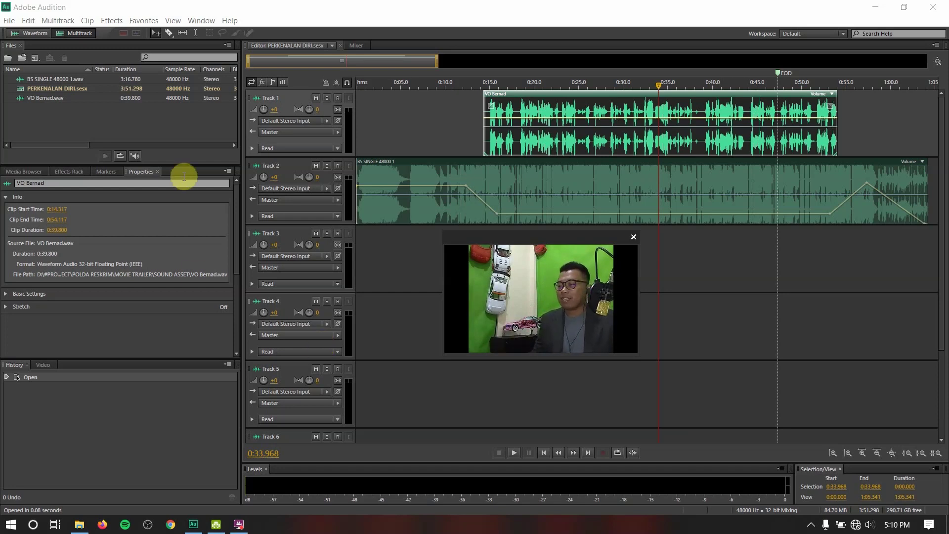
- Play the multitrack session from the beginning to hear the voice-over over the music, stopping at about 22 seconds
left_click_drag(573, 239, 147, 381)
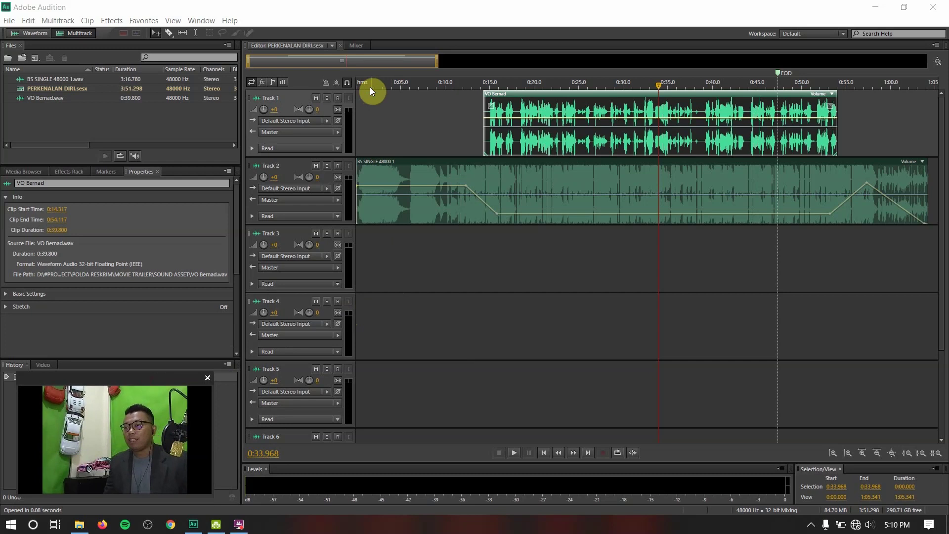
left_click_drag(371, 89, 305, 94)
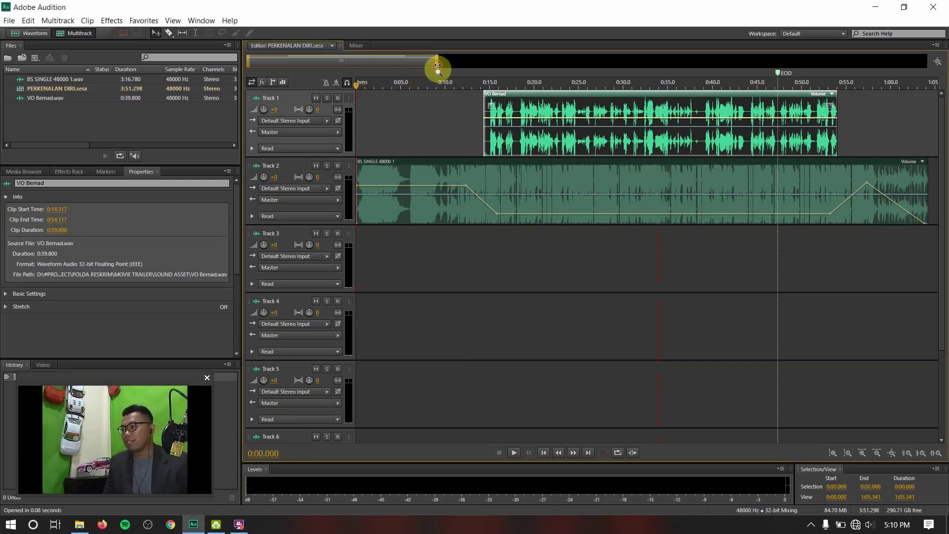
left_click_drag(437, 64, 435, 64)
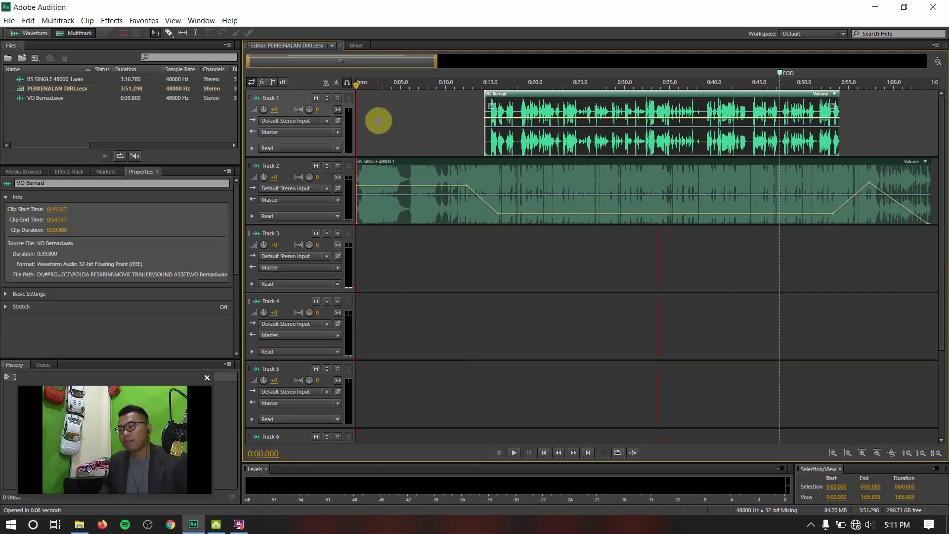
key("space")
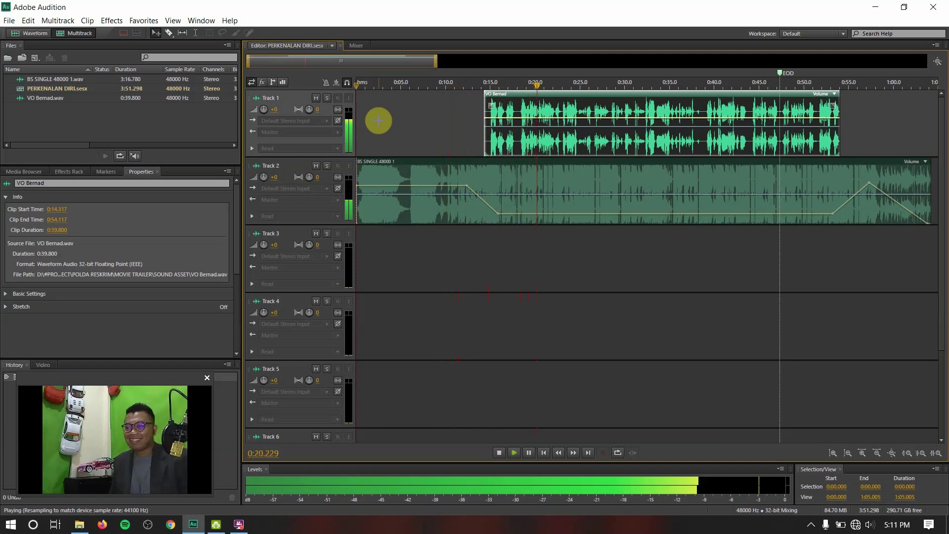
key("space")
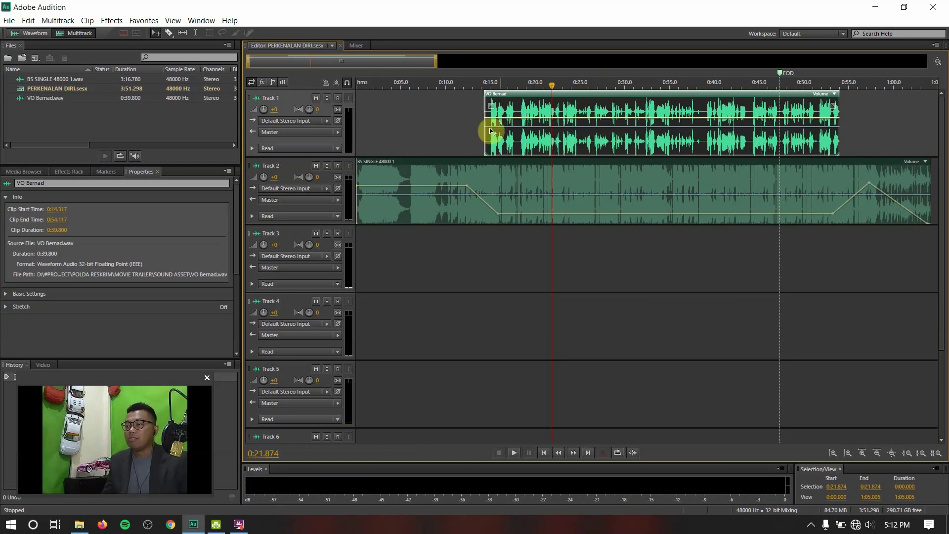
- Open the voice-over WAV file in the waveform editor and play its opening second or two
left_click(403, 120)
left_click(619, 111)
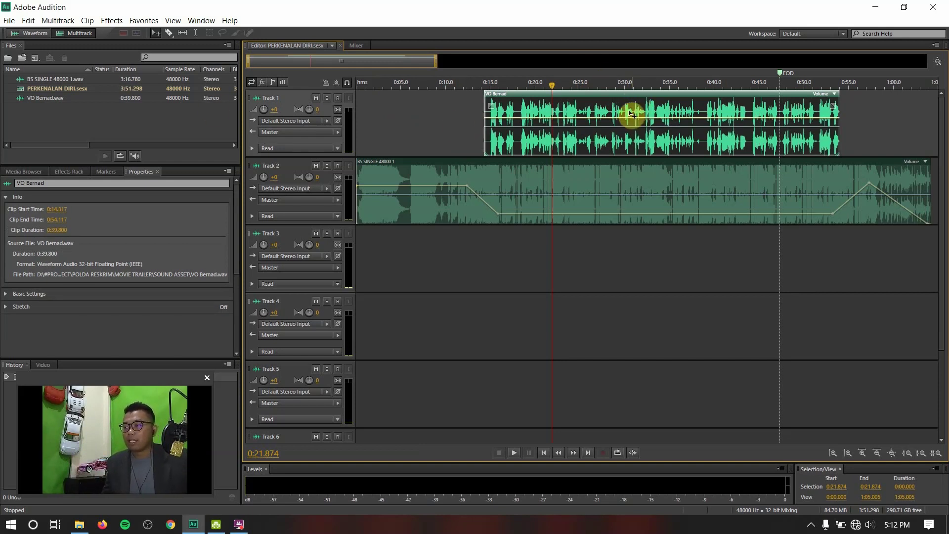
double_click(36, 99)
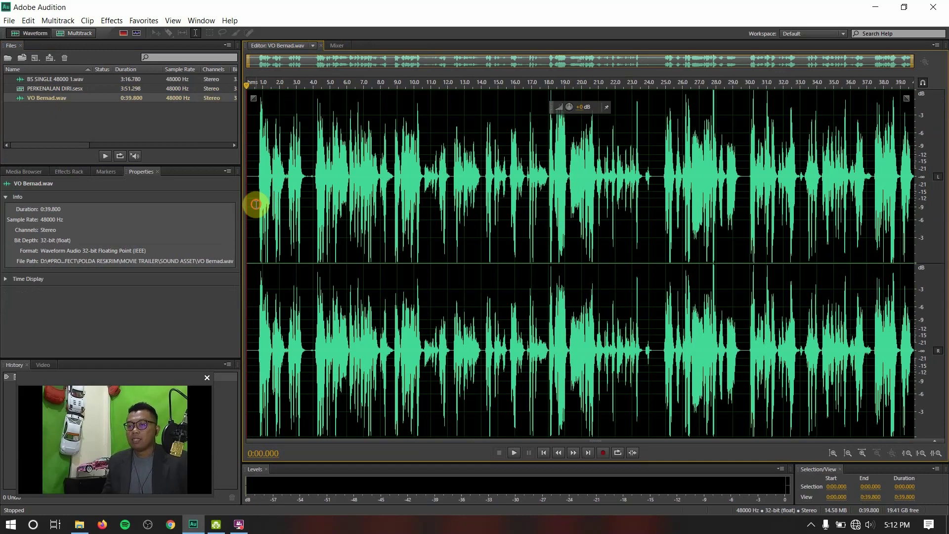
key("space")
key("space")
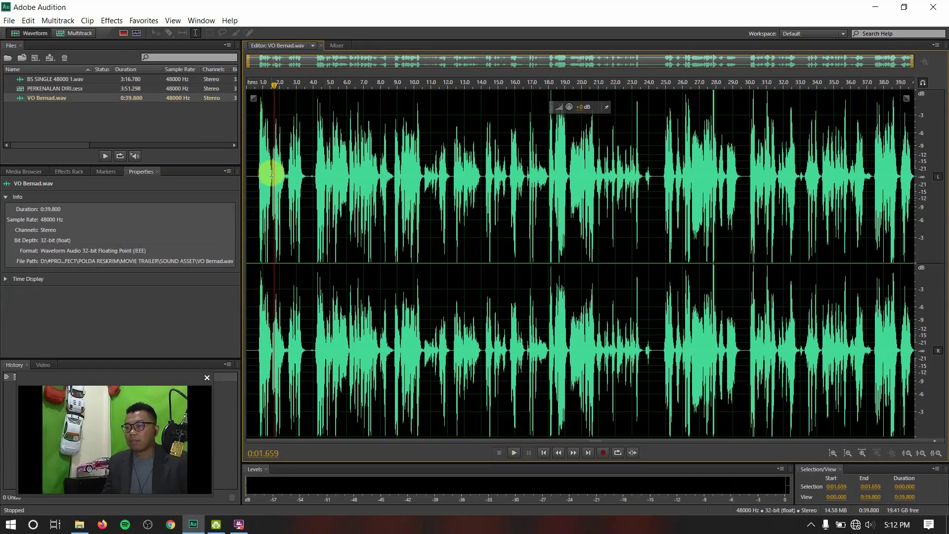
left_click_drag(308, 186, 252, 230)
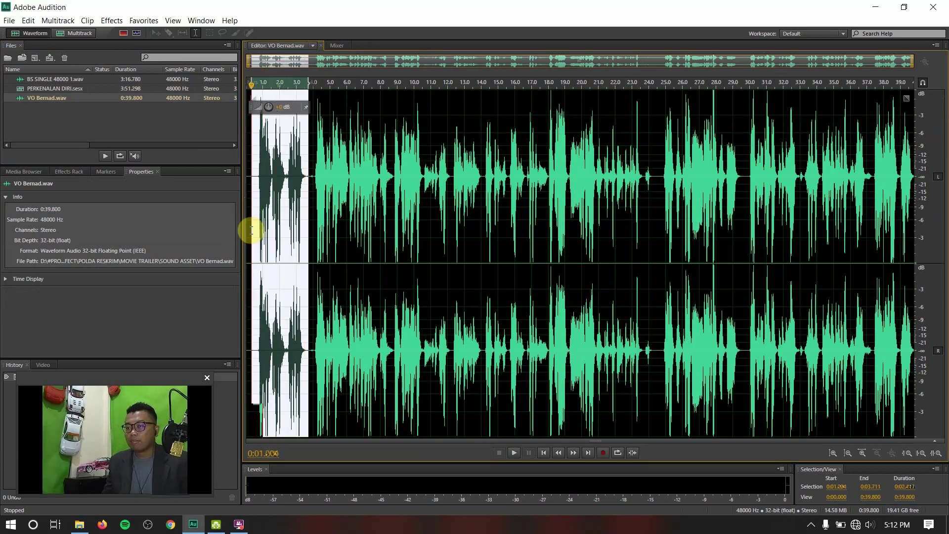
left_click(390, 196)
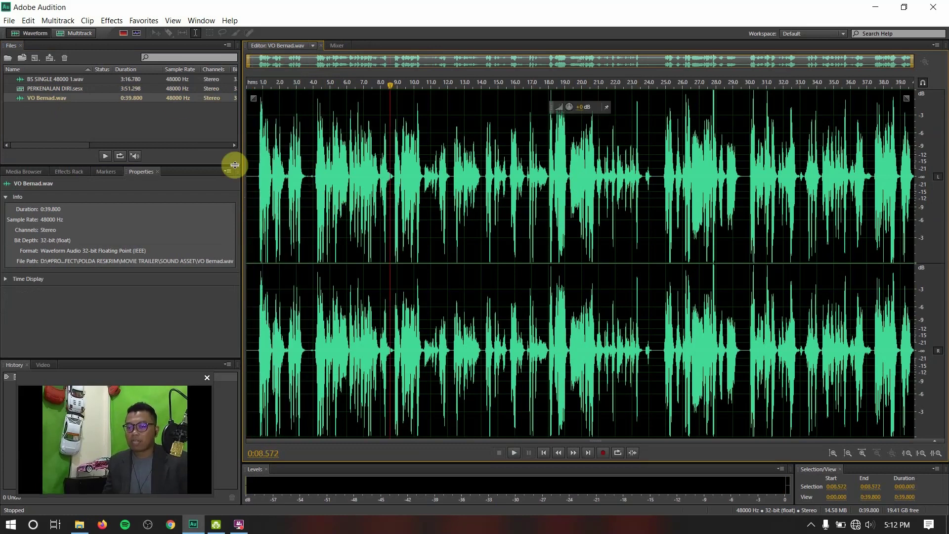
- Open the Amplify effect for the voice-over to view its gain settings and close it without applying
left_click(111, 21)
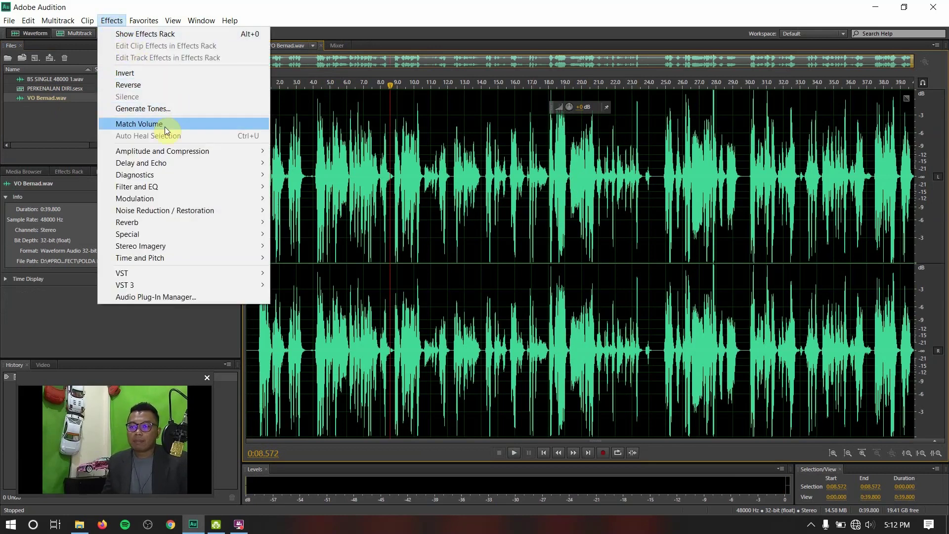
mouse_move(168, 153)
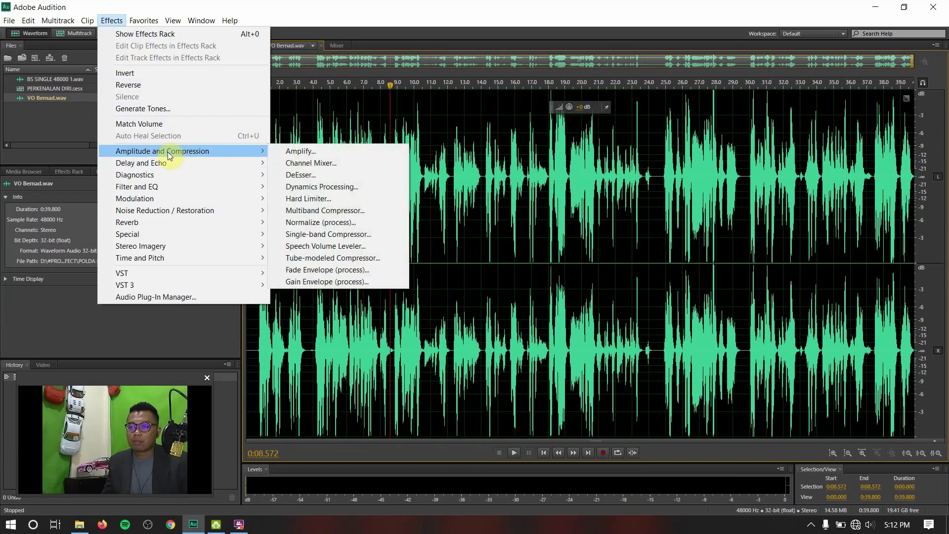
left_click(302, 152)
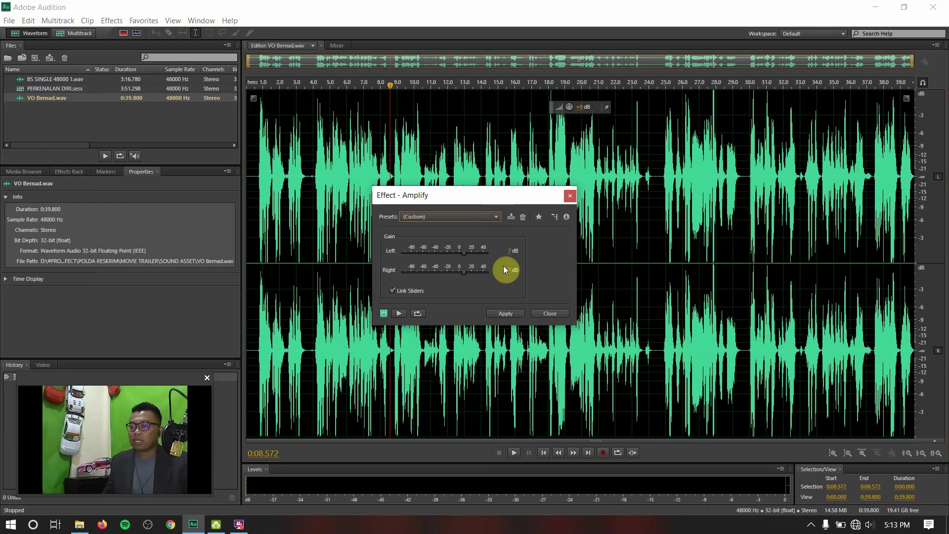
left_click(553, 311)
left_click(111, 21)
left_click(77, 27)
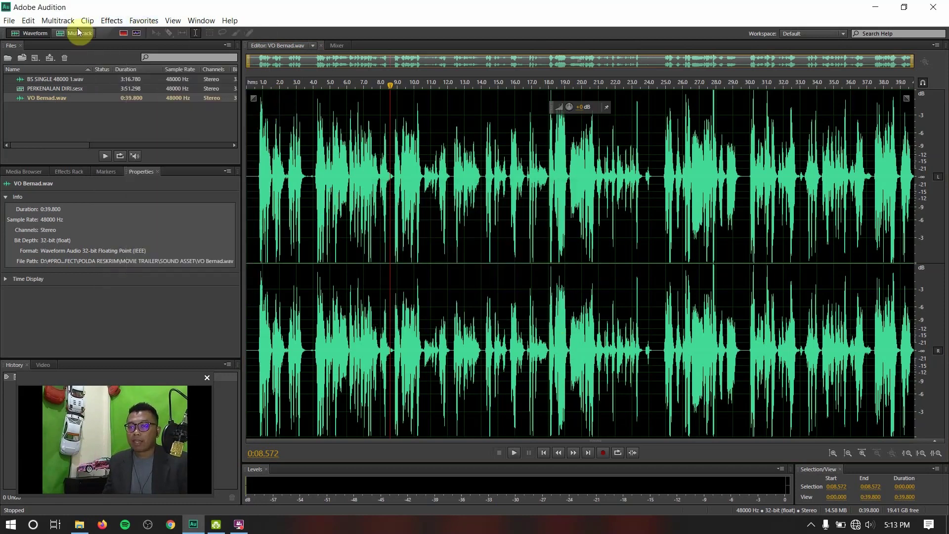
- Preview the Analog Delay effect with the Default preset on the voice-over and close it without applying
left_click(111, 21)
mouse_move(165, 166)
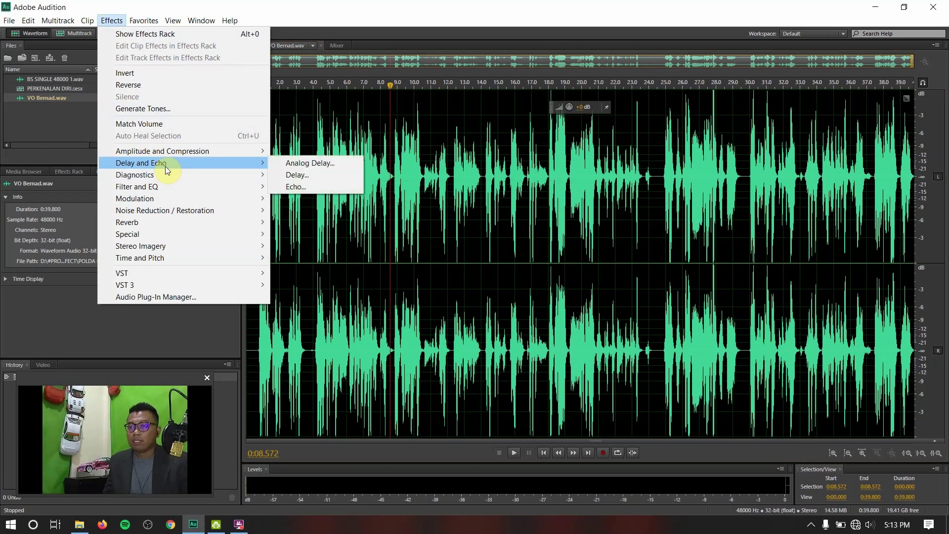
left_click(307, 166)
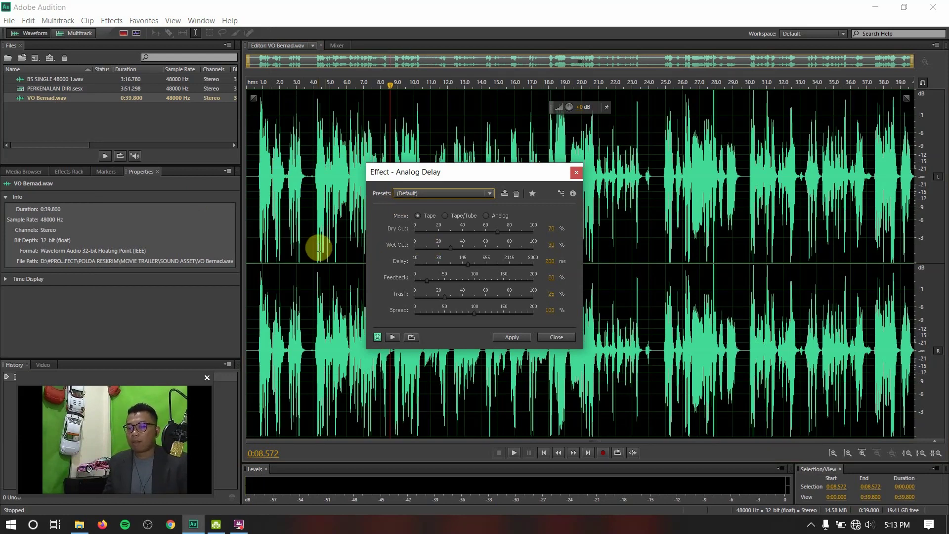
left_click_drag(452, 171, 395, 143)
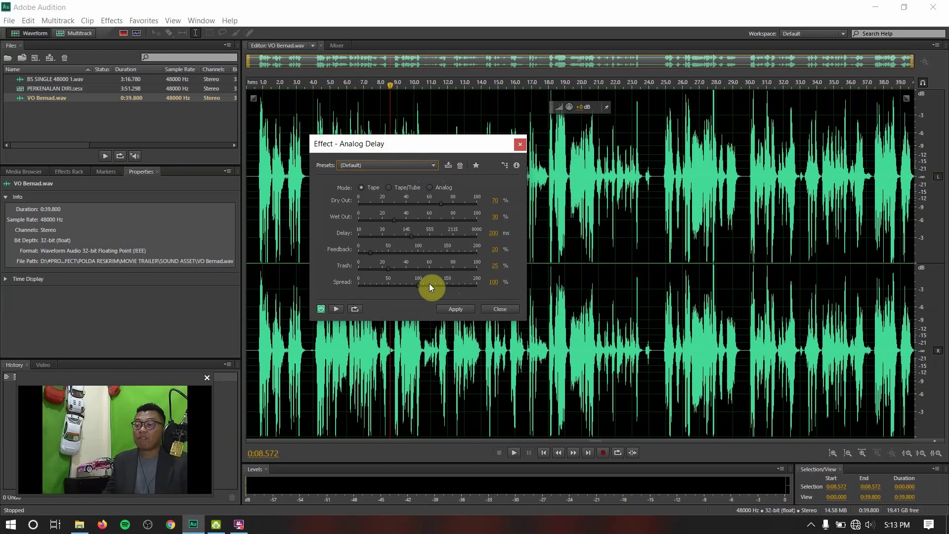
left_click(337, 309)
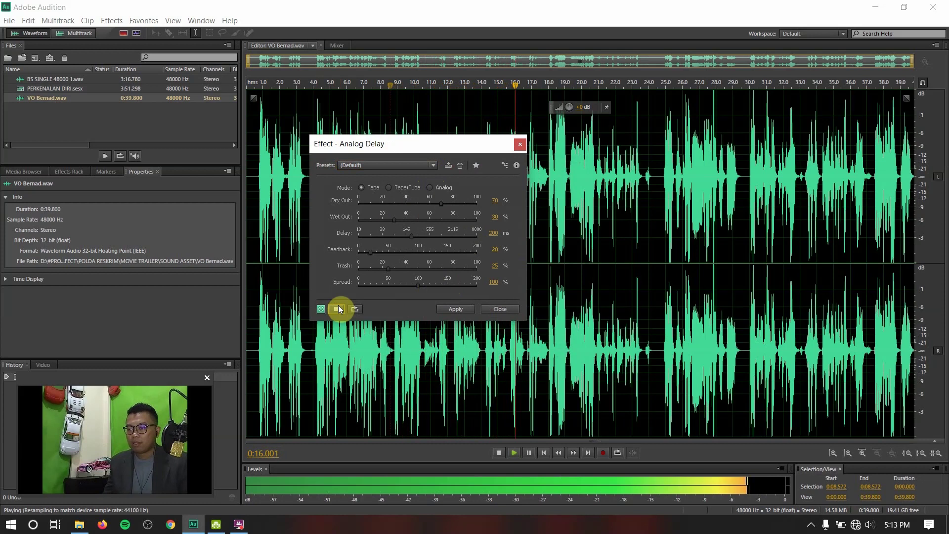
left_click(338, 309)
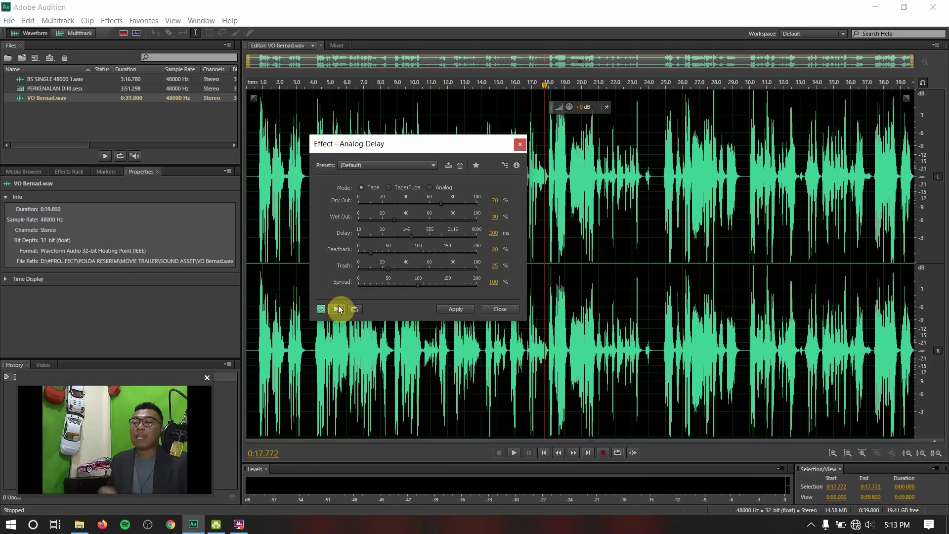
left_click(496, 310)
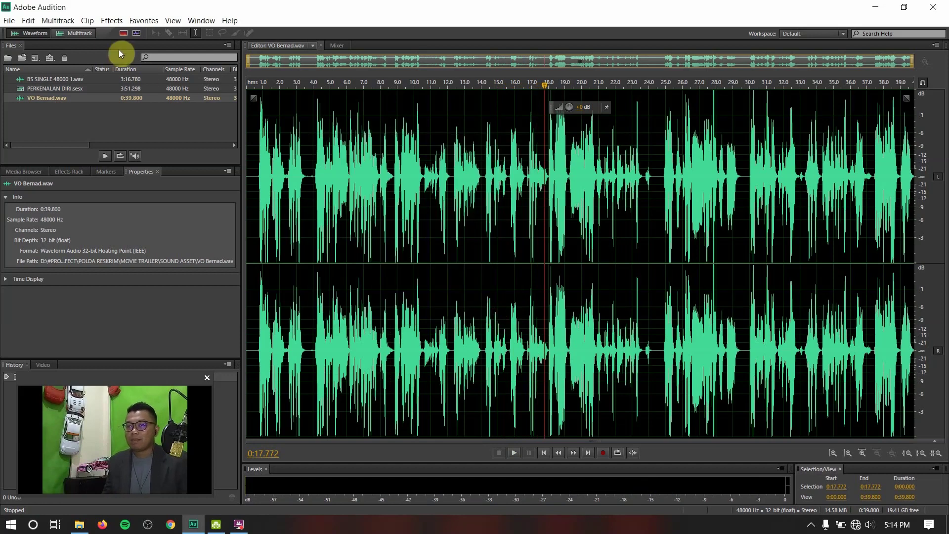
- Preview the FFT Filter effect from near the start of the voice-over and close it without applying
left_click(255, 200)
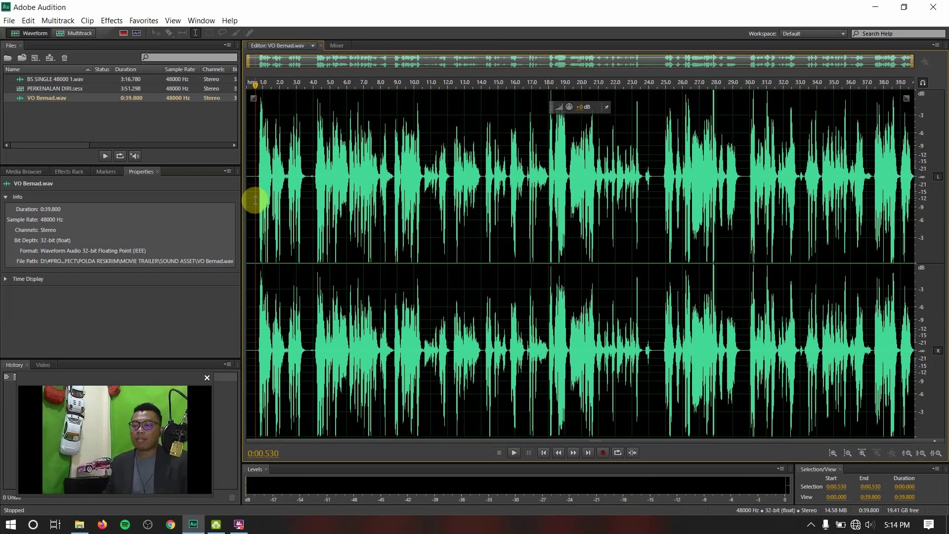
left_click(104, 22)
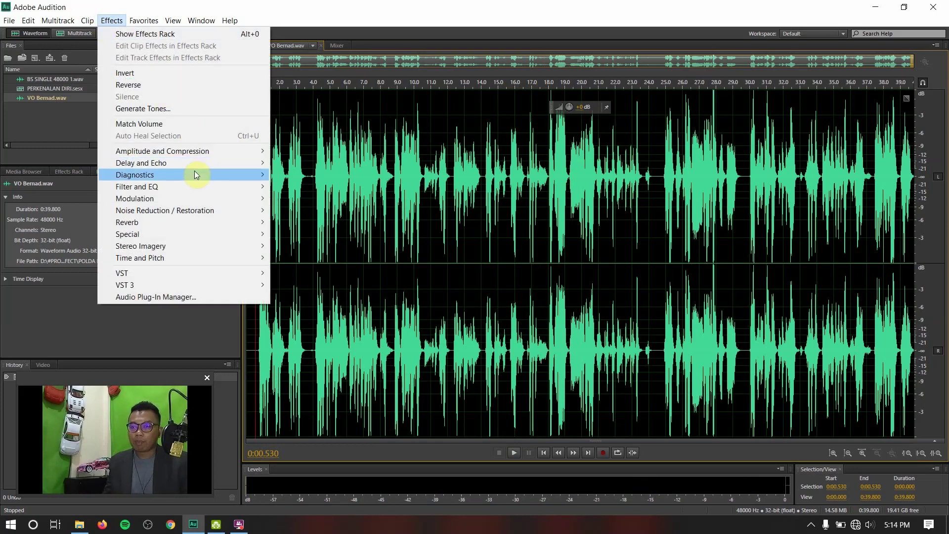
mouse_move(196, 174)
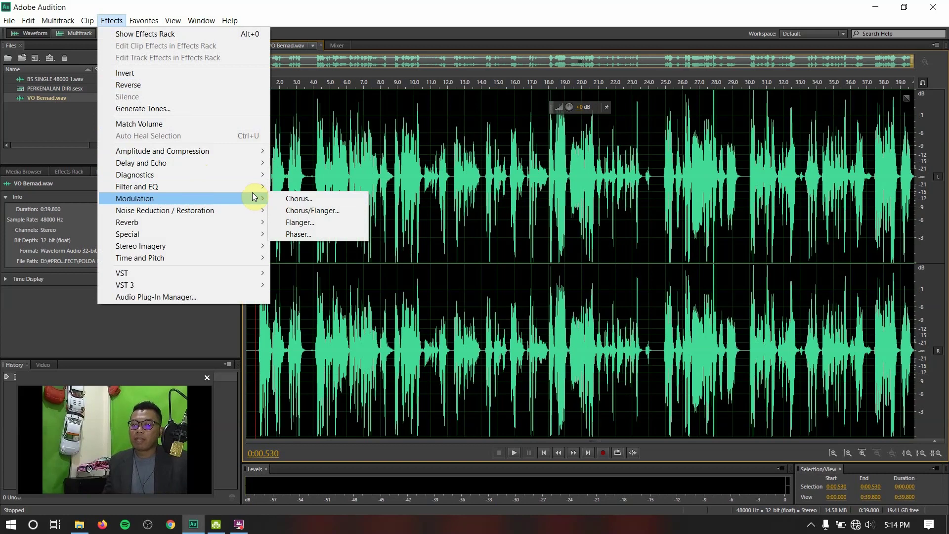
mouse_move(250, 191)
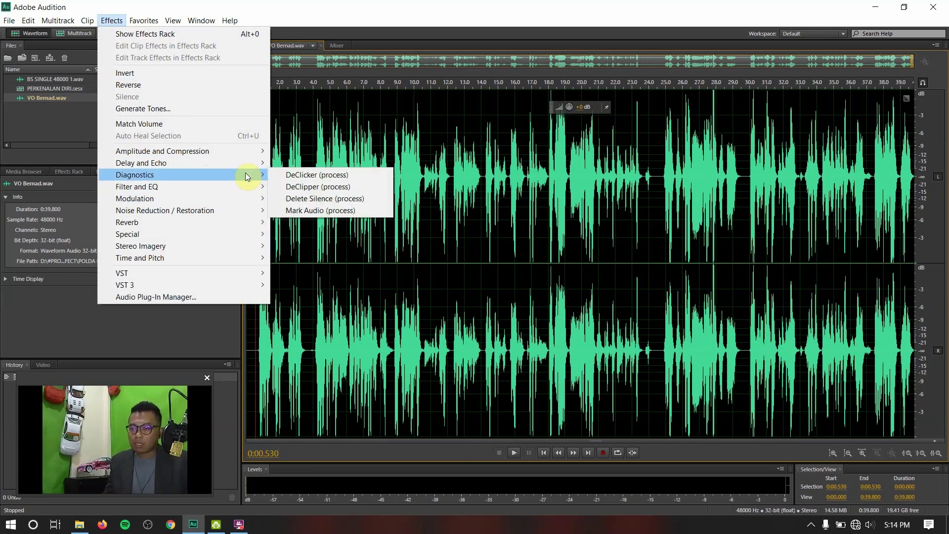
mouse_move(251, 165)
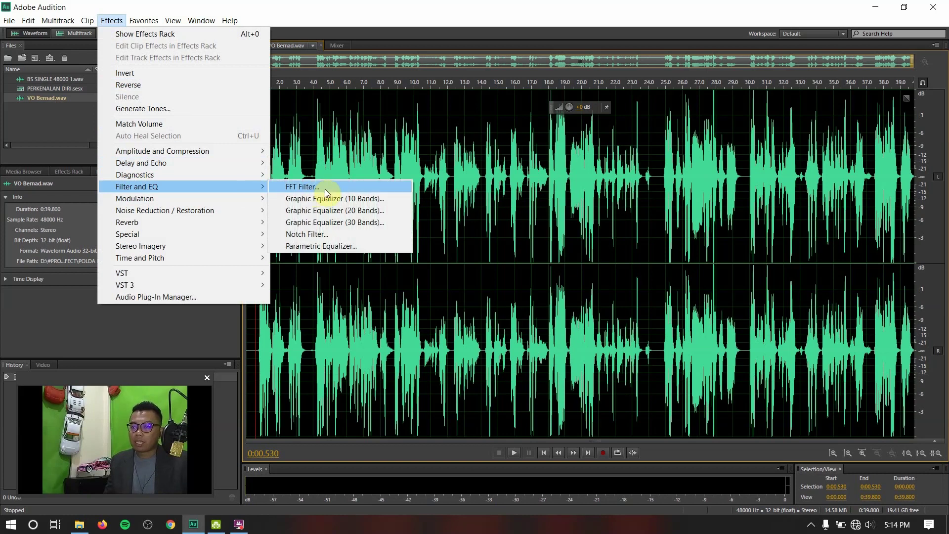
left_click(325, 189)
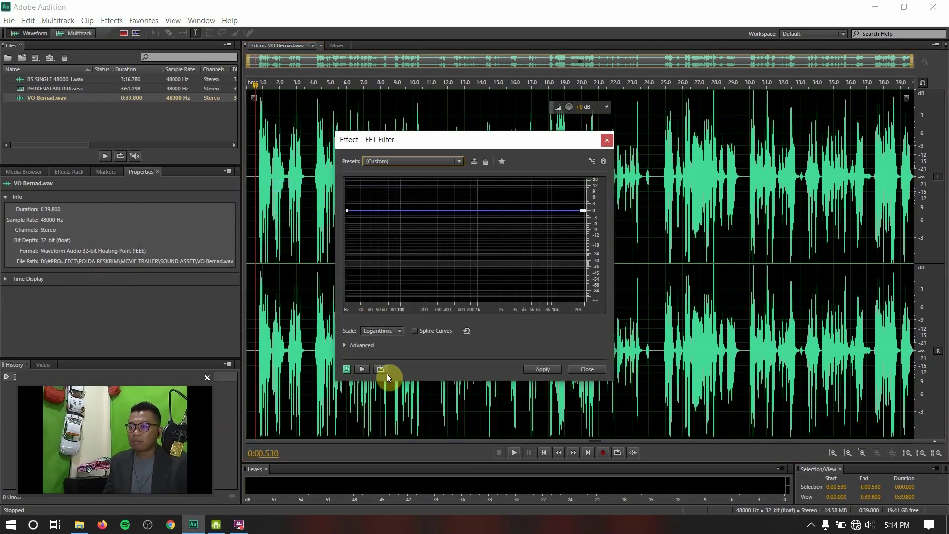
left_click(362, 371)
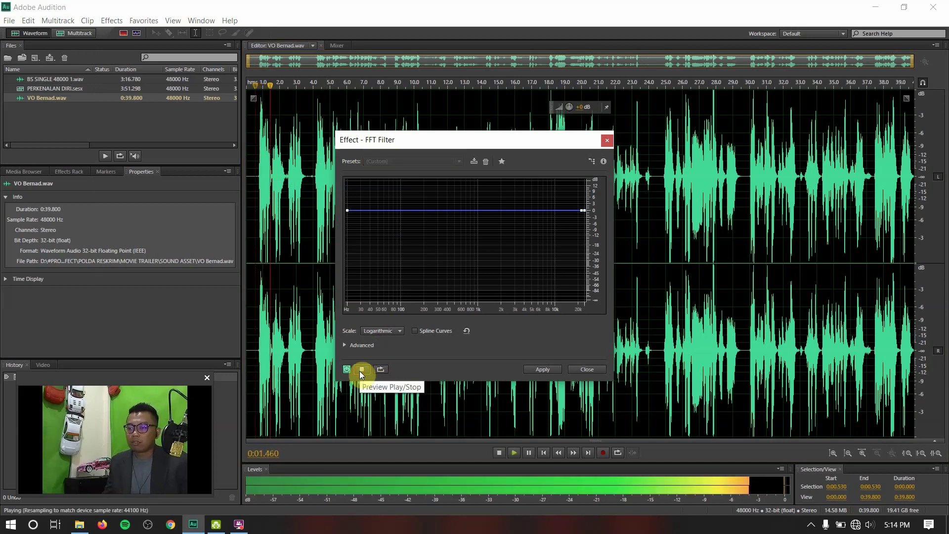
left_click(361, 371)
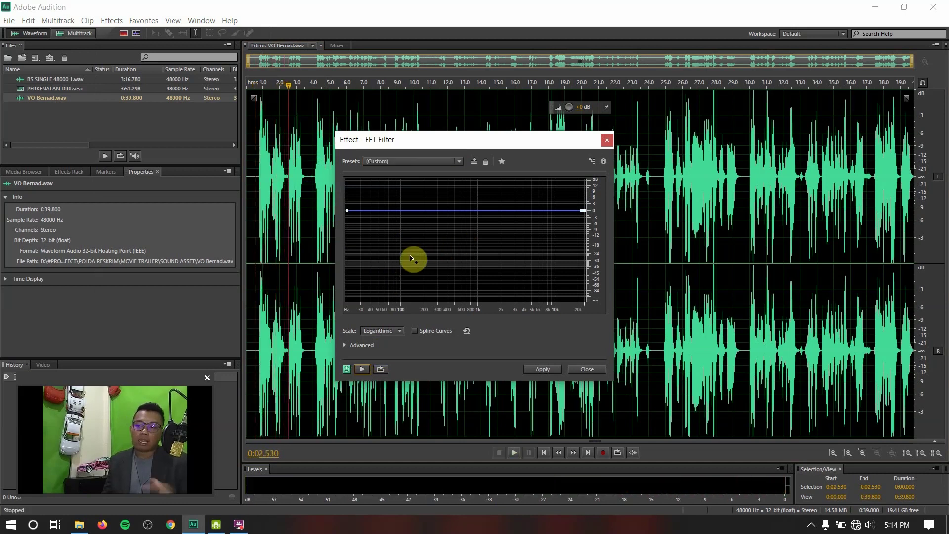
left_click(591, 369)
- Reopen the Analog Delay effect to review its Default preset settings and close it without applying
left_click(113, 22)
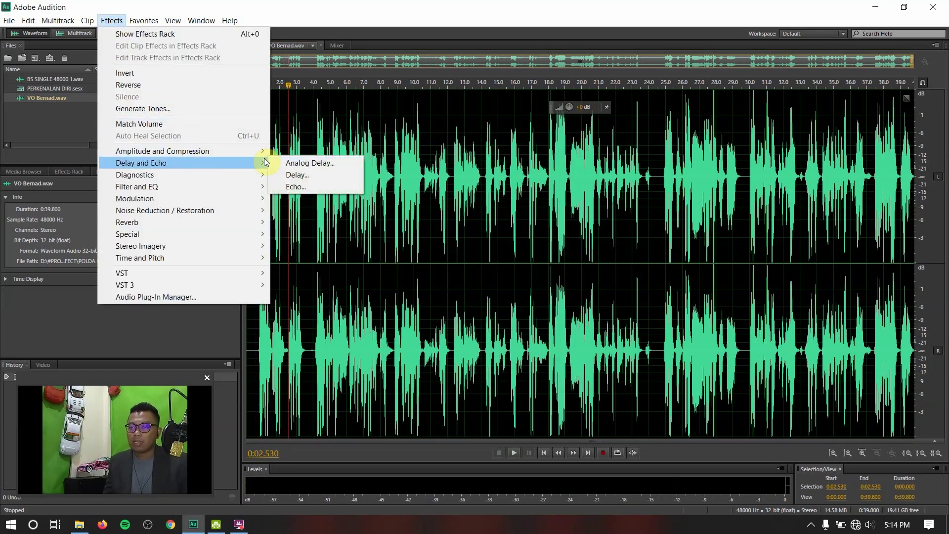
left_click(289, 163)
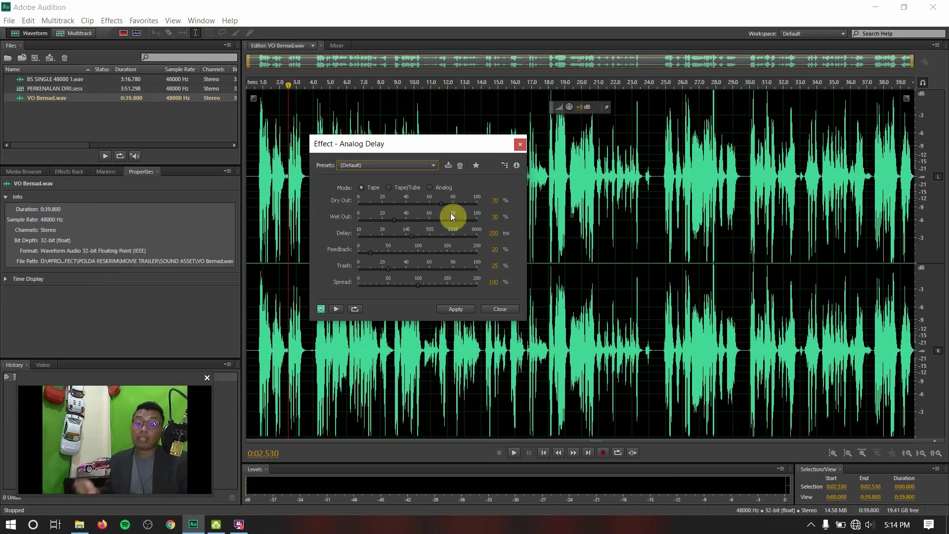
left_click(500, 310)
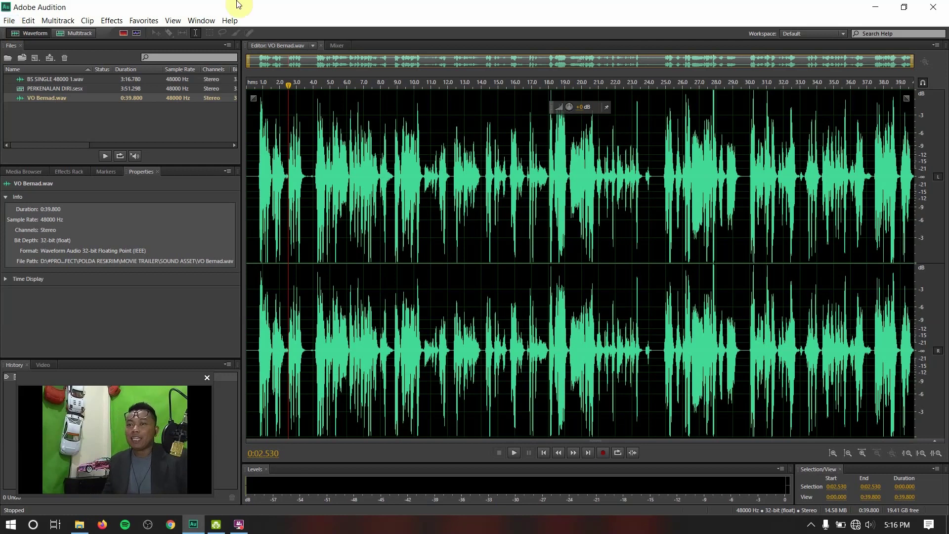
- Close all open files and open the recent session Balinese DropDubSTEP.sesx
left_click(10, 22)
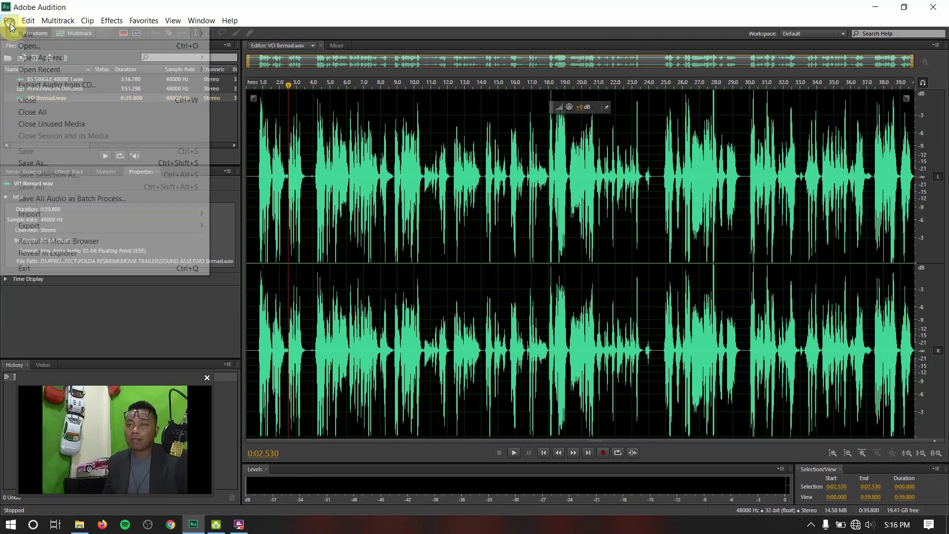
left_click(62, 112)
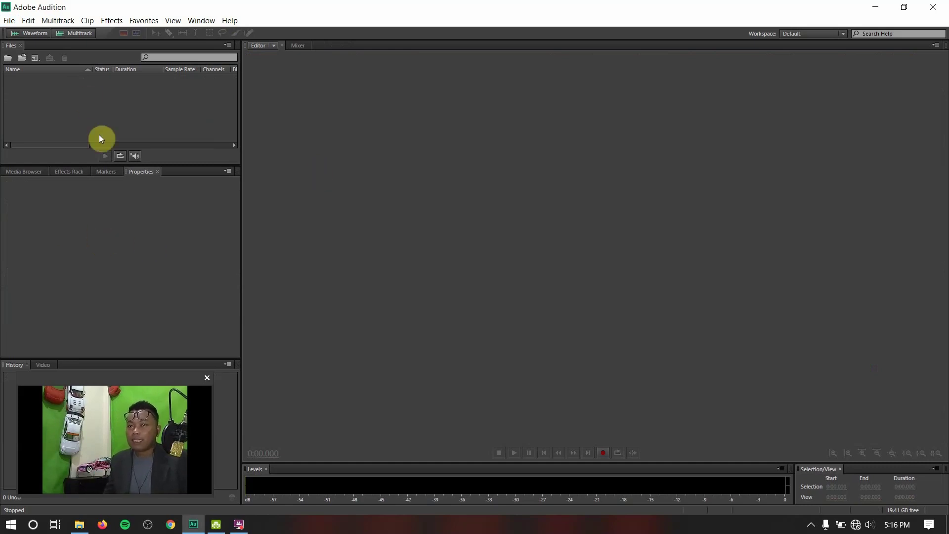
left_click(9, 21)
mouse_move(28, 21)
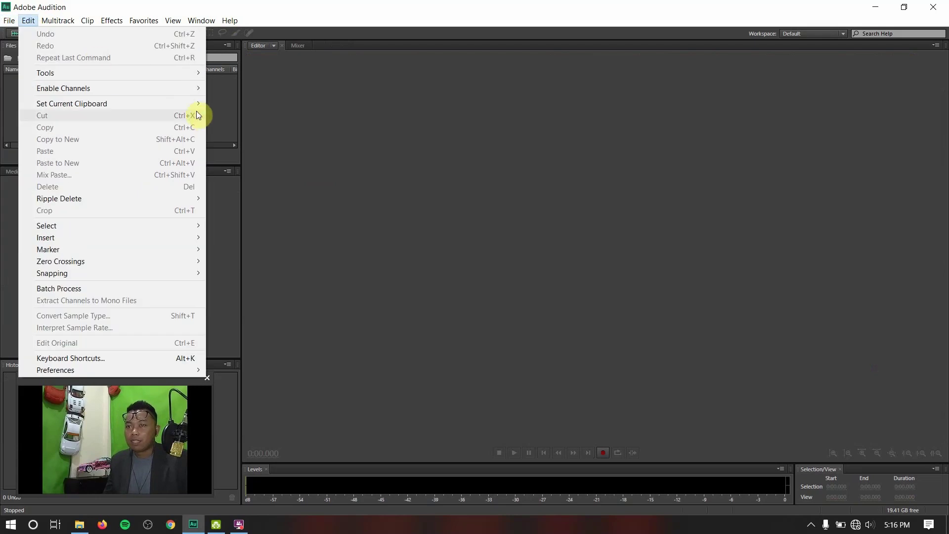
mouse_move(42, 69)
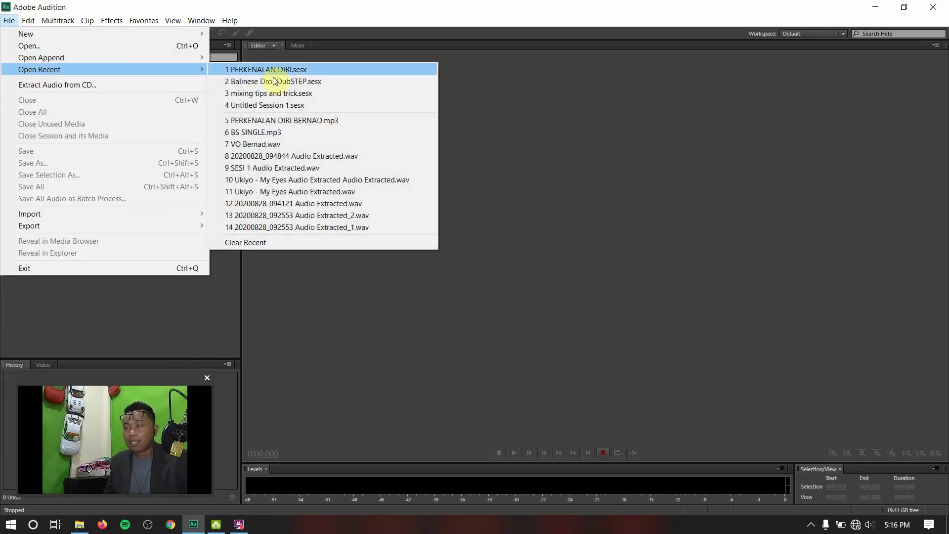
left_click(324, 84)
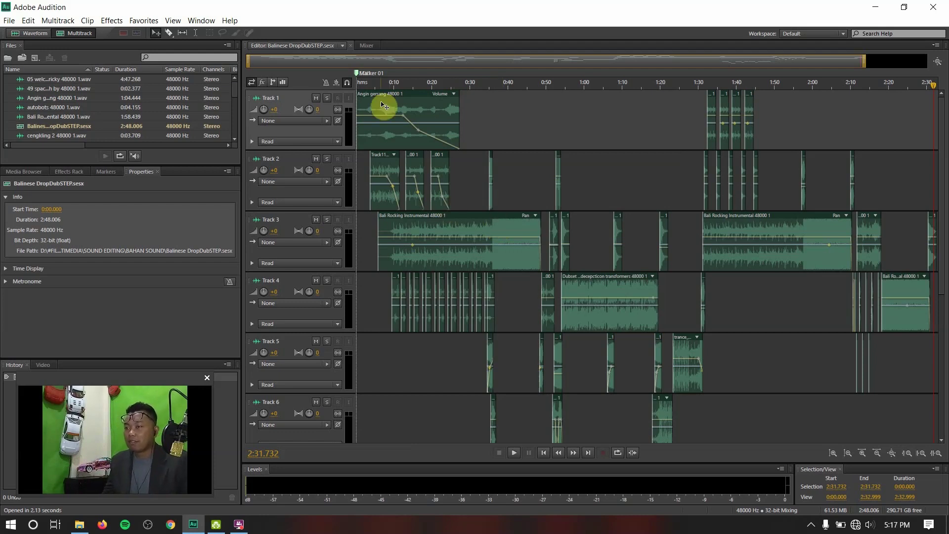
- Play the Balinese DropDubSTEP session from the start through to its end, adjusting the system volume during playback
left_click(366, 81)
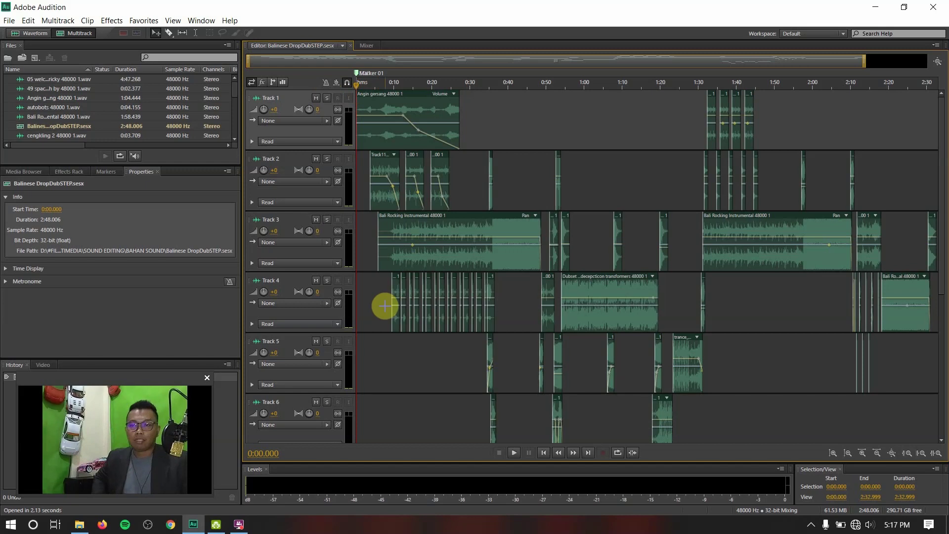
key("space")
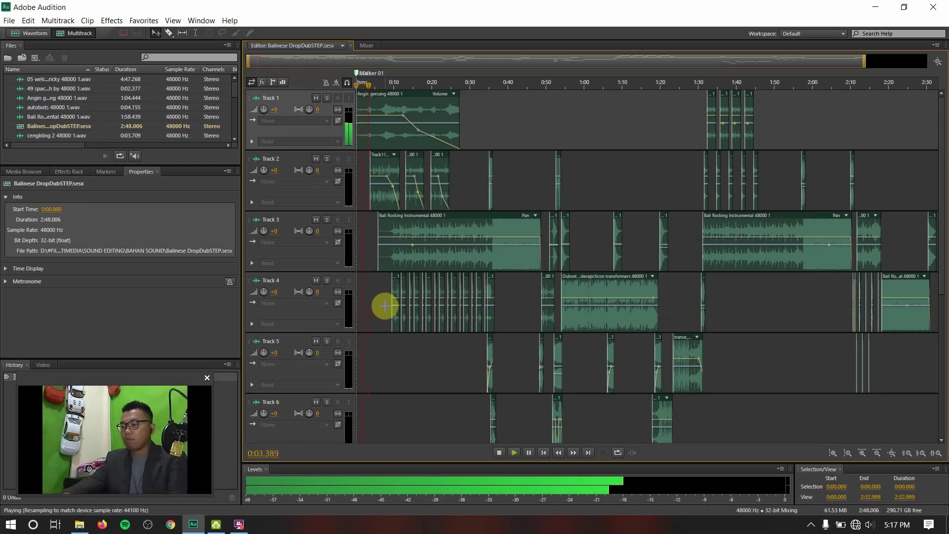
key("XF86AudioLowerVolume")
key("XF86AudioRaiseVolume")
key("XF86AudioLowerVolume")
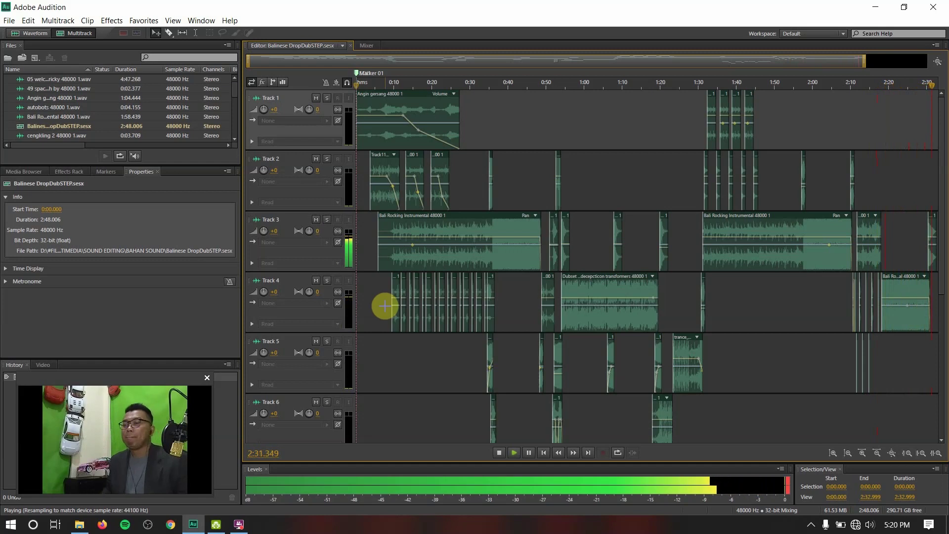
key("space")
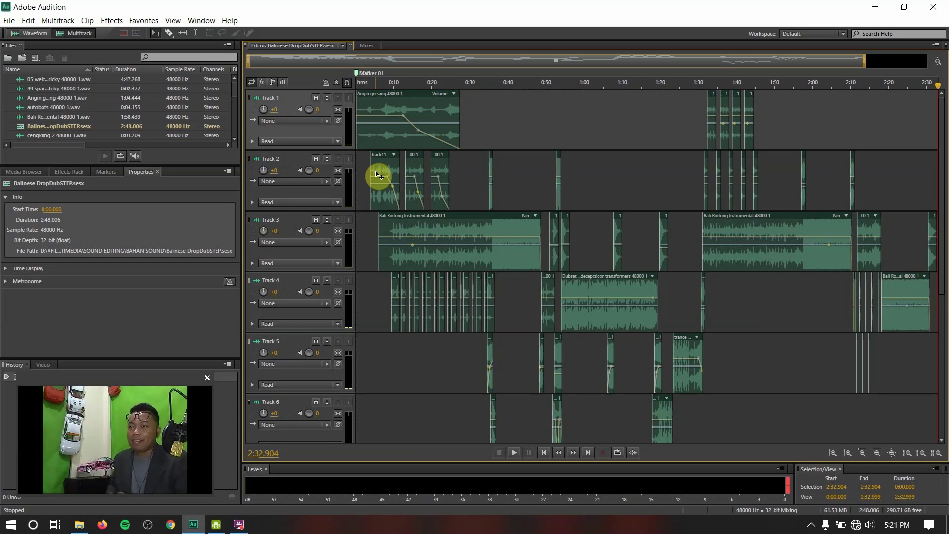
- Open the recent session mixing tips and trick.sesx
left_click(9, 20)
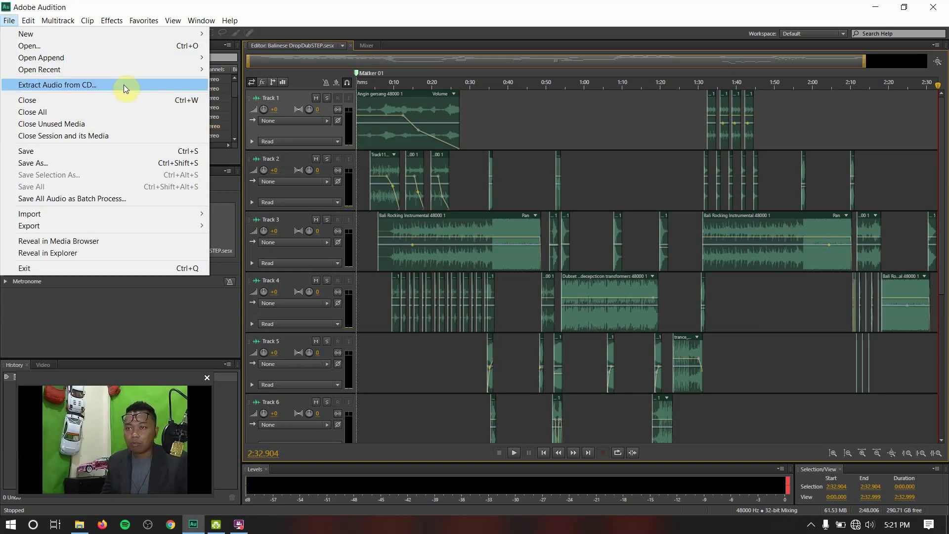
mouse_move(129, 73)
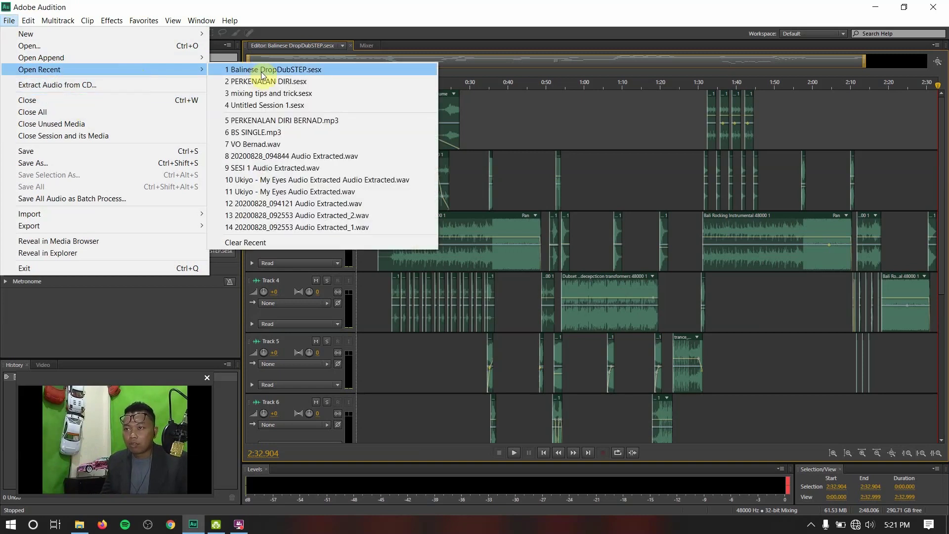
left_click(302, 94)
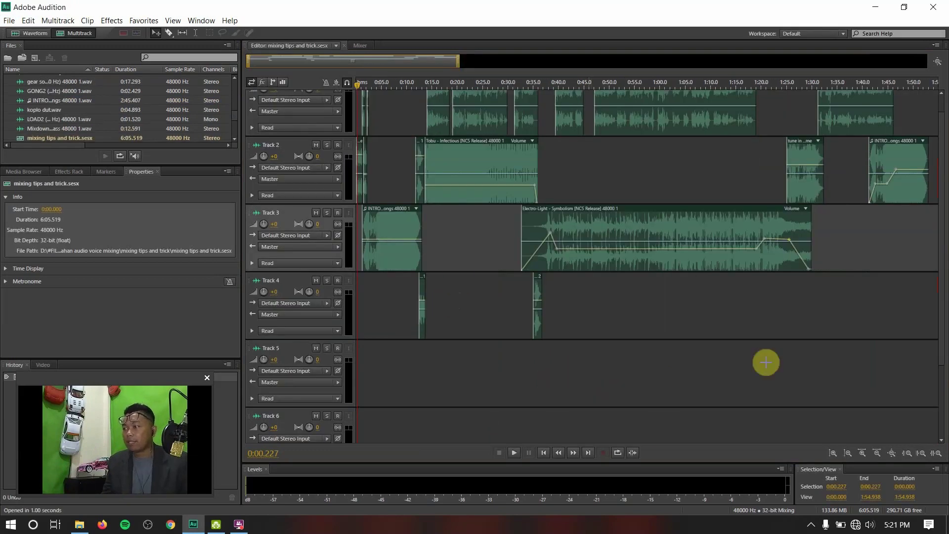
- Play the mixing tips and trick session from 0:00.000 and stop playback near the end of its last clip
scroll(934, 156, "up", 1)
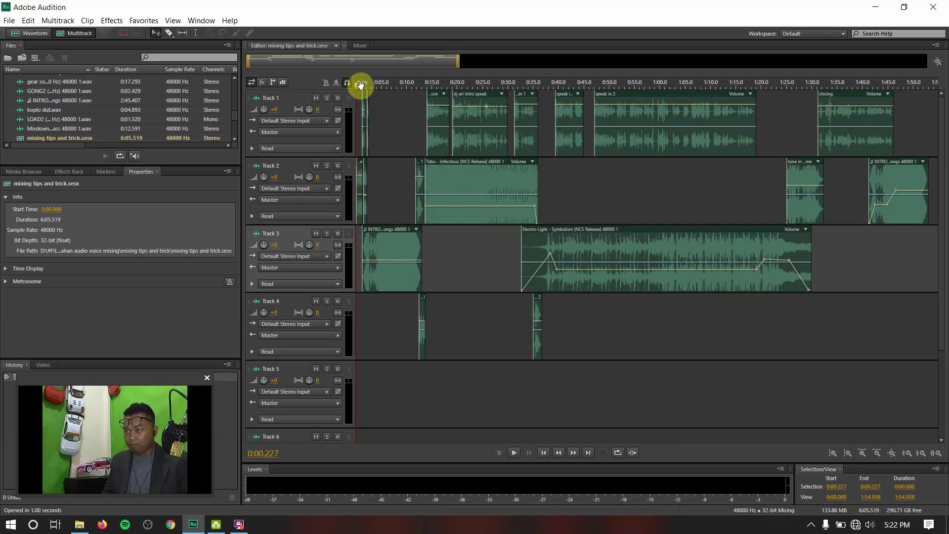
left_click(355, 86)
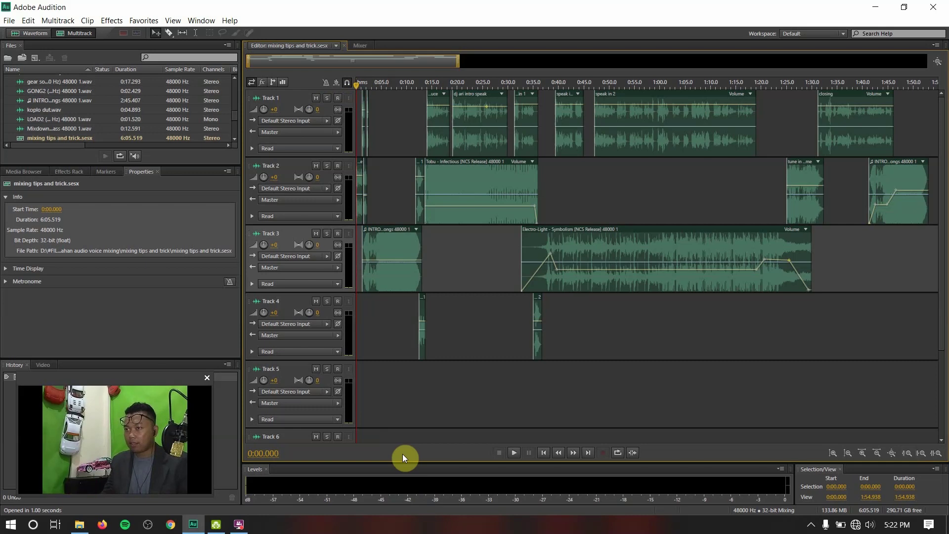
key("space")
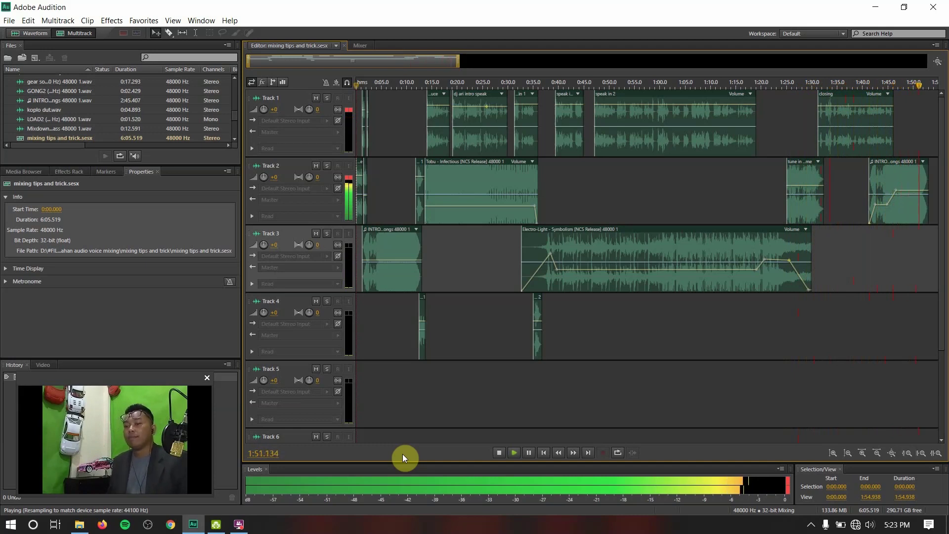
key("space")
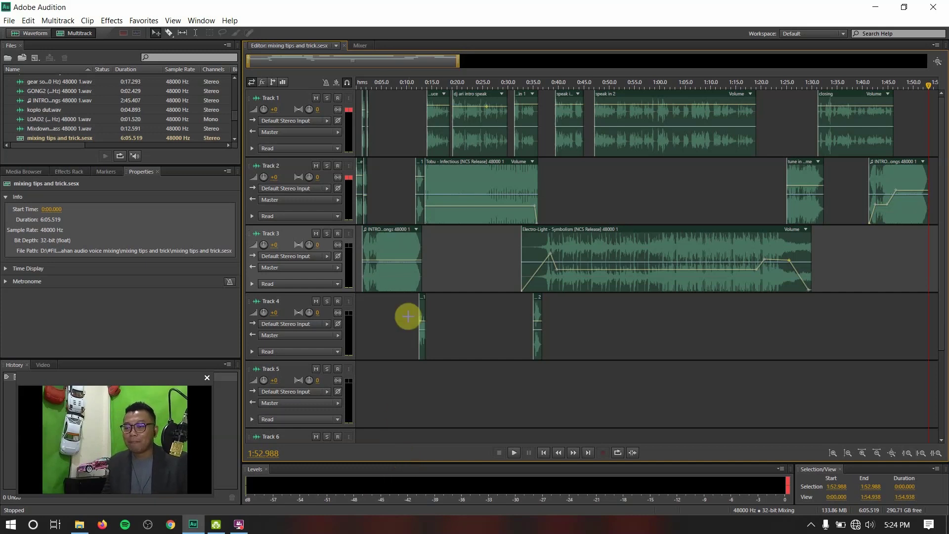
- Switch to File Explorer, open the sharing mixing tips and tricks folder and show its files in Details layout
left_click(74, 523)
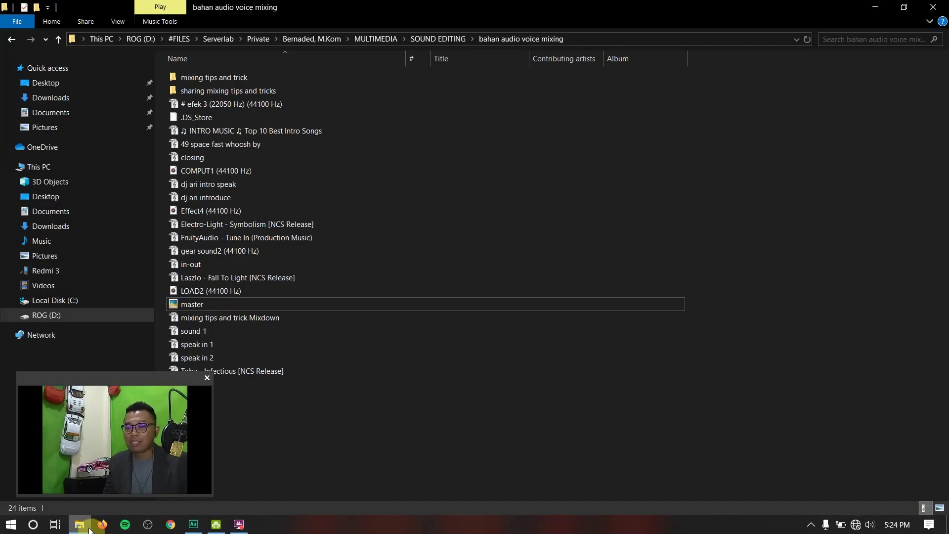
double_click(257, 93)
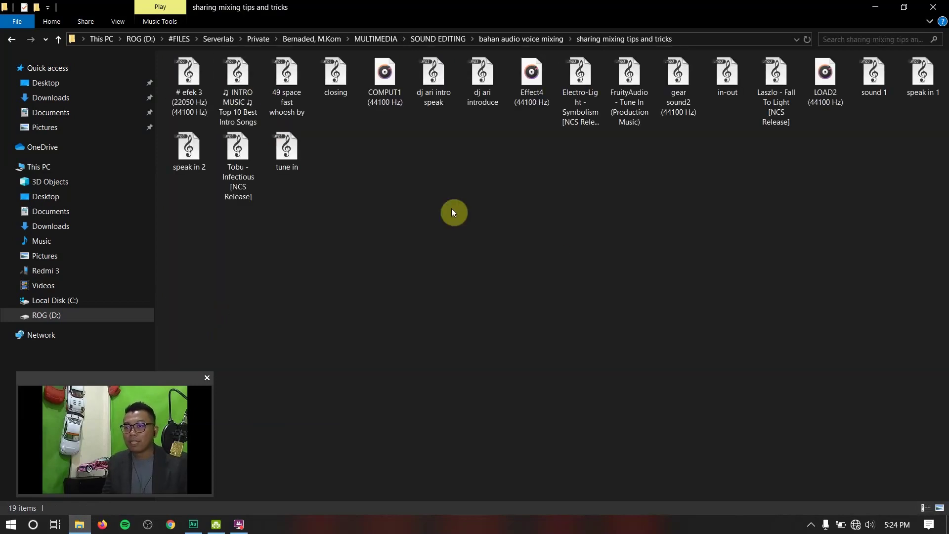
left_click(121, 22)
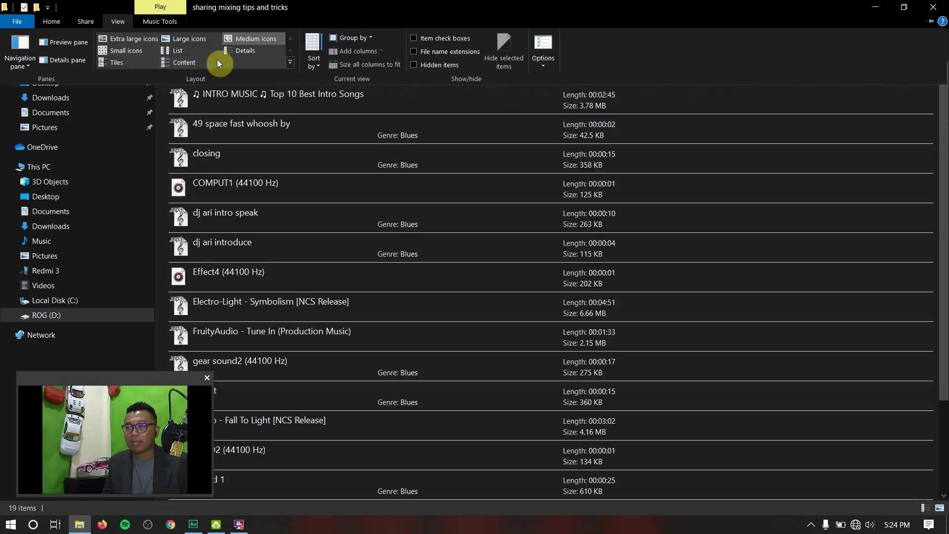
left_click(229, 52)
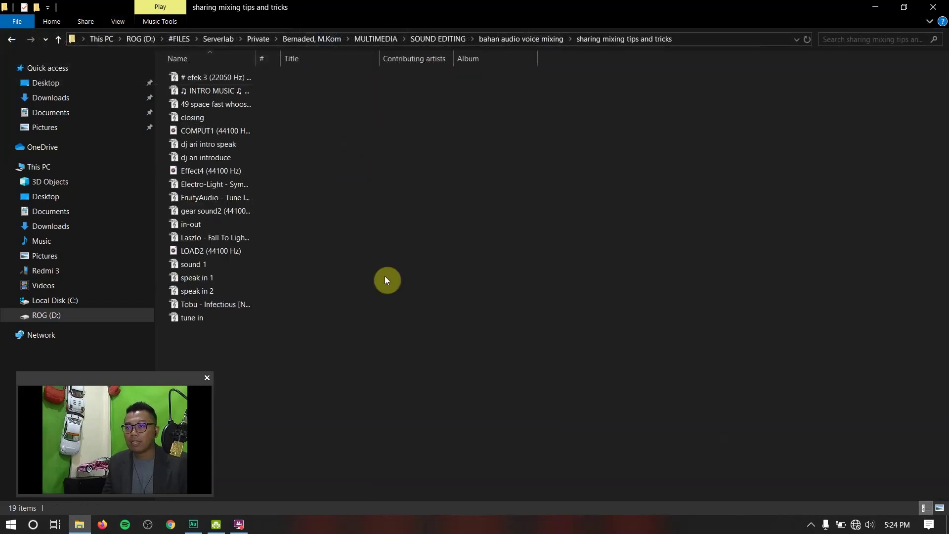
- Preview the DJ intro speak and speak in 1 recordings in the media player and close the player
double_click(229, 150)
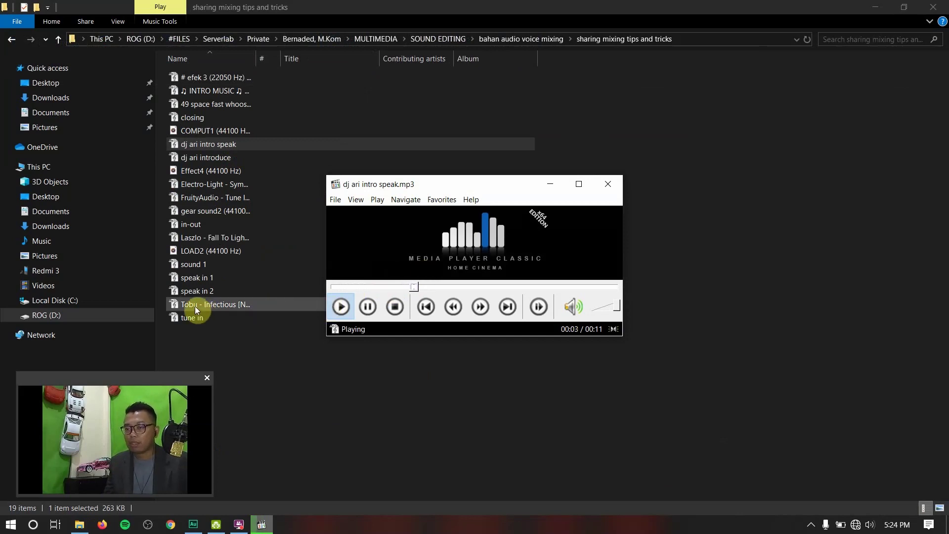
left_click_drag(184, 277, 437, 237)
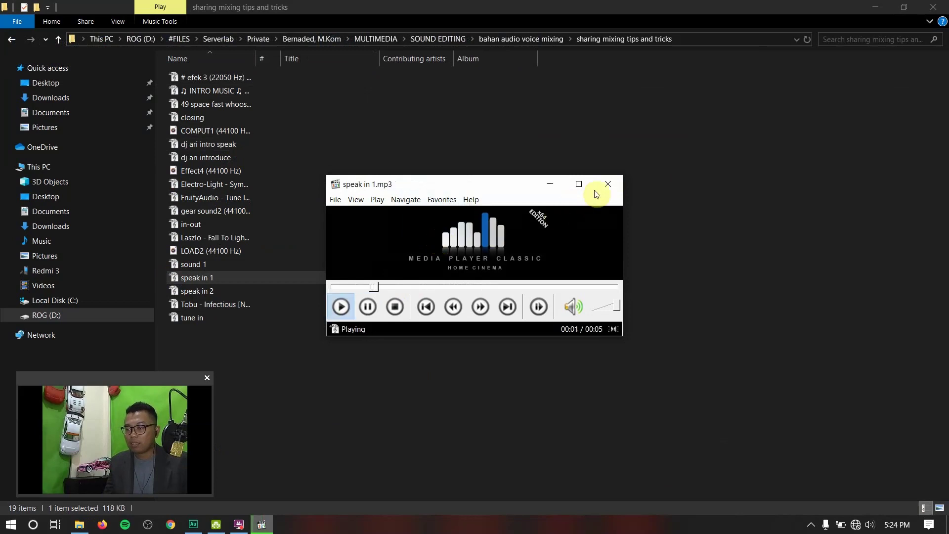
left_click(608, 184)
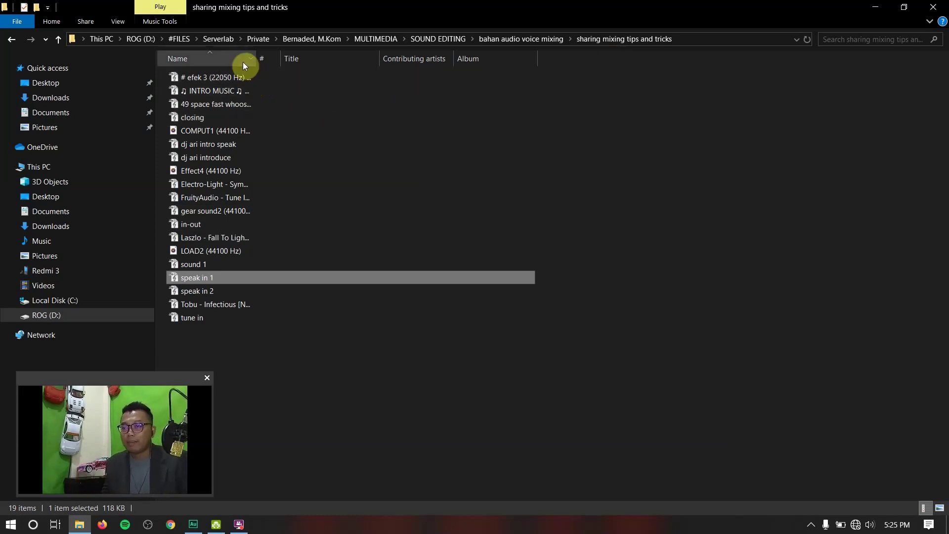
- Widen the Name column to fit the full file names and select the INTRO MUSIC Top 10 Best Intro Songs file
left_click_drag(256, 56, 473, 56)
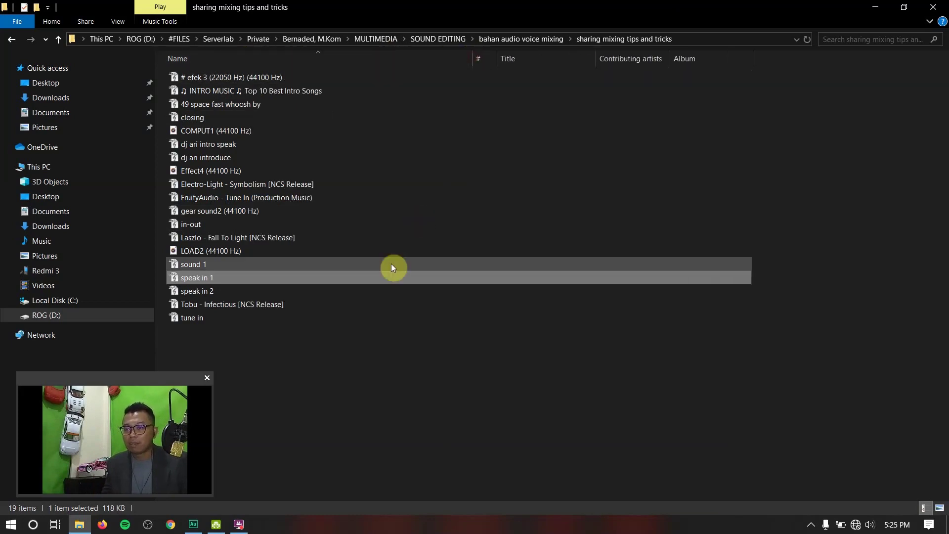
left_click(242, 93)
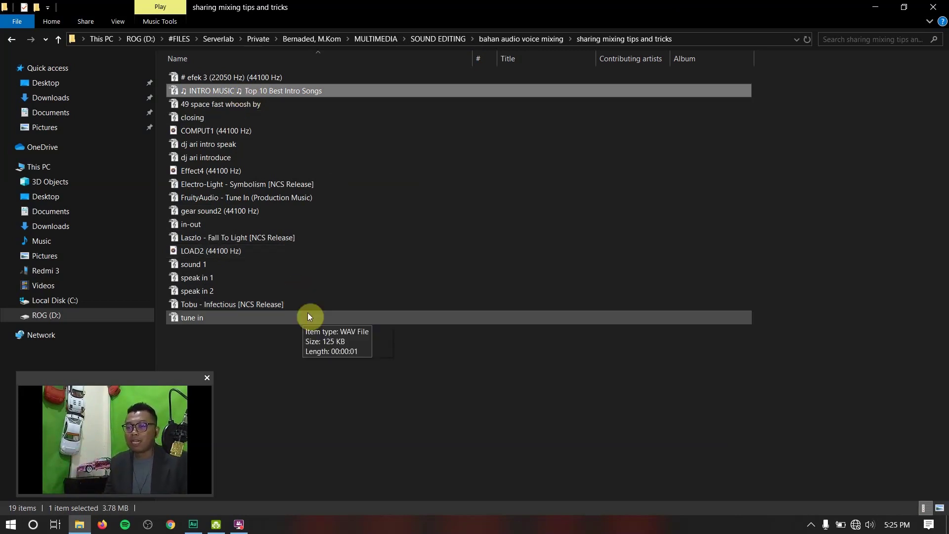
- Return to the bahan audio voice mixing folder, view the master layout image enlarged and dismiss it
left_click(12, 39)
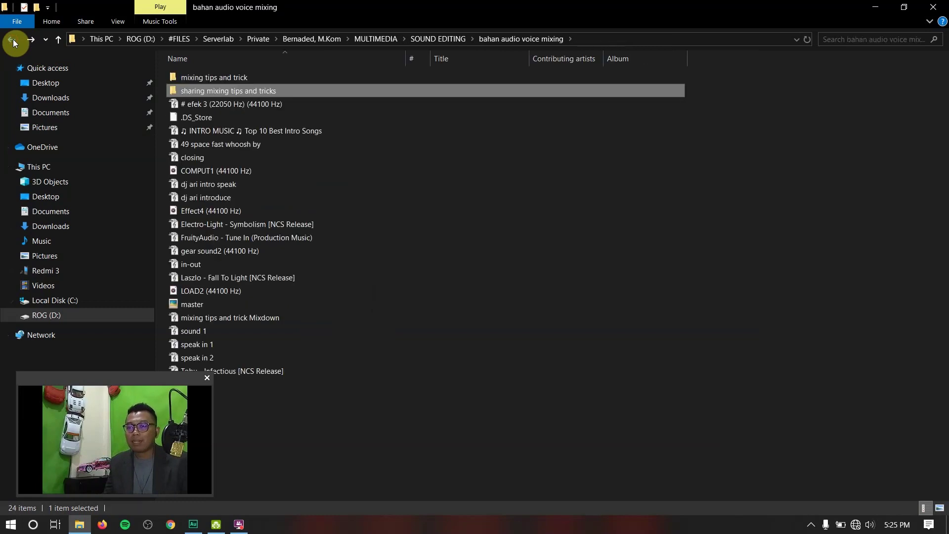
double_click(195, 301)
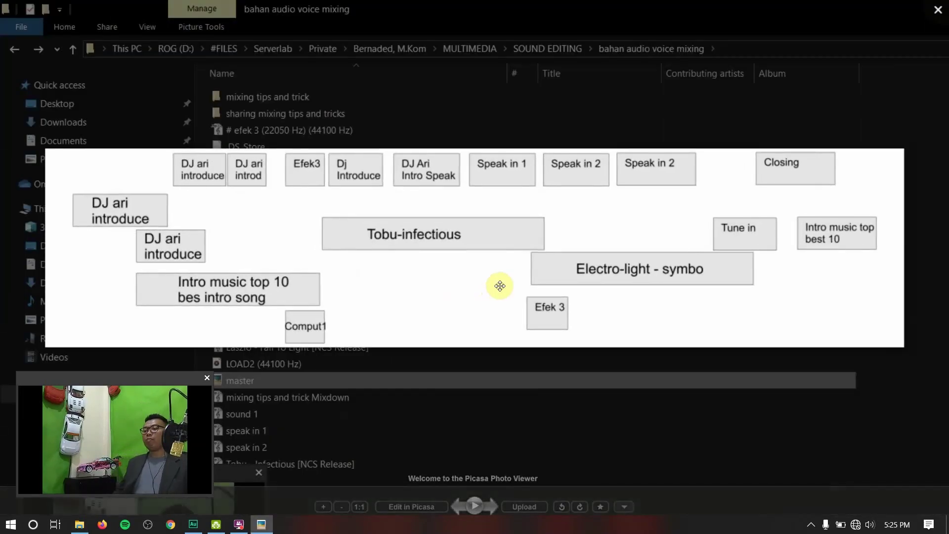
scroll(371, 307, "up", 3)
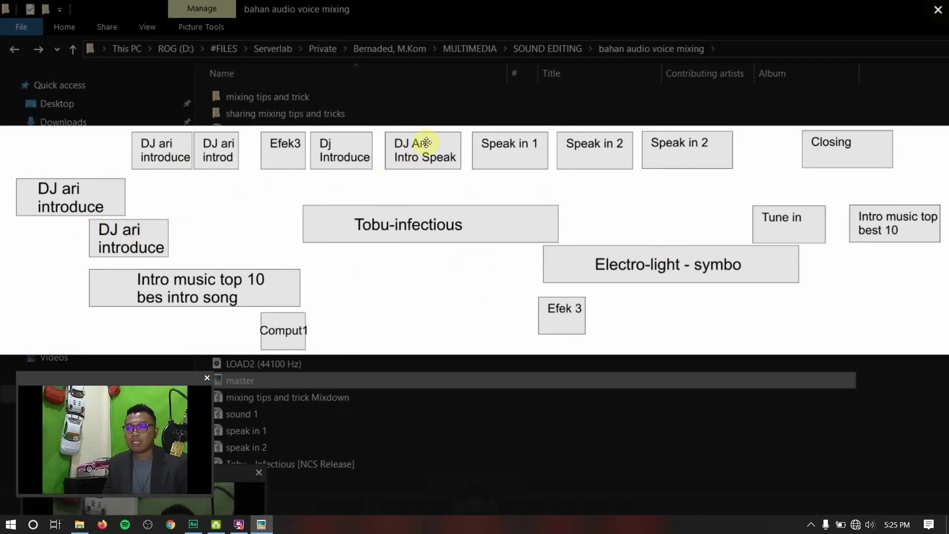
left_click(458, 97)
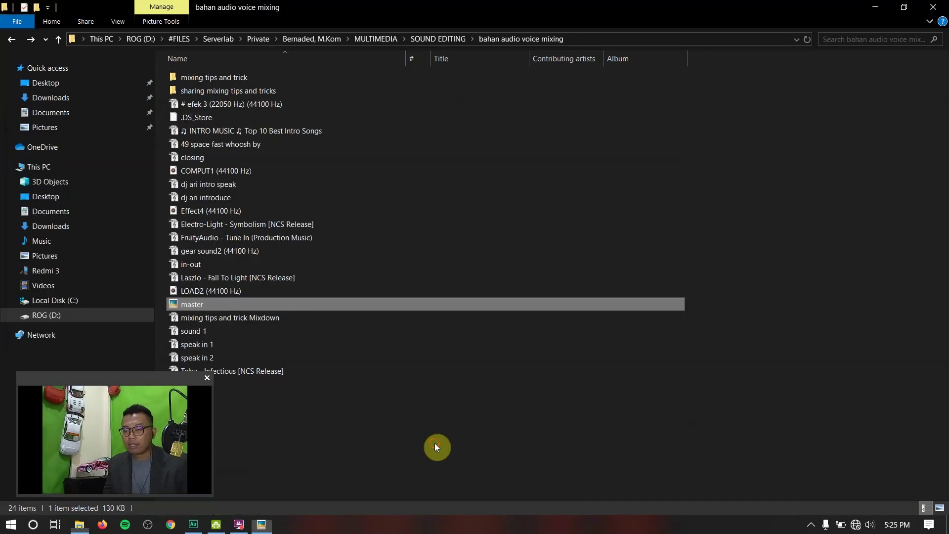
- Preview the DJ introduce recording in the media player and close the player
left_click(217, 200)
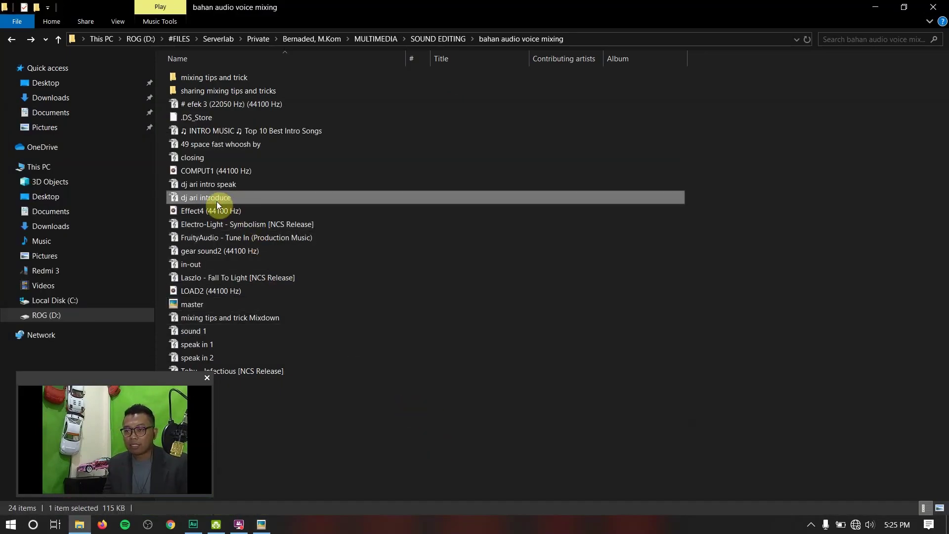
double_click(216, 201)
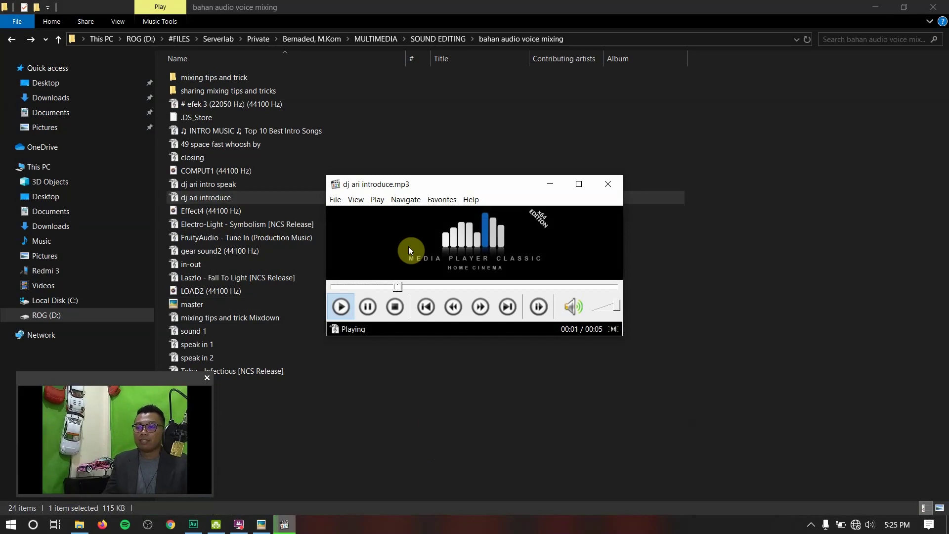
left_click(609, 184)
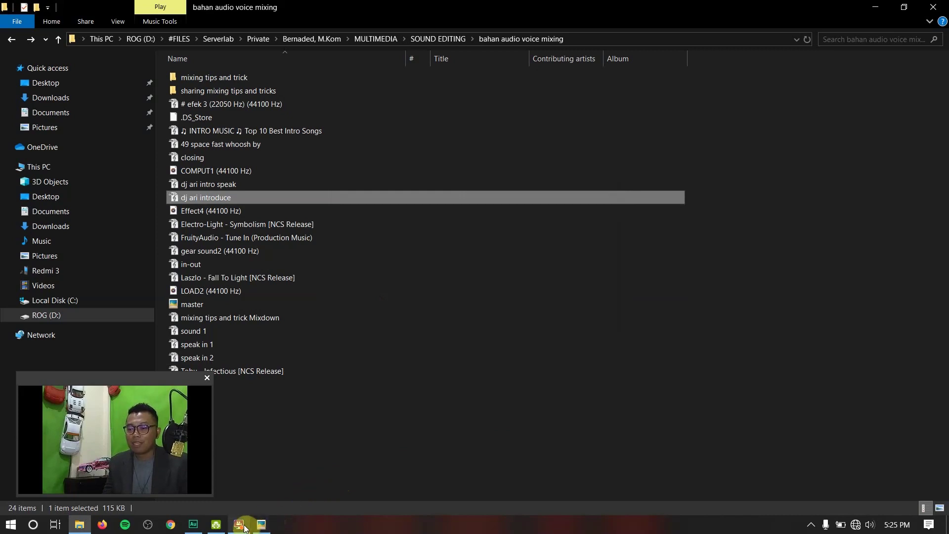
- Review the master layout image again, switch back to Adobe Audition and move the playhead to 0:00.000
left_click(261, 527)
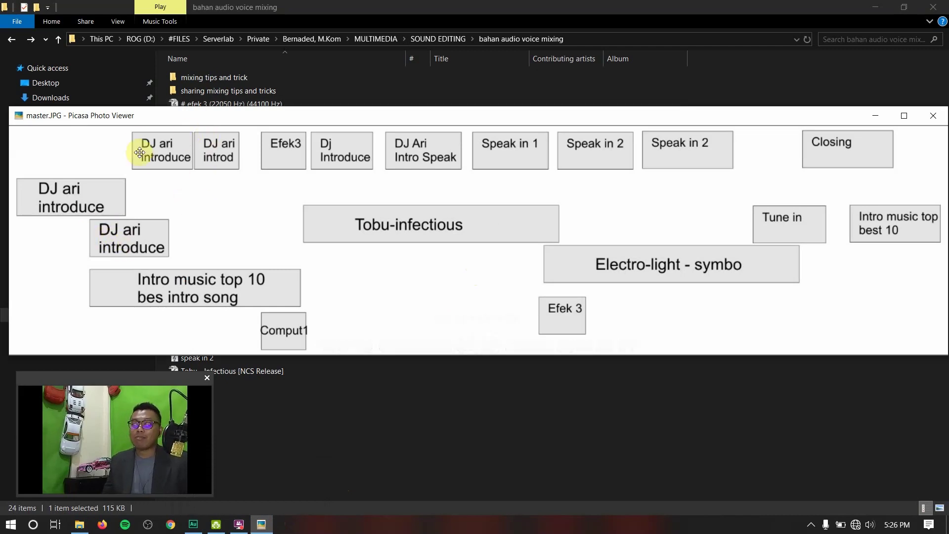
left_click(194, 523)
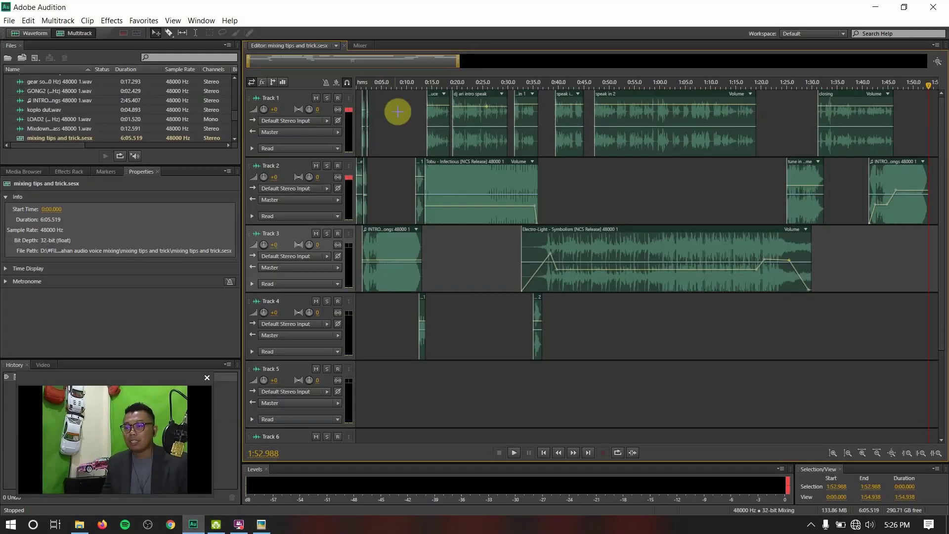
left_click(357, 79)
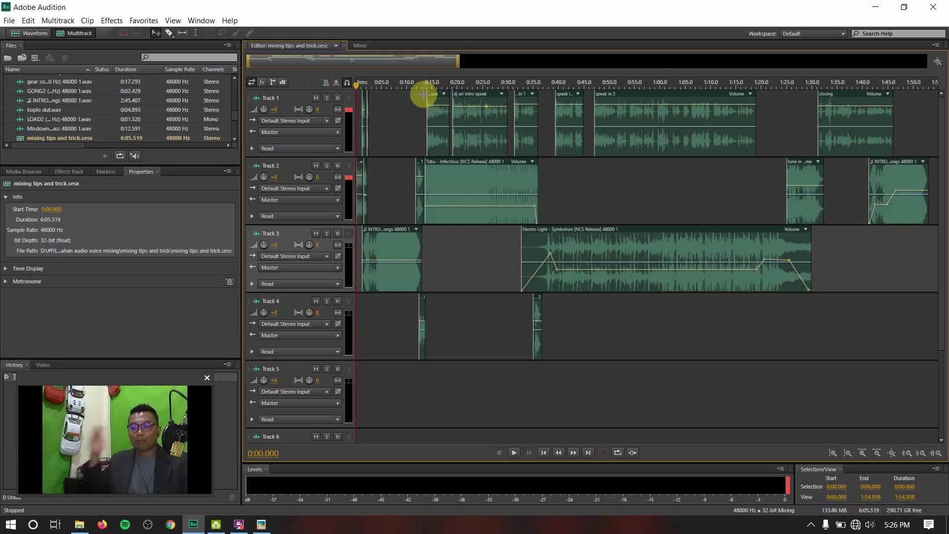
- Play the opening seconds of the mixing tips and trick session and compare its clips with the master layout image
key("space")
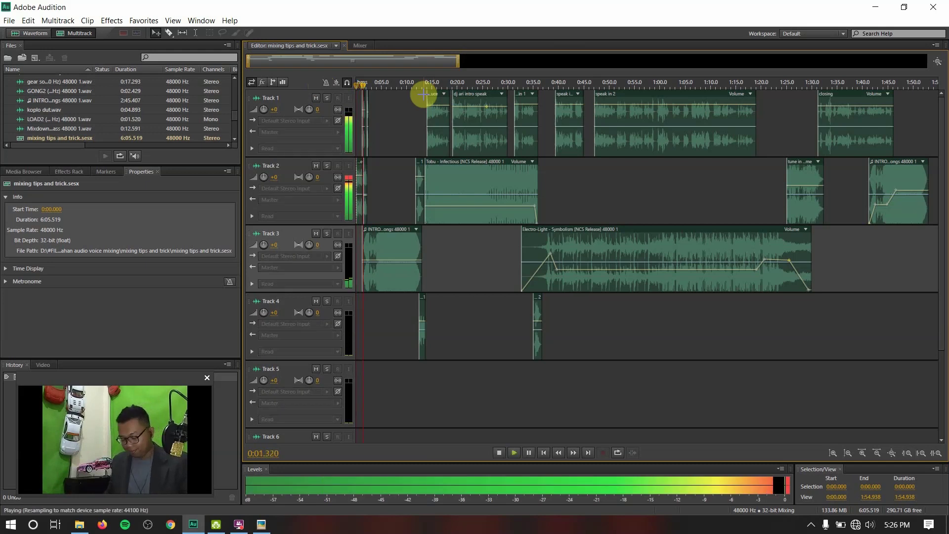
key("space")
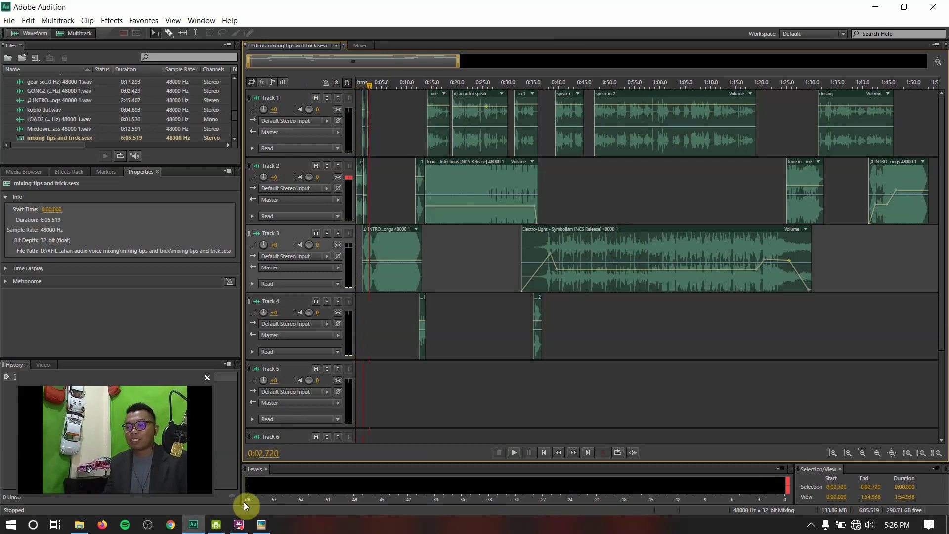
left_click(261, 524)
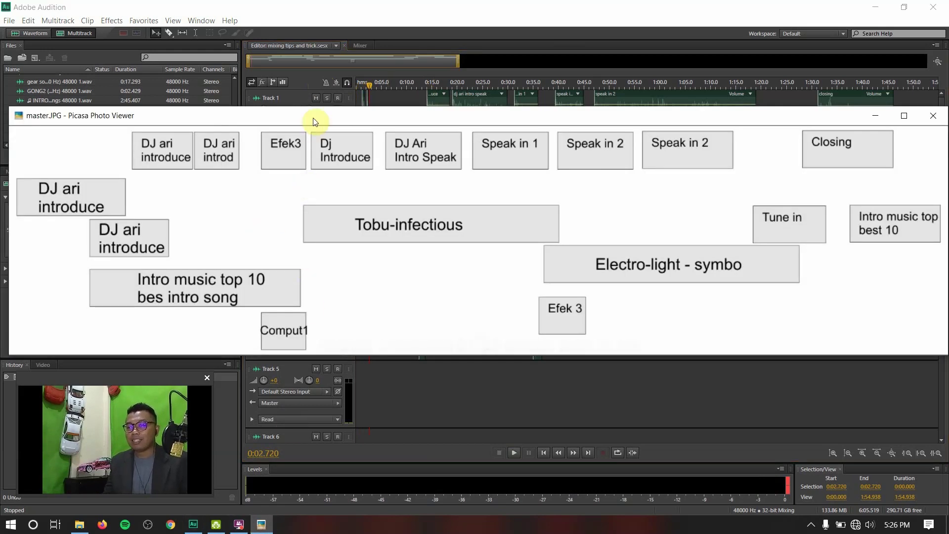
left_click_drag(313, 117, 312, 117)
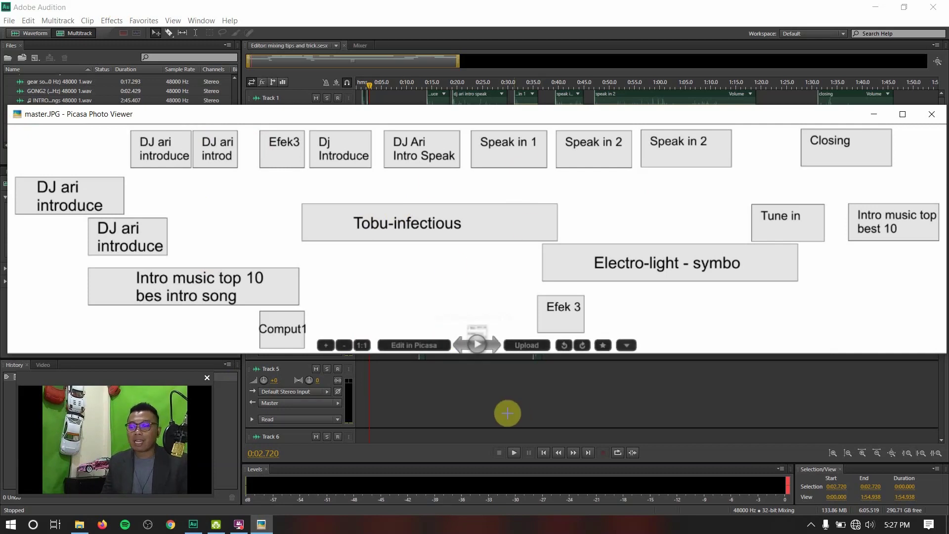
- Return to Adobe Audition and close all open files and the session
left_click(498, 415)
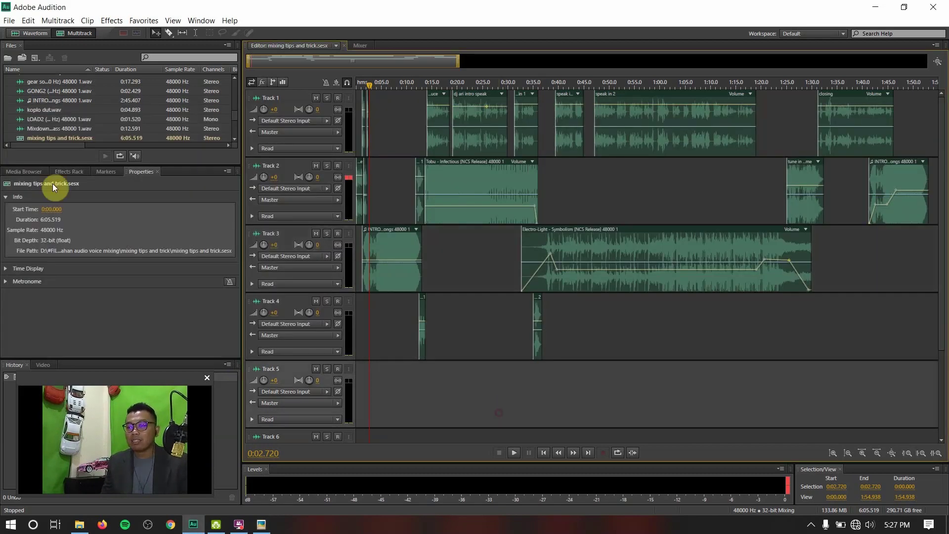
left_click(9, 21)
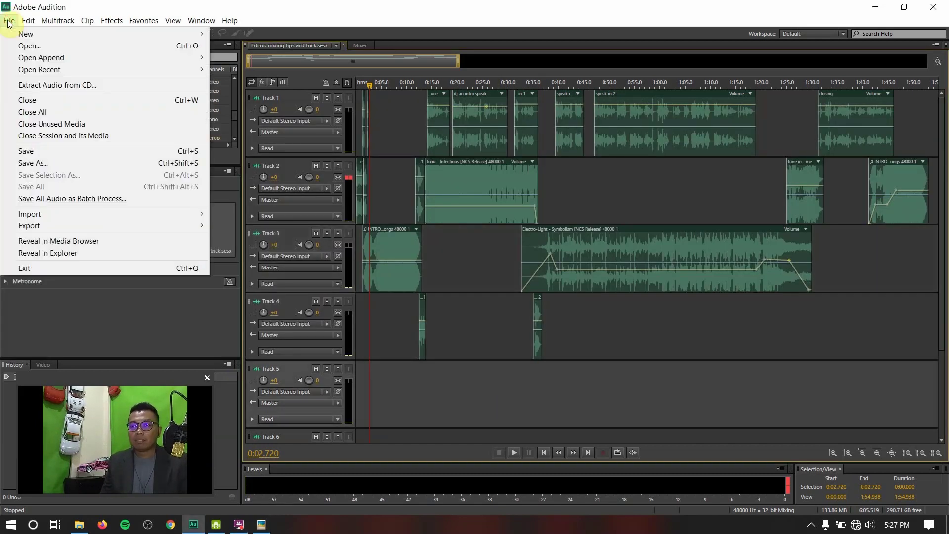
left_click(67, 111)
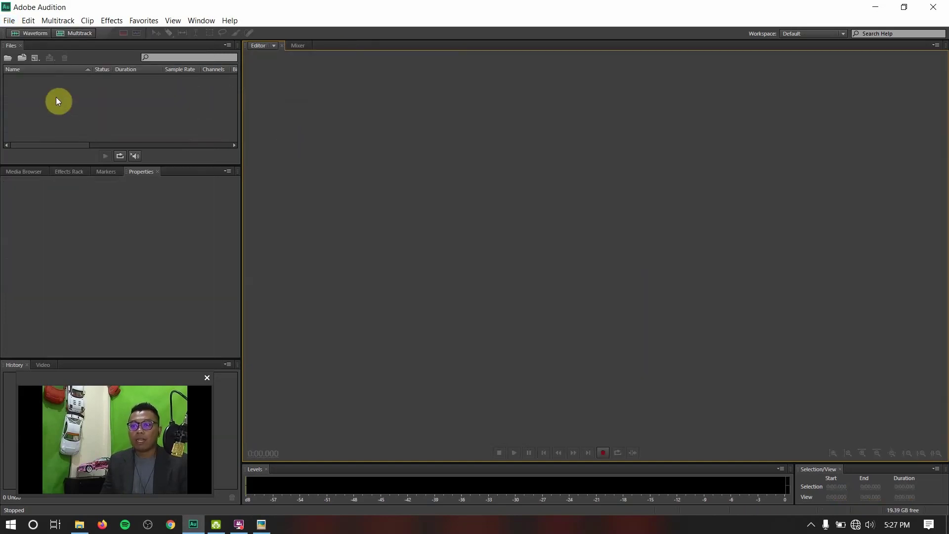
- Import all files from the bahan audio voice mixing folder except the master image and the two subfolders into Audition's file list
left_click(80, 524)
left_click_drag(329, 417, 193, 104)
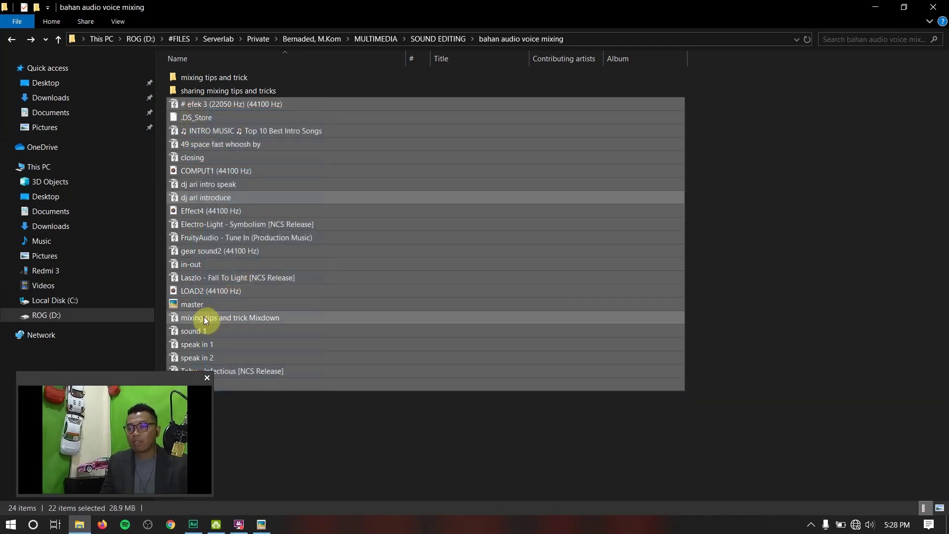
left_click(194, 305, "ctrl")
left_click(316, 18)
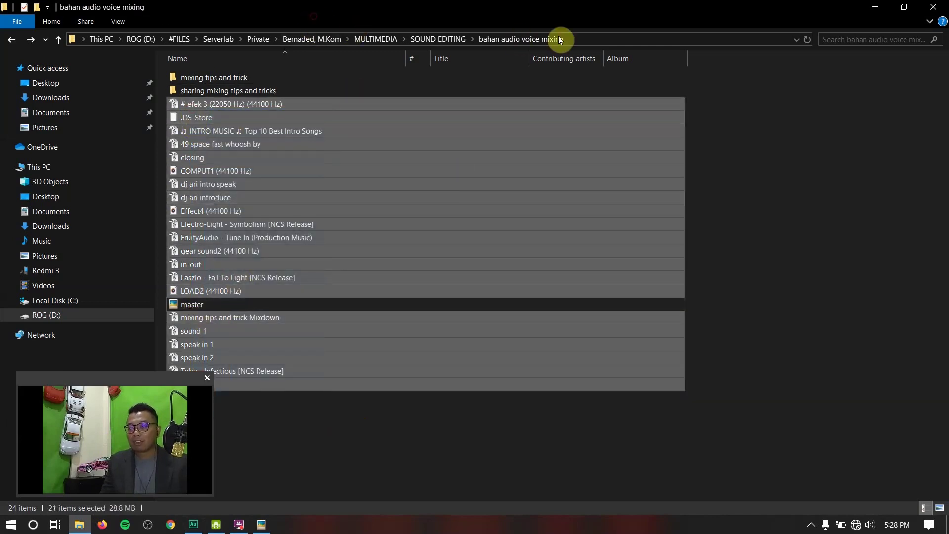
left_click_drag(184, 12, 483, 60)
left_click_drag(505, 163, 64, 110)
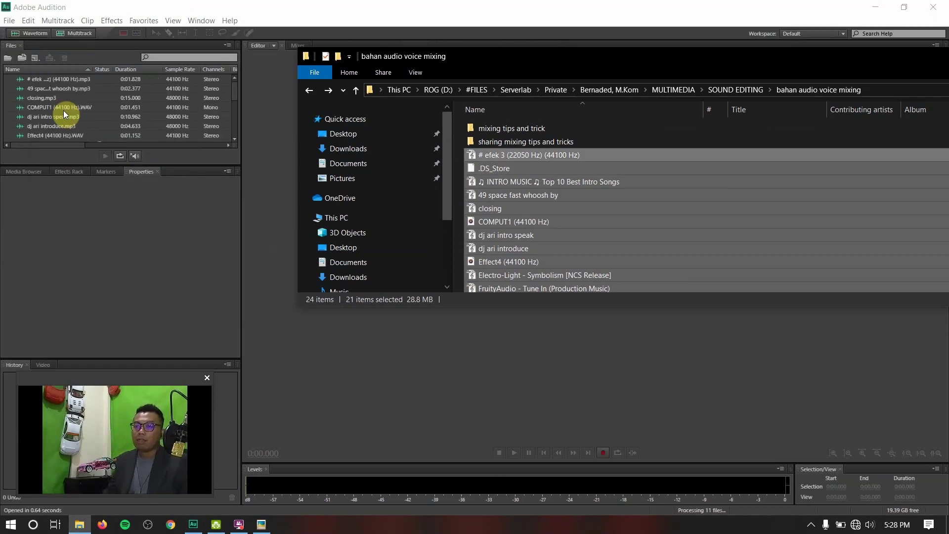
left_click(63, 110)
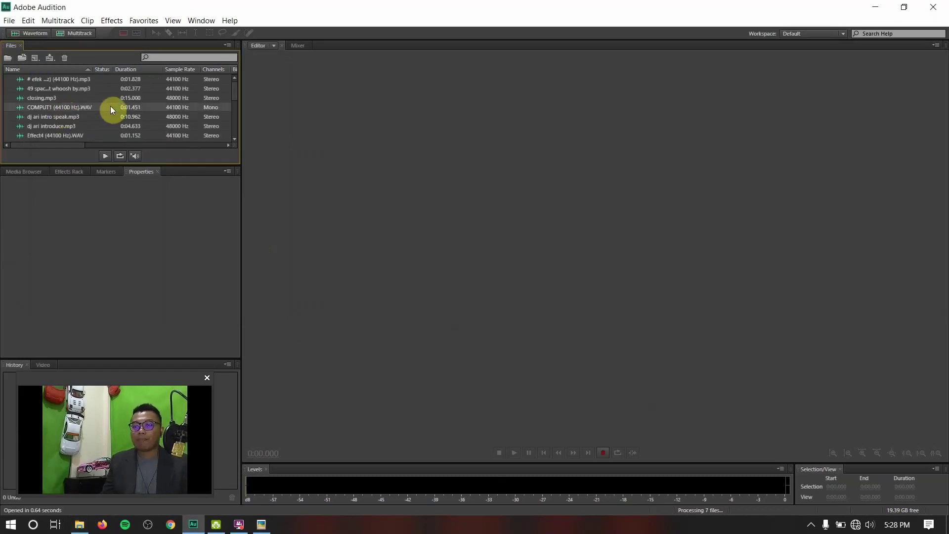
- Open COMPUT1 (44100 Hz).WAV in the waveform editor and preview its sound
double_click(48, 107)
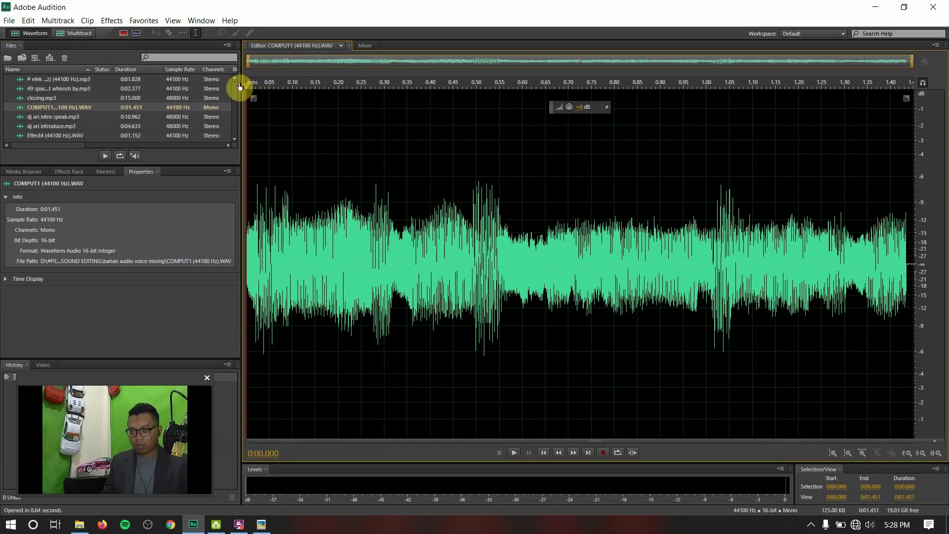
key("space")
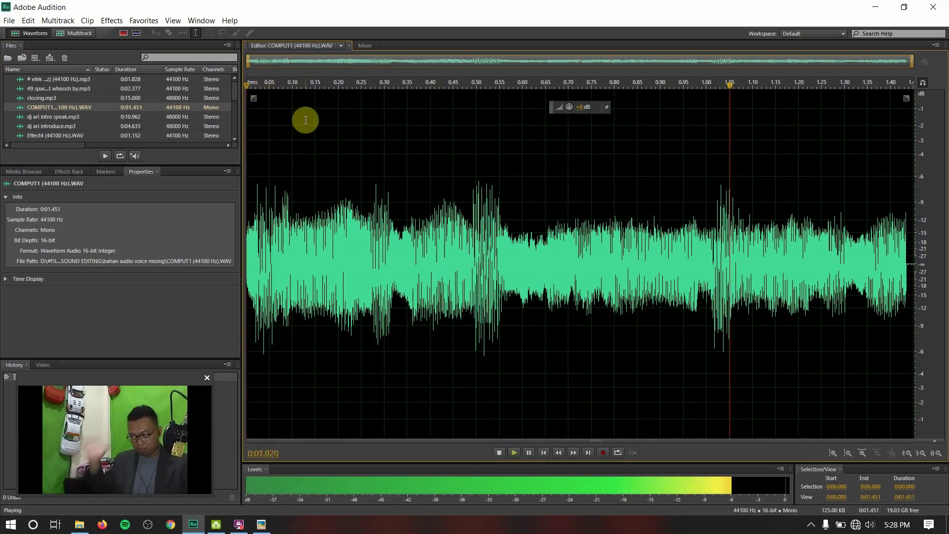
key("space")
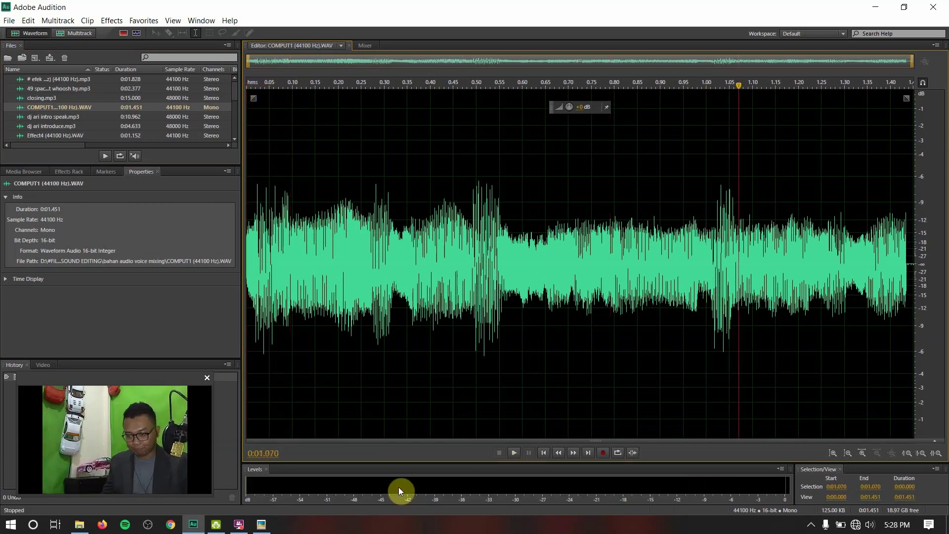
- Review the clip order in the master layout image and return to Adobe Audition
left_click(262, 524)
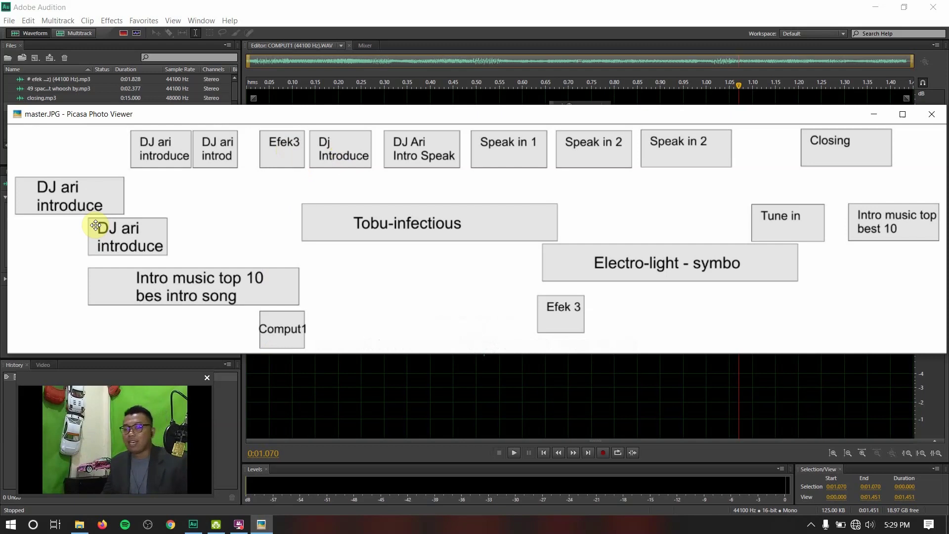
mouse_move(282, 348)
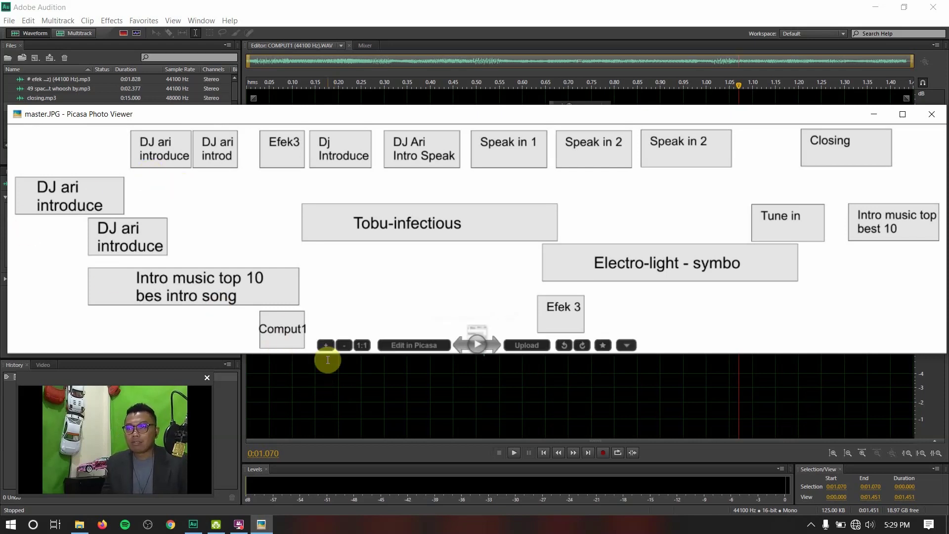
left_click(301, 388)
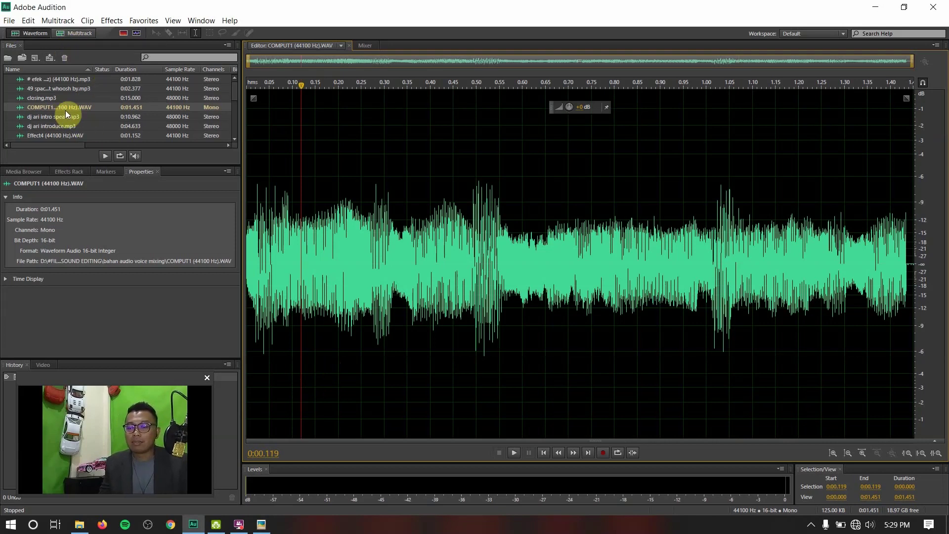
- Start a new multitrack session and name it DJ ARI PROJECT
left_click(70, 34)
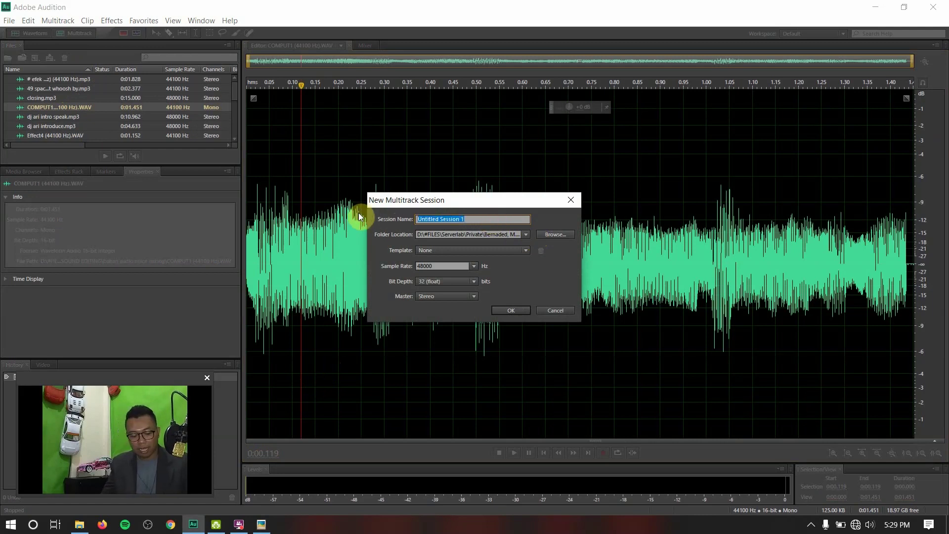
type("D")
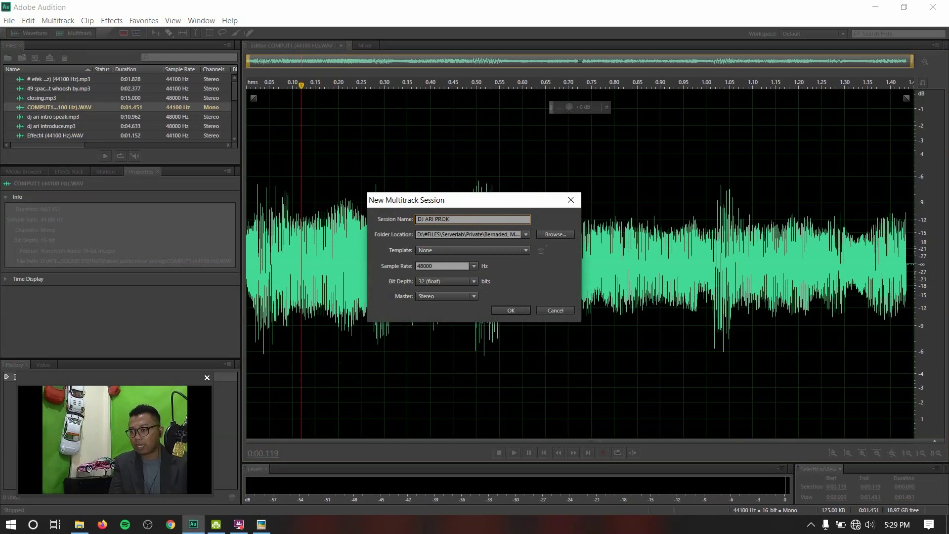
type("J ARI PROJECT")
- Create a DJ ARI CLASS ONLINE folder inside SOUND EDITING as the session location and create the session at 48000 Hz, 32-bit float, stereo
left_click(548, 236)
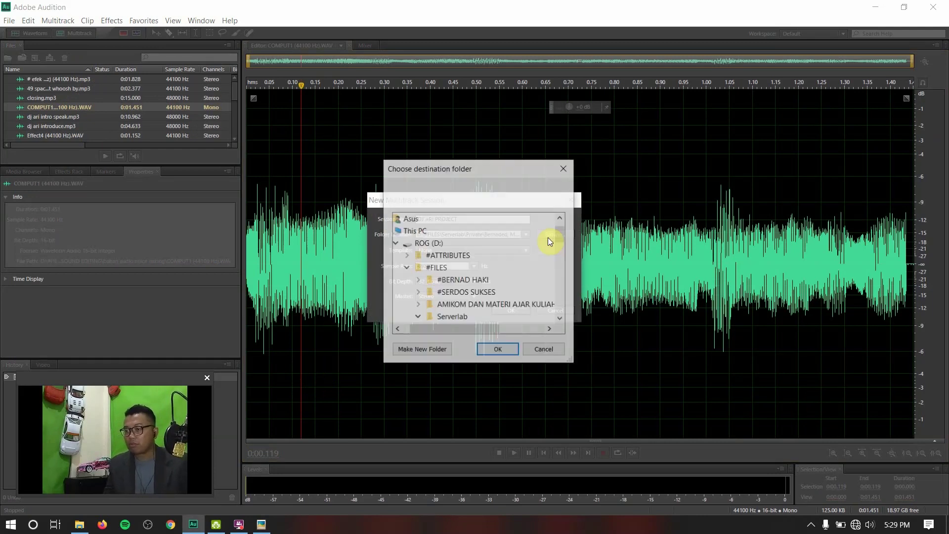
left_click_drag(557, 257, 564, 295)
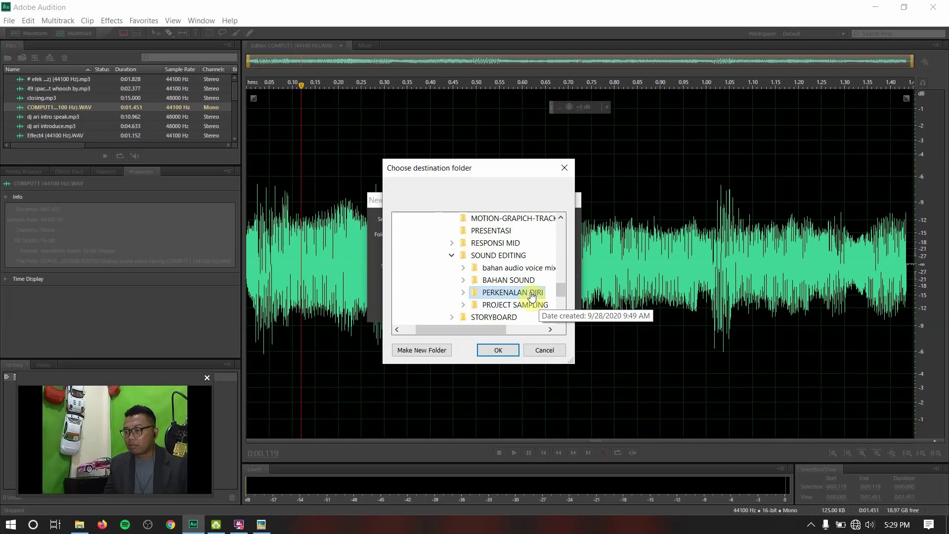
left_click(499, 256)
left_click(419, 352)
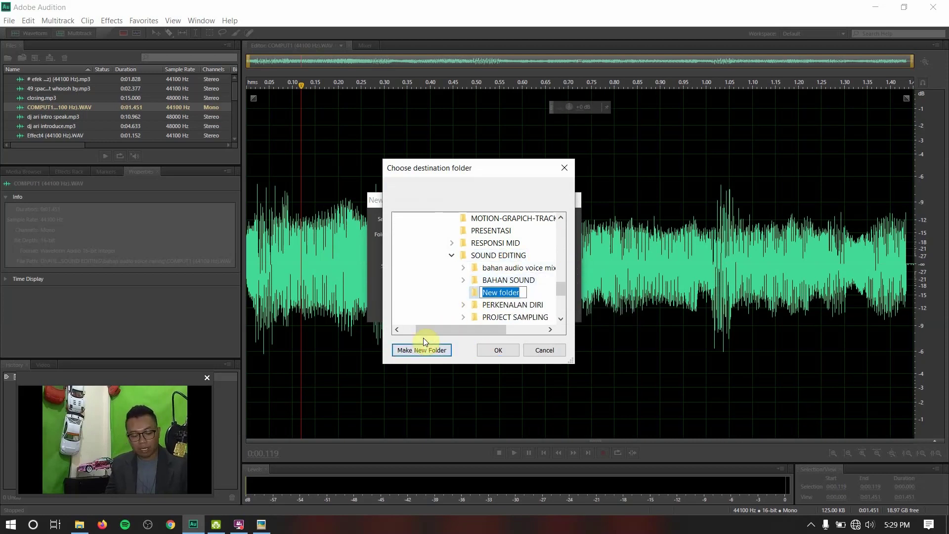
type("DJ ARI")
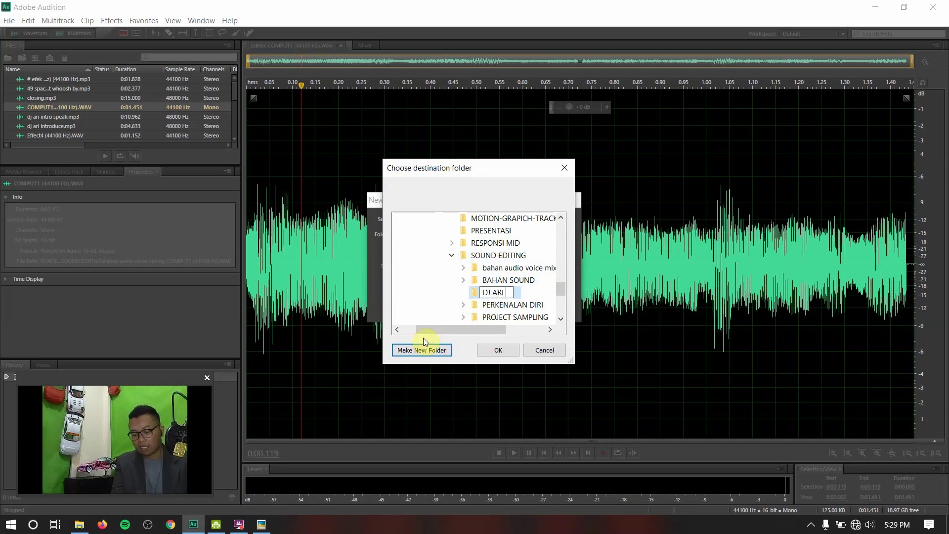
type(" CLASS ")
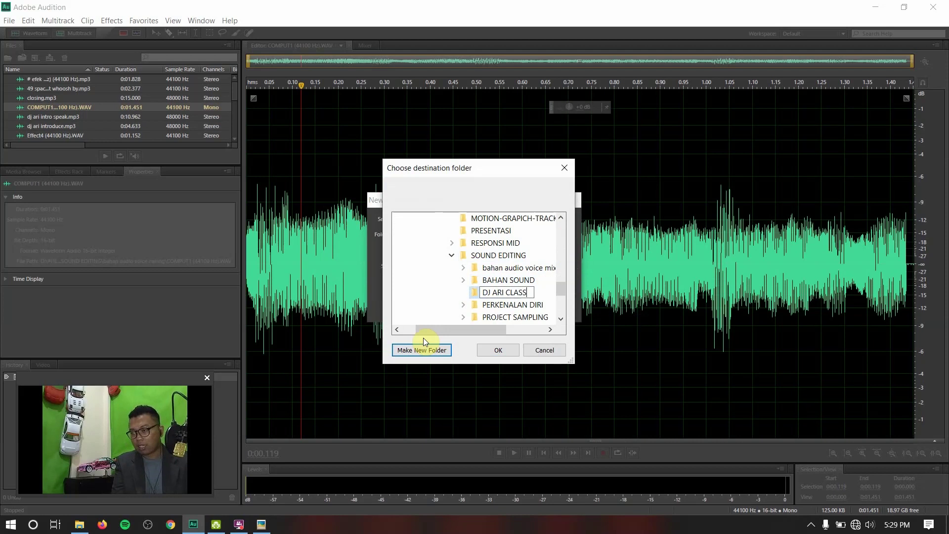
type("ONLINE")
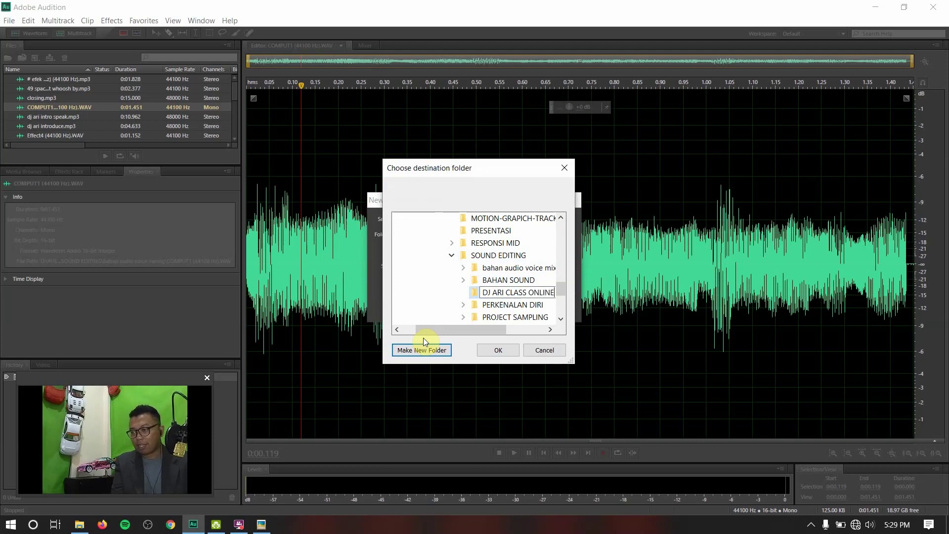
key("Return")
key("Return")
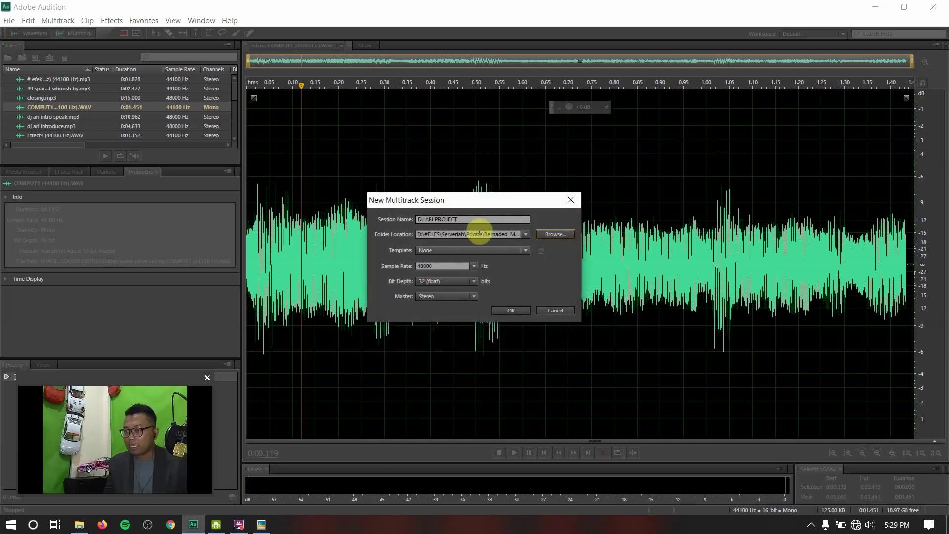
left_click(524, 308)
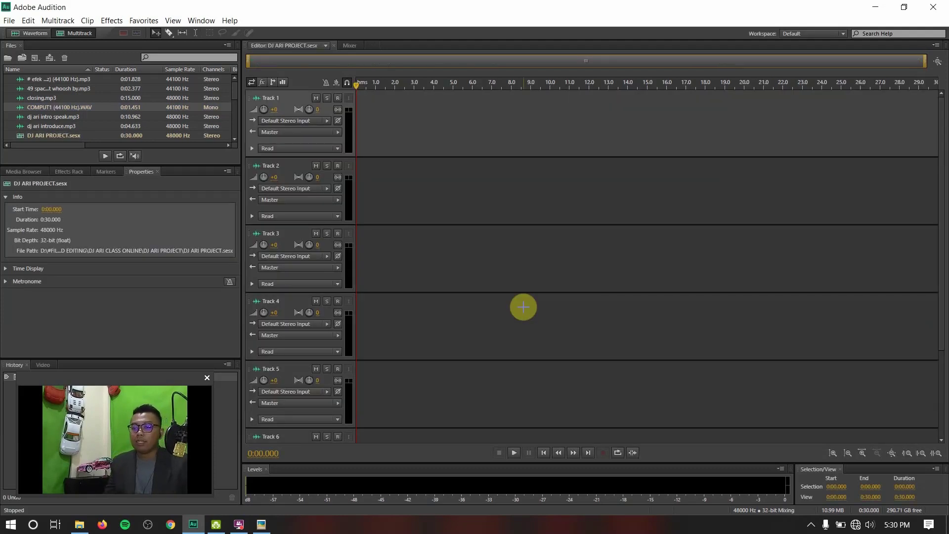
- Check the master layout image for the first clip, return to Audition and preview dj ari intro speak.mp3
left_click(261, 525)
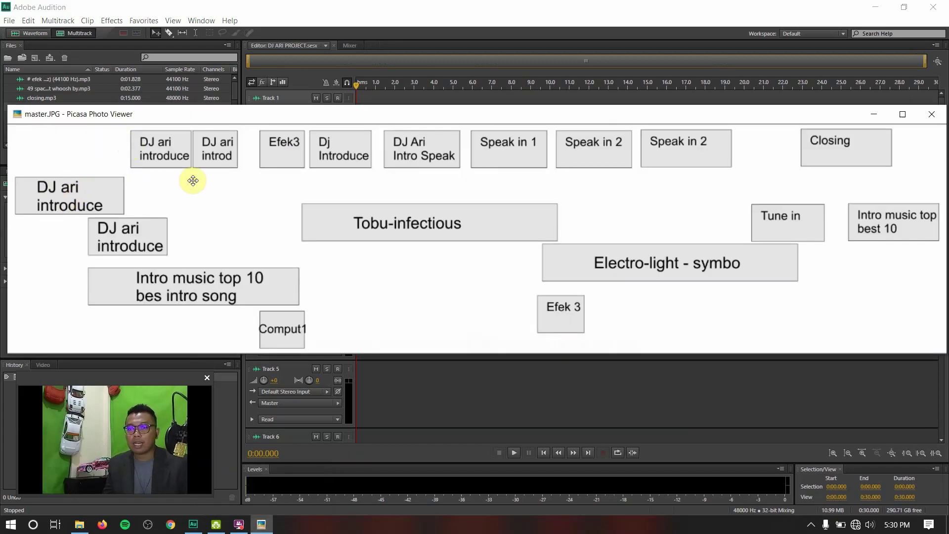
left_click(416, 366)
left_click(49, 119)
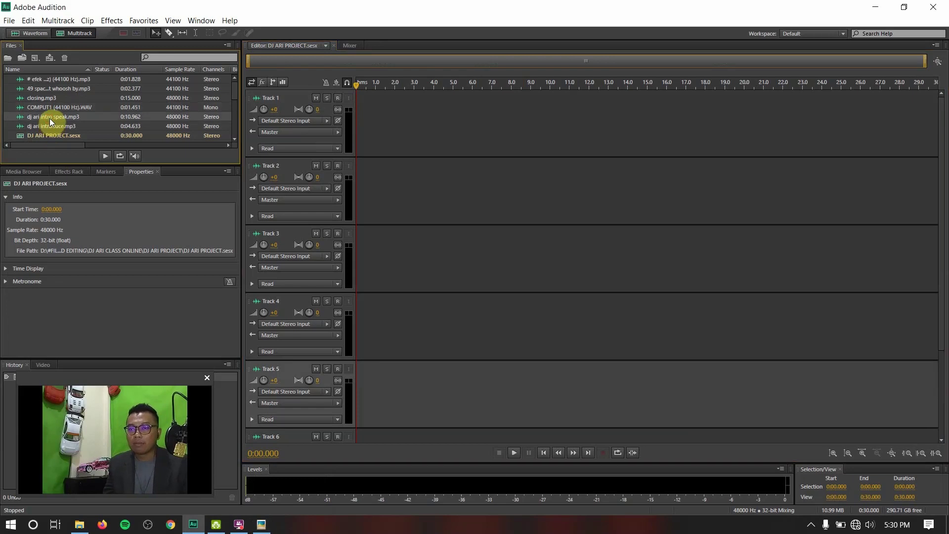
double_click(49, 117)
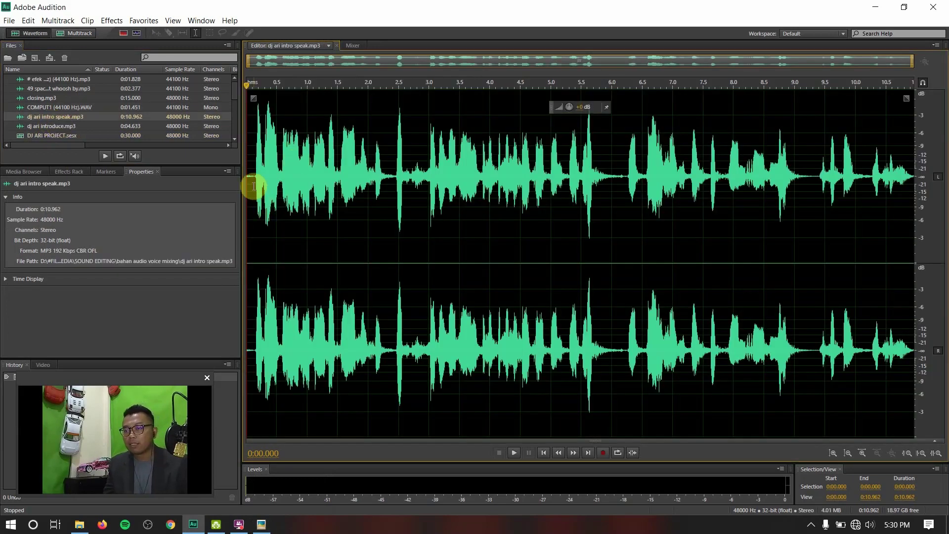
left_click(254, 183)
key("space")
key("space")
- Open dj ari introduce.mp3 in the waveform editor and check its placement in the master layout image
double_click(68, 128)
left_click(261, 524)
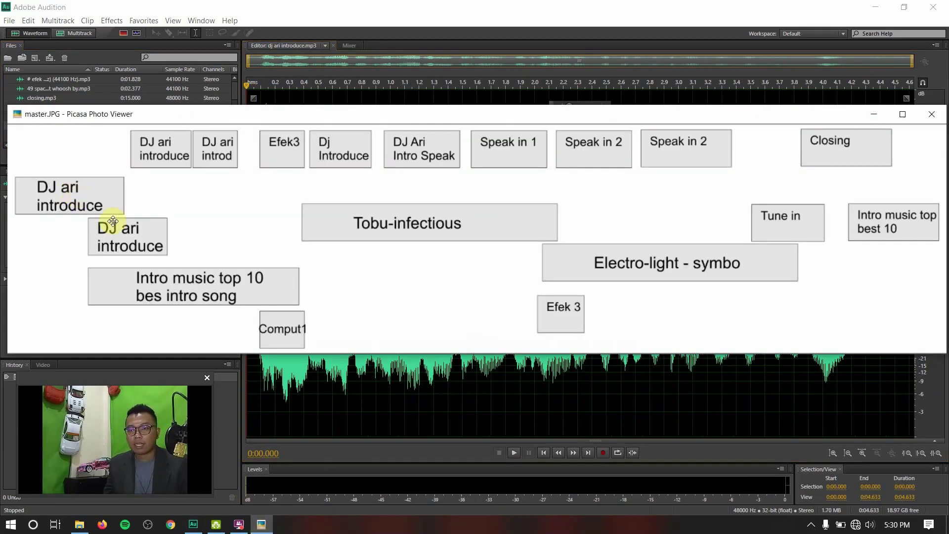
left_click(324, 363)
- Play dj ari introduce.mp3 from near its start and locate where the opening phrase ends in the waveform
left_click(252, 178)
key("space")
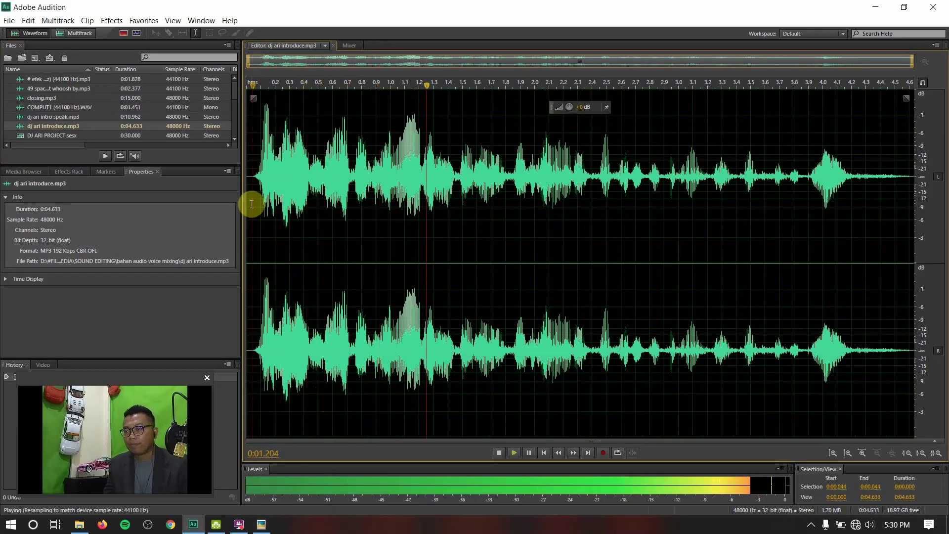
key("space")
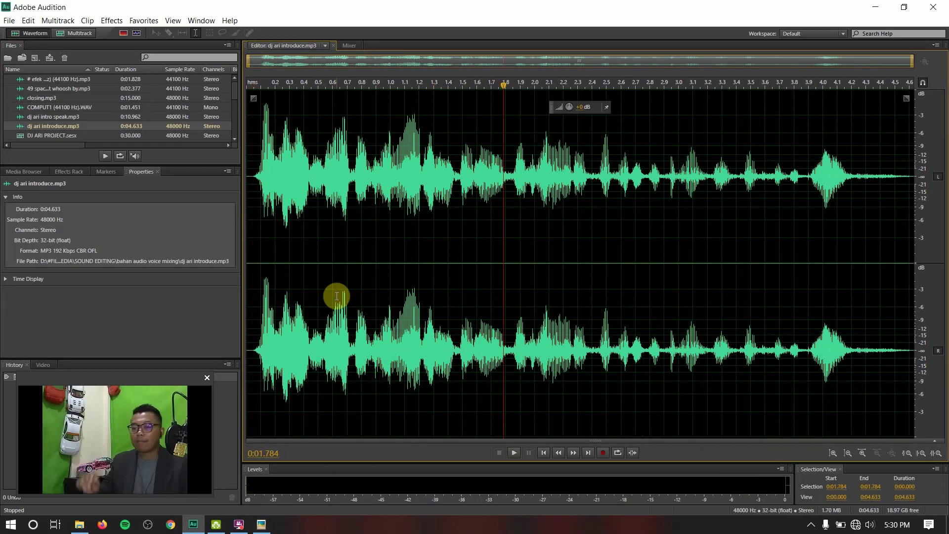
left_click(511, 187)
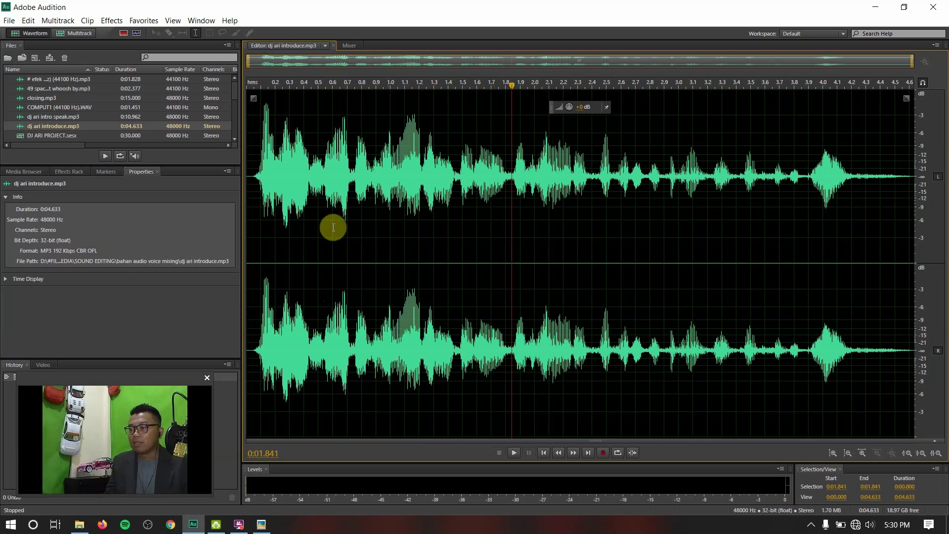
left_click(261, 217)
key("space")
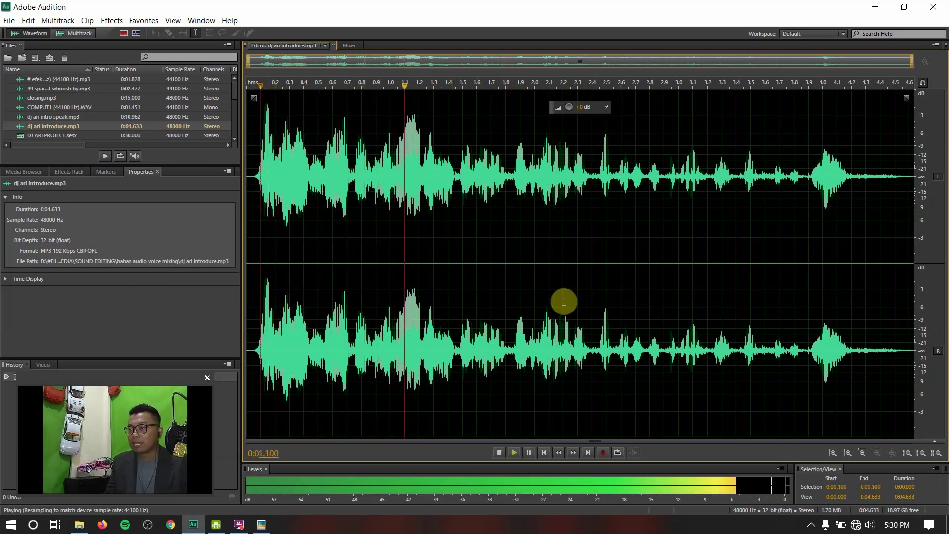
key("space")
left_click(610, 289)
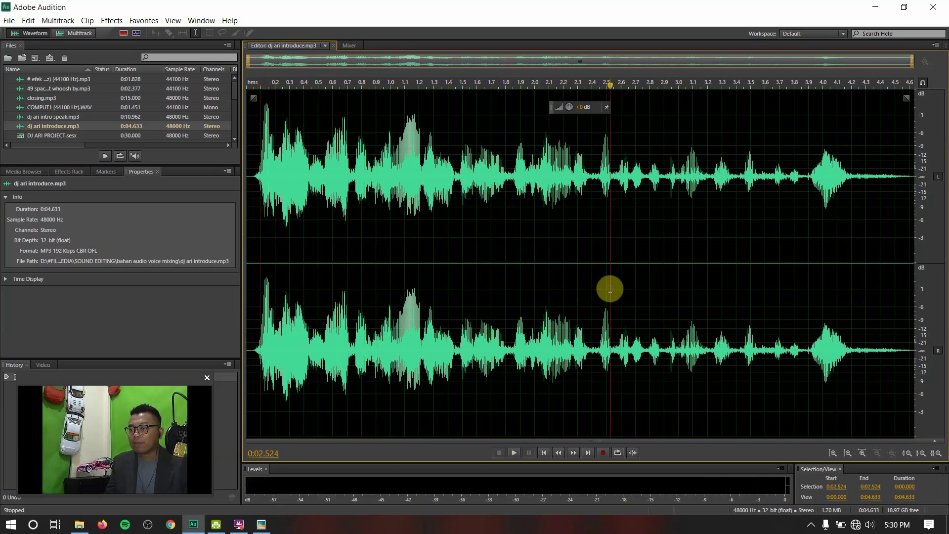
left_click(513, 226)
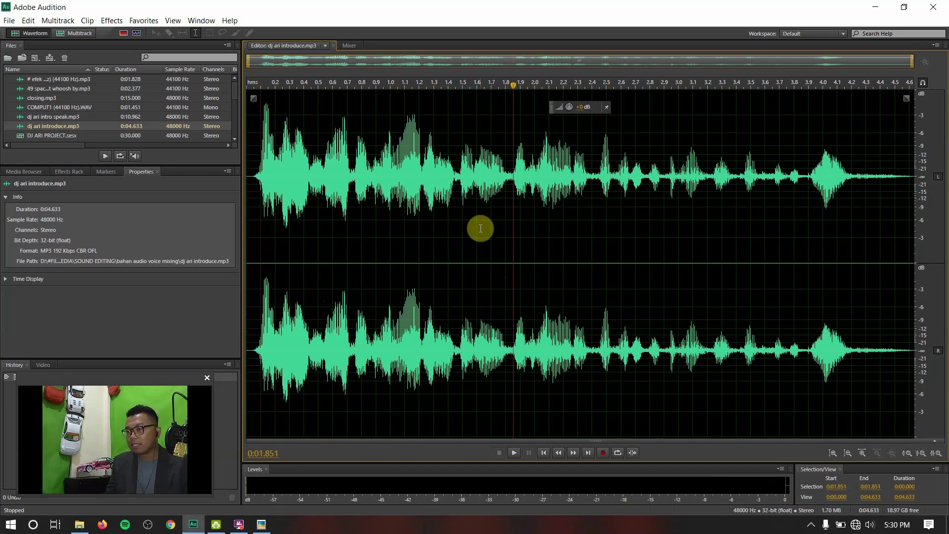
- Insert the first 1.461 seconds of dj ari introduce.mp3 into DJ ARI PROJECT and place the clip at the start of Track 1
left_click_drag(457, 200, 212, 254)
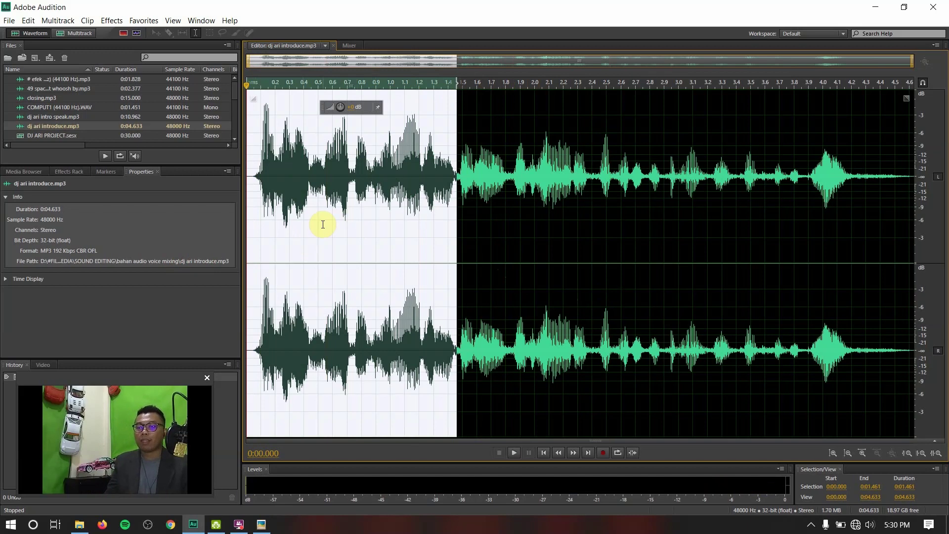
right_click(325, 182)
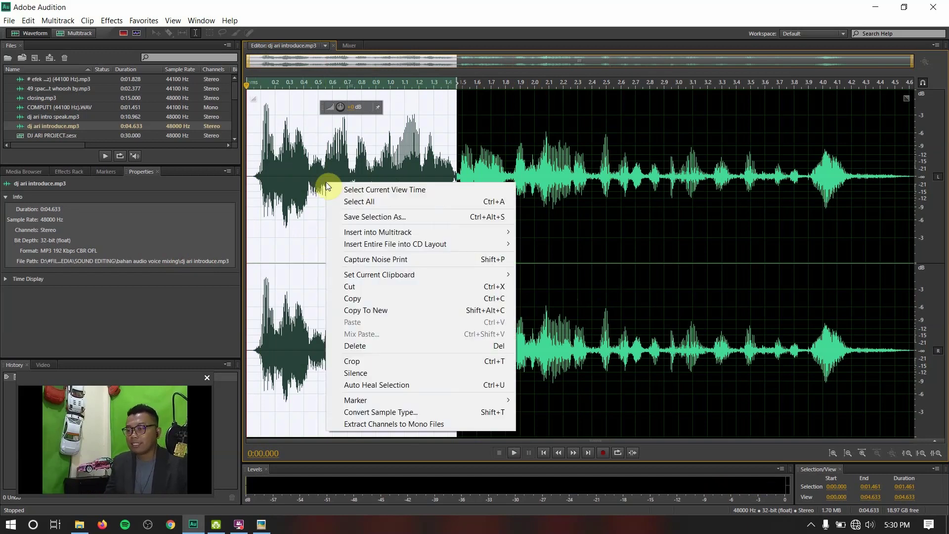
mouse_move(401, 232)
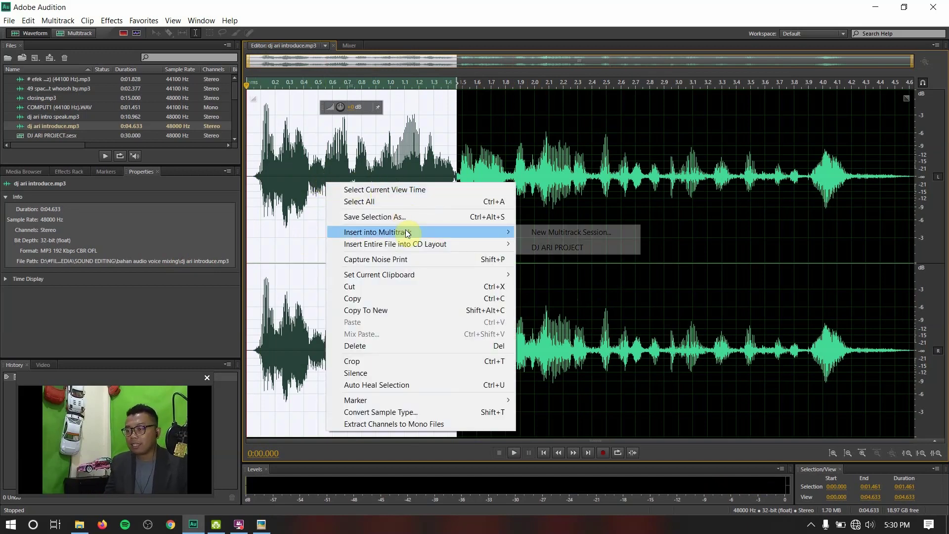
left_click(589, 246)
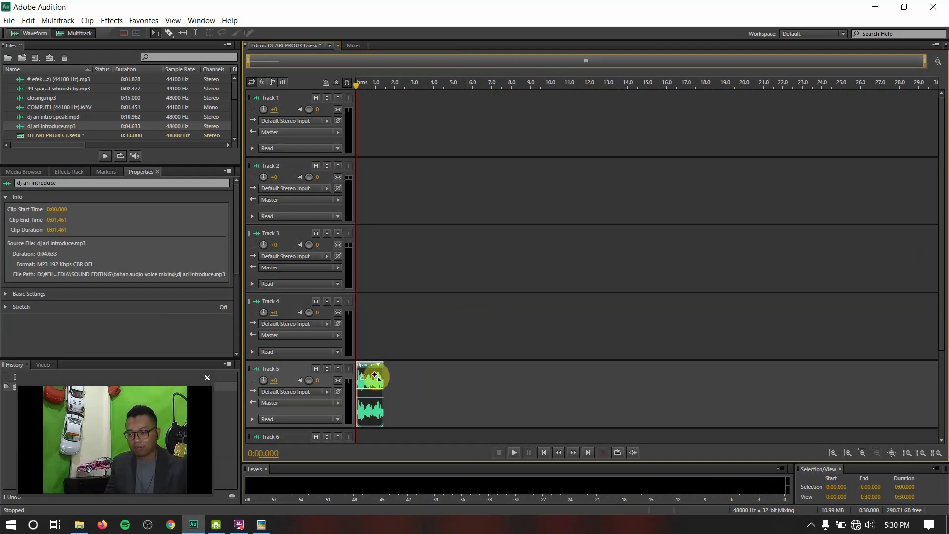
left_click_drag(374, 381, 359, 110)
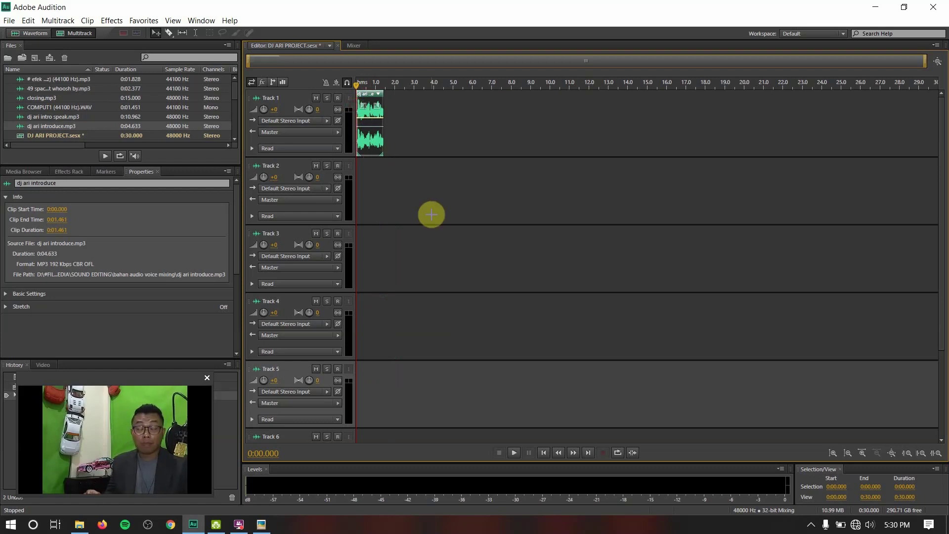
- Play the Track 1 clip from the session start to check it, with the timeline showing about the first 4.7 seconds
key("space")
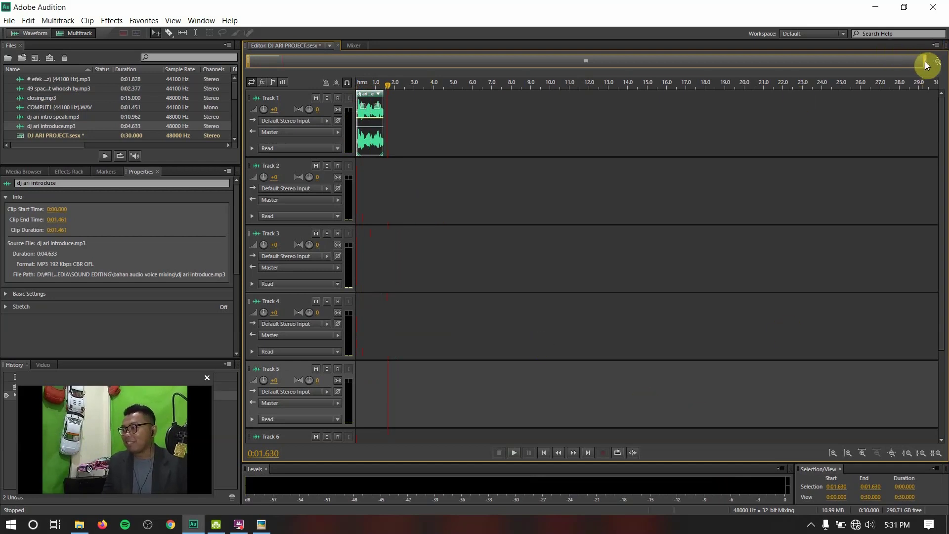
left_click_drag(924, 61, 352, 79)
key("Home")
key("space")
key("space")
key("Home")
key("space")
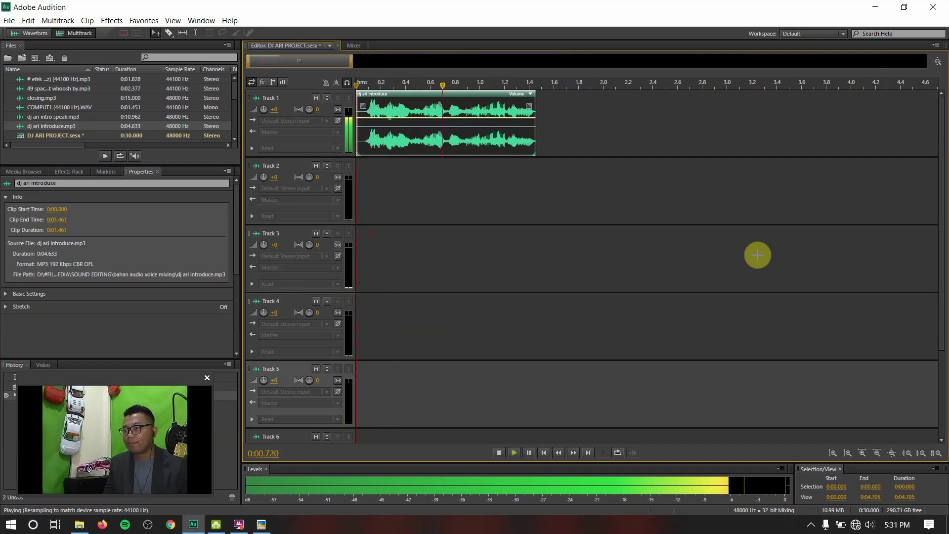
key("space")
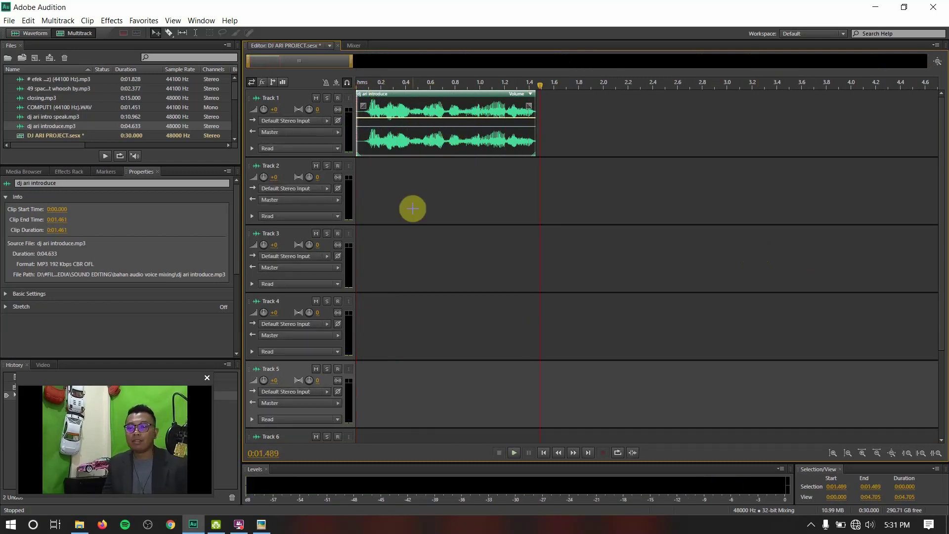
- Reopen dj ari introduce.mp3 in the waveform editor to review the source selection, and return to the multitrack session
left_click(434, 99)
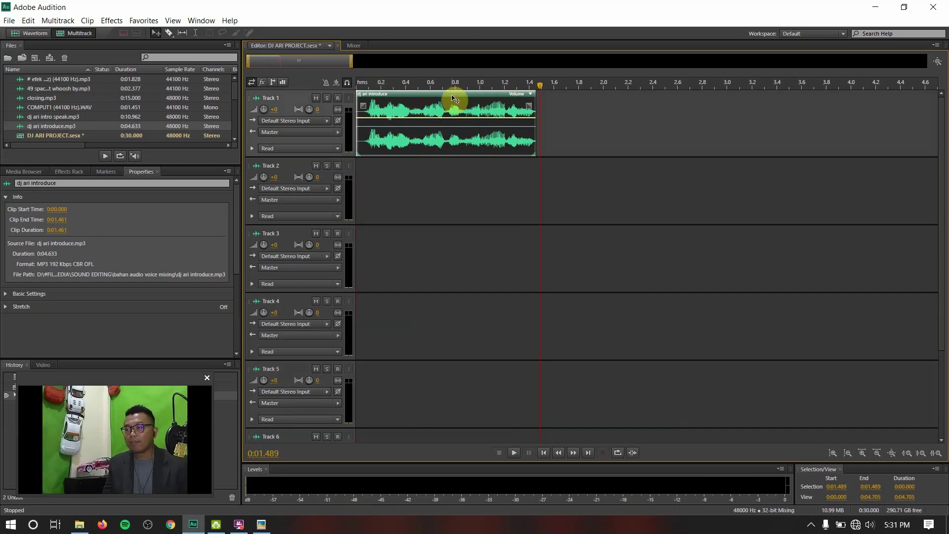
left_click(45, 135)
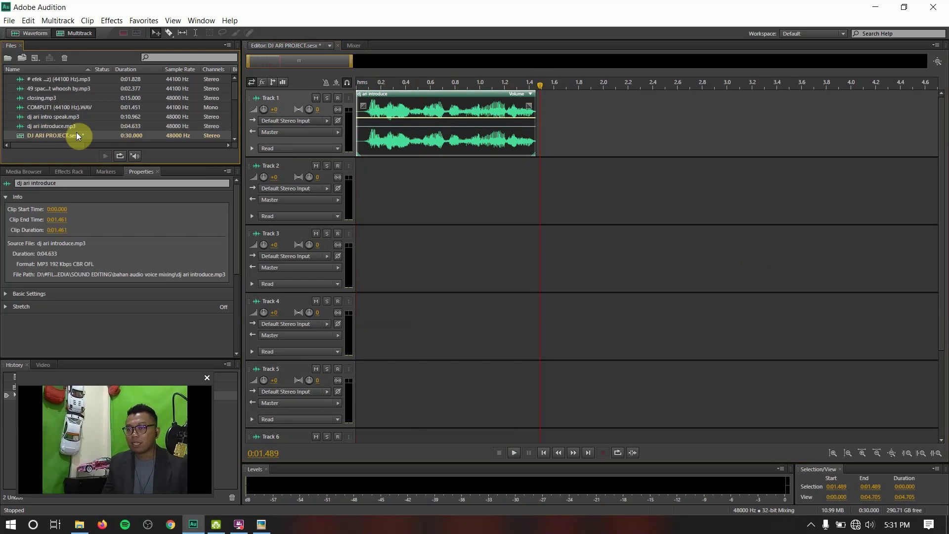
left_click(57, 130)
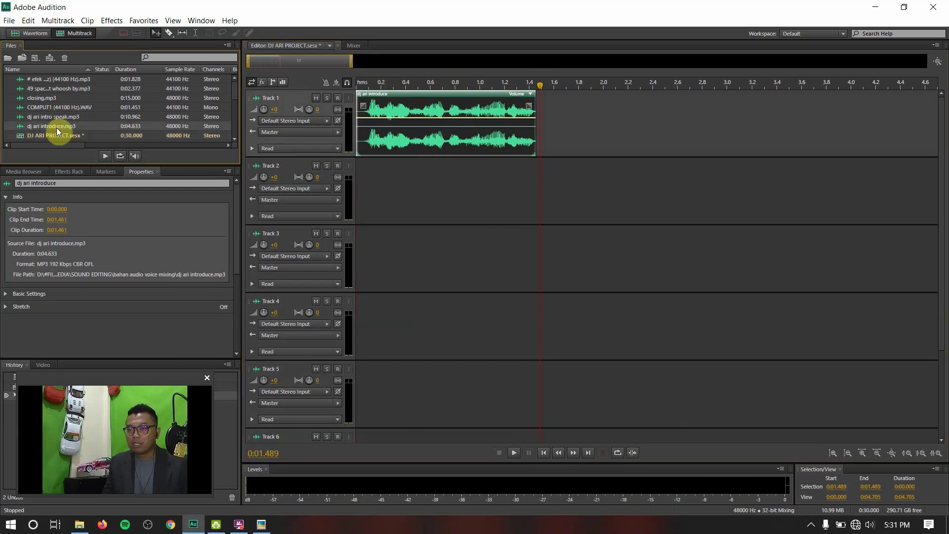
double_click(58, 129)
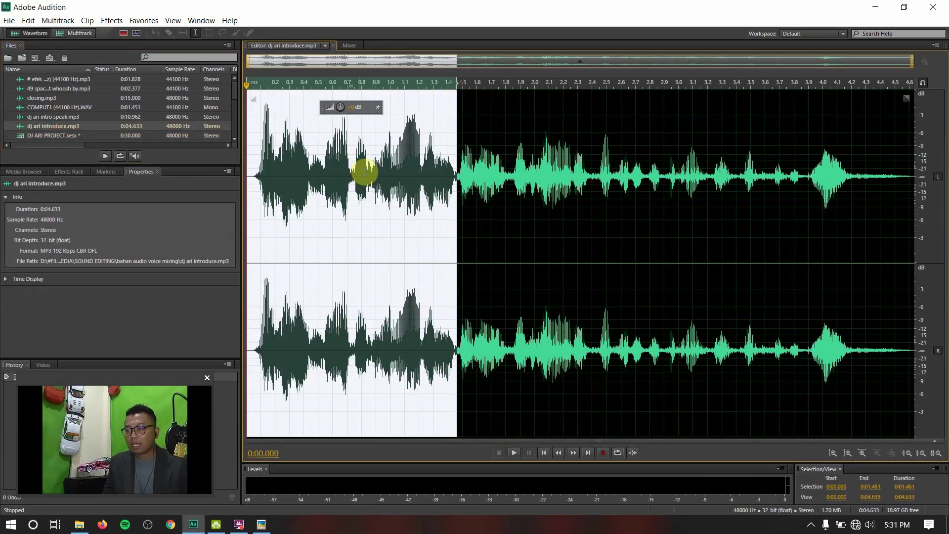
left_click(69, 33)
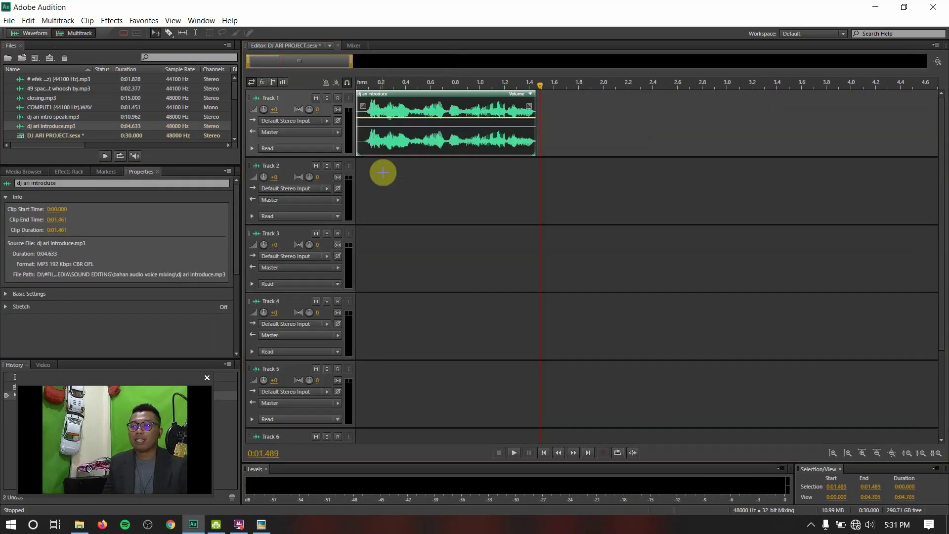
- Duplicate the dj ari introduce clip from Track 1 and place the copy on Track 2 starting at about 0:00.567
left_click(433, 135)
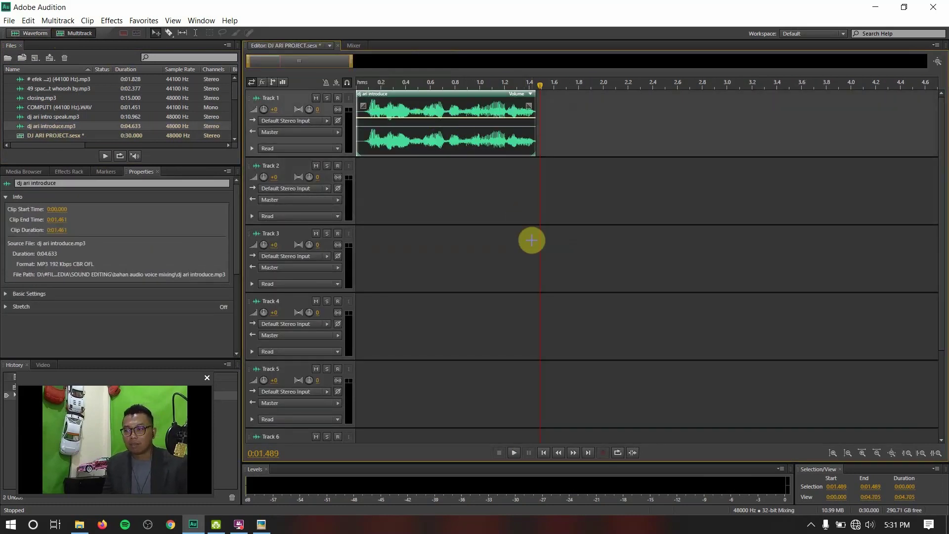
key("ctrl+v")
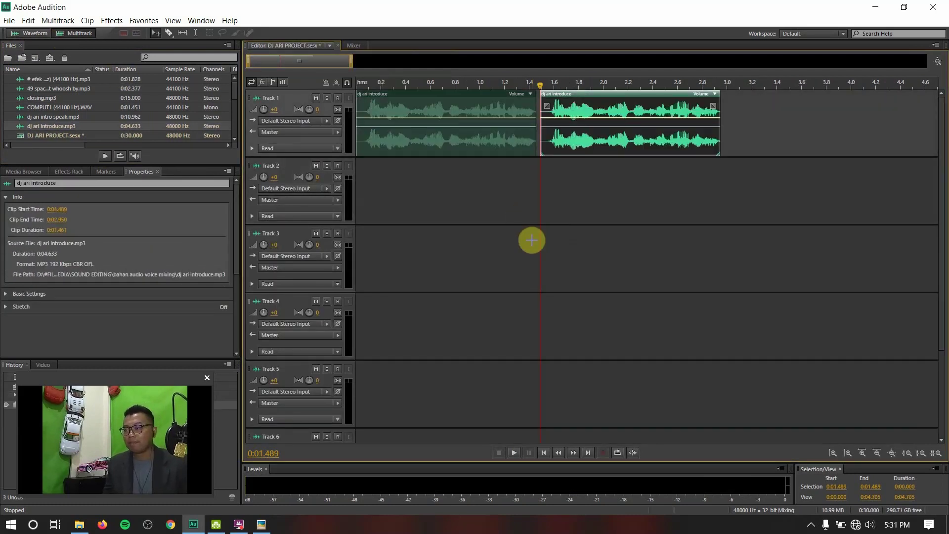
left_click_drag(615, 102, 499, 206)
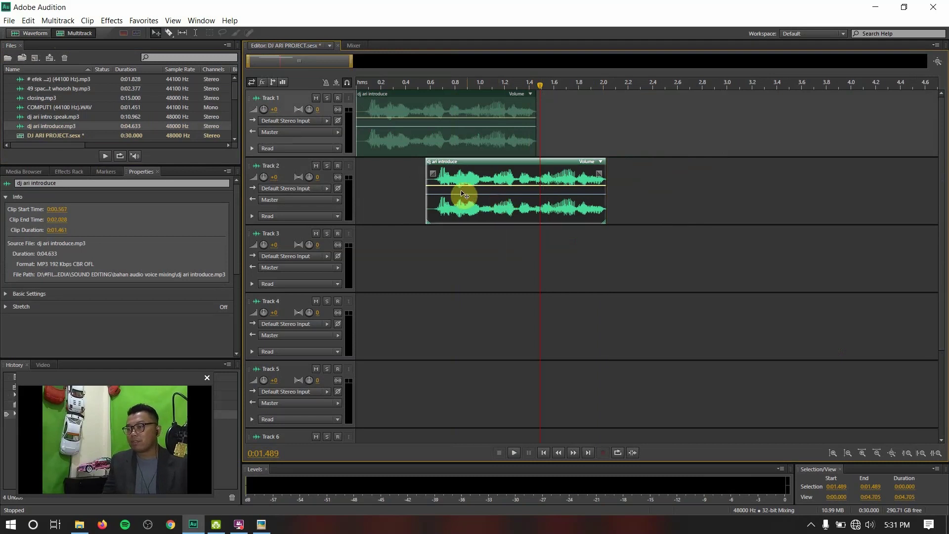
- Trim the start of the Track 2 clip to leave about 0.749 seconds, and play the remaining phrase
left_click_drag(427, 179, 489, 216)
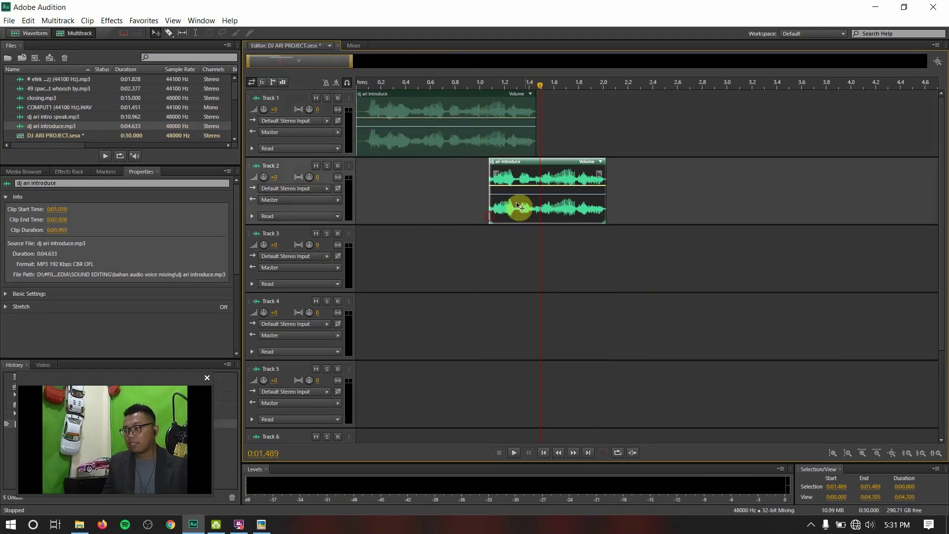
left_click_drag(568, 162, 629, 173)
key("space")
key("space")
left_click_drag(554, 179, 578, 197)
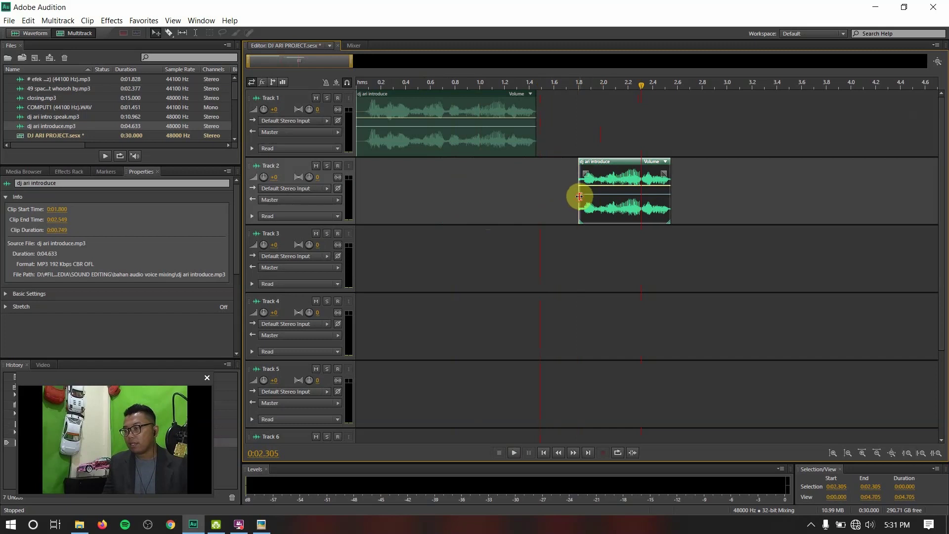
left_click(576, 84)
key("space")
key("space")
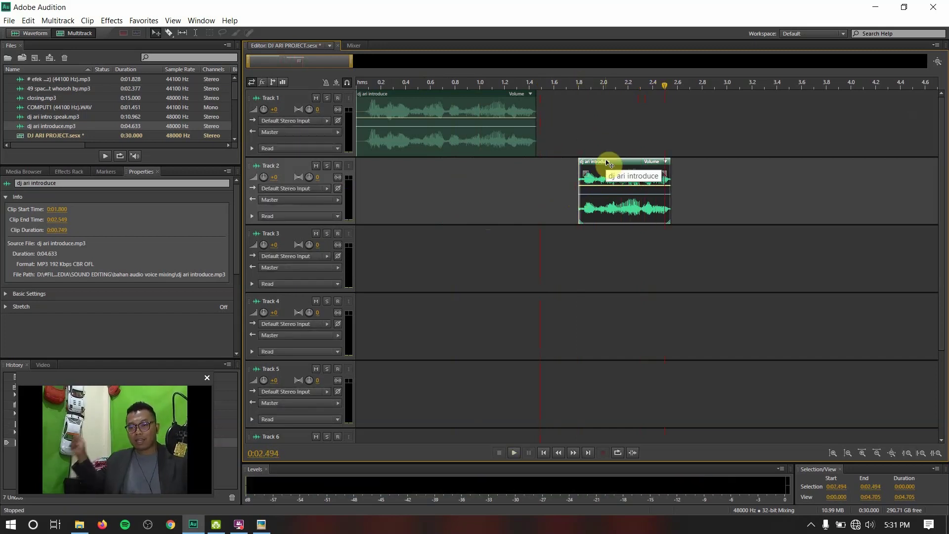
- Move the trimmed Track 2 clip to about 0:01.200 so it overlaps the Track 1 clip, and save the session
left_click_drag(608, 164, 531, 179)
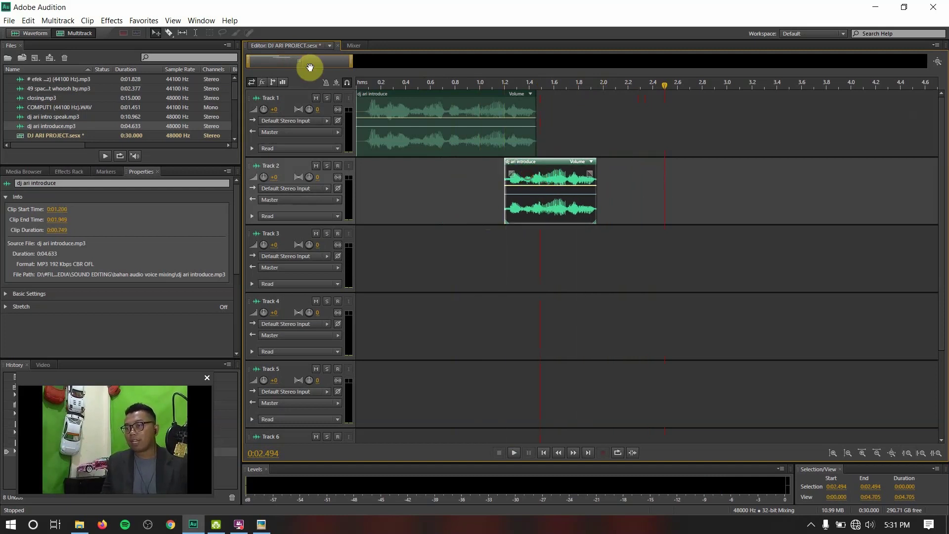
left_click(360, 79)
key("space")
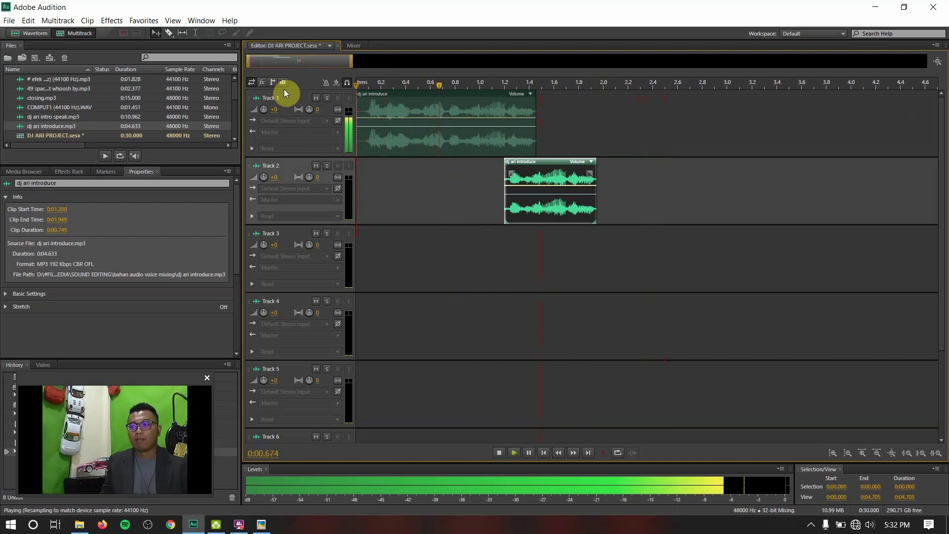
key("space")
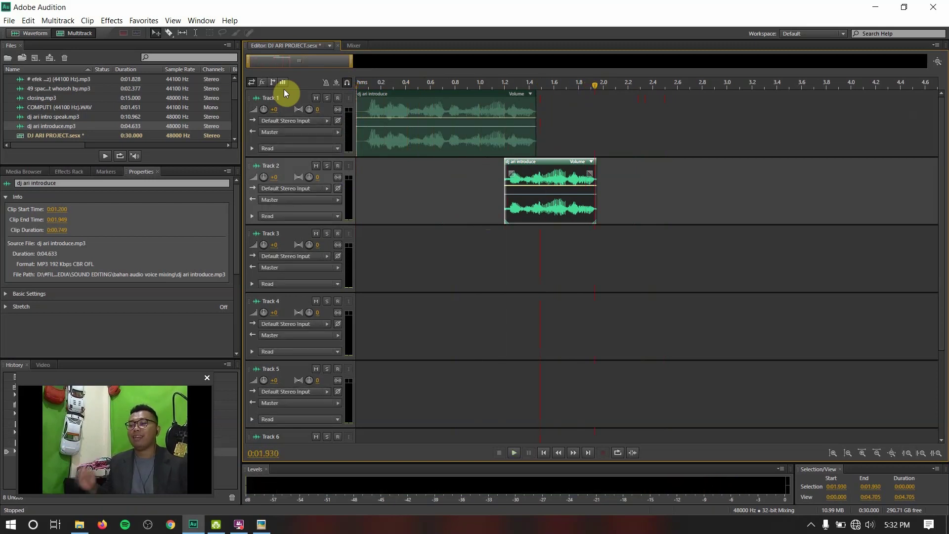
key("ctrl+s")
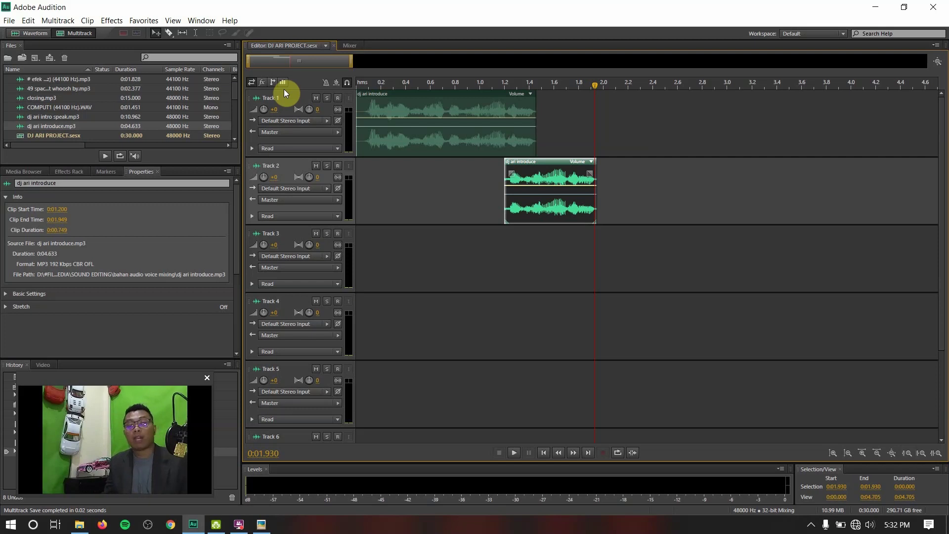
- Paste a copy of the trimmed dj ari introduce clip on Track 2 at 0:01.965
left_click(598, 87)
left_click(600, 87)
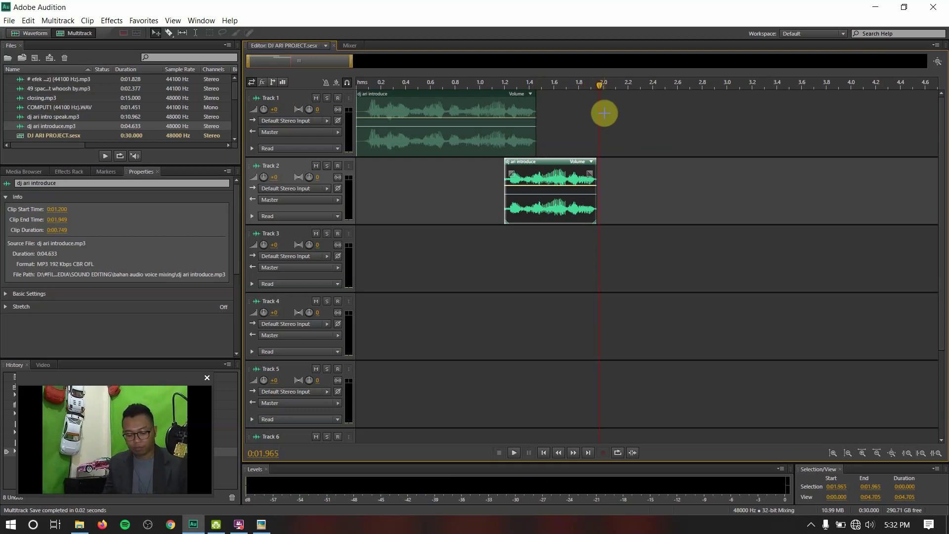
key("ctrl+v")
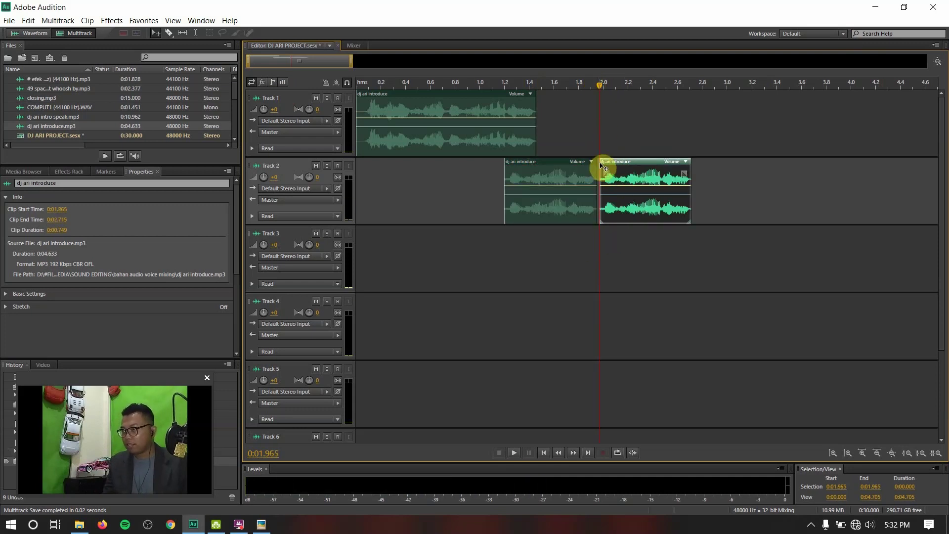
left_click_drag(596, 180, 641, 214)
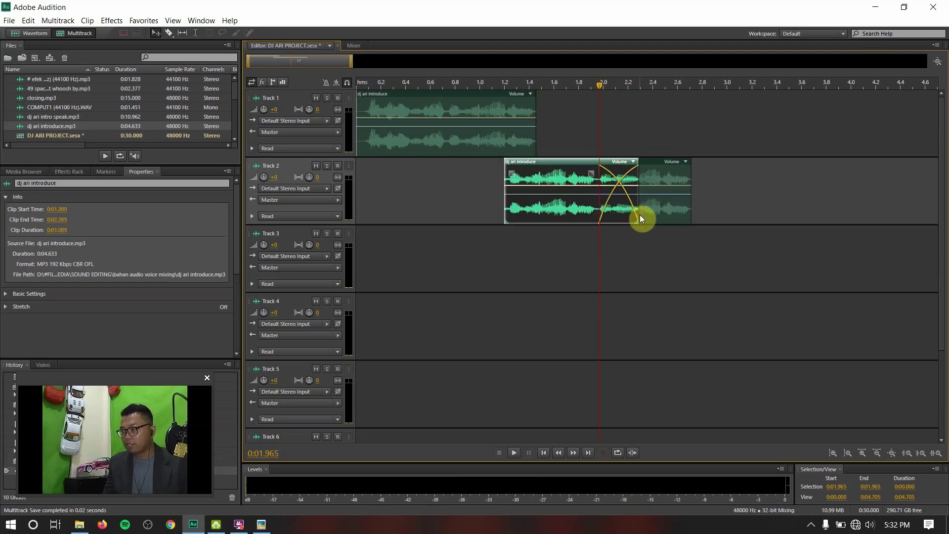
- Trim the pasted copy's start to leave about 0.378 seconds and move it to Track 1 at about 0:01.800
mouse_move(636, 214)
left_mouse_down()
mouse_move(597, 189)
mouse_move(616, 186)
mouse_move(651, 208)
left_mouse_up()
key("space")
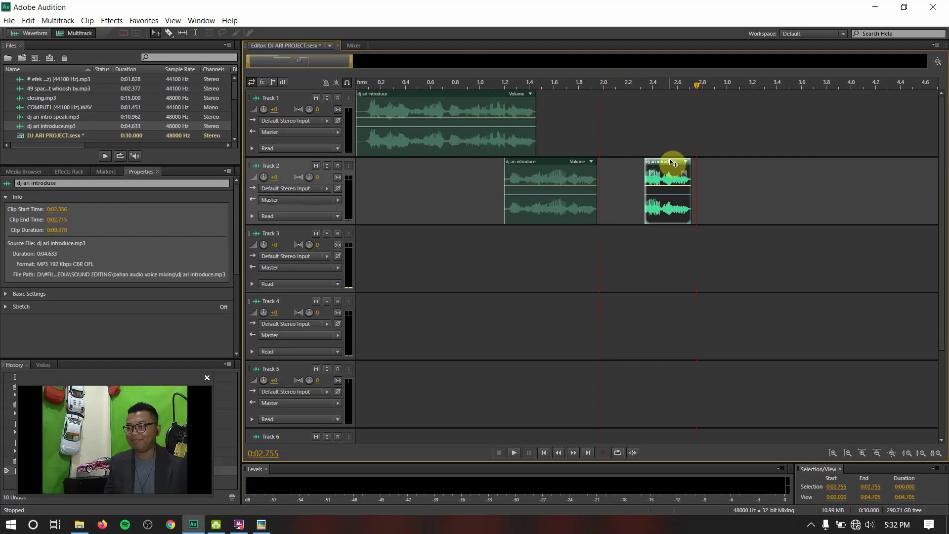
left_click_drag(670, 163, 602, 134)
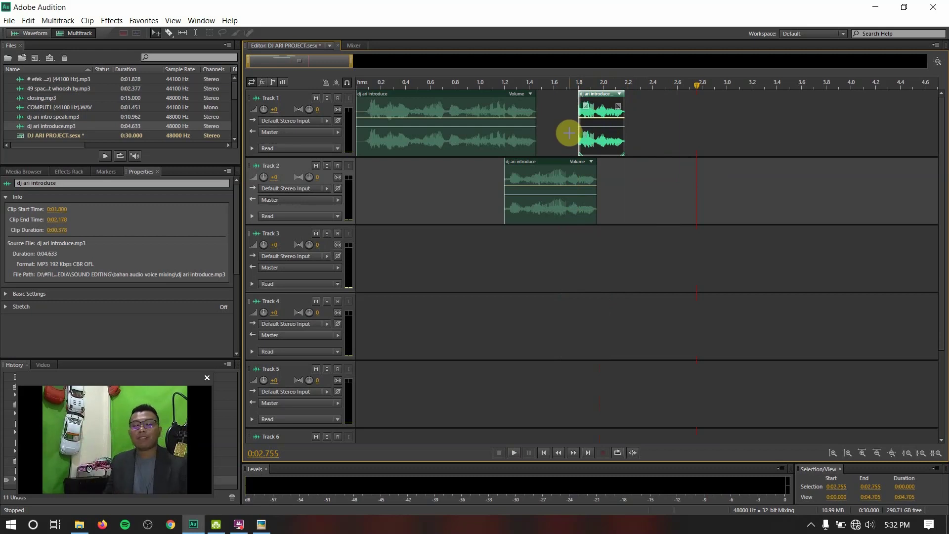
left_click(599, 103)
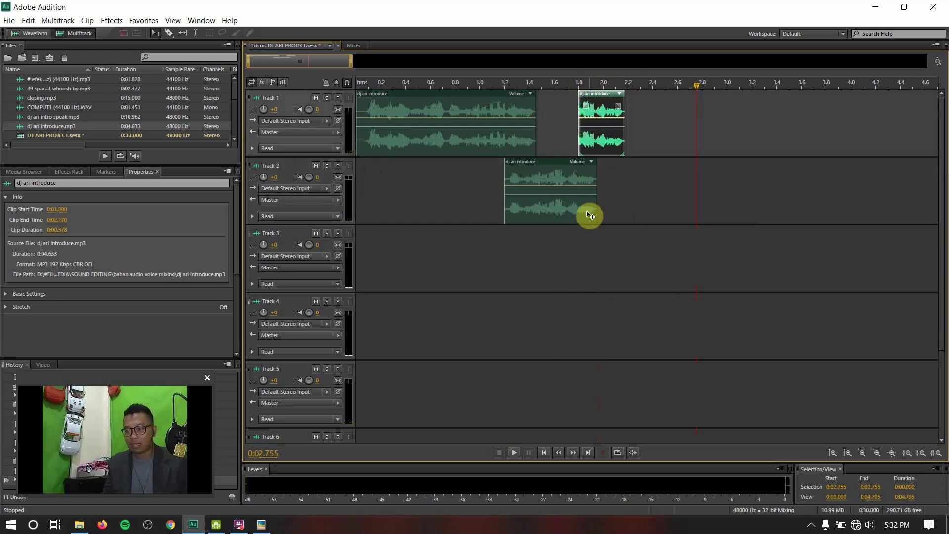
- Paste another copy of the trimmed dj ari introduce clip, cut it to about 0.210 seconds on Track 2 at about 0:02.092, and play it
key("ctrl+v")
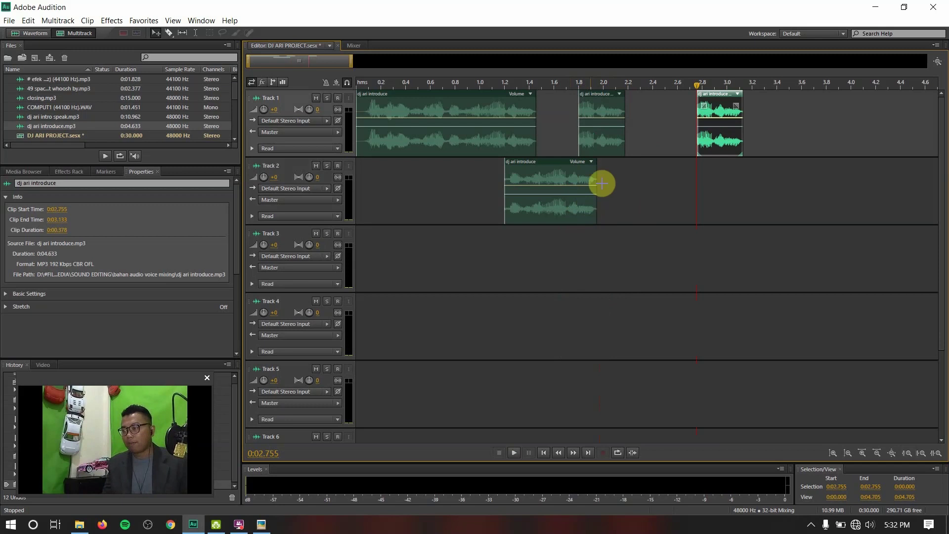
left_click_drag(697, 113, 625, 217)
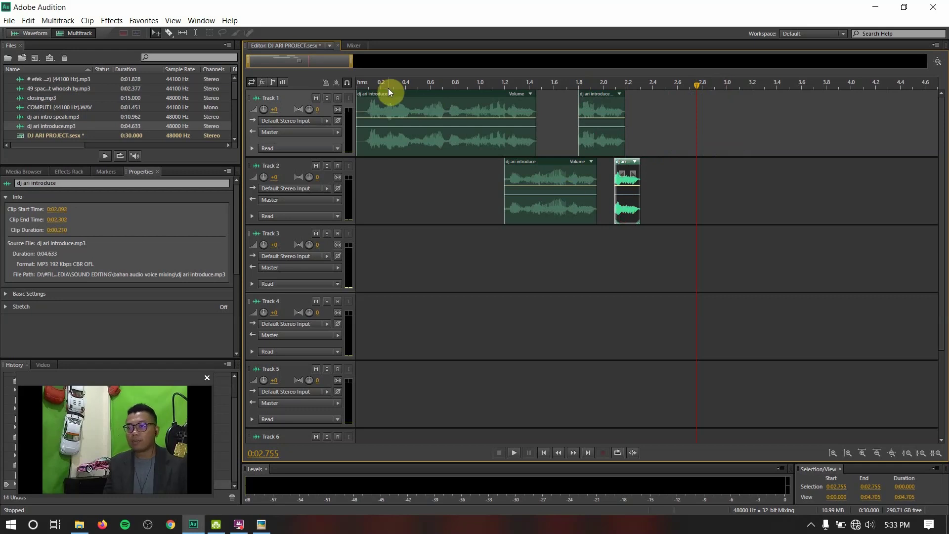
left_click(350, 90)
key("space")
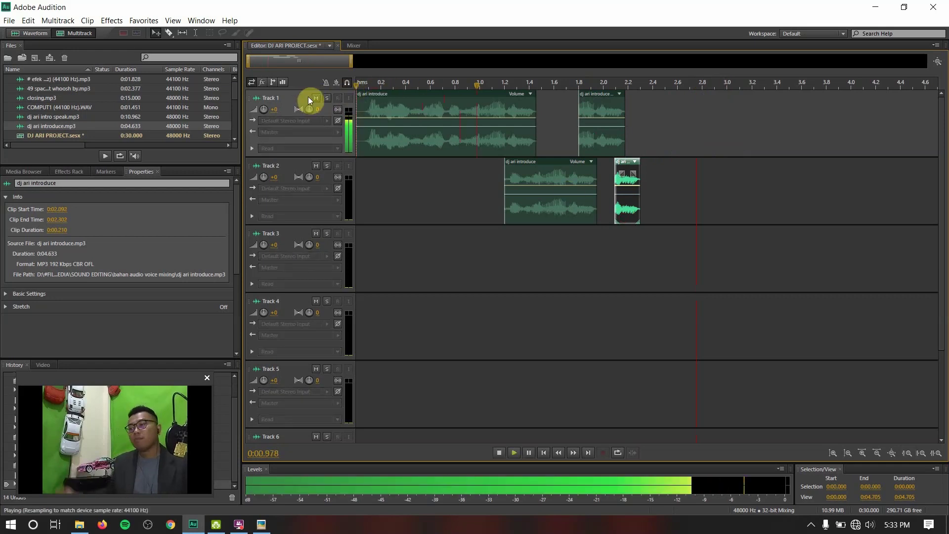
key("space")
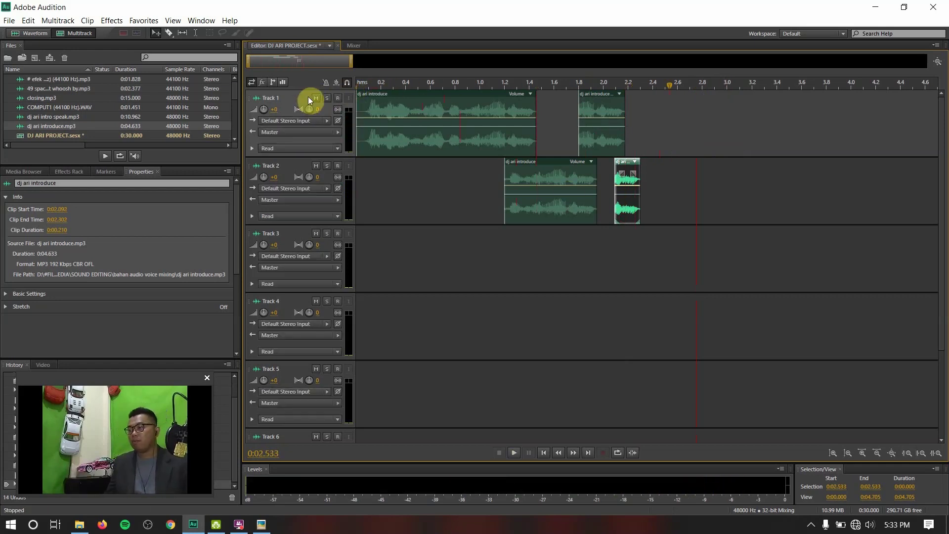
- Extend the last Track 2 clip to about 0.318 seconds and play the overlap from about 0:01.010
left_click_drag(625, 168, 607, 208)
left_click_drag(634, 164, 639, 164)
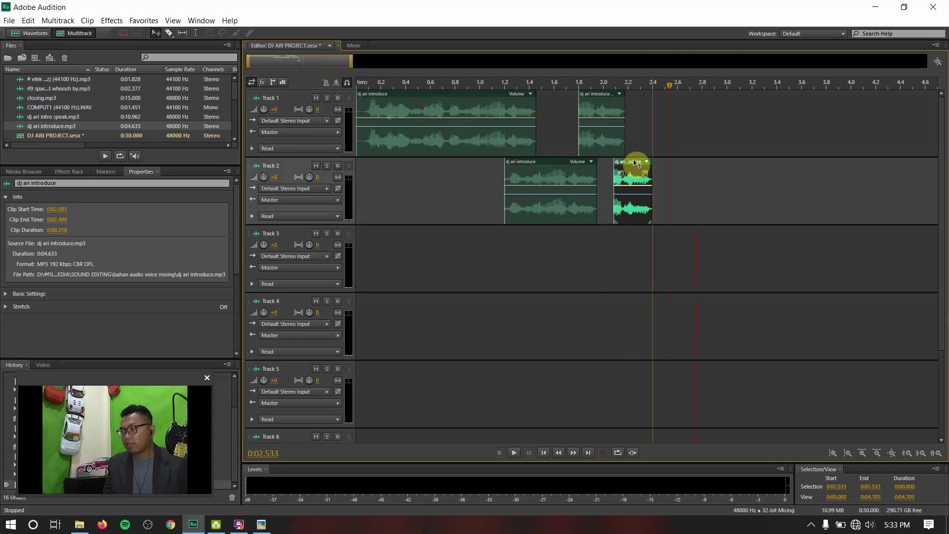
left_click(482, 83)
key("space")
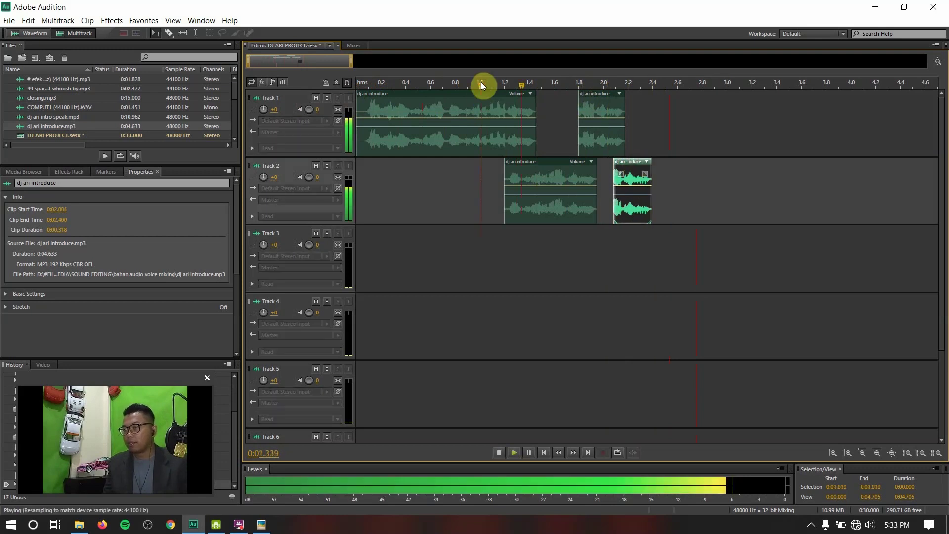
key("space")
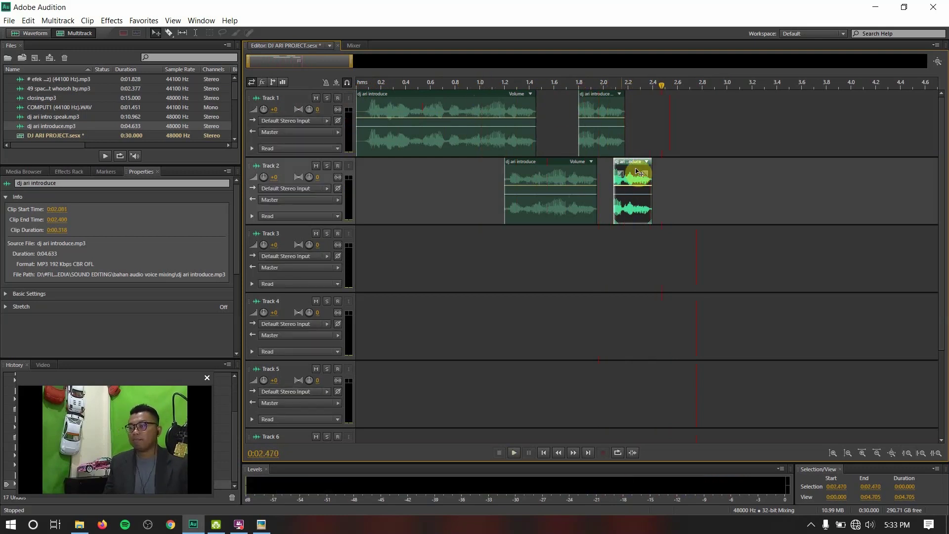
- Shift the short Track 2 clip to about 0:02.113 and save the session
left_click_drag(634, 164, 638, 165)
key("ctrl+s")
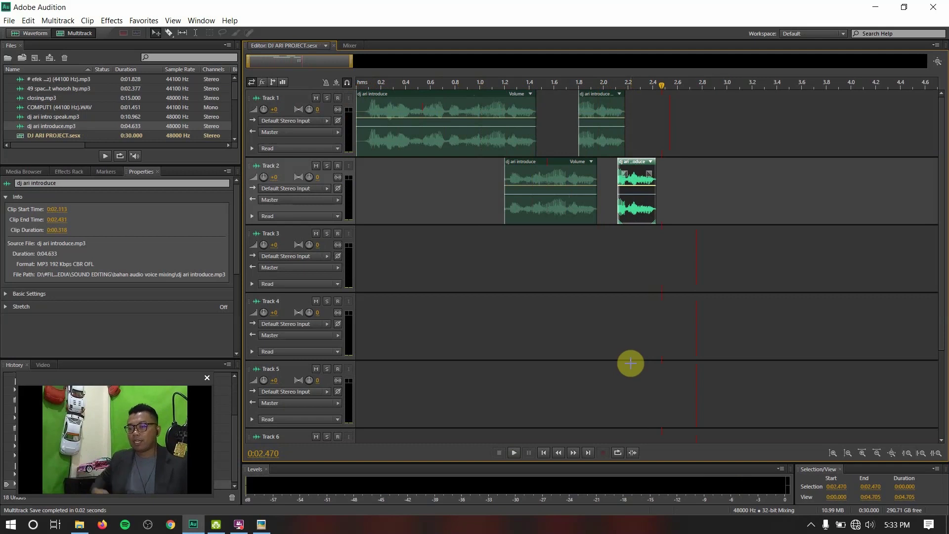
- Check the master layout image for the intro music, and open INTRO MUSIC Top 10 Best Intro Songs.mp3 in the Waveform editor
left_click(260, 524)
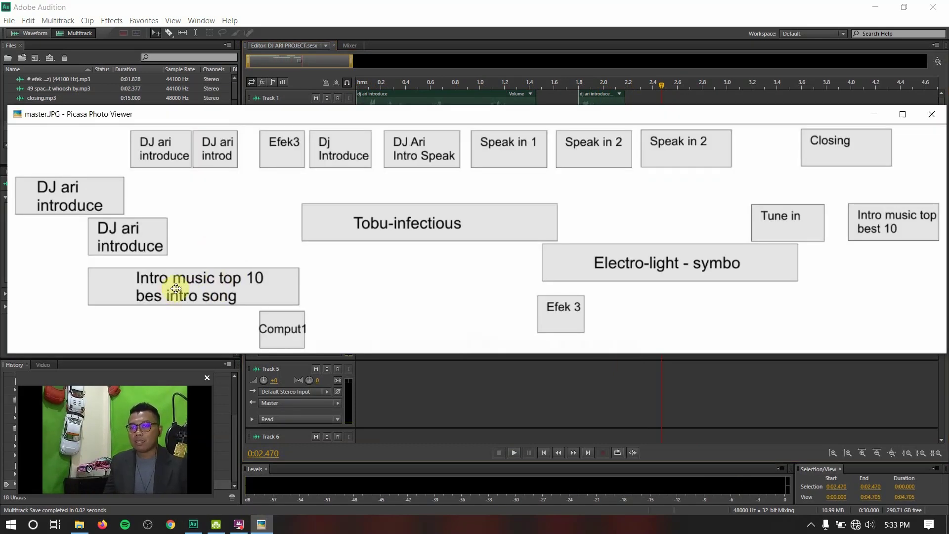
left_click(455, 377)
left_click(65, 100)
scroll(64, 99, "down", 1)
scroll(77, 130, "down", 2)
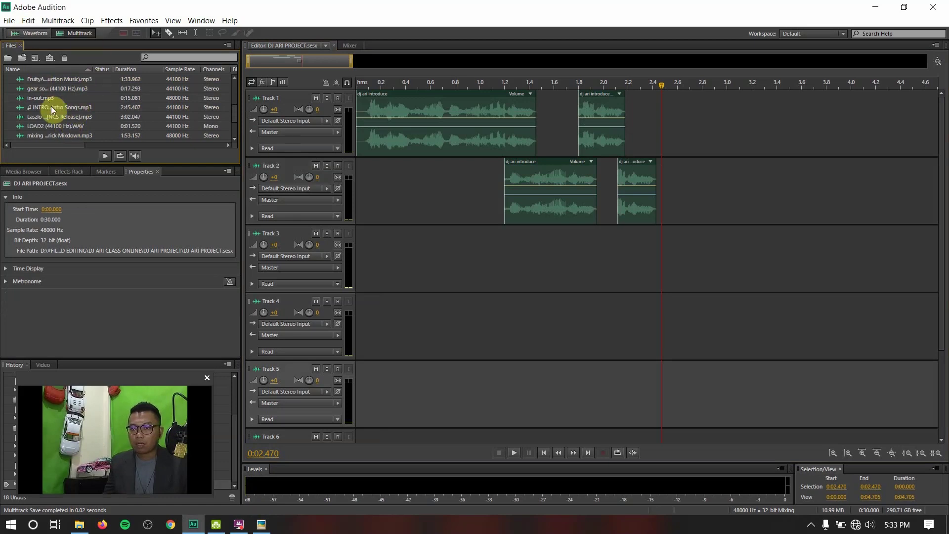
scroll(54, 118, "down", 2)
left_click(28, 33)
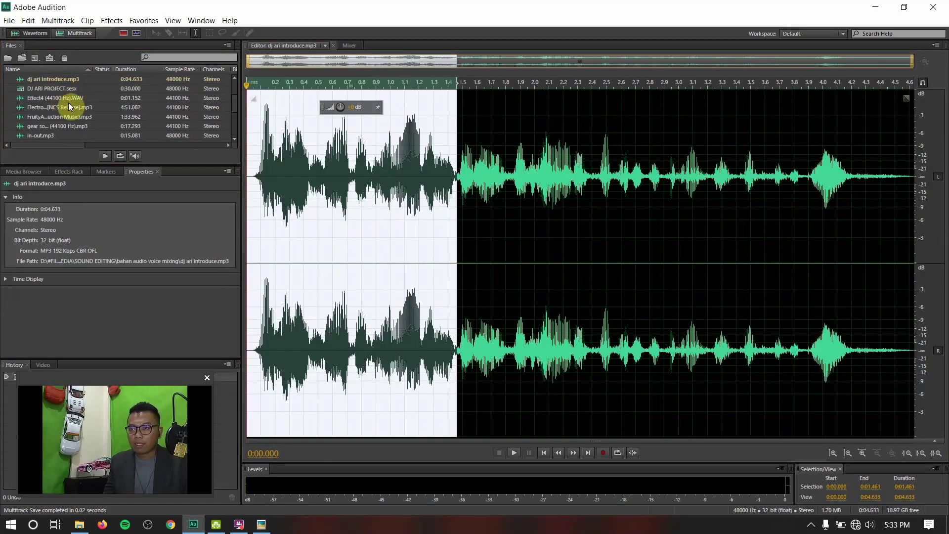
left_click(338, 176)
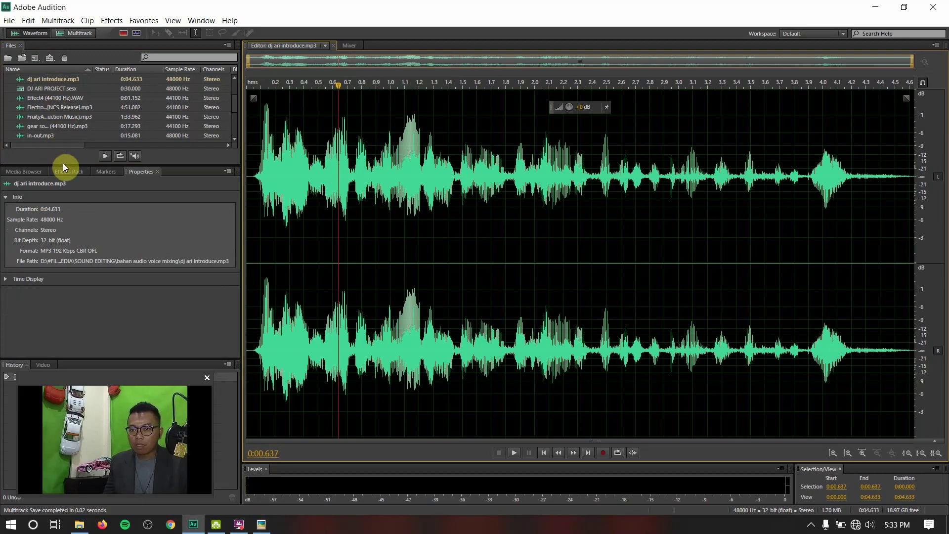
left_click_drag(64, 167, 62, 228)
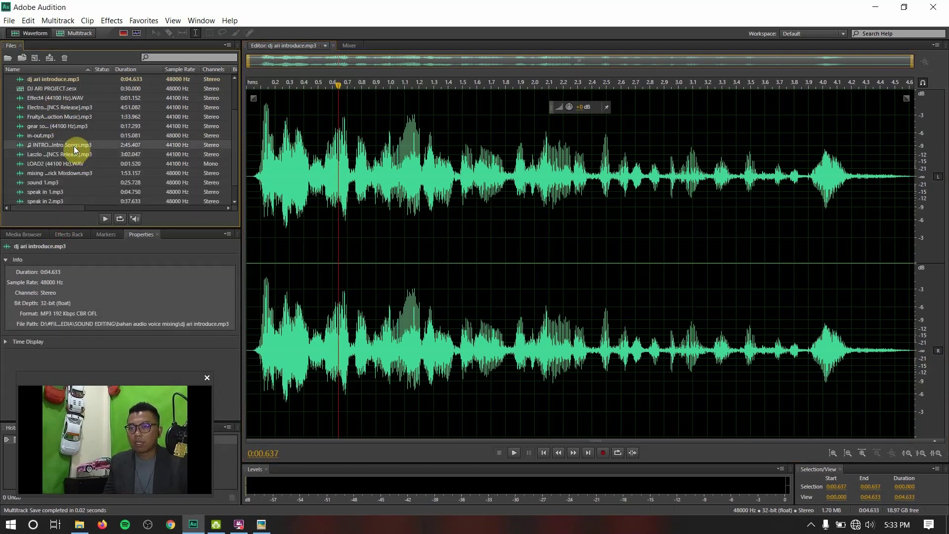
double_click(74, 146)
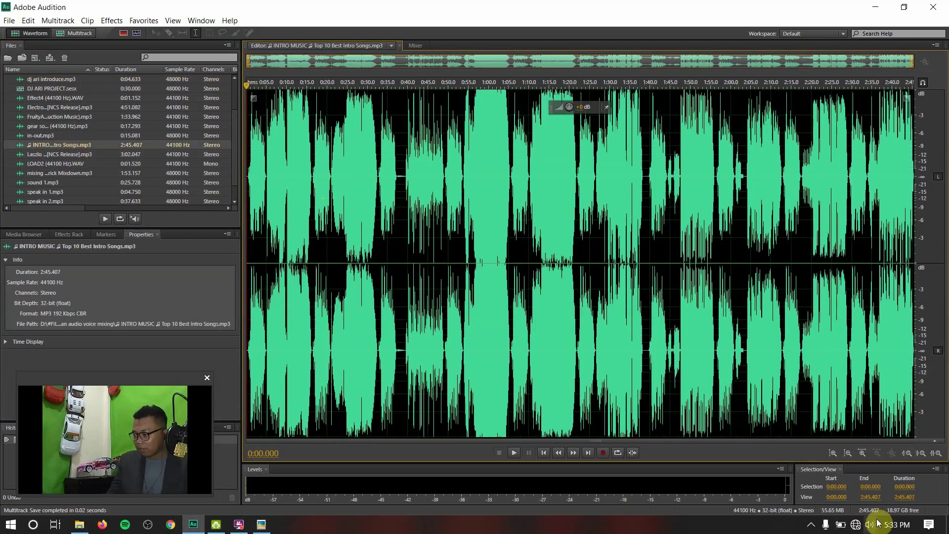
- Audition the intro music from about 0:16.650 and from about 0:33.179 to look for a suitable section
left_click(654, 322)
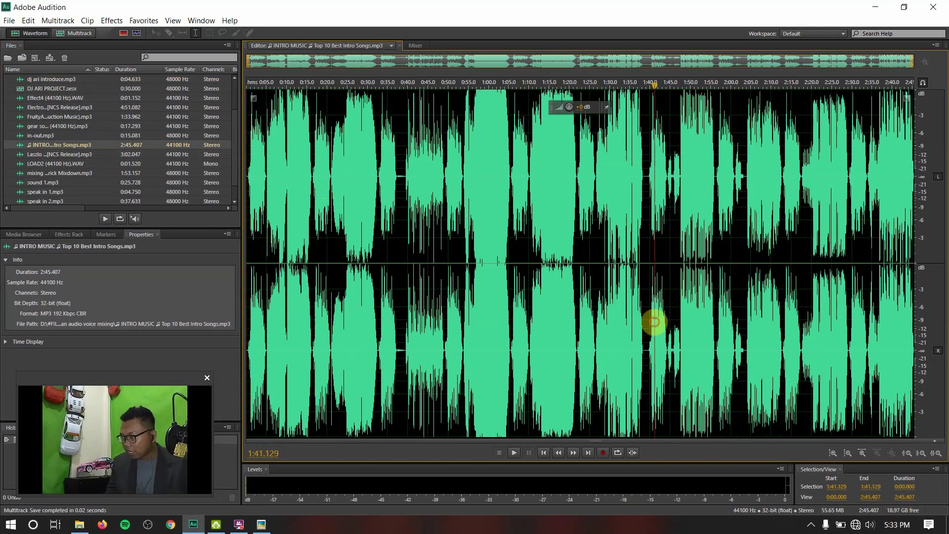
left_click(892, 300)
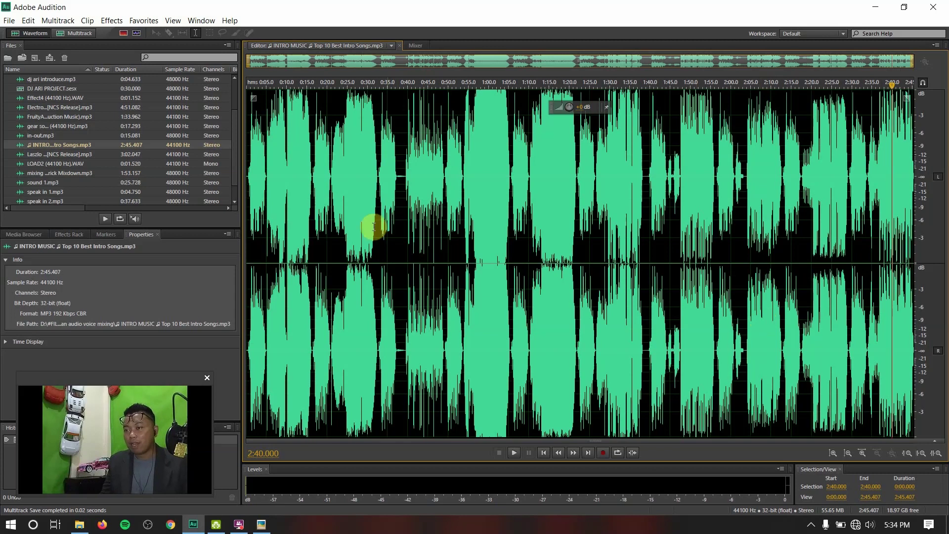
left_click(305, 152)
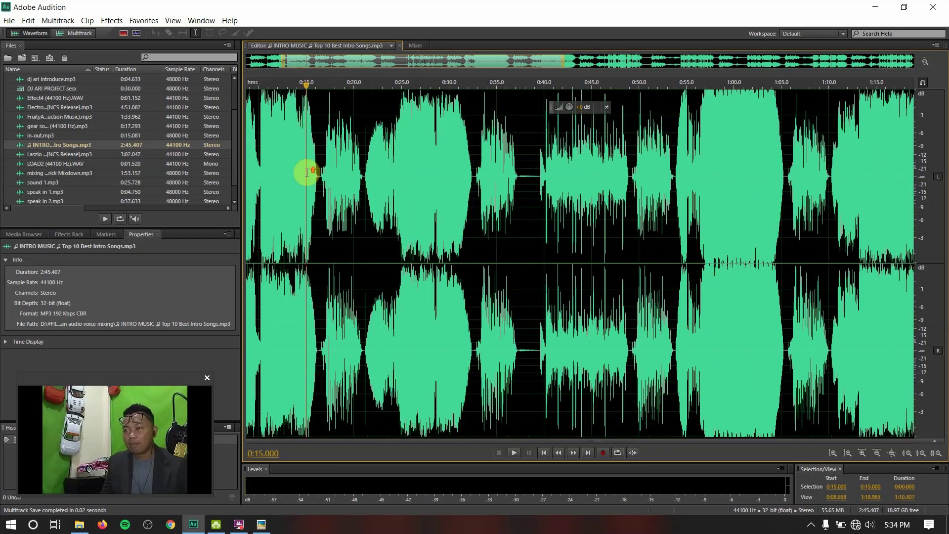
left_click(313, 94)
key("space")
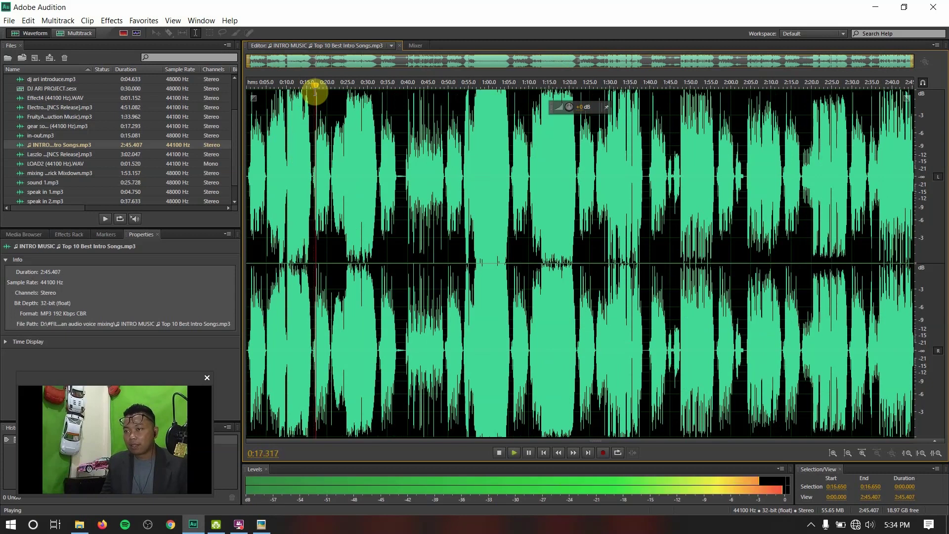
key("space")
left_click(383, 93)
key("space")
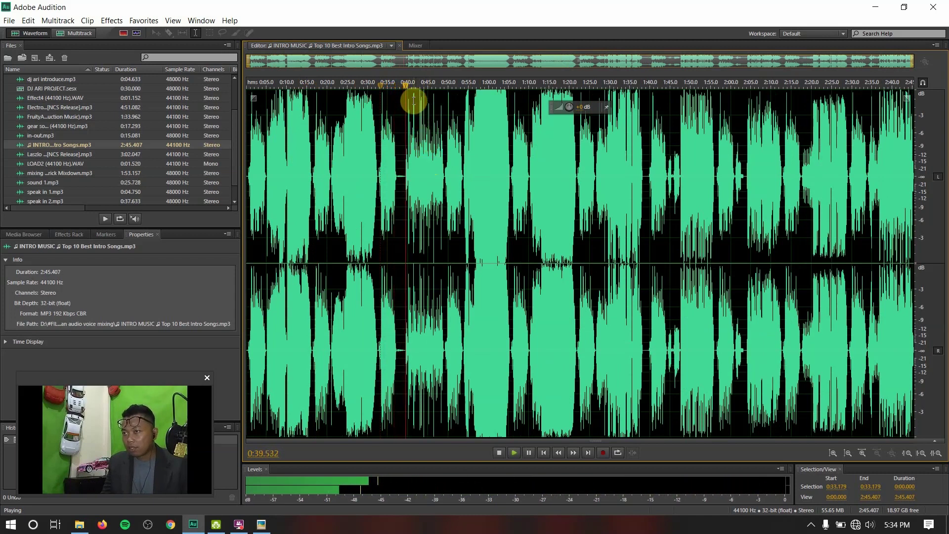
key("space")
- Audition the intro music passages starting at about 0:49 and around 0:54 in closer detail
left_click(444, 166)
scroll(450, 166, "up", 3)
scroll(451, 166, "up", 2)
left_click(418, 202)
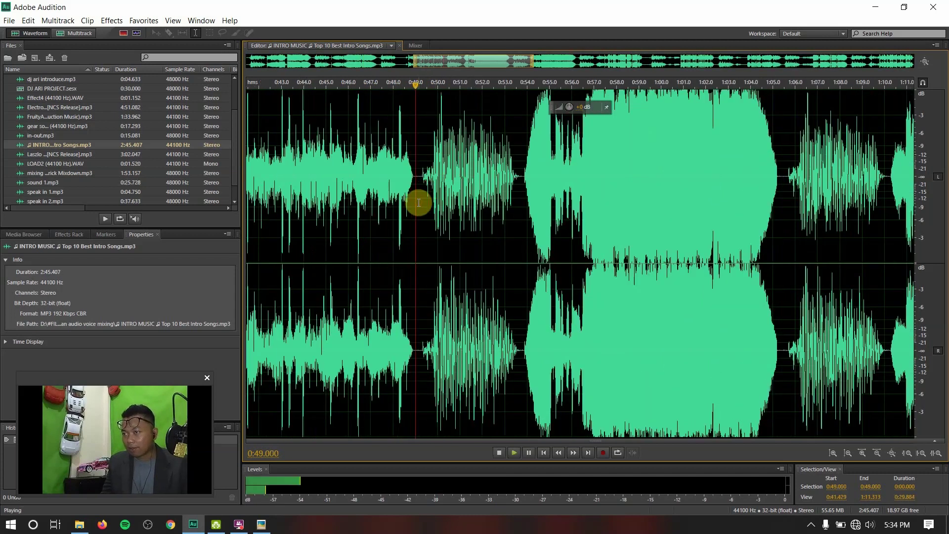
key("space")
key("space")
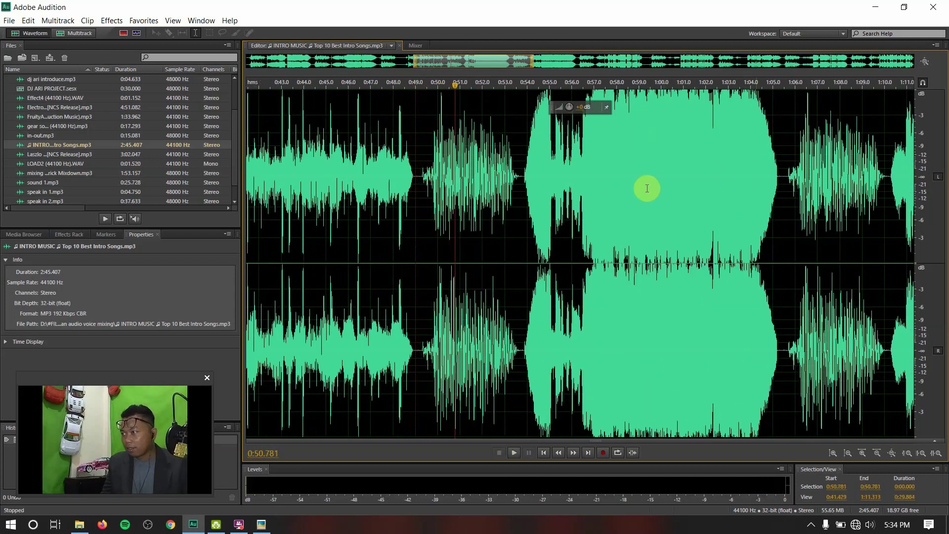
scroll(642, 190, "down", 3)
scroll(657, 200, "down", 1)
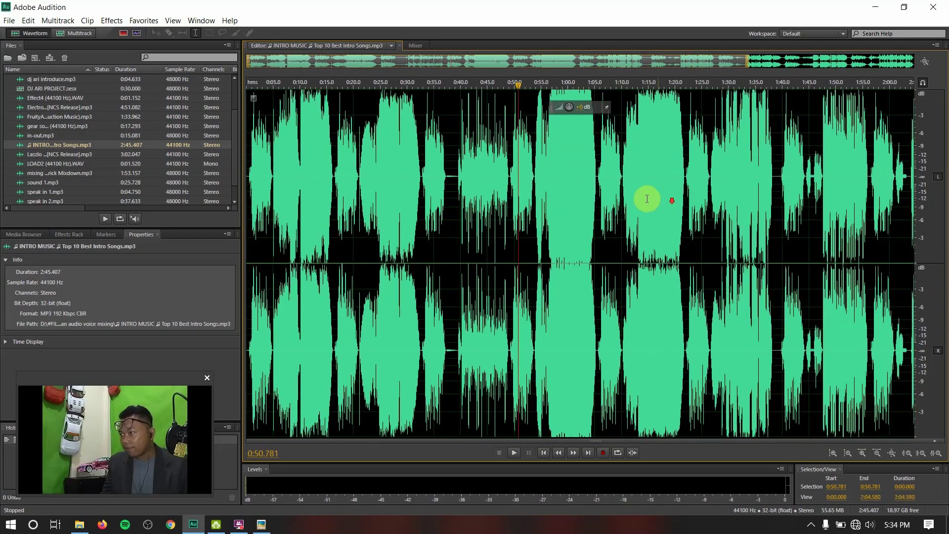
left_click(538, 189)
key("space")
key("space")
scroll(602, 159, "up", 5)
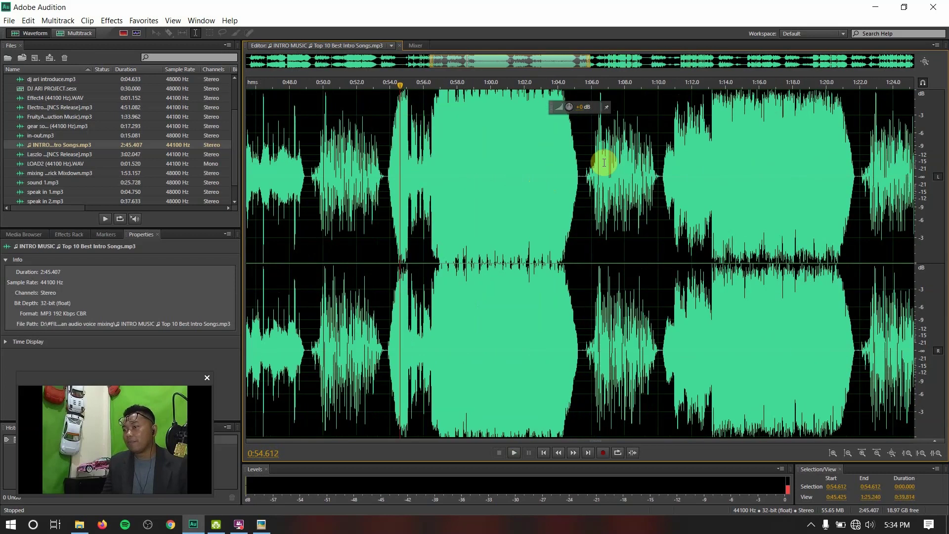
left_click(314, 203)
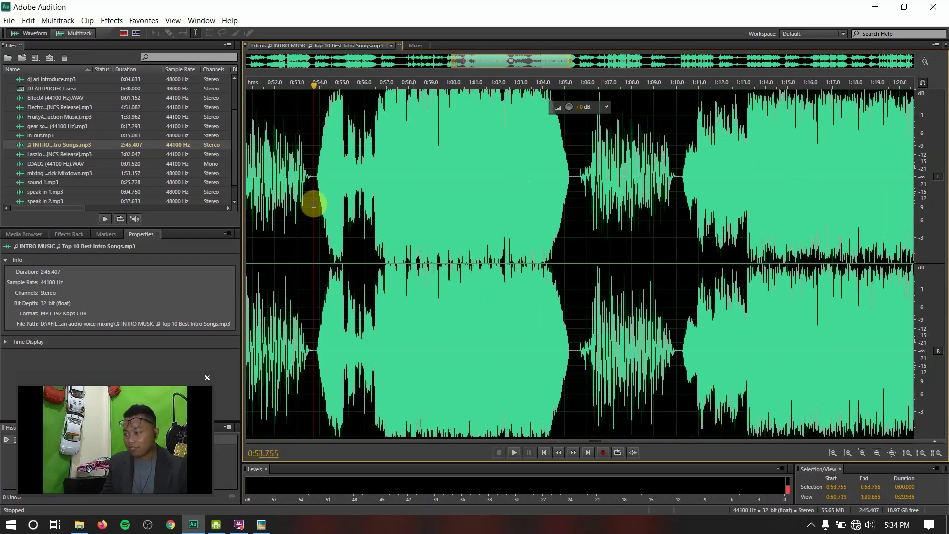
left_click_drag(313, 203, 575, 230)
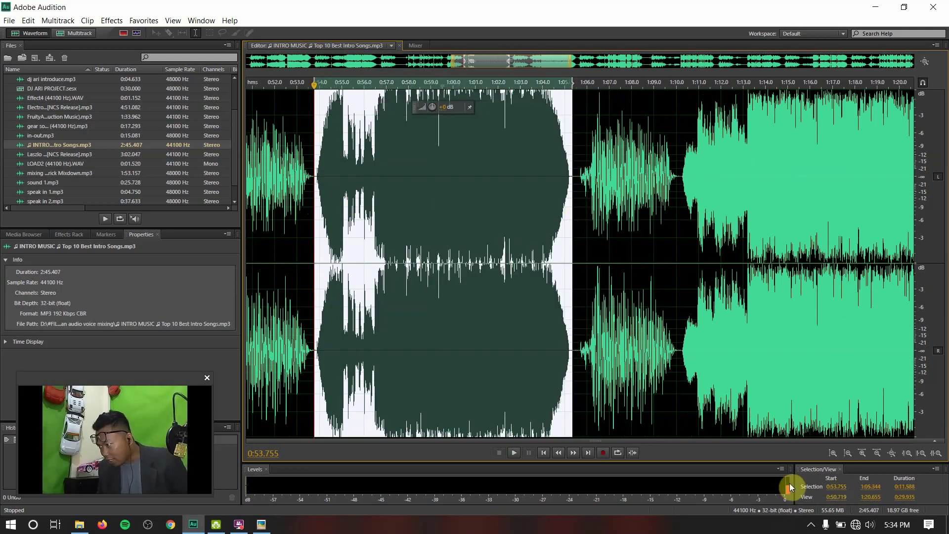
left_click(307, 222)
- Play the intro music section from about 0:53.711 to its end at a lower system volume, checking where it starts and ends
left_click(313, 196)
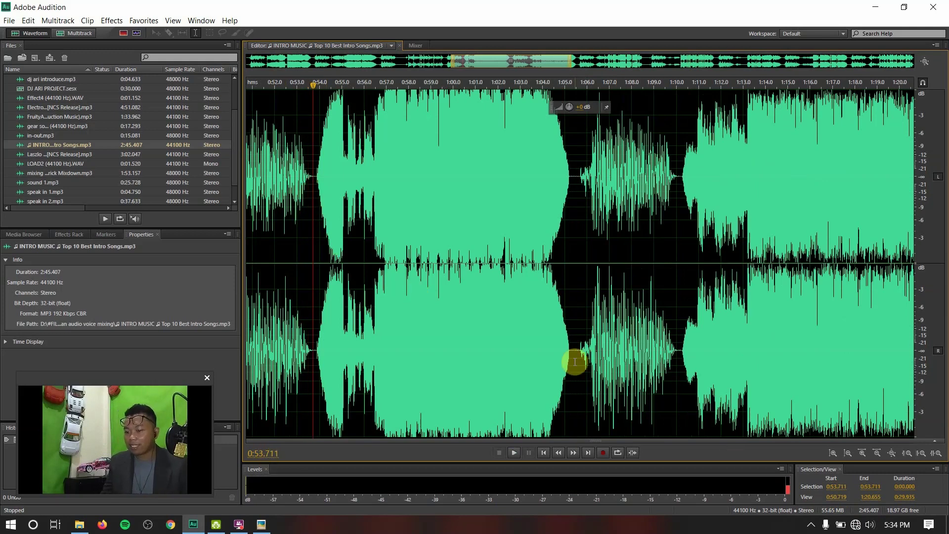
key("XF86AudioLowerVolume")
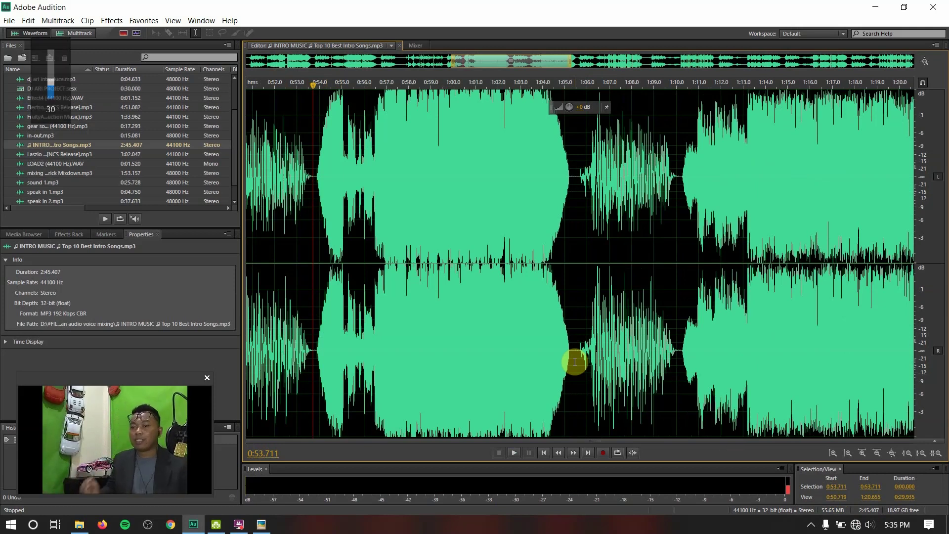
key("space")
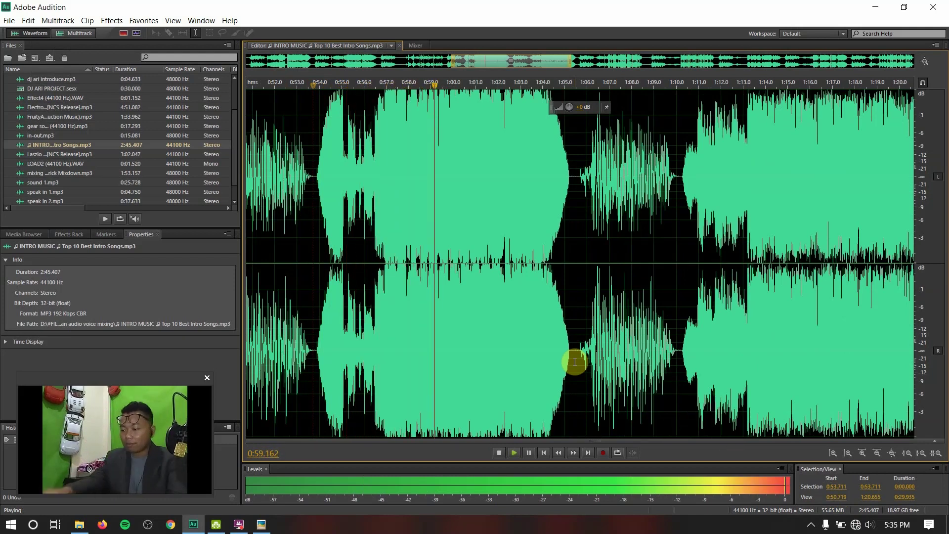
key("XF86AudioLowerVolume")
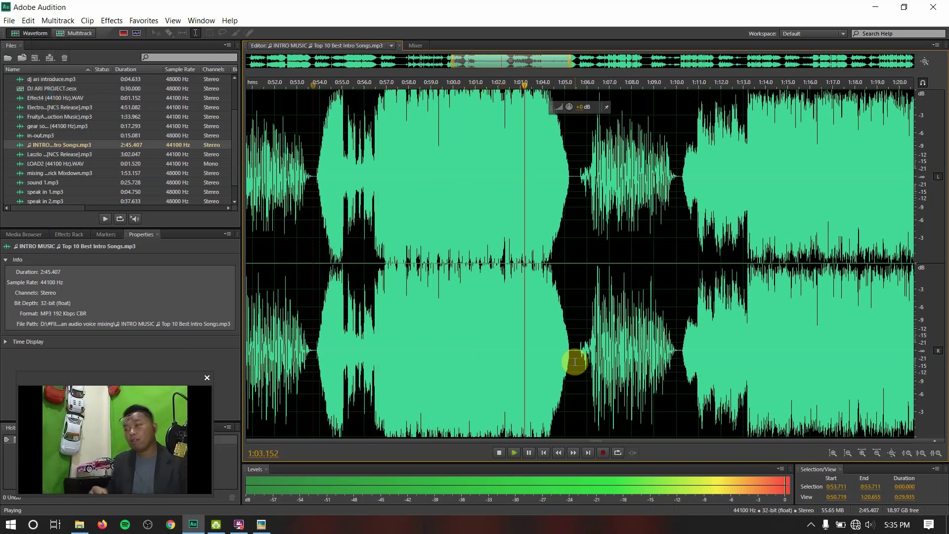
key("space")
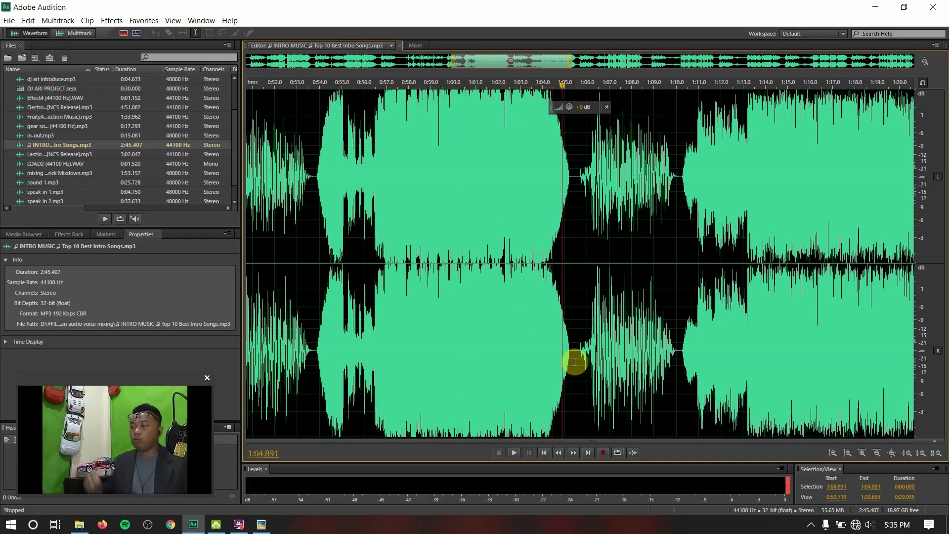
left_click(587, 242)
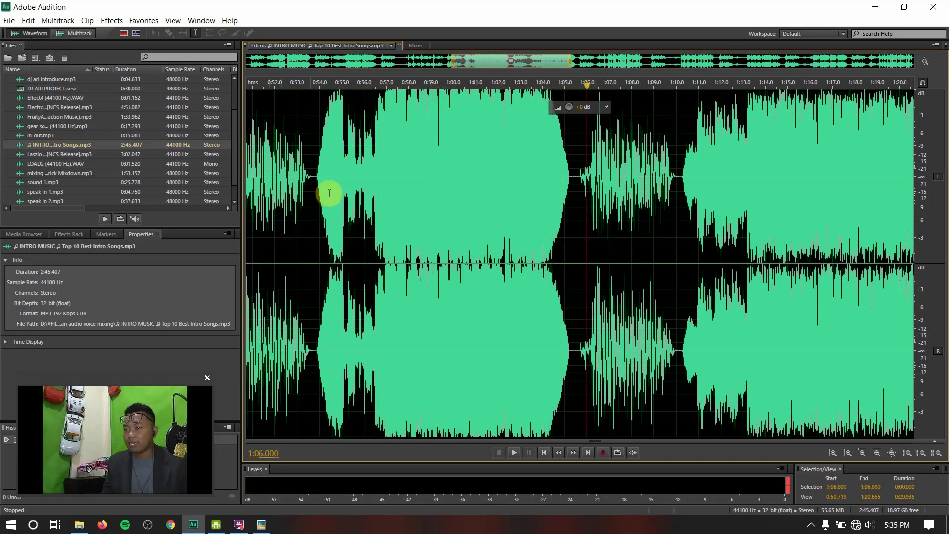
left_click(312, 196)
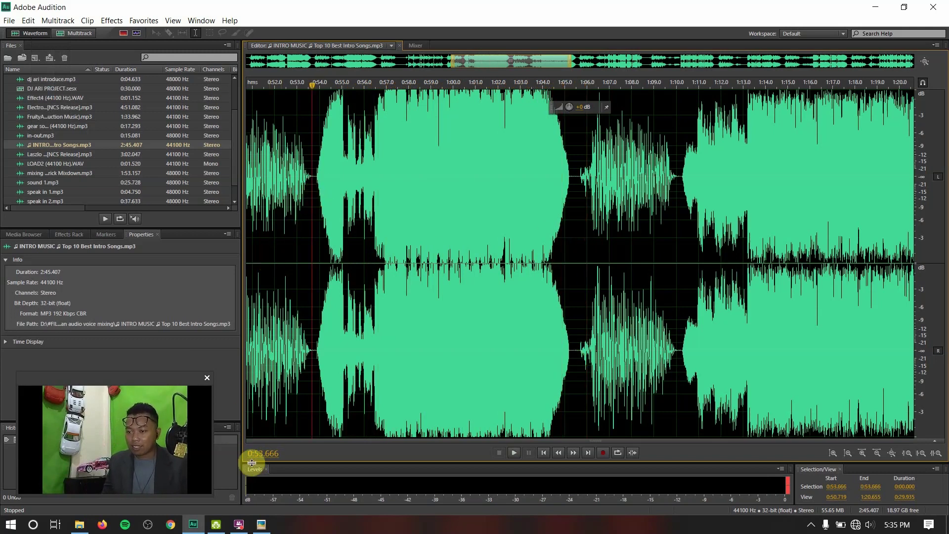
- Select the intro music section from about 0:53.729 to 1:05.387 in the Waveform editor
scroll(417, 186, "down", 5)
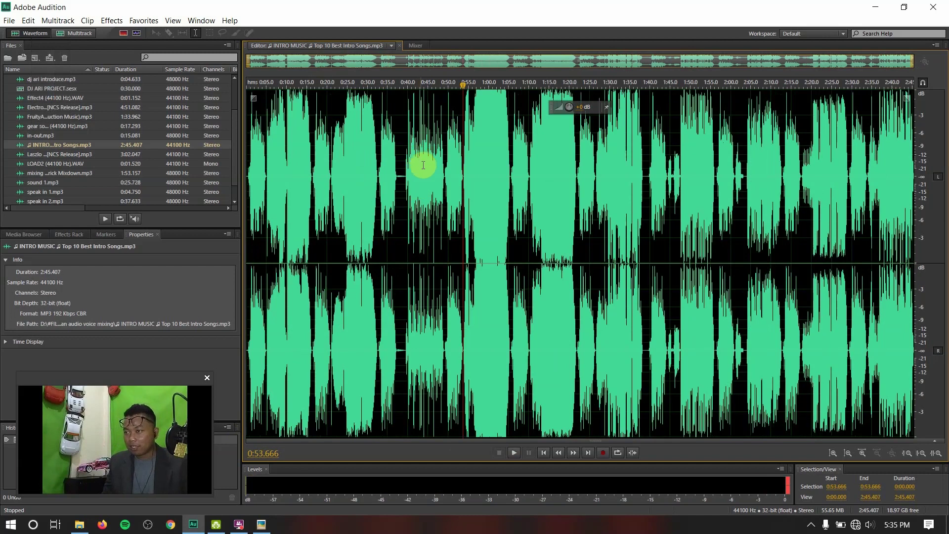
left_click(392, 238)
left_click(449, 215)
scroll(483, 205, "up", 3)
left_click(445, 205)
scroll(442, 207, "up", 2)
left_click(440, 220)
scroll(439, 223, "down", 1)
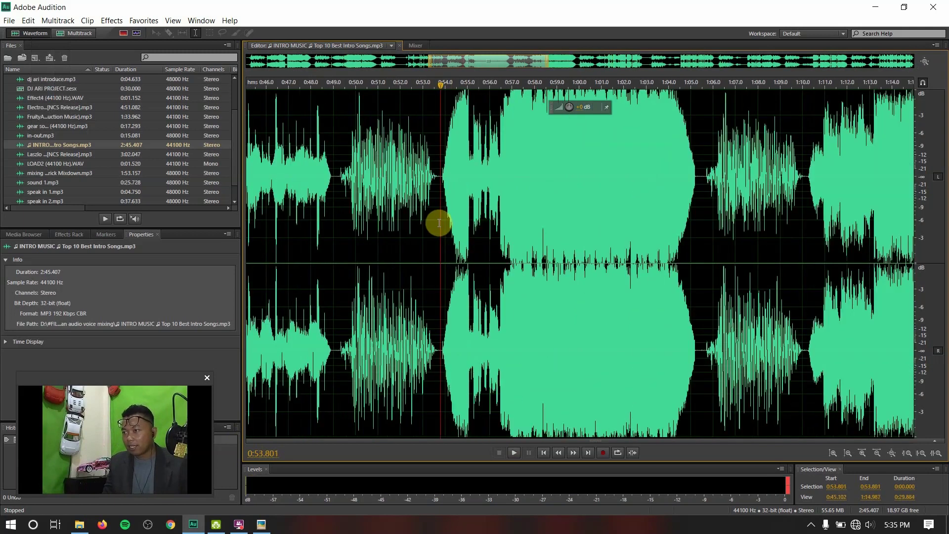
left_click_drag(439, 223, 698, 305)
- Insert the selected intro music section into the DJ ARI PROJECT multitrack session as a copy conformed to the session's sample rate
right_click(620, 183)
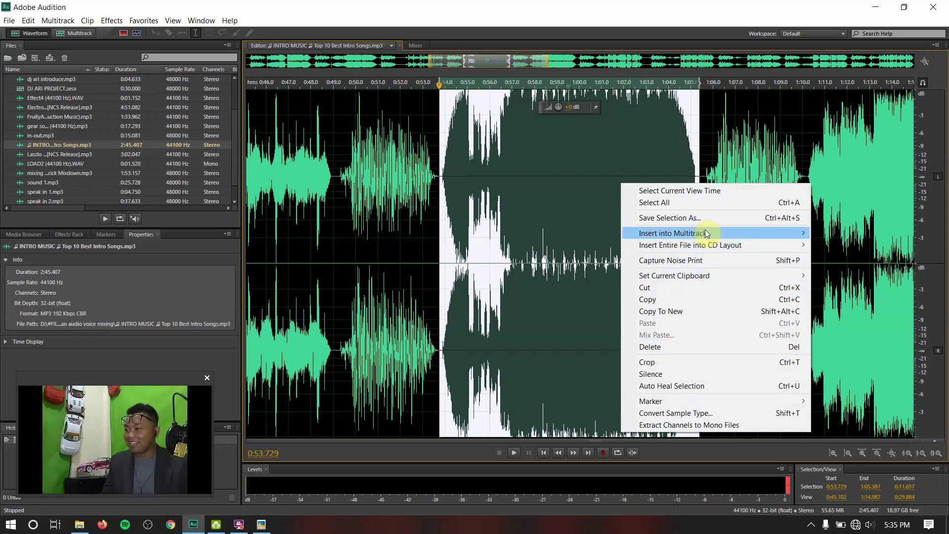
mouse_move(712, 234)
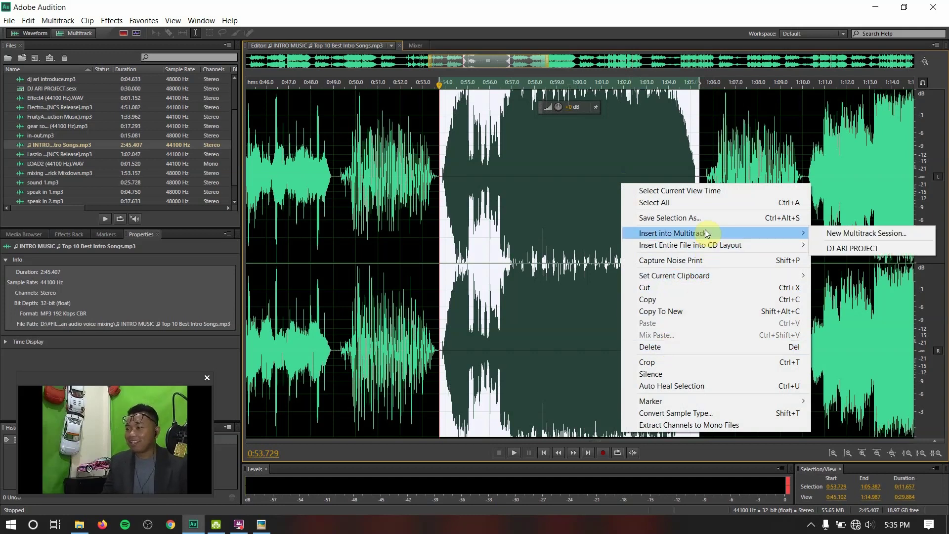
left_click(846, 250)
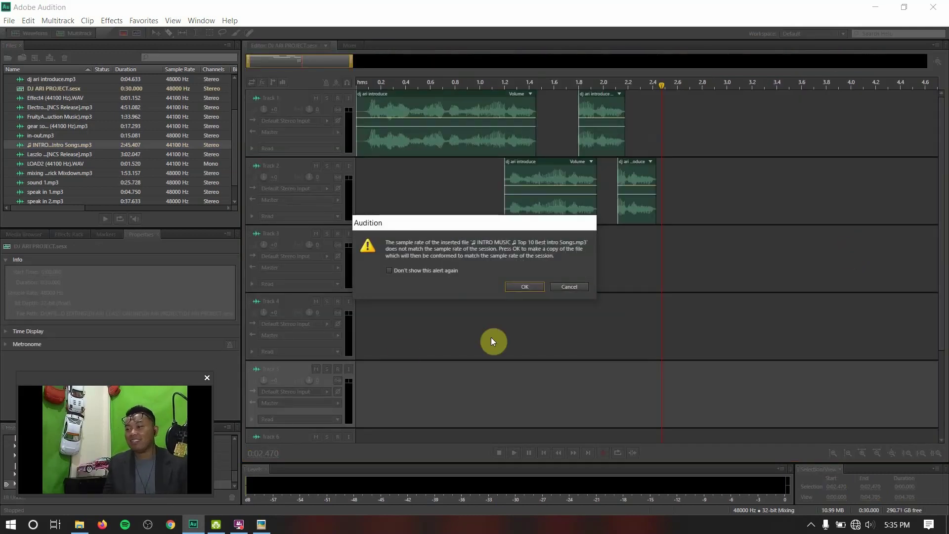
left_click(507, 288)
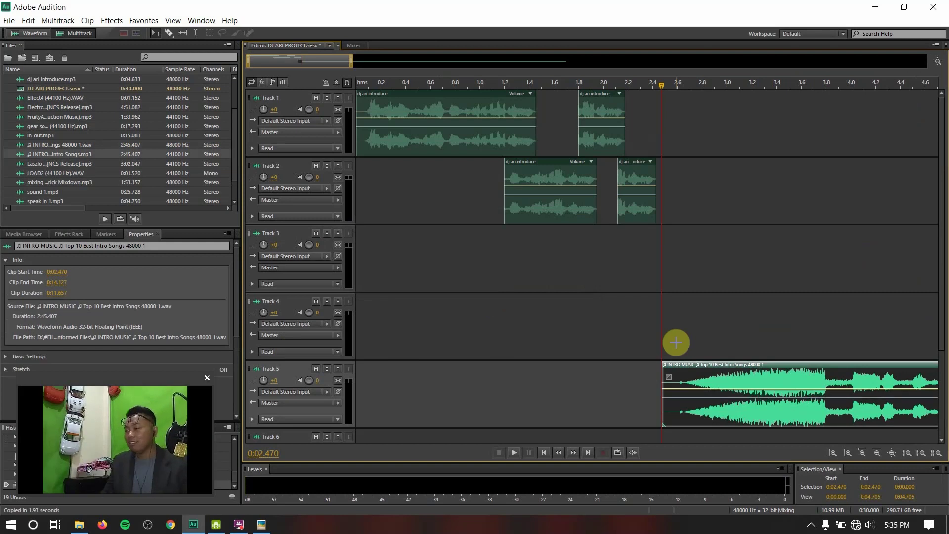
- Move the intro music clip to Track 3, starting at about 0:00.316, and compare its position with the master layout image
left_click(718, 261)
left_click(446, 112)
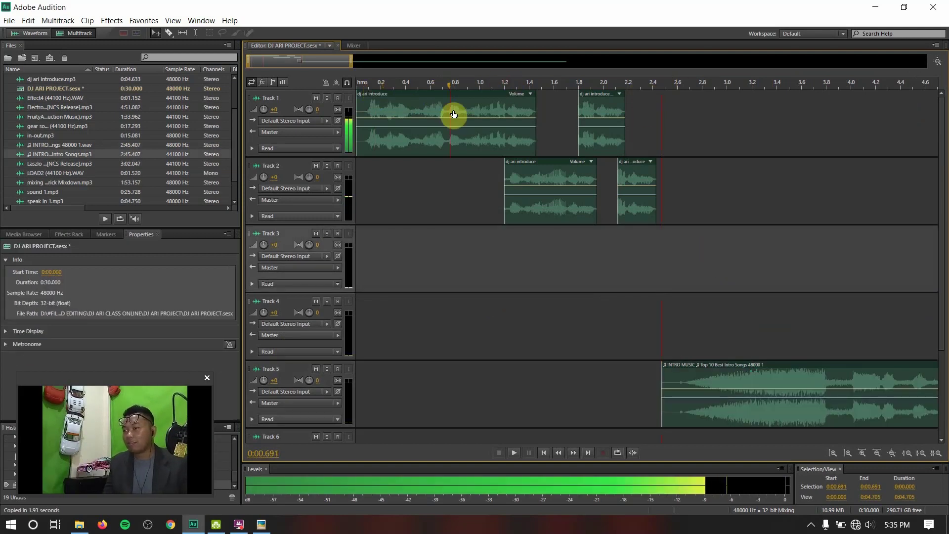
key("space")
left_click_drag(822, 371, 557, 260)
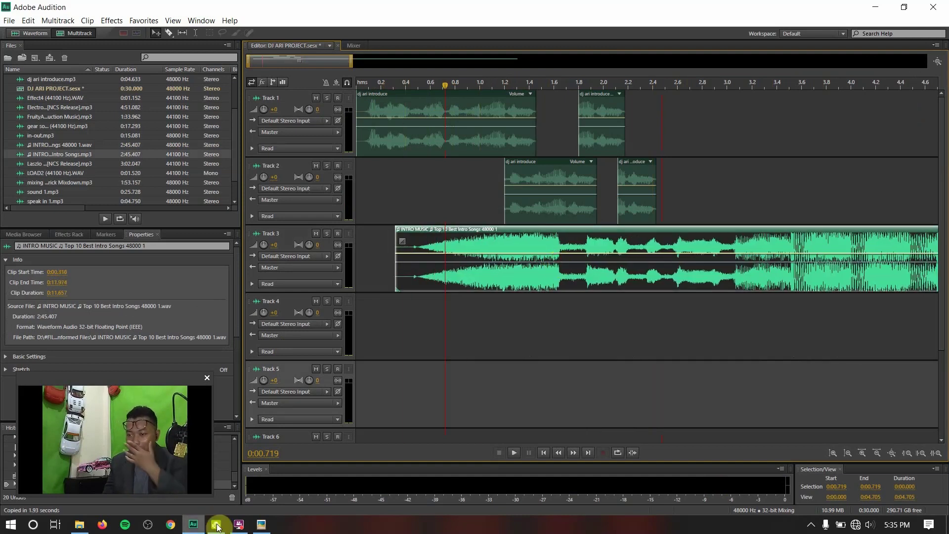
left_click(261, 524)
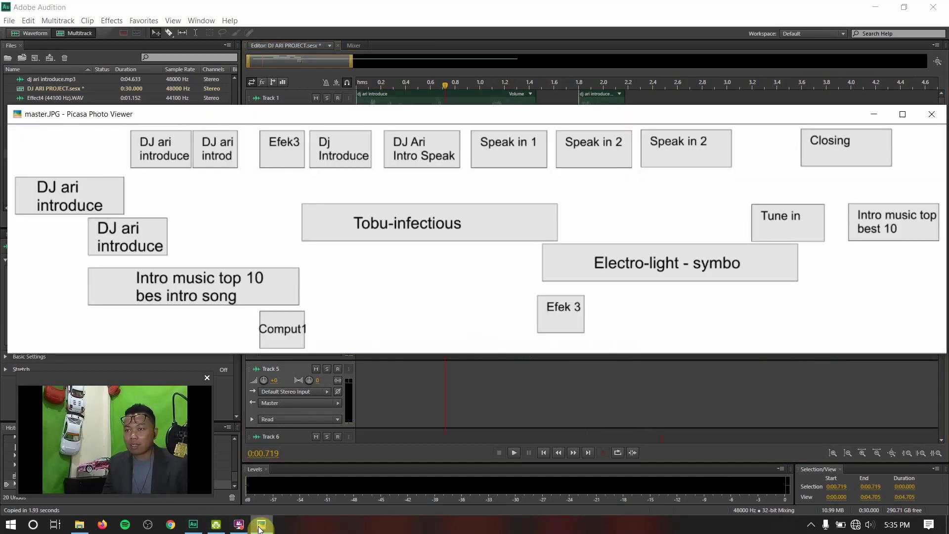
left_click(261, 525)
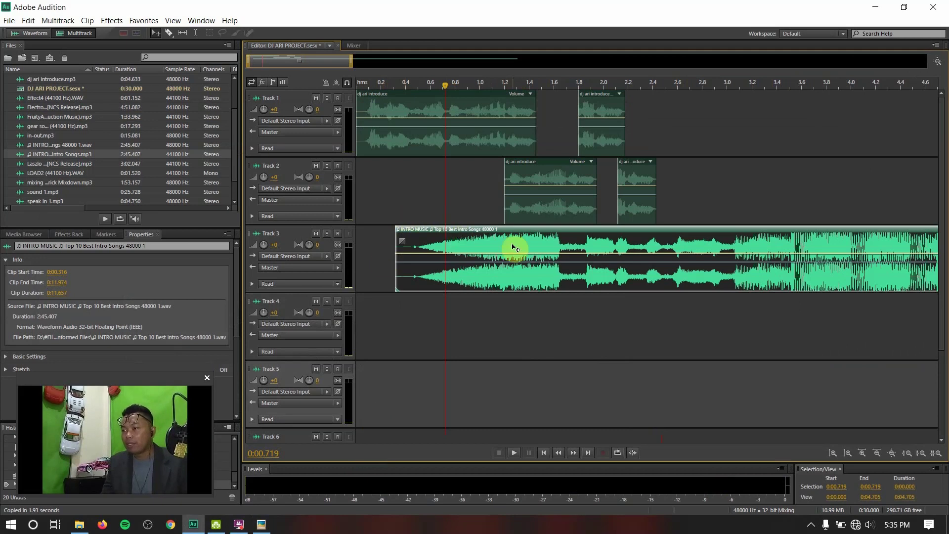
- Show the whole intro music clip on the timeline and play the mix from the start
left_click_drag(352, 61, 538, 86)
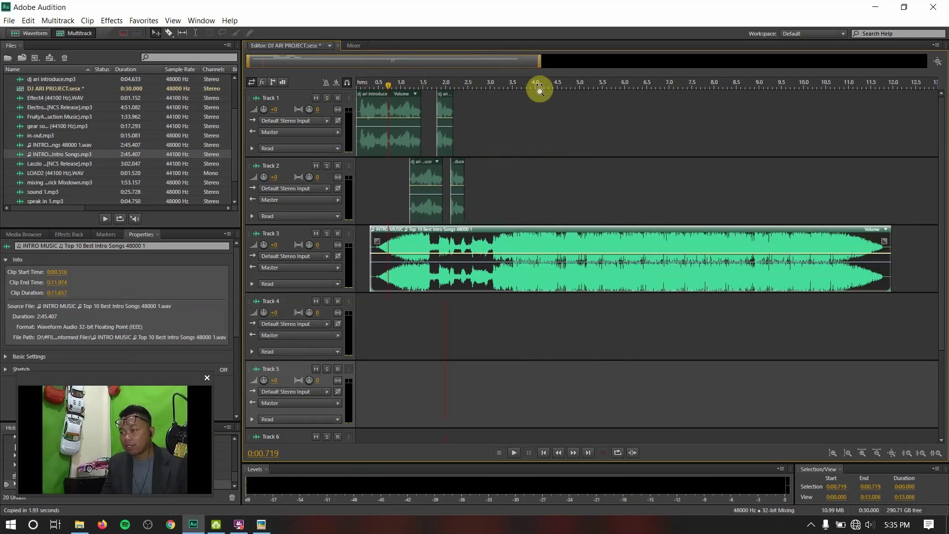
left_click(363, 86)
key("space")
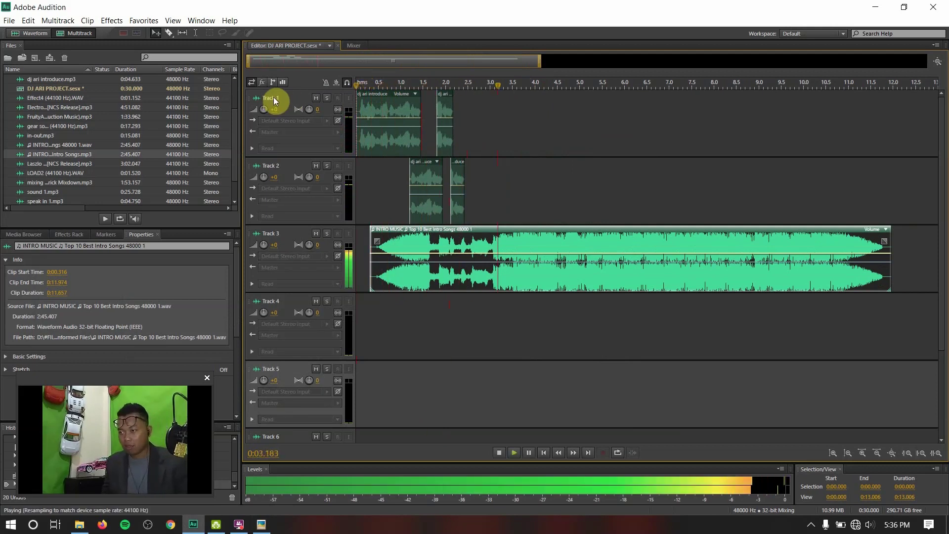
key("space")
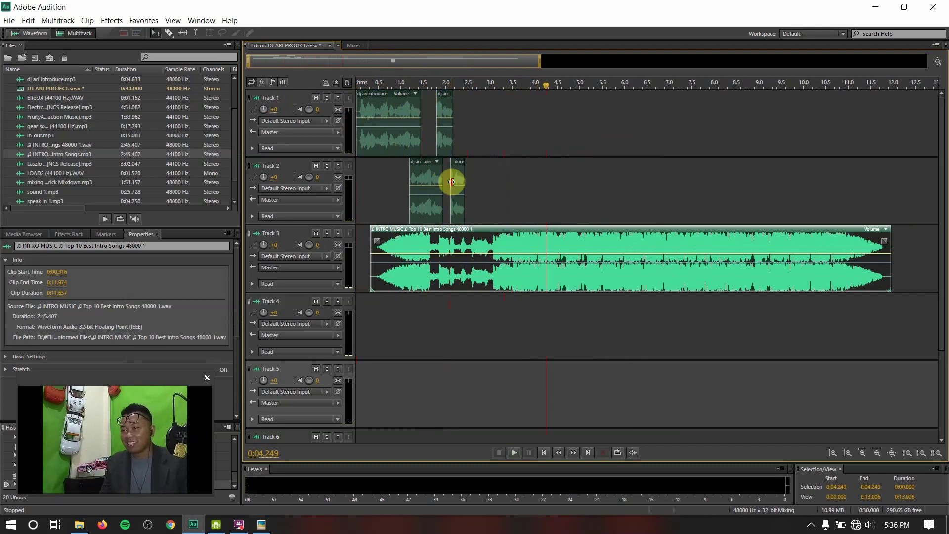
- Raise the clip volume of the four dj ari introduce clips on Tracks 1 and 2, the first to about +3.3 dB
left_click(396, 118)
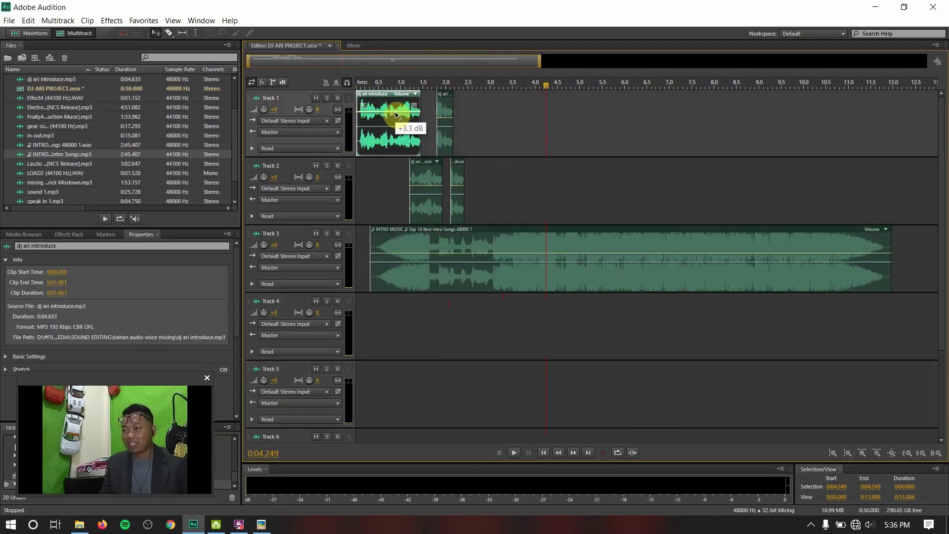
left_click(442, 124)
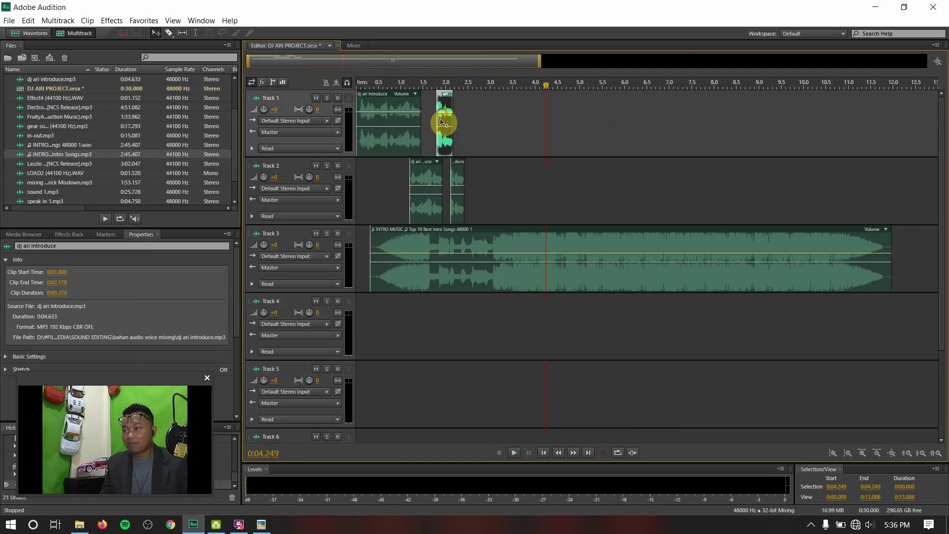
left_click(430, 186)
left_click_drag(430, 186, 457, 184)
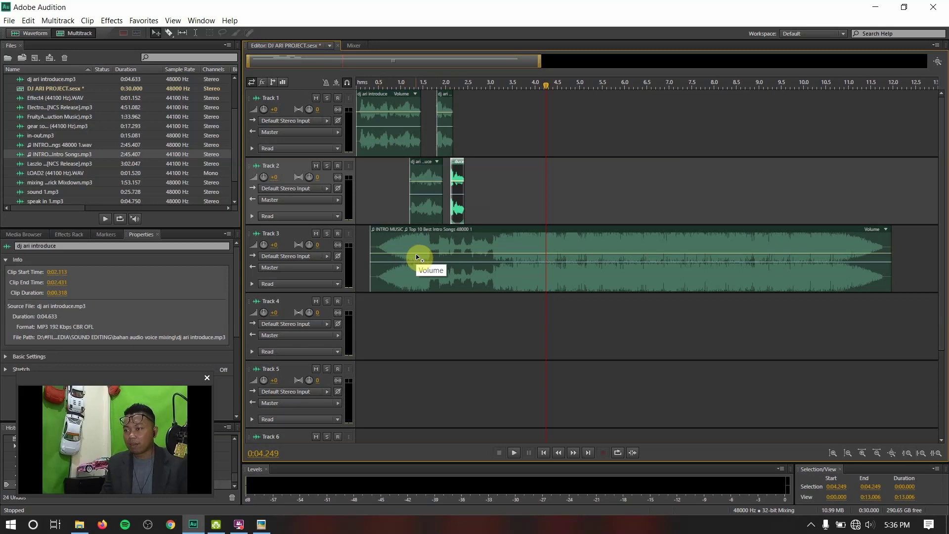
- Lower the intro music clip's volume on Track 3 to about -8.3 dB and play the mix from the start
left_click_drag(417, 257, 417, 267)
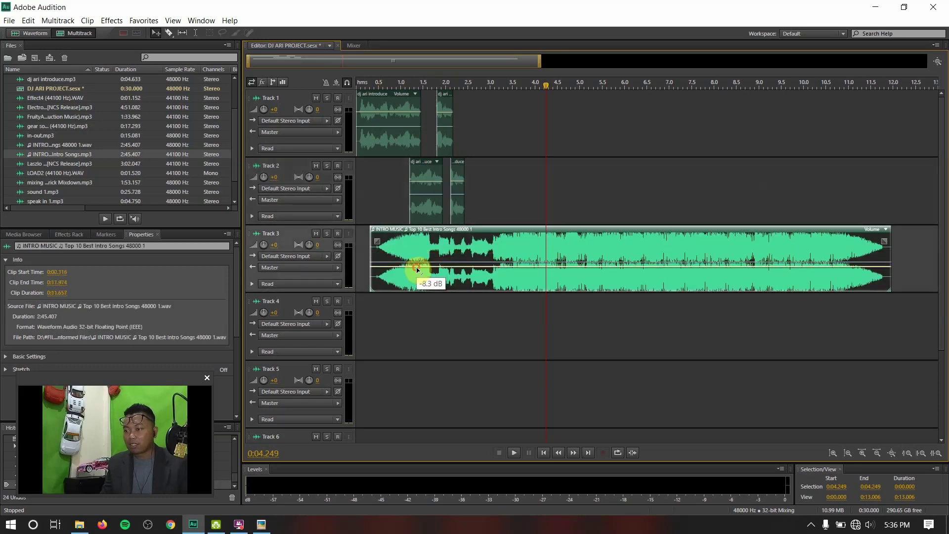
key("Home")
key("space")
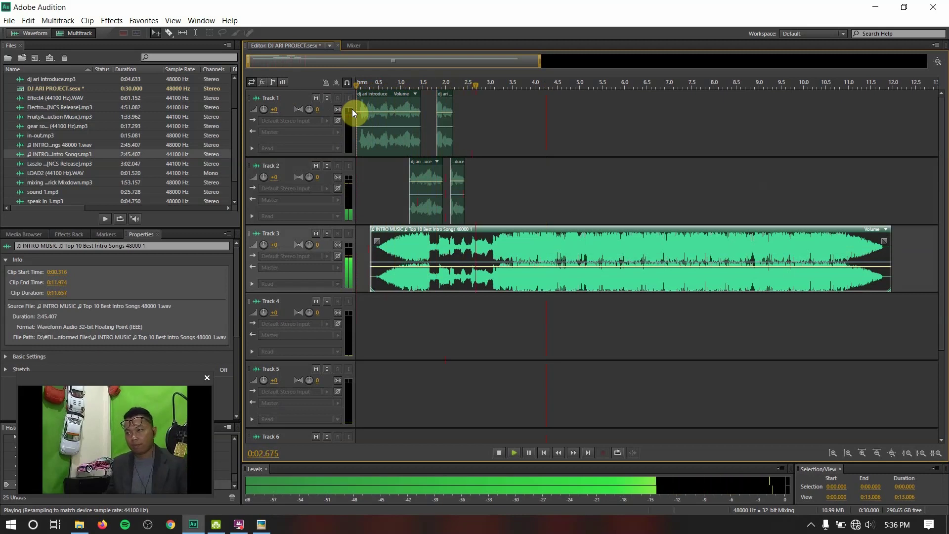
key("space")
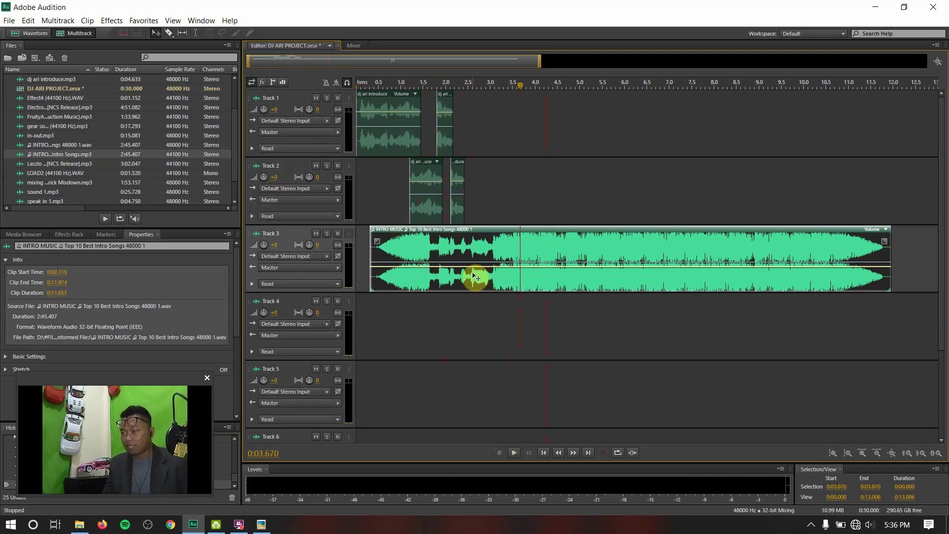
- Add volume keyframes to the intro music at about 0:02.6 and 0:03.1, raise the level from the second, and play from about 0:01.5
left_click(472, 267)
left_click_drag(510, 267, 494, 247)
left_click(424, 85)
key("space")
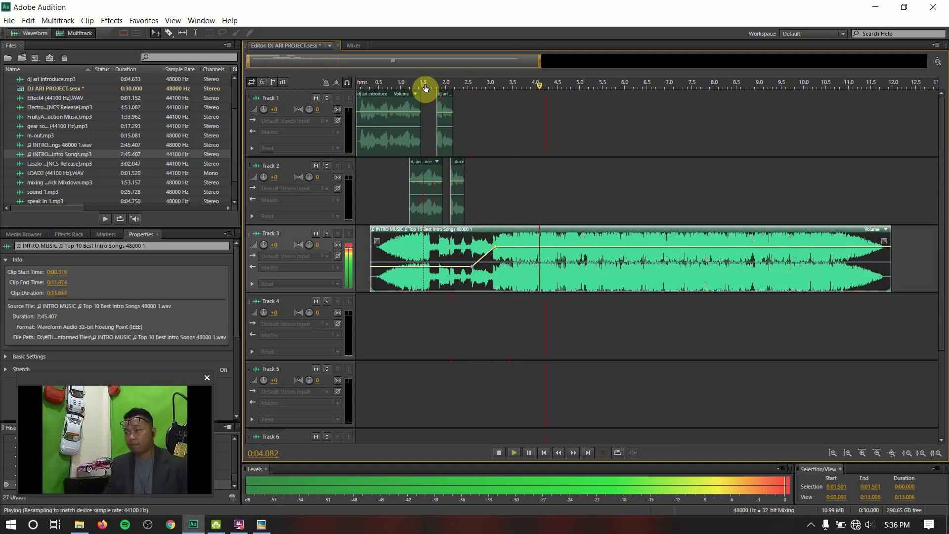
key("space")
- Set the intro music's second volume keyframe to +0.0 dB, play the mix from about 0:01.5, and save the session
left_click_drag(494, 248, 494, 255)
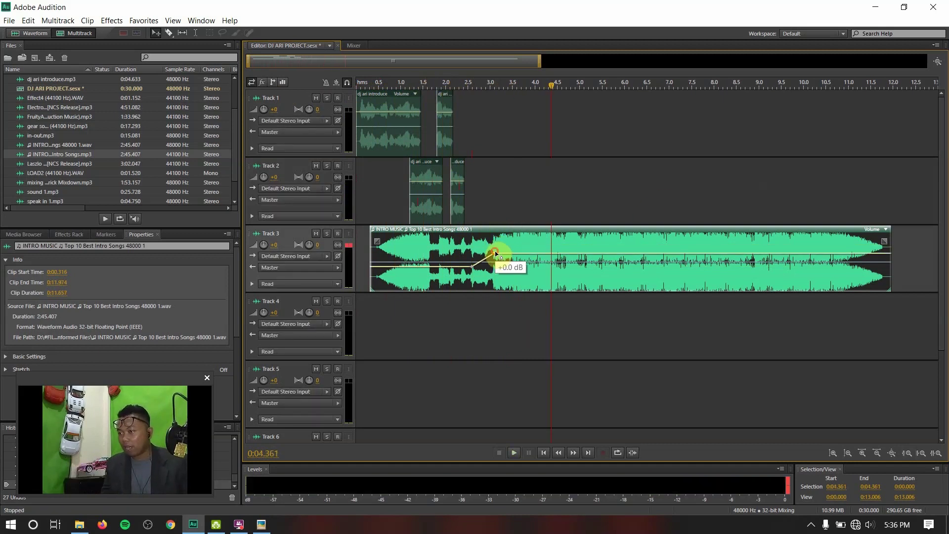
key("space")
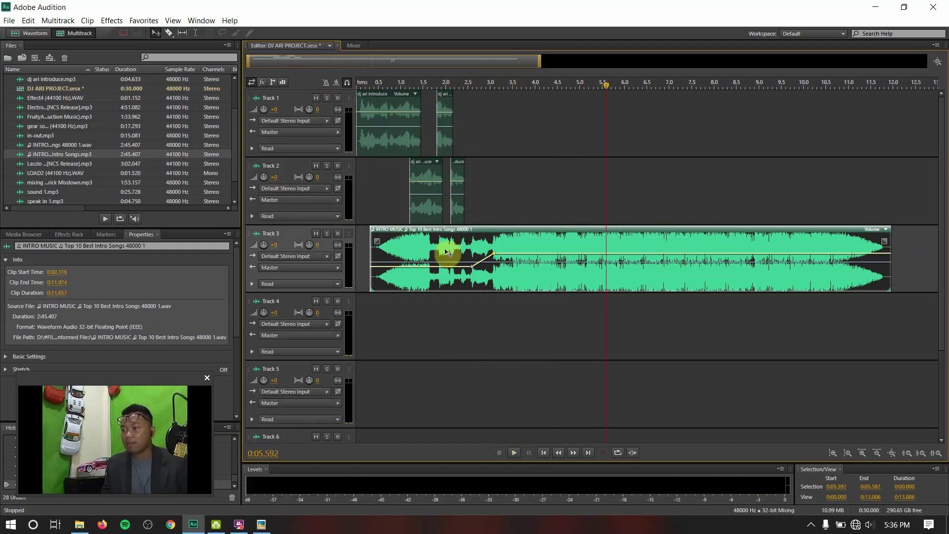
left_click(423, 85)
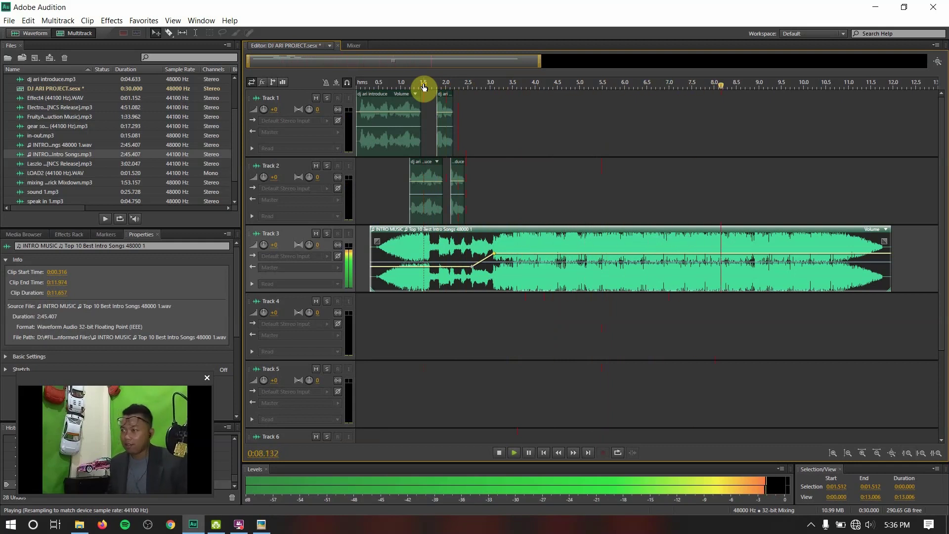
key("space")
key("ctrl+s")
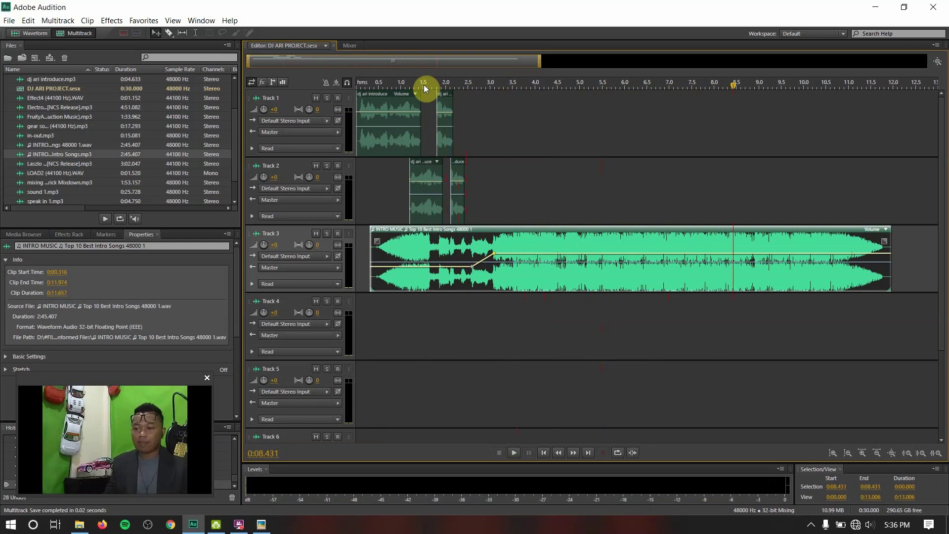
- Check the master layout image for the next clip, return to the Waveform editor, and look through the imported files for it
left_click(263, 519)
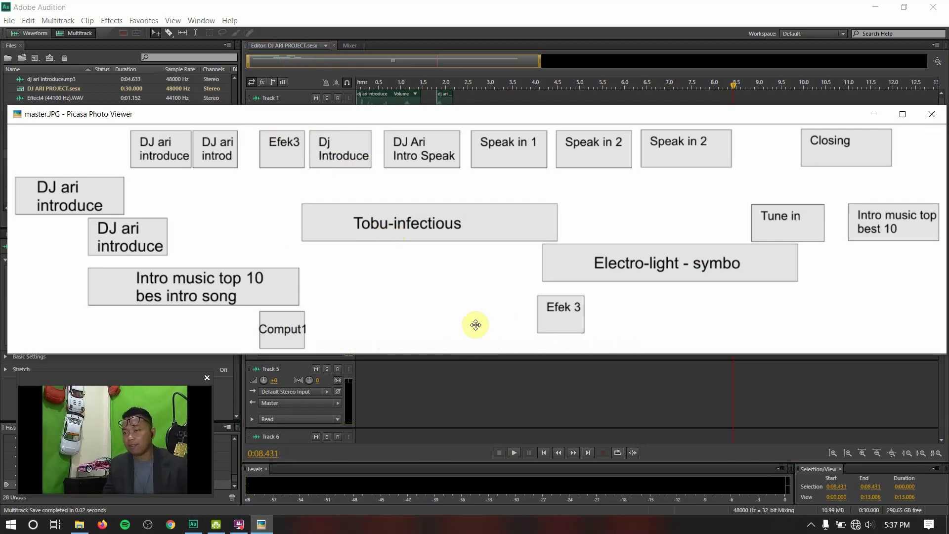
left_click(420, 390)
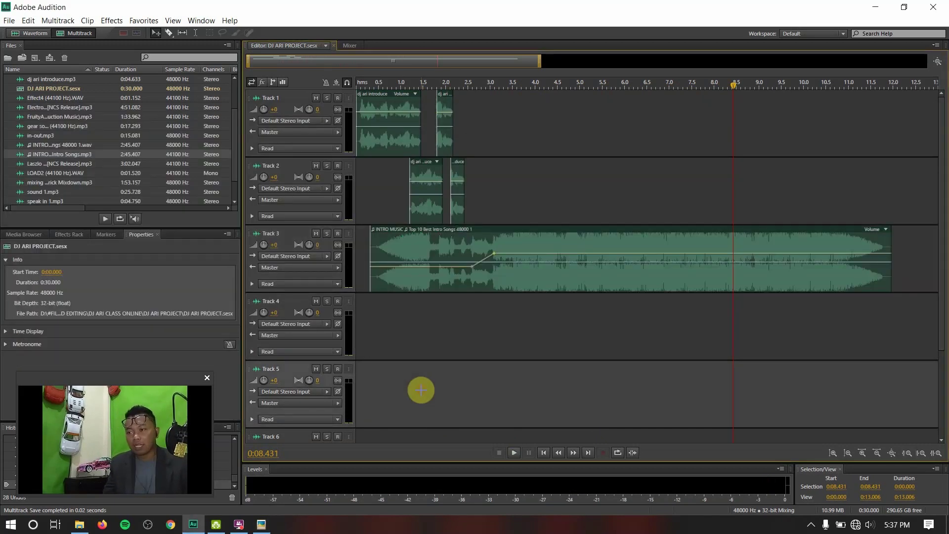
left_click_drag(539, 62, 694, 69)
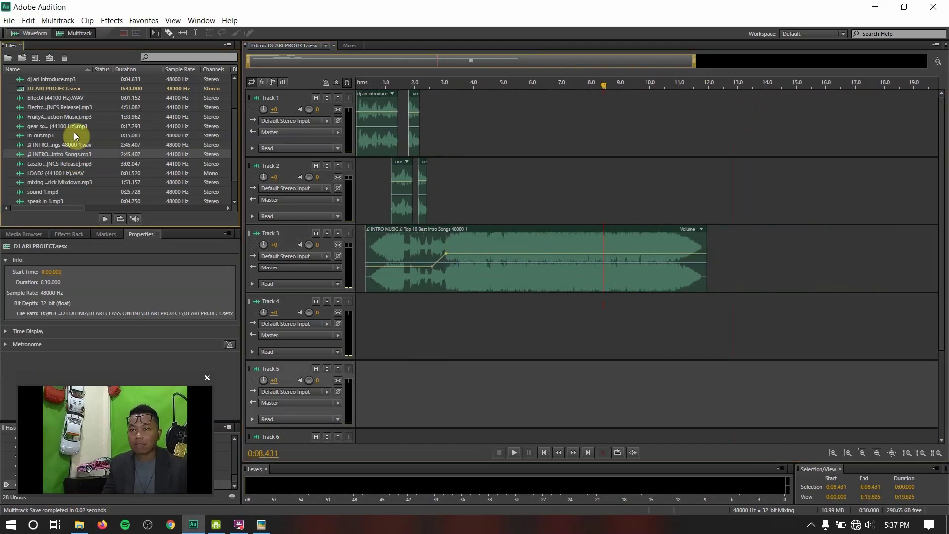
scroll(54, 126, "up", 1)
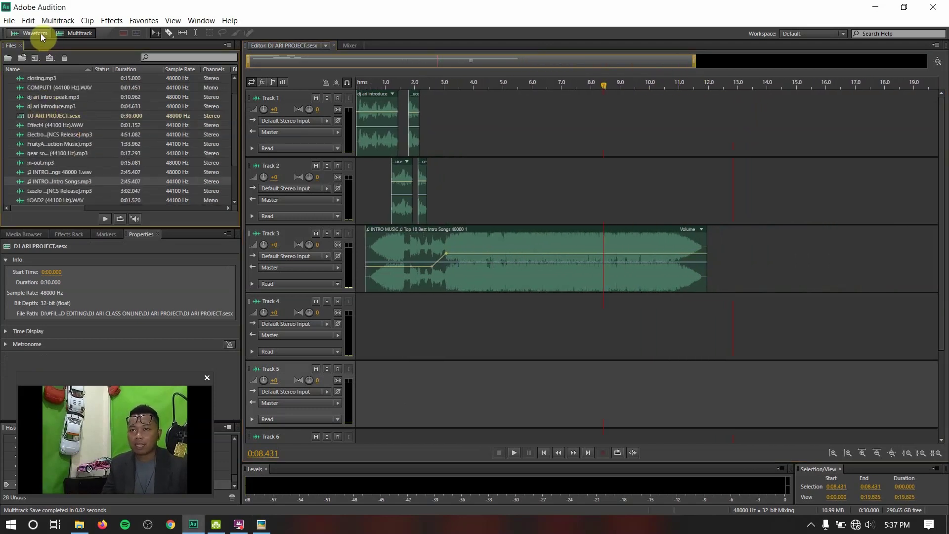
double_click(131, 173)
scroll(84, 185, "down", 2)
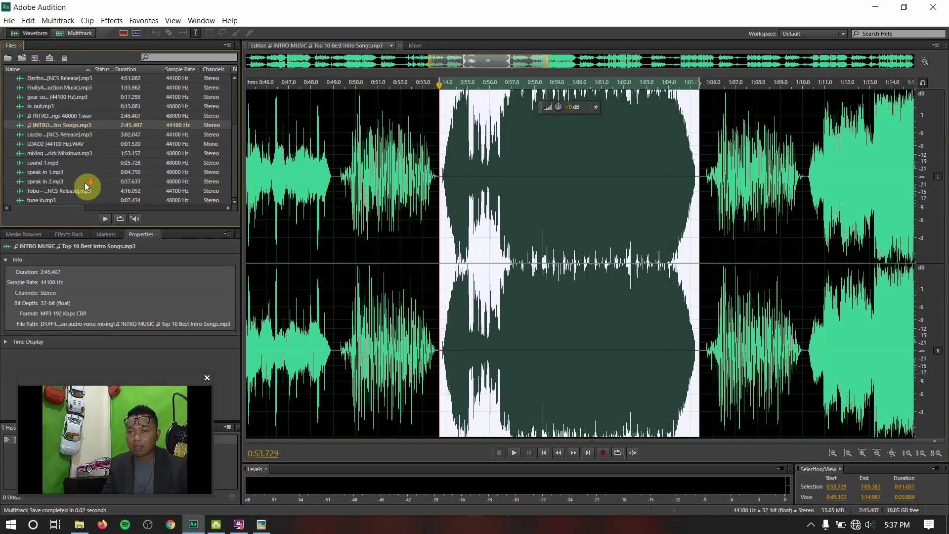
scroll(49, 115, "up", 3)
- Insert COMPUT1 (44100 Hz).WAV into DJ ARI PROJECT as a conformed copy, place it on Track 2 ending at 0:12.000, and check the master layout
right_click(53, 108)
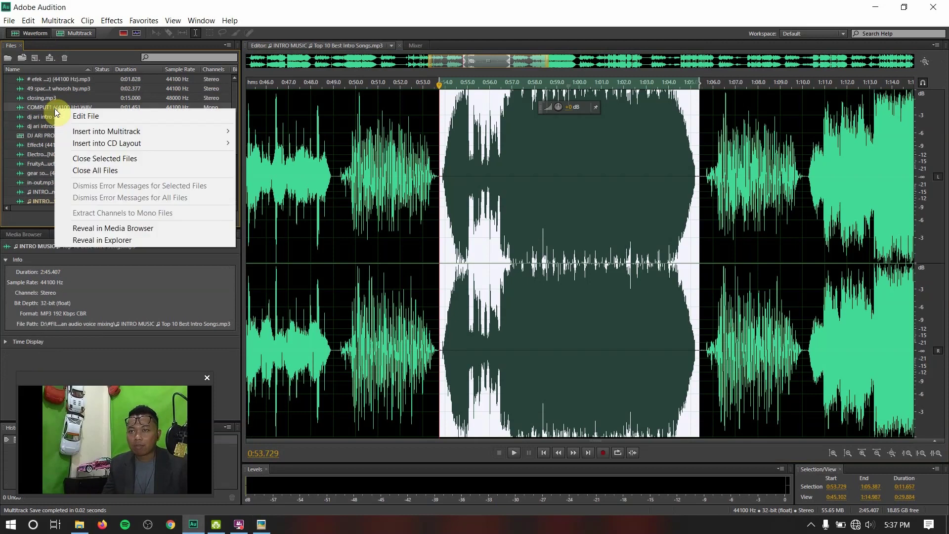
mouse_move(125, 132)
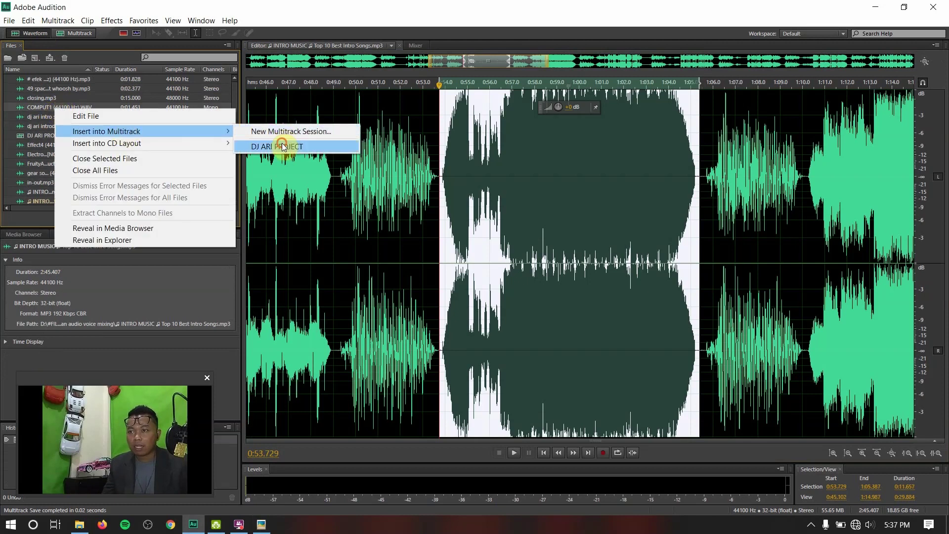
left_click(283, 146)
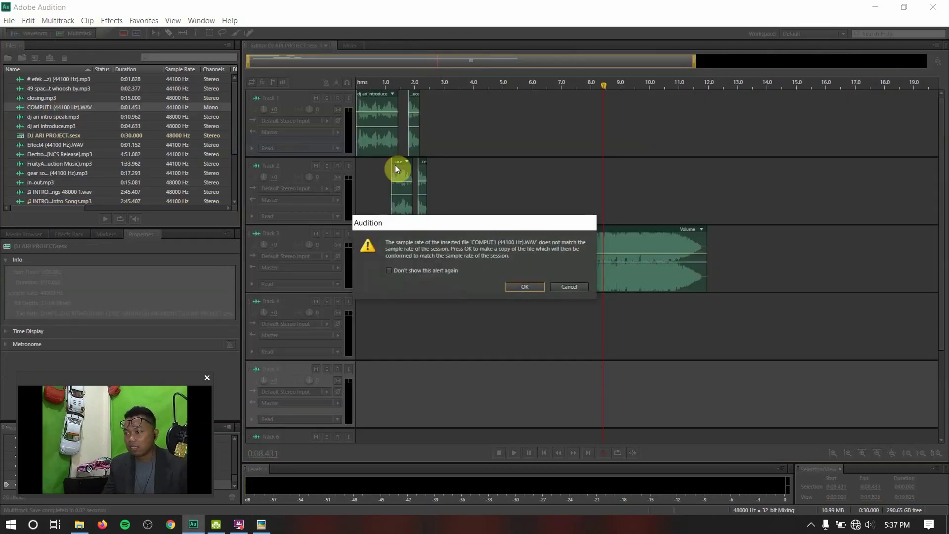
left_click(520, 287)
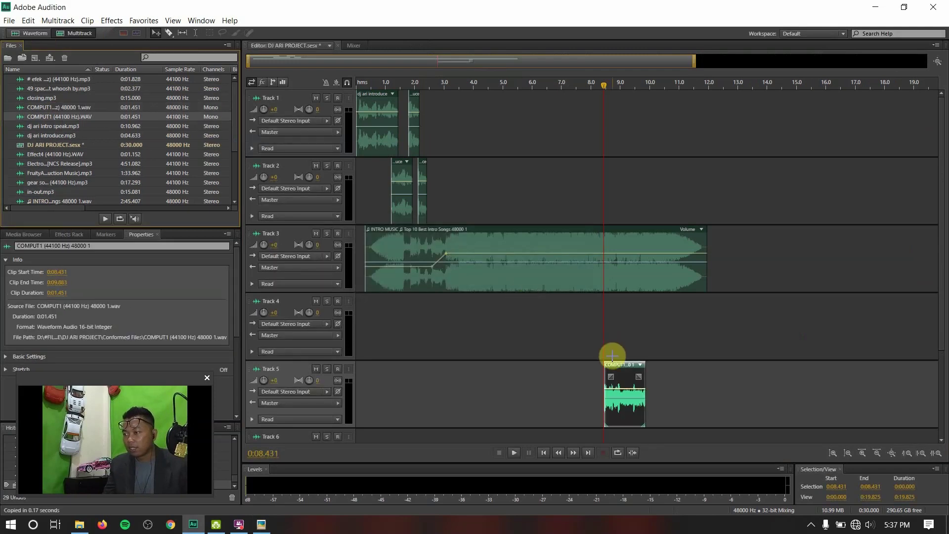
left_click_drag(626, 378, 687, 177)
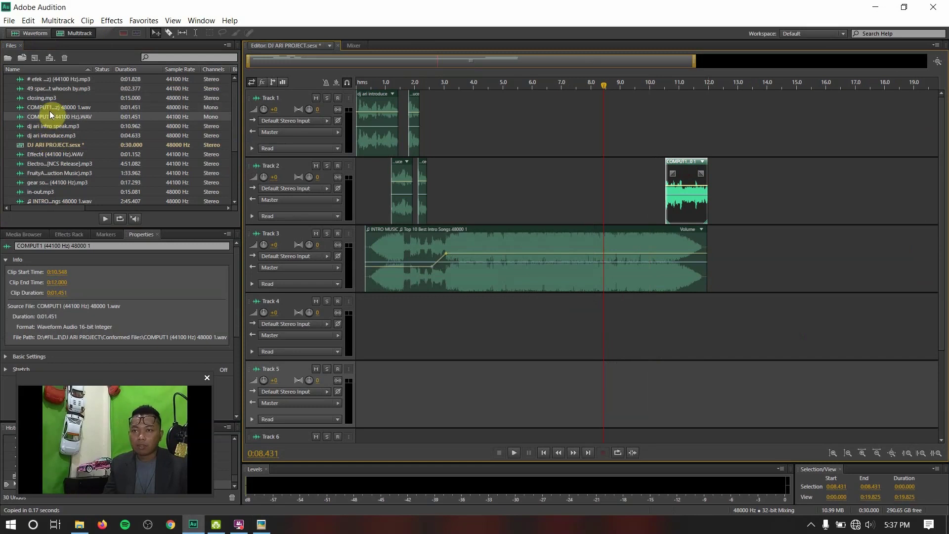
left_click(265, 523)
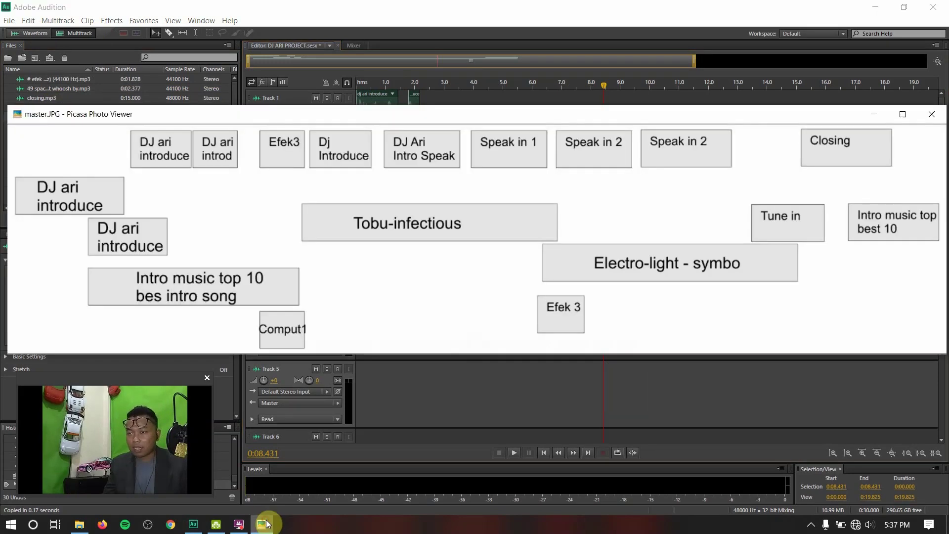
- Look through the imported files for the efek 3 effect, view it in the Waveform editor, and return to the multitrack session
left_click(413, 398)
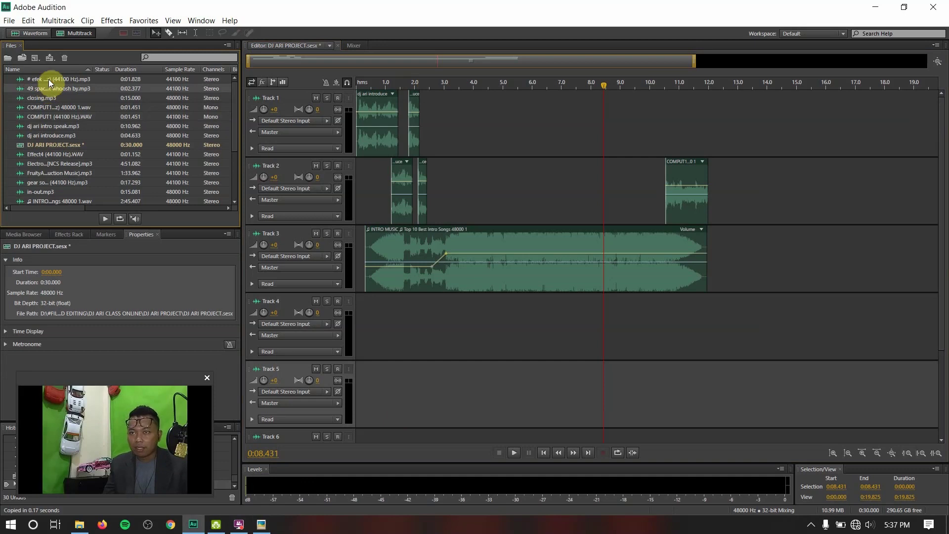
scroll(49, 79, "down", 1)
scroll(83, 185, "down", 2)
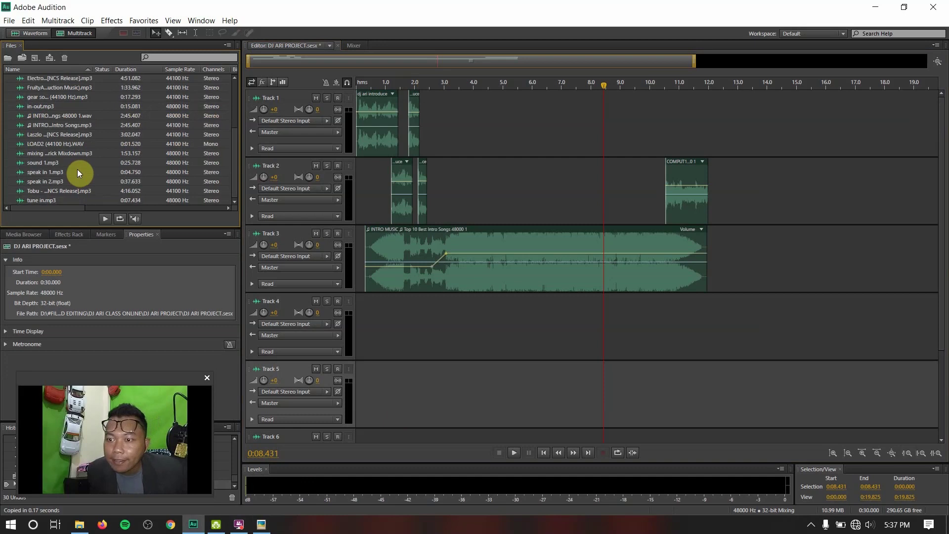
scroll(78, 161, "up", 3)
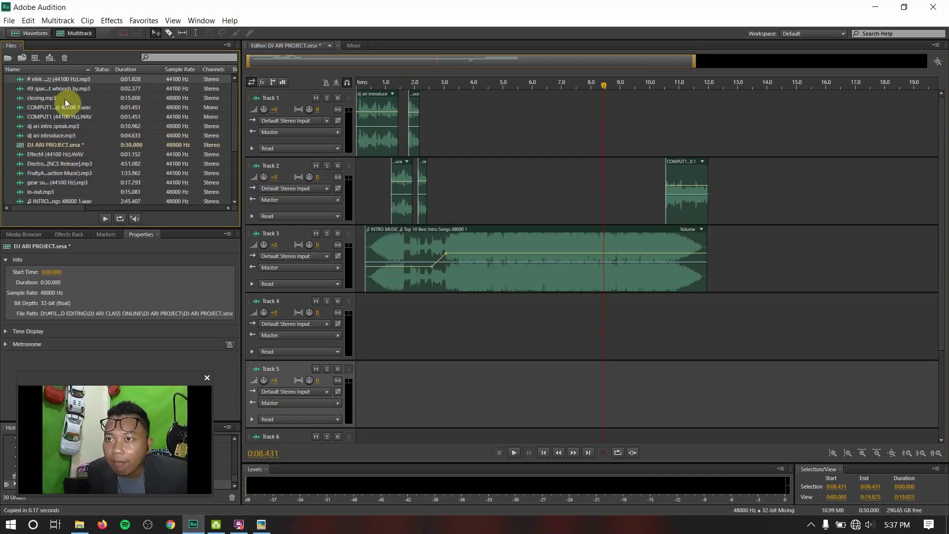
double_click(65, 79)
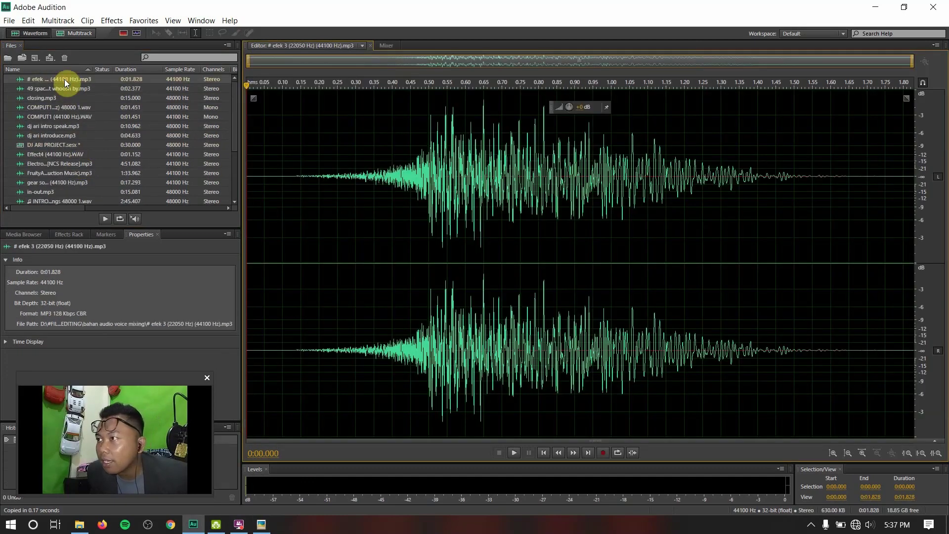
left_click(65, 35)
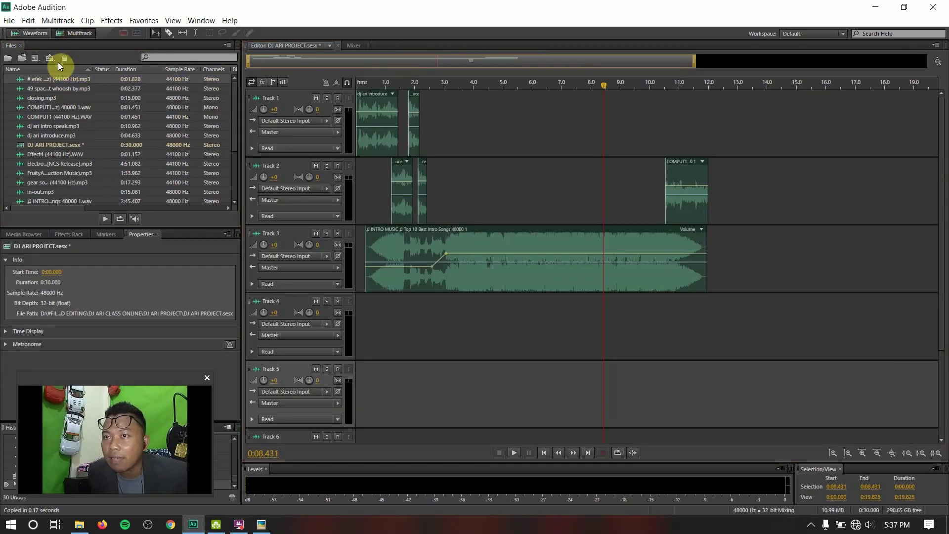
- Insert # efek 3 (22050 Hz) (44100 Hz).mp3 into DJ ARI PROJECT as a conformed copy and place it on Track 4 starting at 0:10.548
right_click(49, 81)
mouse_move(145, 105)
left_click(311, 119)
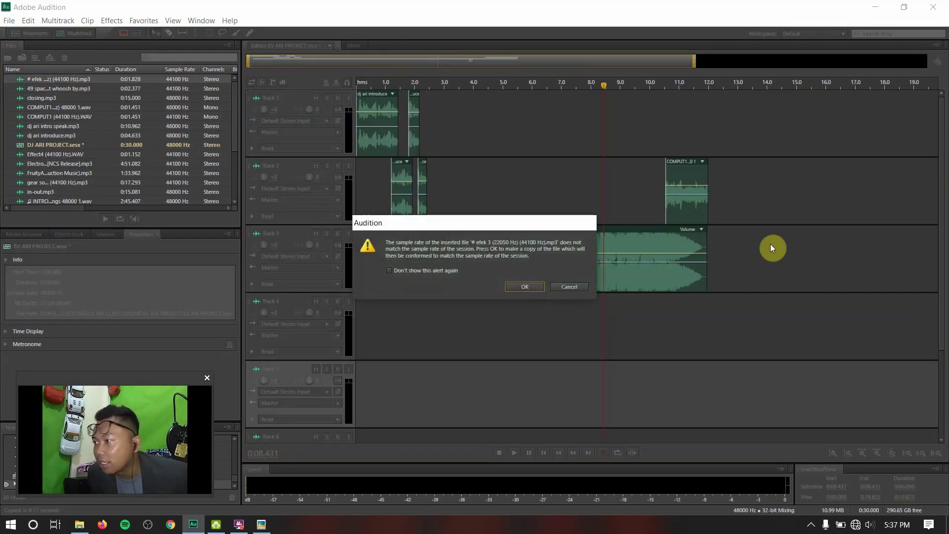
left_click(525, 286)
left_click_drag(639, 376, 695, 336)
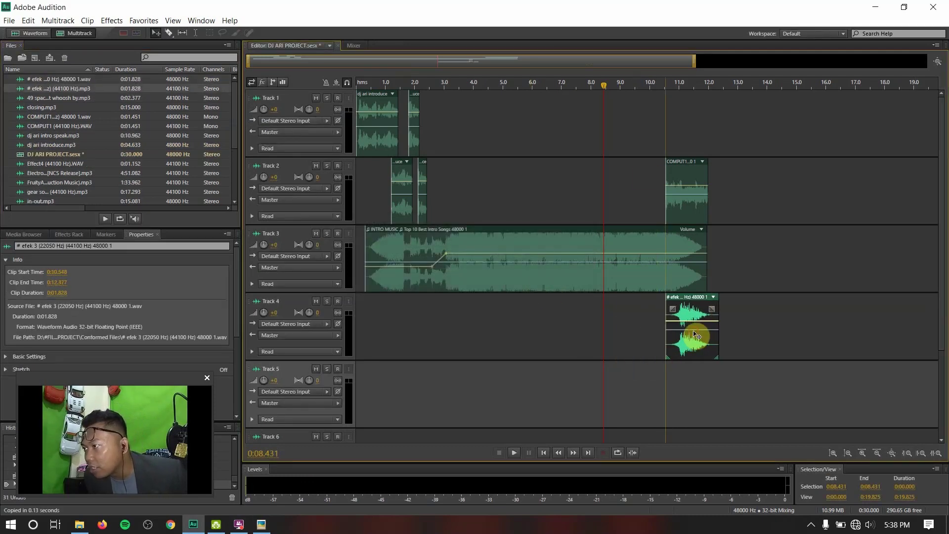
- Play the mix from about 0:09.1 and shift the COMPUT1 clip on Track 2 to start at 0:10.801
left_click(624, 89)
key("space")
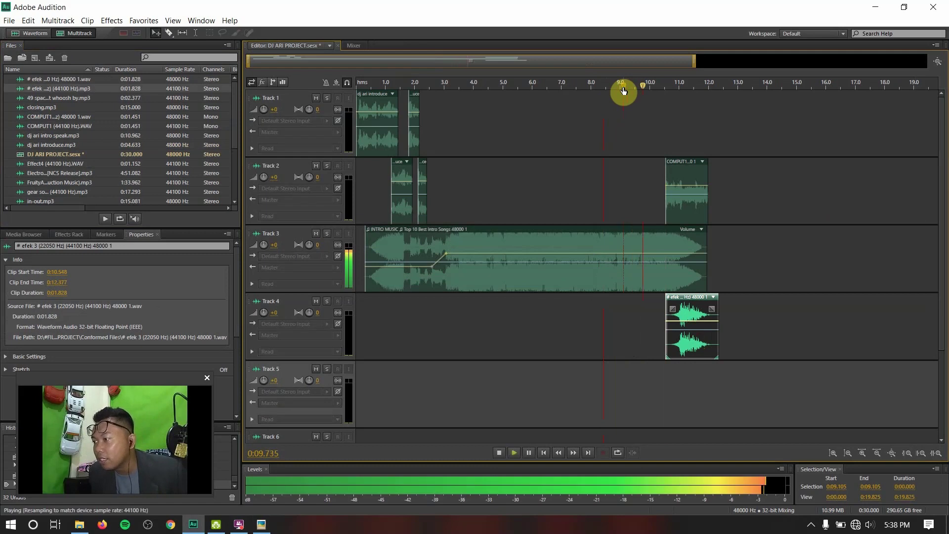
key("space")
left_click_drag(683, 181, 690, 170)
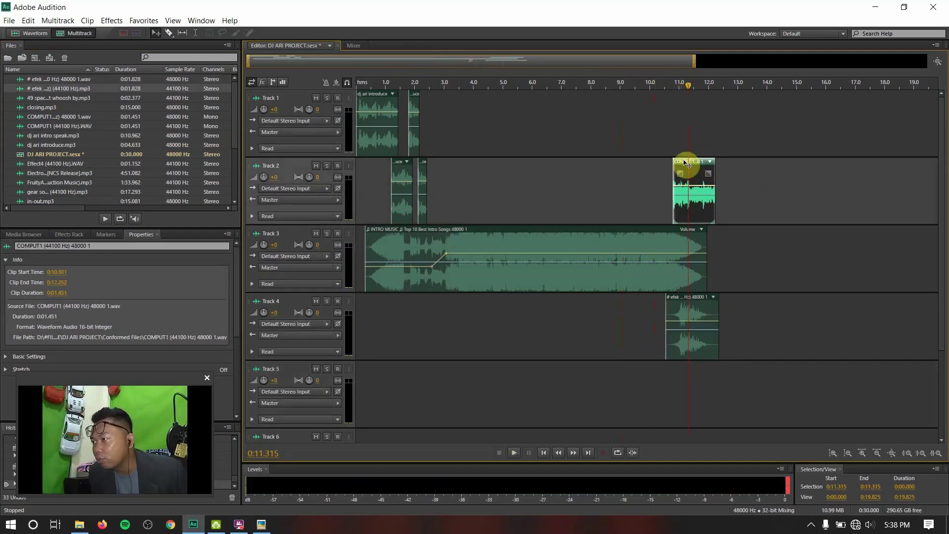
- Deselect all clips and play the overlap of the intro music and the two effects from about 0:10.5
key("ctrl+shift+a")
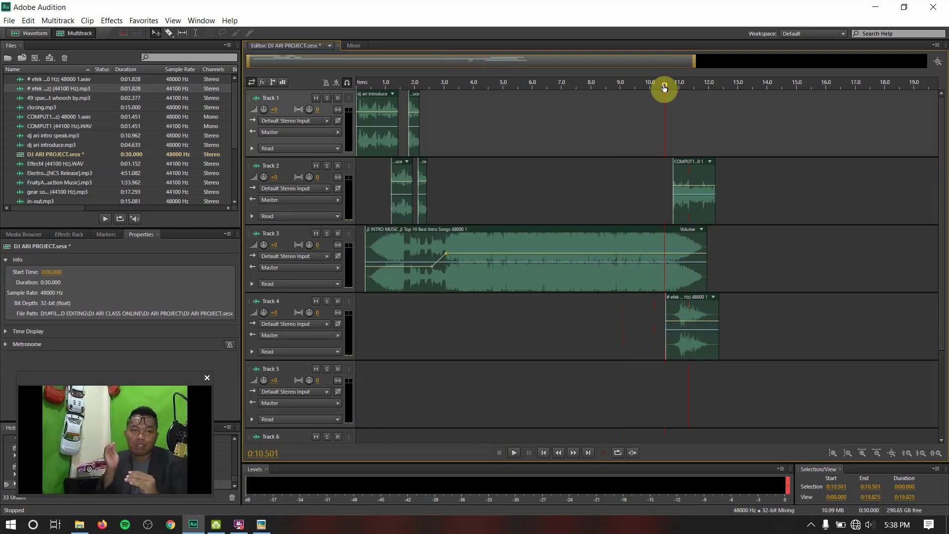
key("space")
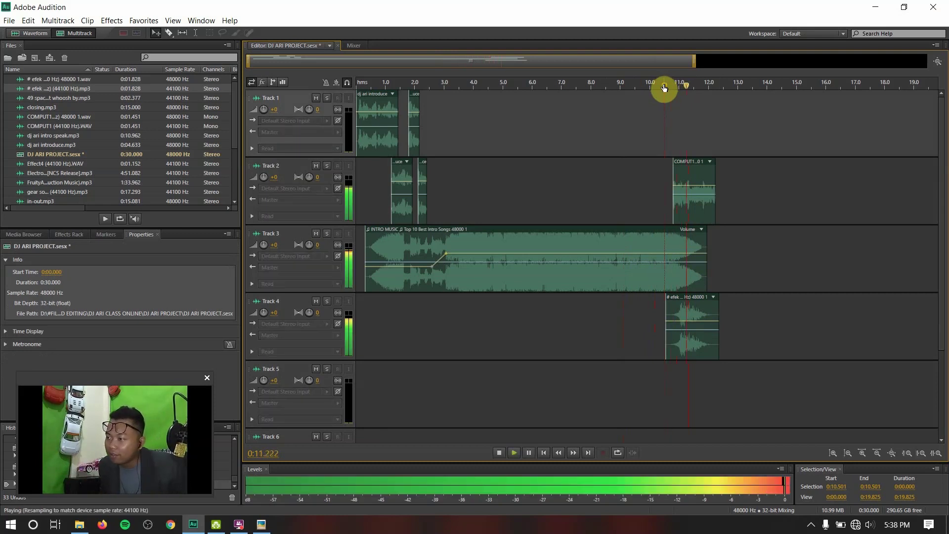
key("space")
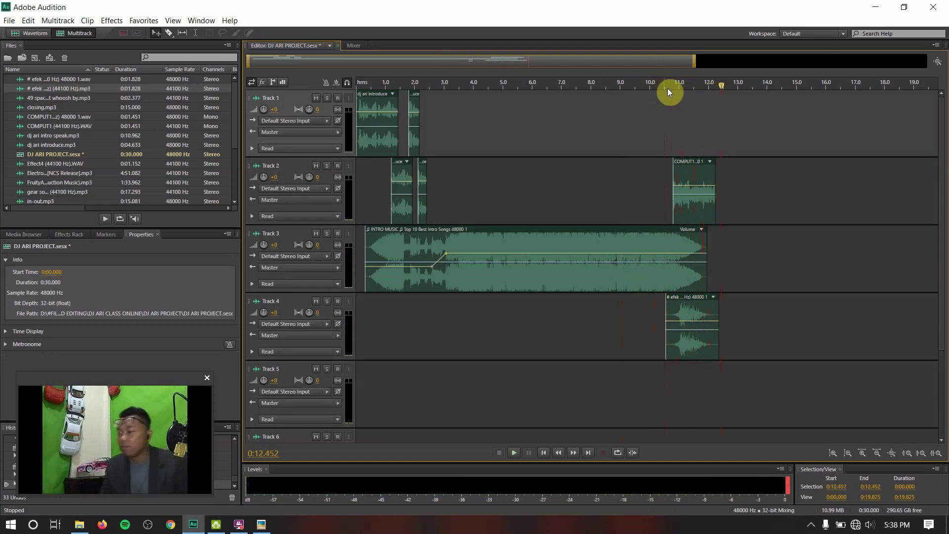
- Play the end of the intro music with both effects from about 0:10.2 and save the session
left_click(697, 325)
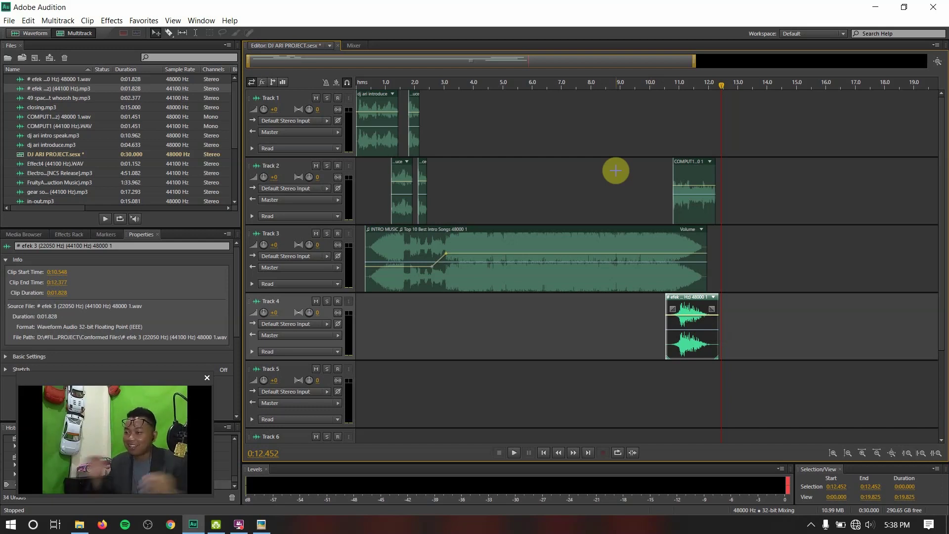
left_click(657, 85)
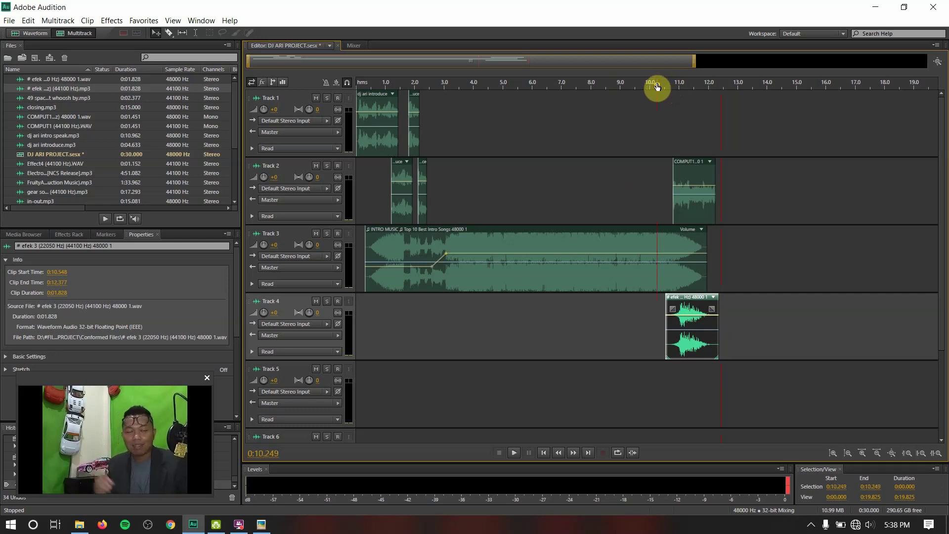
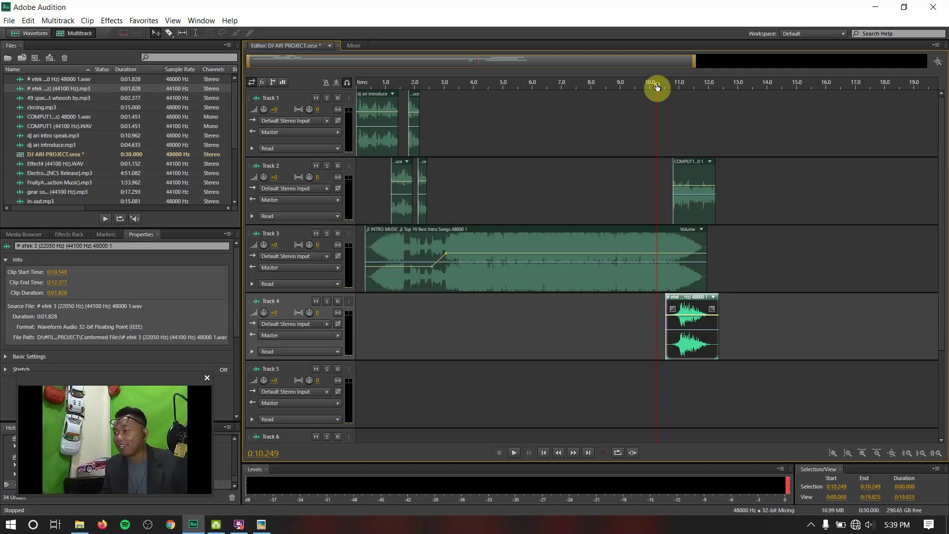
key("space")
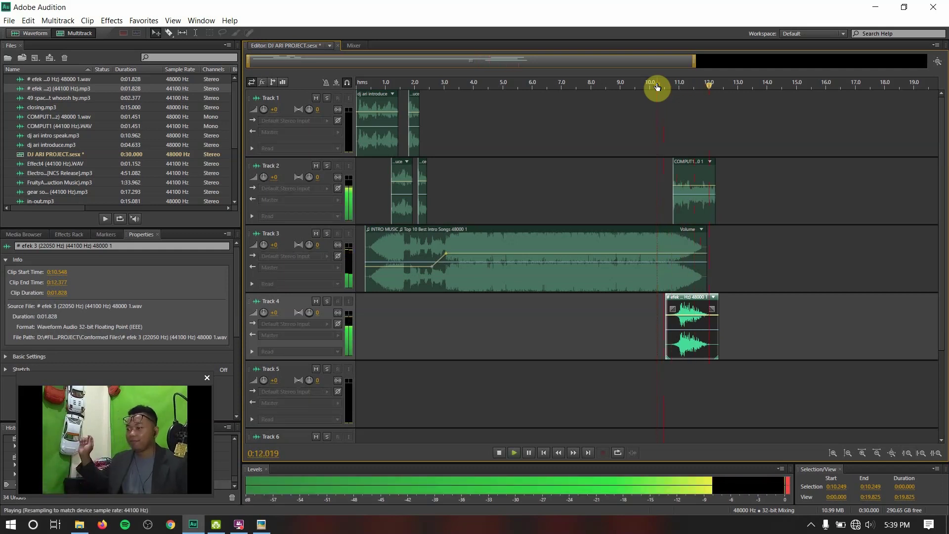
key("space")
key("ctrl+s")
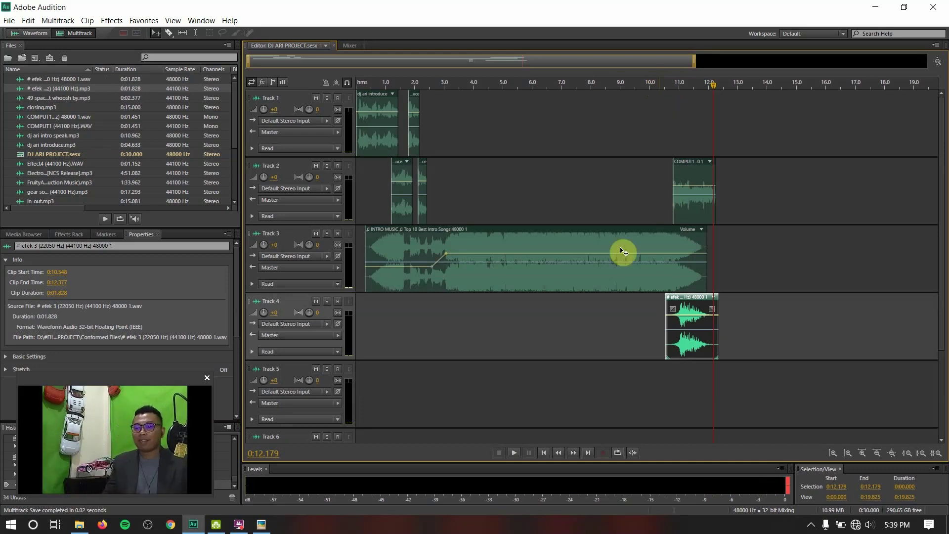
- Check the master layout image for the next clip and open Tobu - Infectious [NCS Release].mp3 in the Waveform editor
left_click(260, 525)
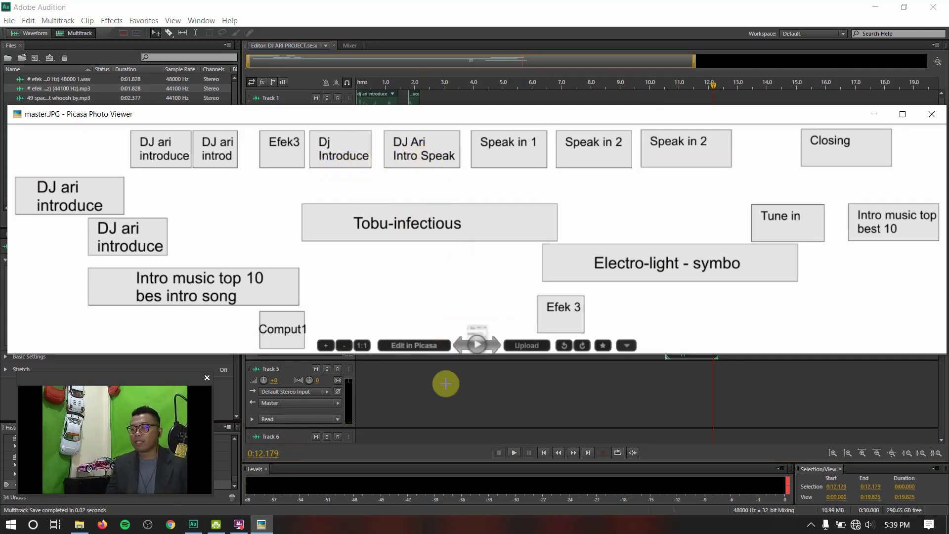
left_click(444, 383)
left_click(66, 161)
scroll(58, 148, "down", 3)
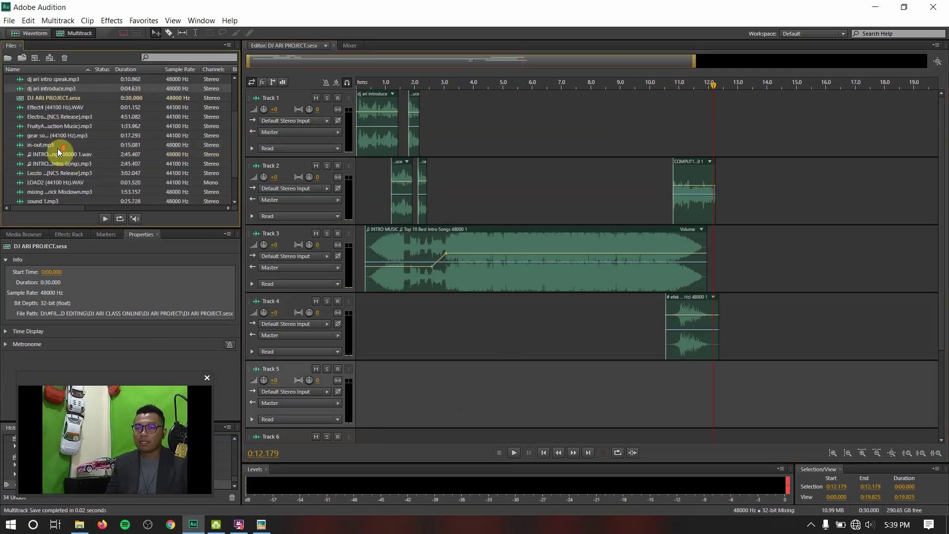
double_click(56, 191)
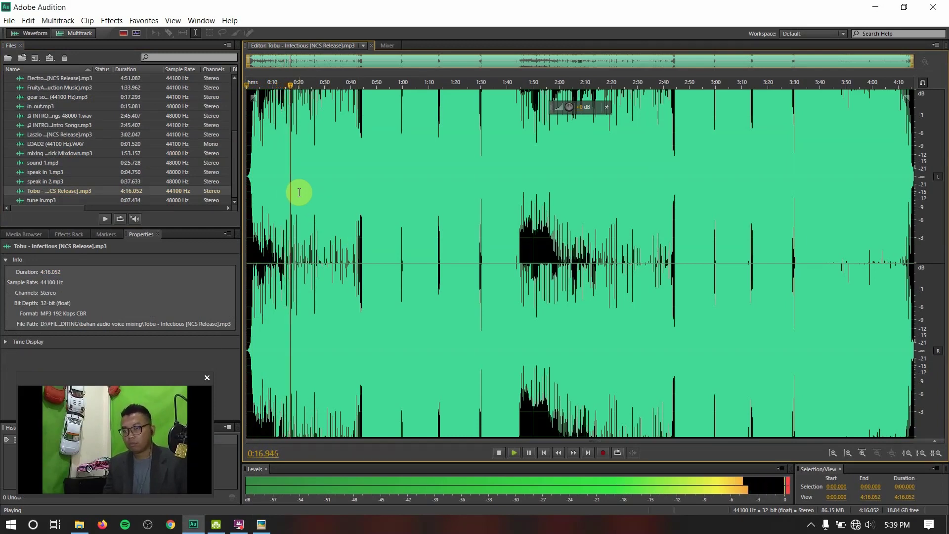
- Listen to the opening of Tobu - Infectious up to about 0:45 and examine its waveform around the first break
scroll(319, 138, "up", 2)
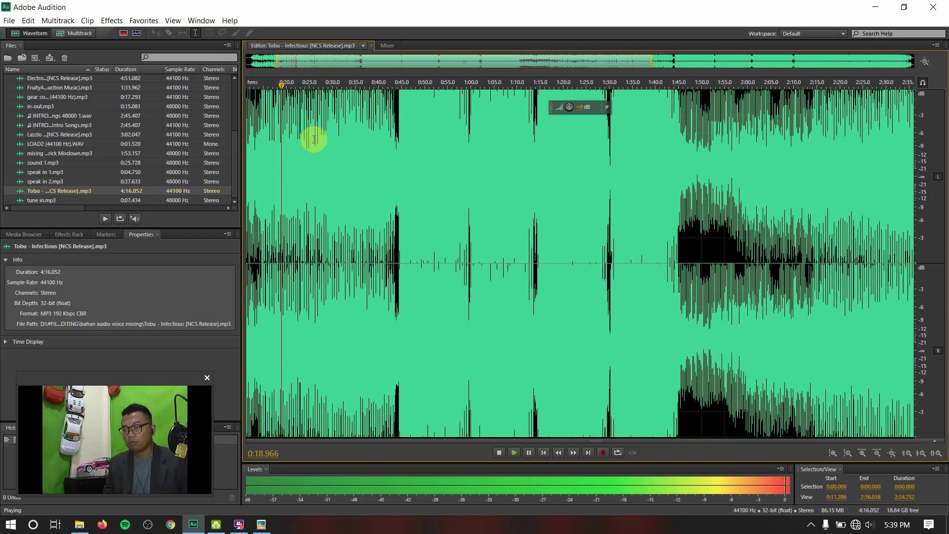
scroll(317, 142, "down", 2)
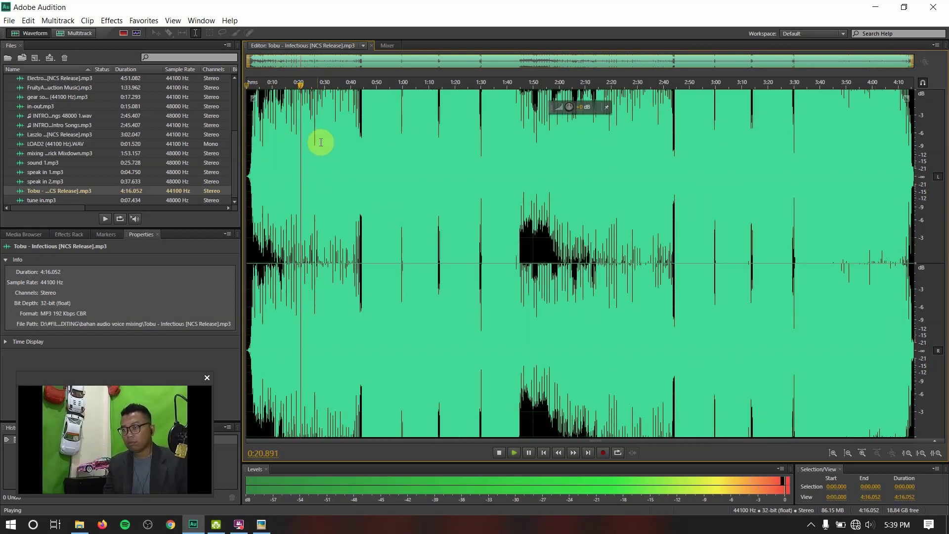
scroll(346, 142, "up", 3)
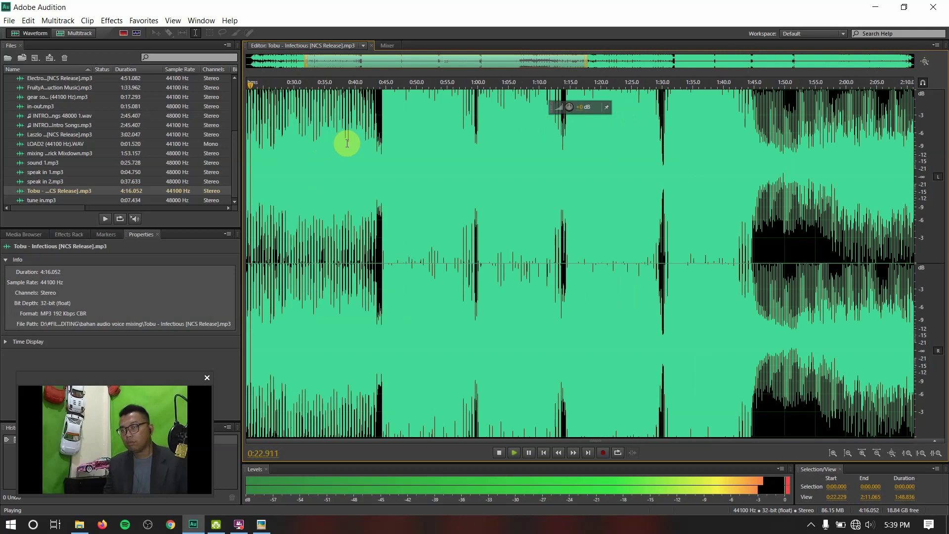
scroll(348, 143, "down", 1)
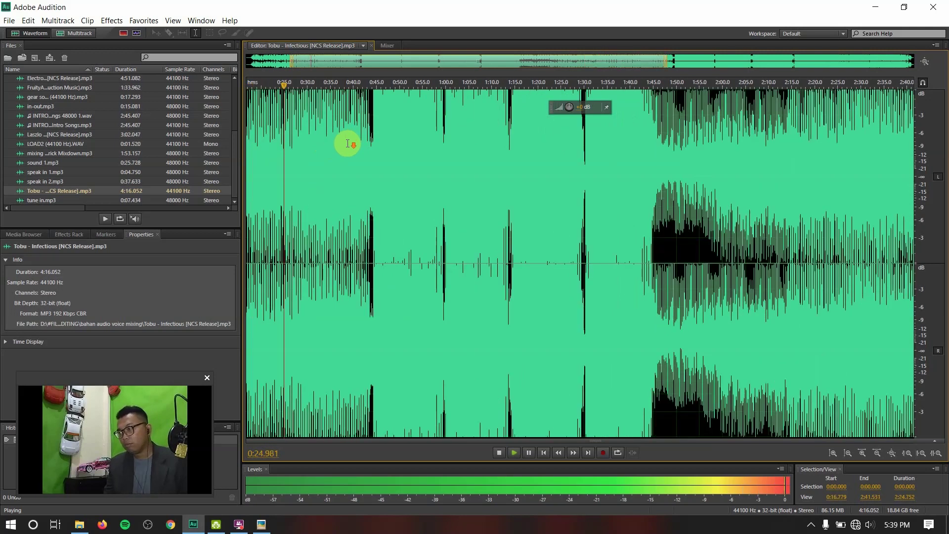
scroll(370, 131, "up", 1)
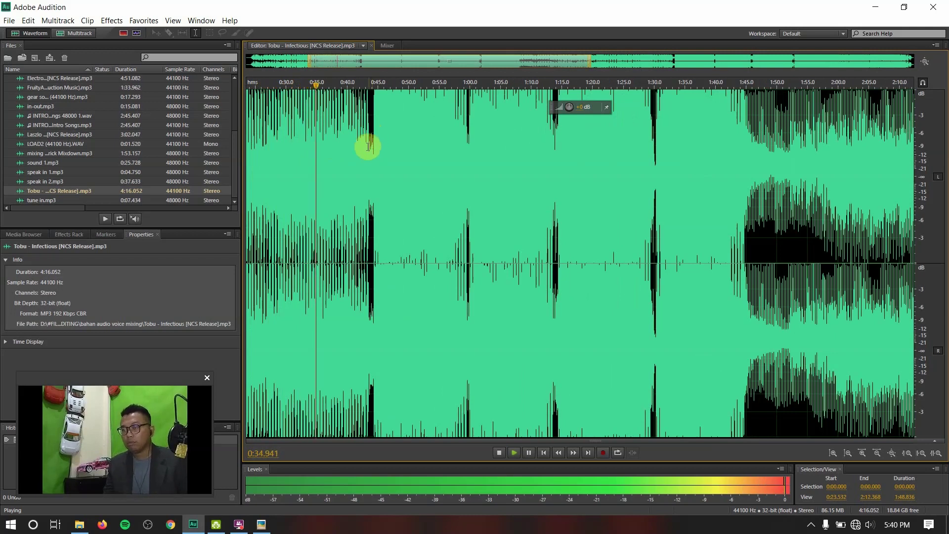
scroll(388, 132, "up", 1)
scroll(395, 148, "up", 1)
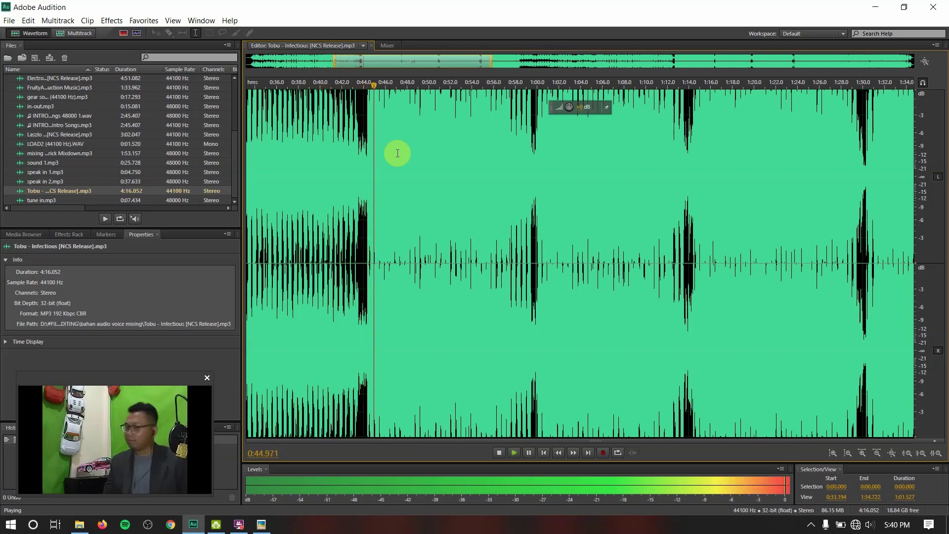
key("space")
- Play Tobu - Infectious from about 0:57 to hear the break near 1:00
left_click(420, 211)
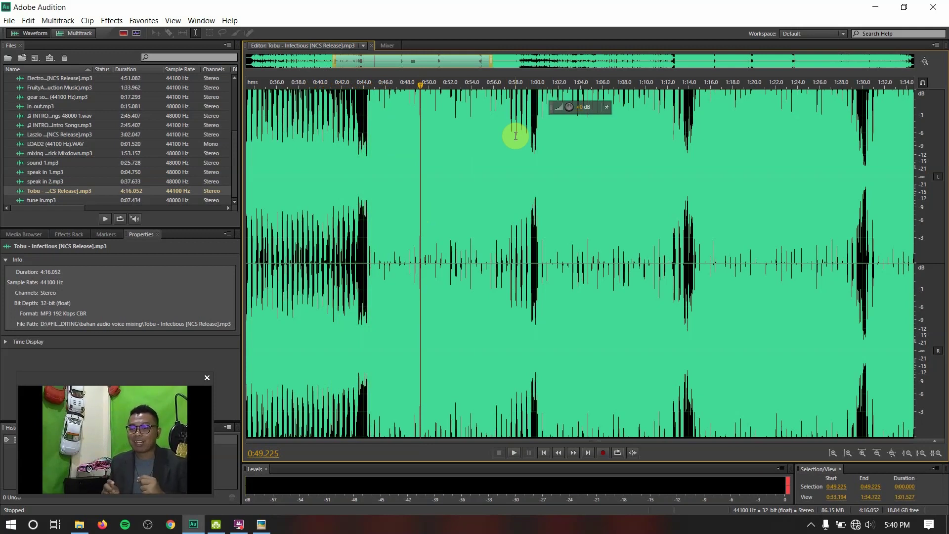
left_click(504, 130)
key("space")
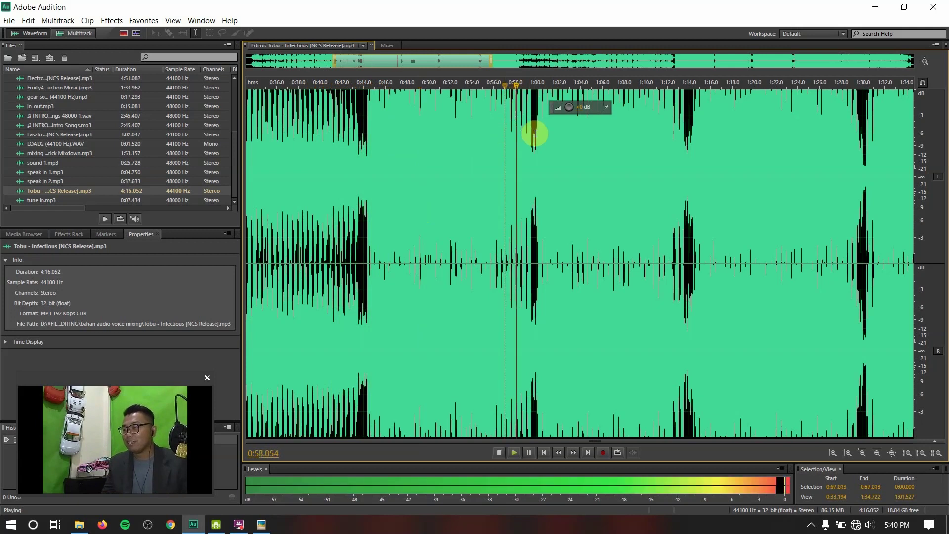
- Audition the Tobu - Infectious waveform around 1:00, 1:13 and 1:27 to compare the breaks and drops
key("space")
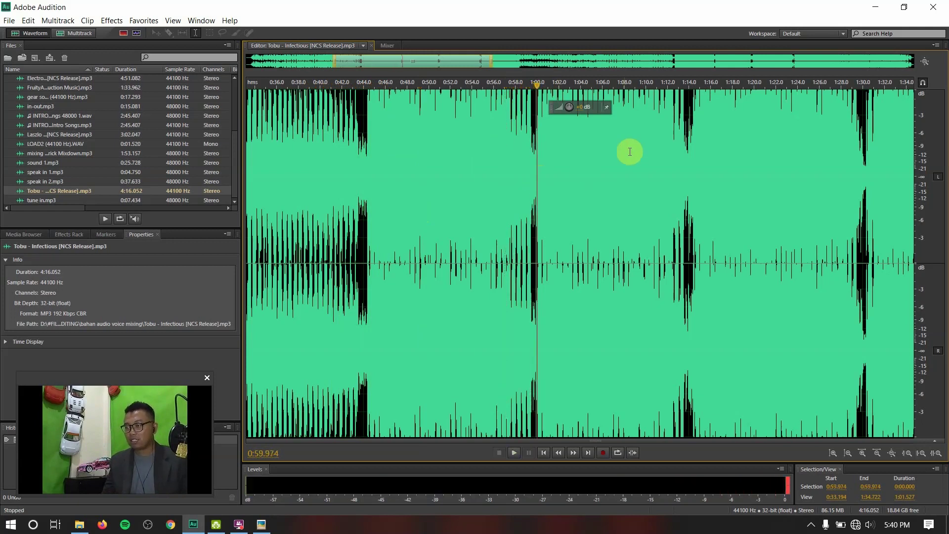
left_click(670, 122)
key("space")
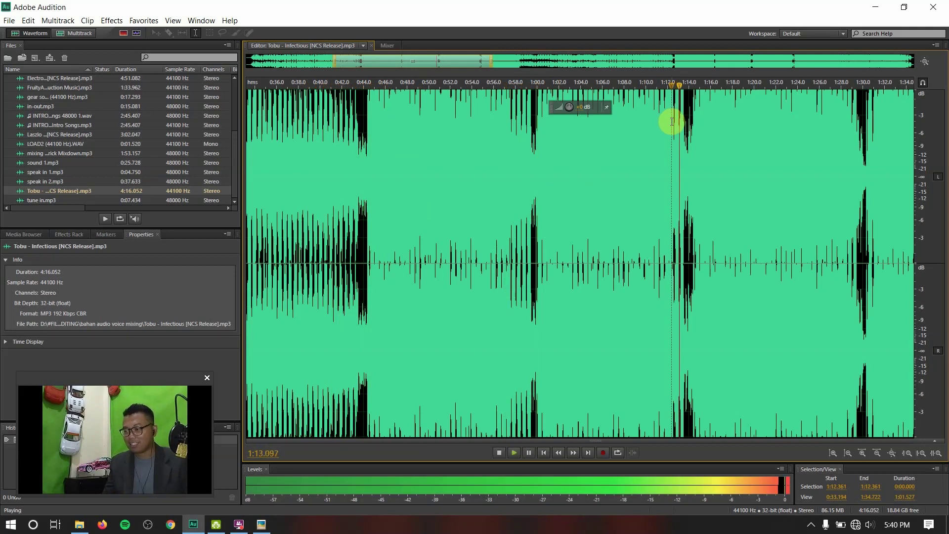
key("space")
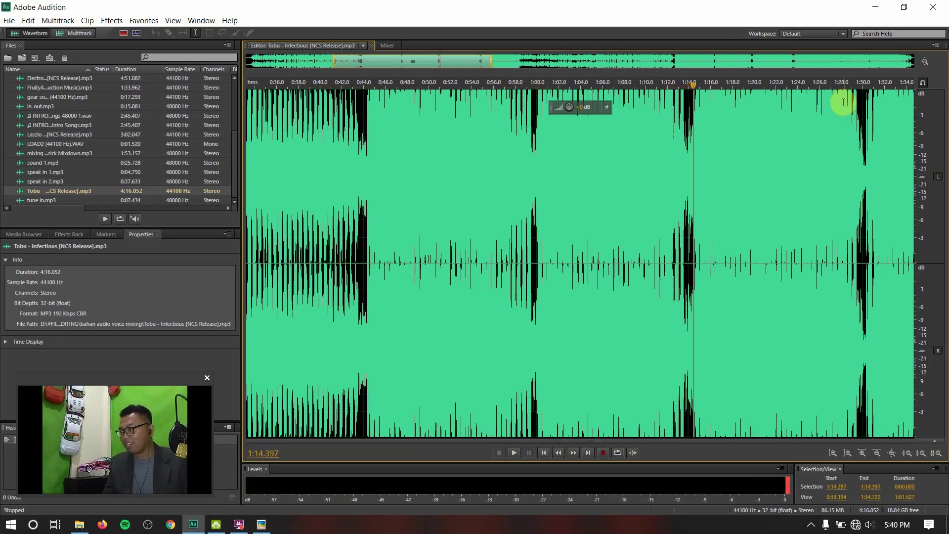
left_click_drag(470, 63, 556, 65)
left_click(500, 147)
key("space")
key("space")
left_click(473, 88)
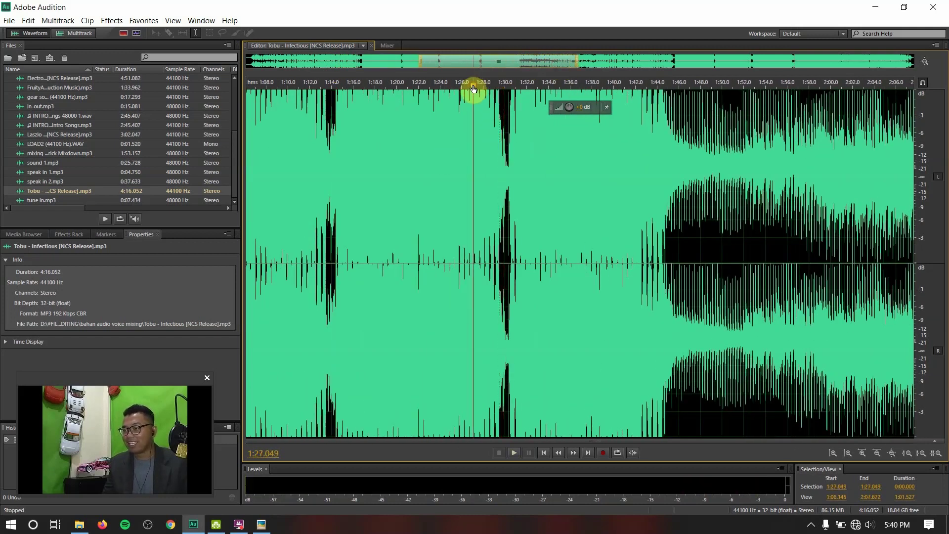
key("space")
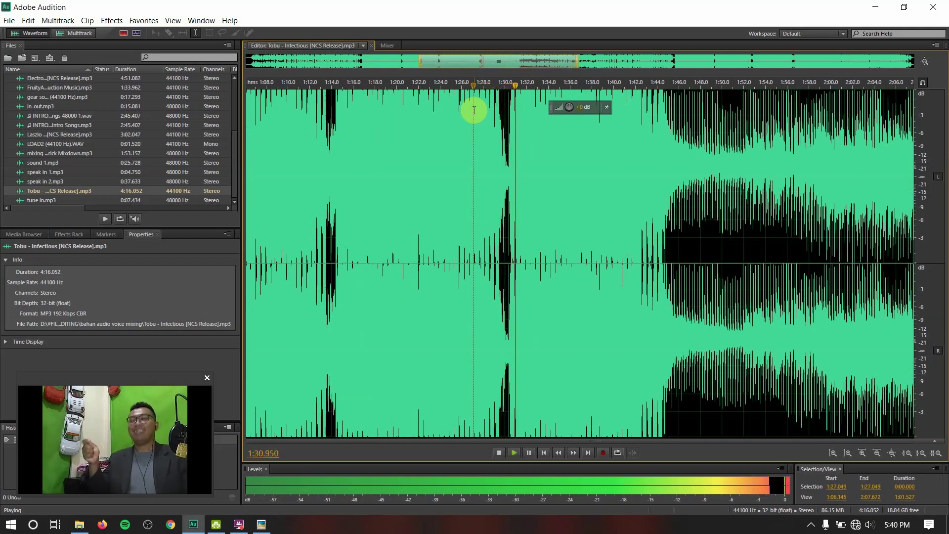
key("space")
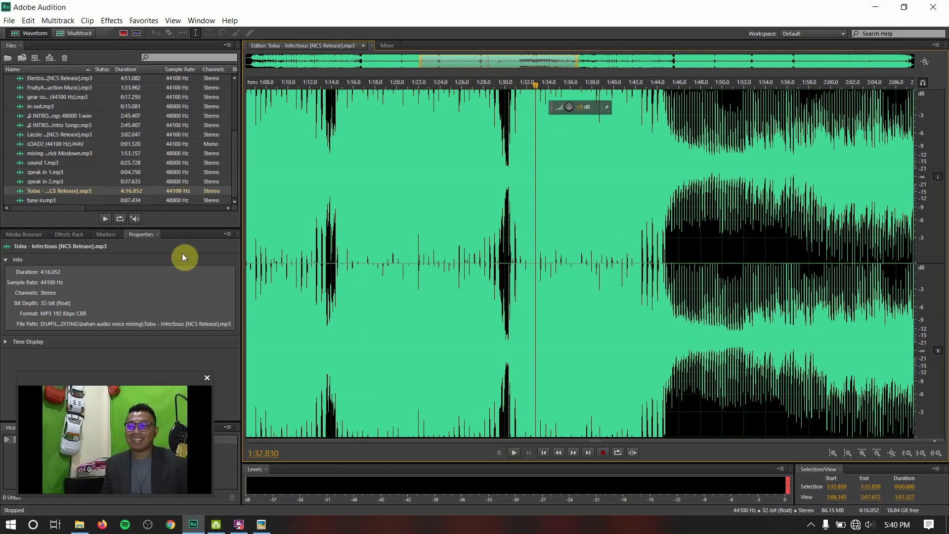
- Insert the Tobu - Infectious file into the DJ ARI PROJECT multitrack session and place its clip on Track 3 after the intro music
left_click(68, 34)
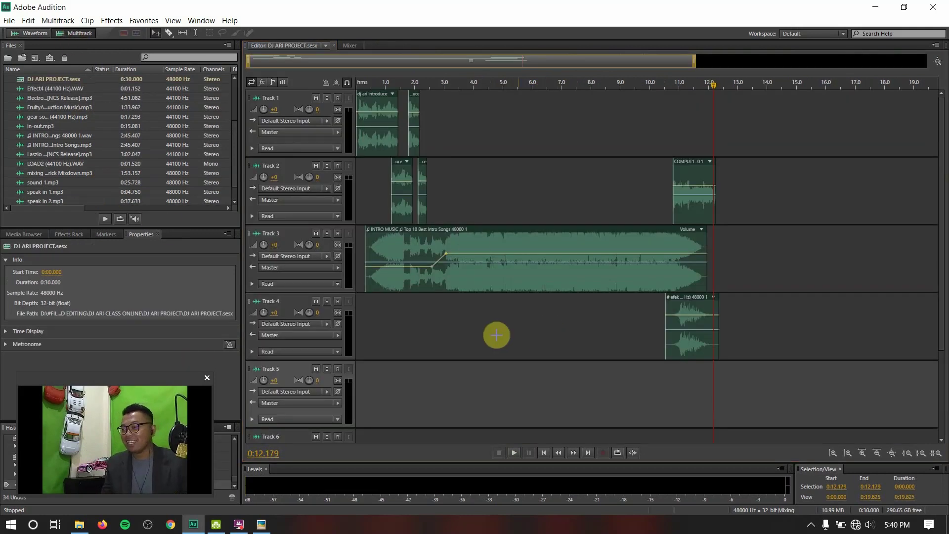
left_click(46, 170)
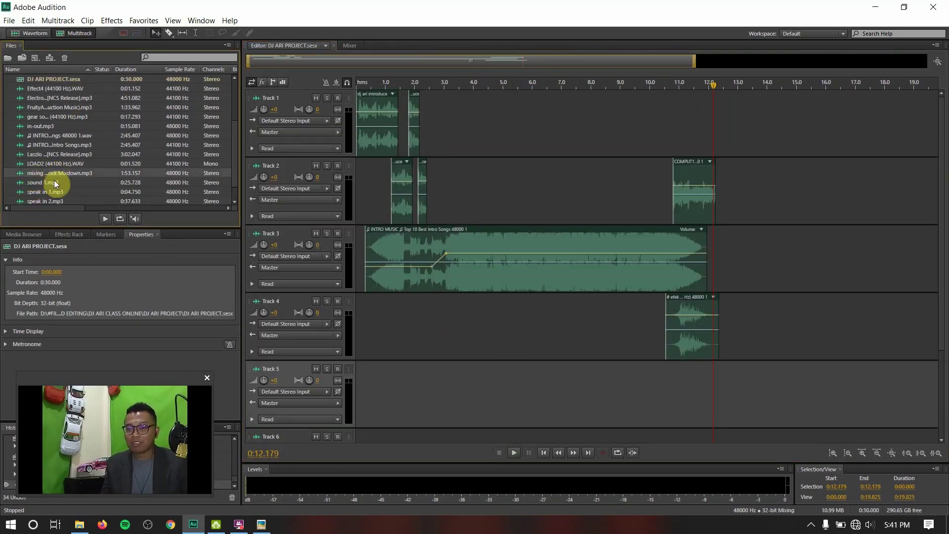
scroll(55, 183, "down", 1)
right_click(52, 189)
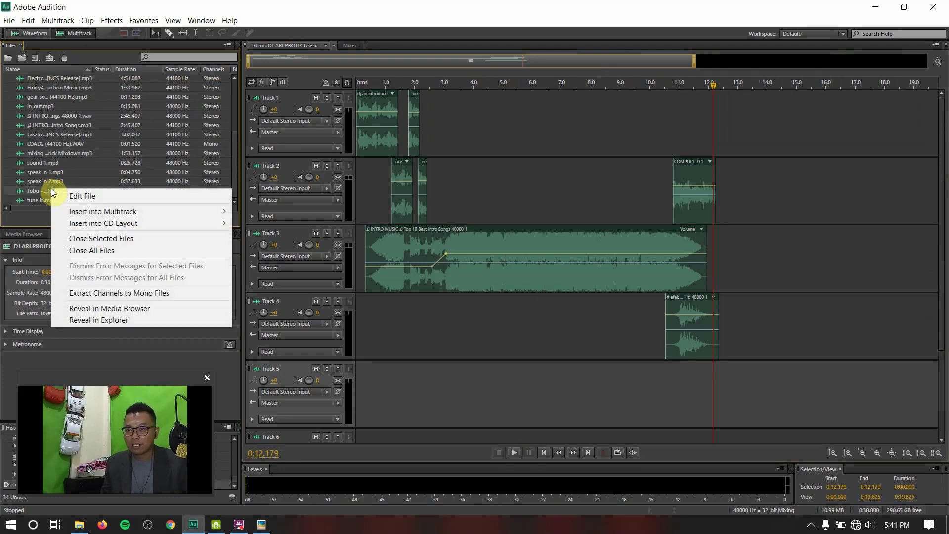
mouse_move(141, 210)
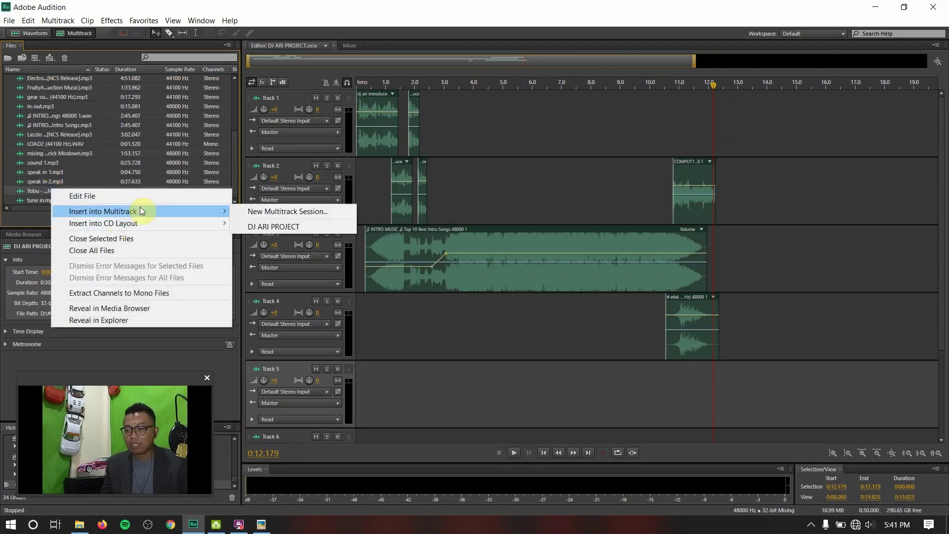
left_click(249, 227)
left_click(521, 288)
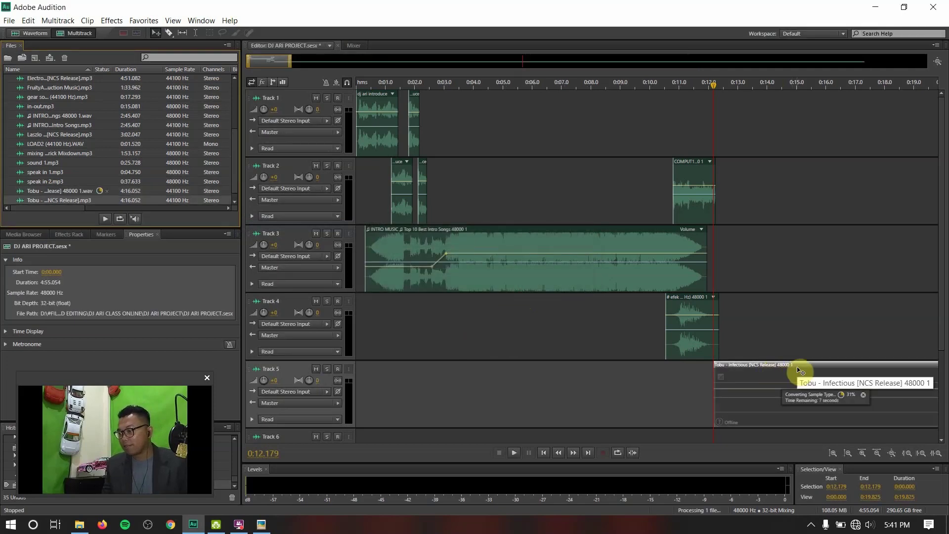
left_click_drag(800, 370, 801, 281)
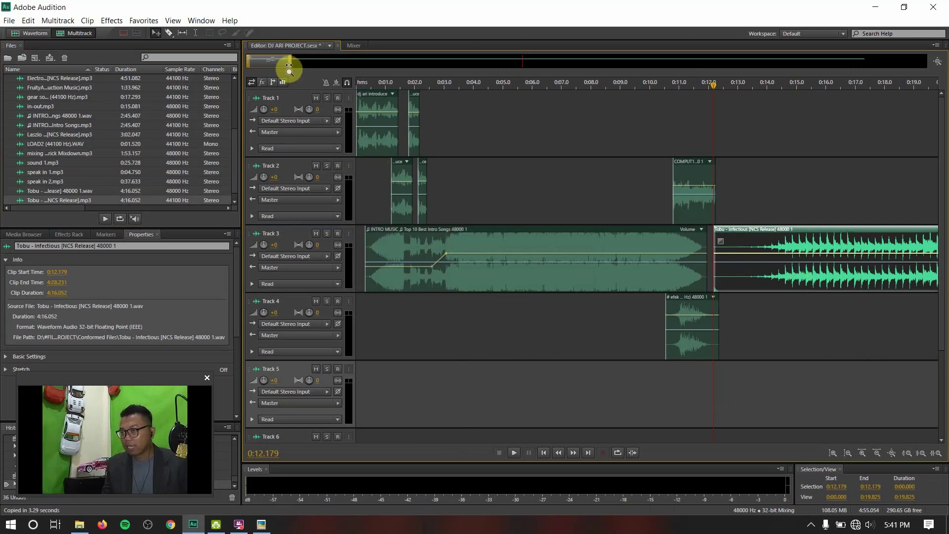
- Play the Tobu clip in the session from about 0:53 and 0:51 to locate a starting point before the drop
left_click_drag(290, 64, 417, 62)
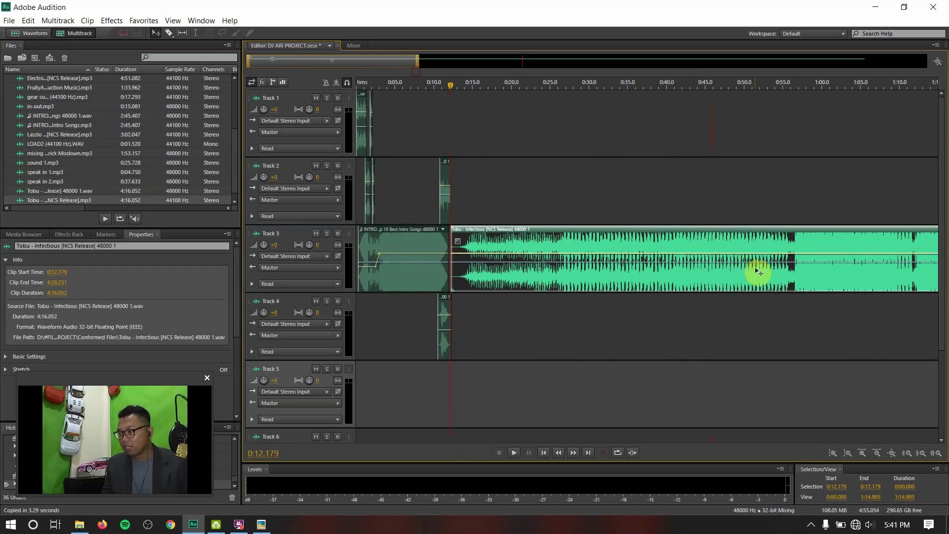
key("space")
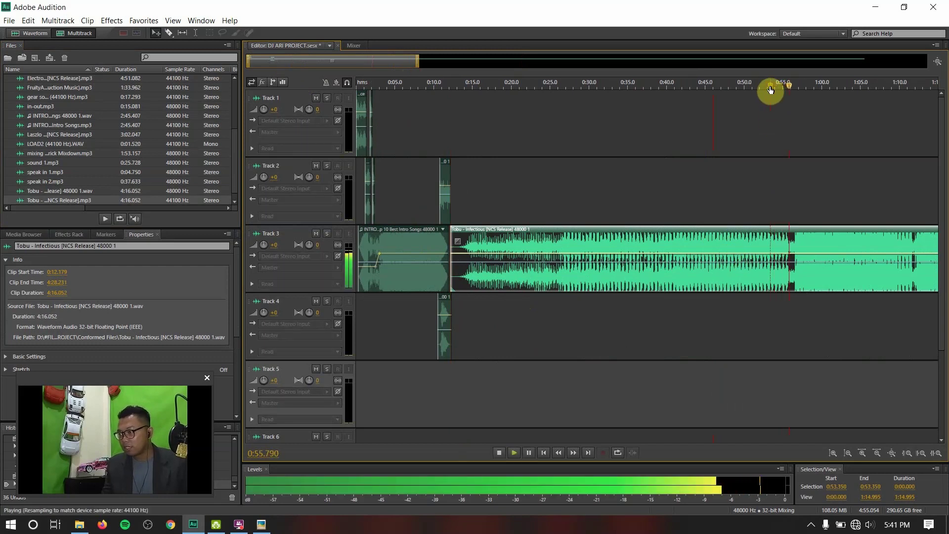
key("space")
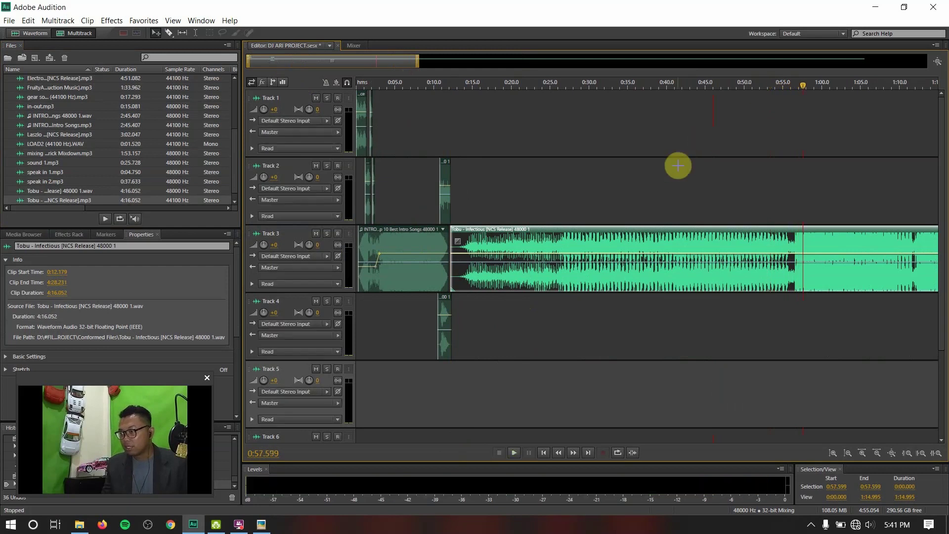
left_click(752, 89)
left_click(754, 88)
key("space")
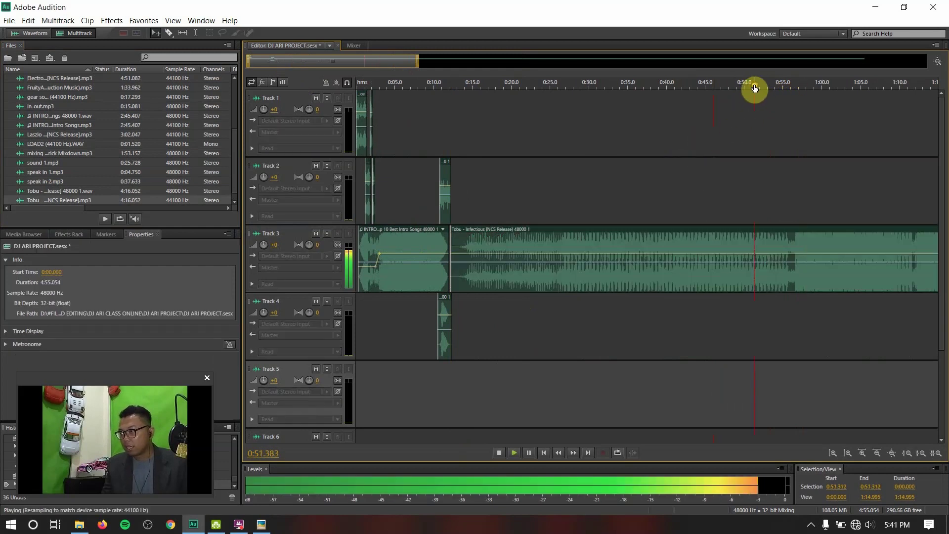
key("space")
- Trim the start of the Tobu clip to the playhead at 0:52.408 and move the clip against the end of the intro music
left_click_drag(450, 241, 661, 248)
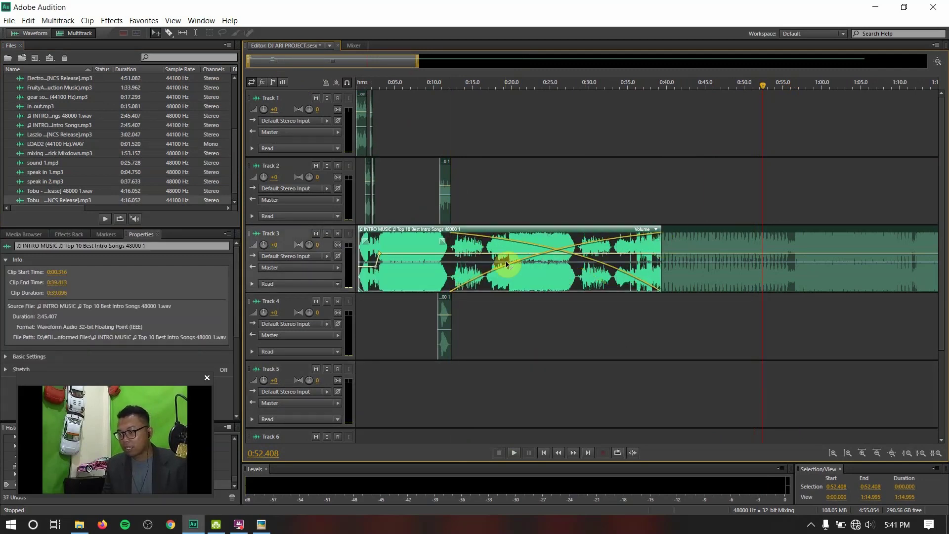
key("ctrl+z")
left_click_drag(451, 243, 760, 268)
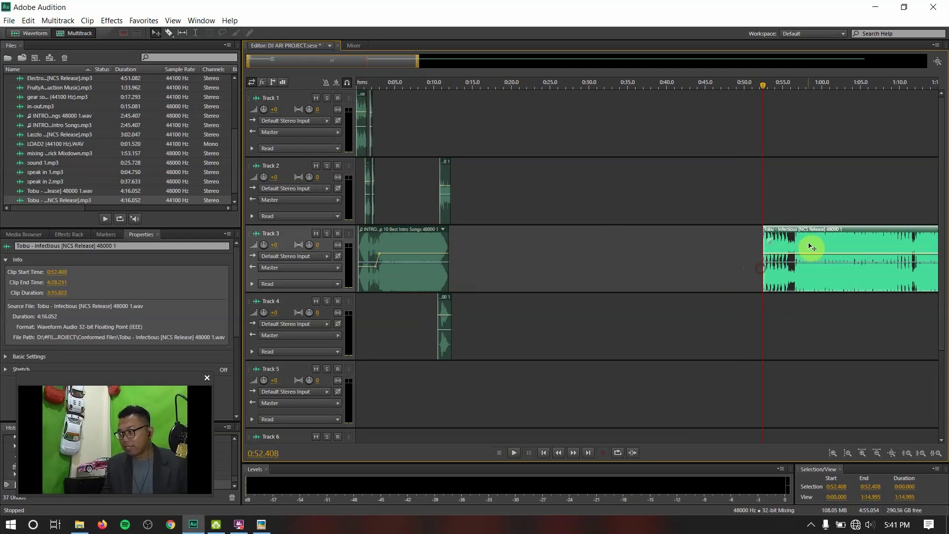
left_click_drag(821, 233, 509, 270)
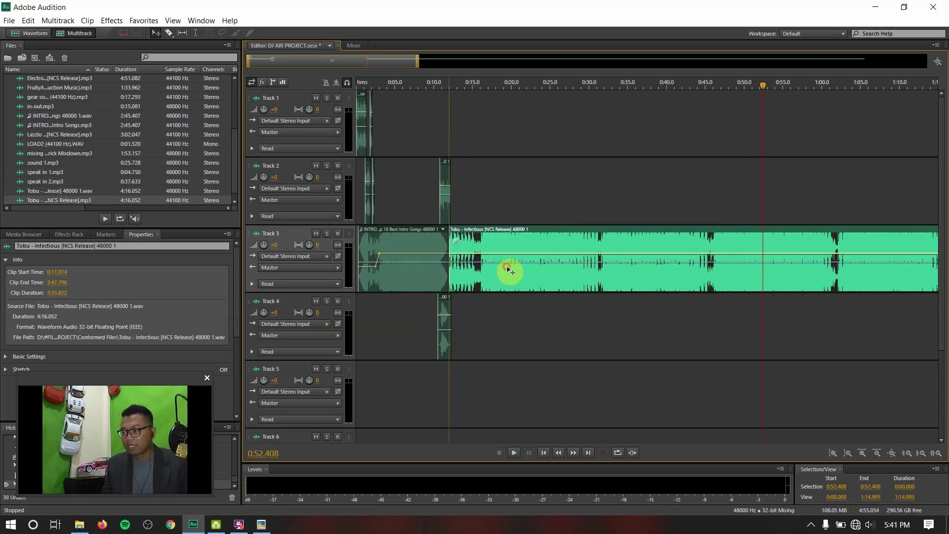
- Play the transition from the intro music into the Tobu clip, starting at about 0:10
left_click_drag(760, 87, 435, 170)
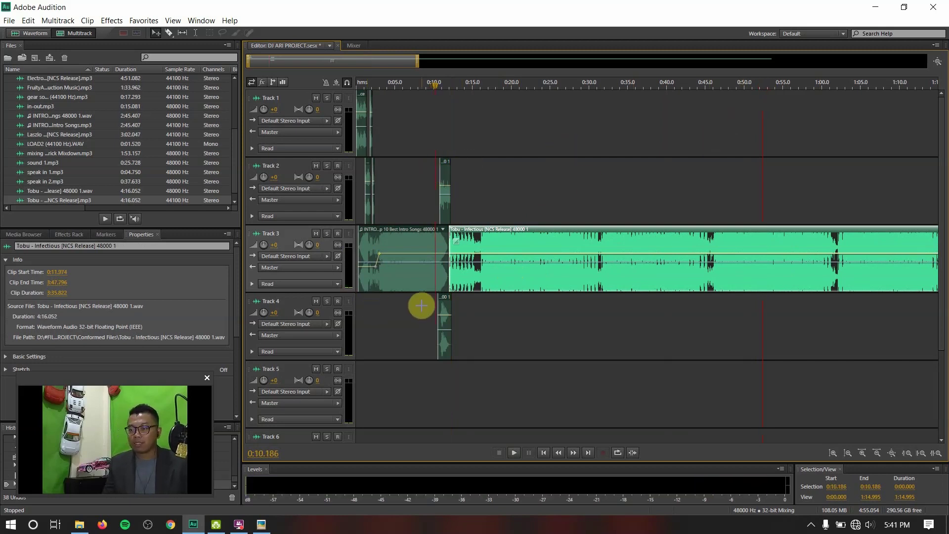
key("space")
left_click_drag(421, 59, 297, 69)
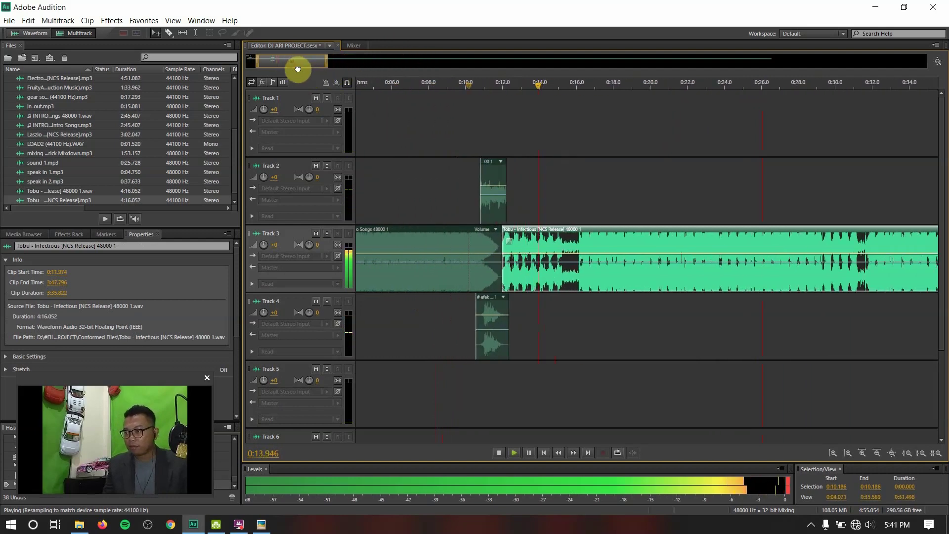
key("space")
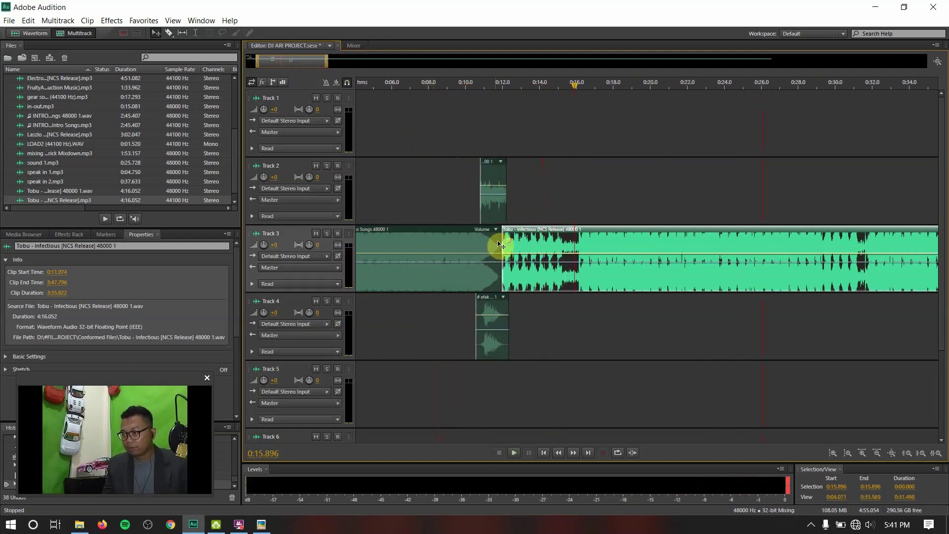
- Trim the Tobu clip's start closer to the drop and place it on Track 5, starting at about 0:11.3
left_click_drag(502, 245, 544, 385)
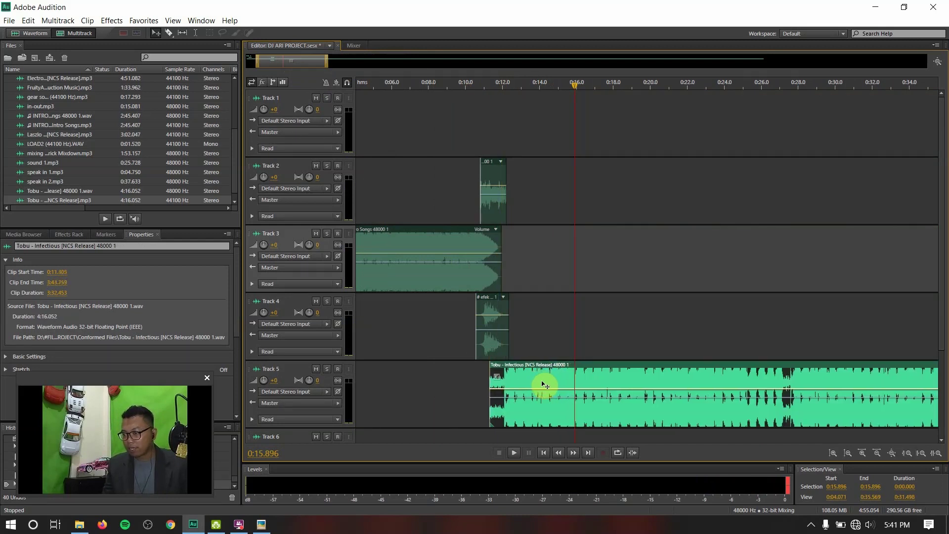
left_click(446, 84)
key("space")
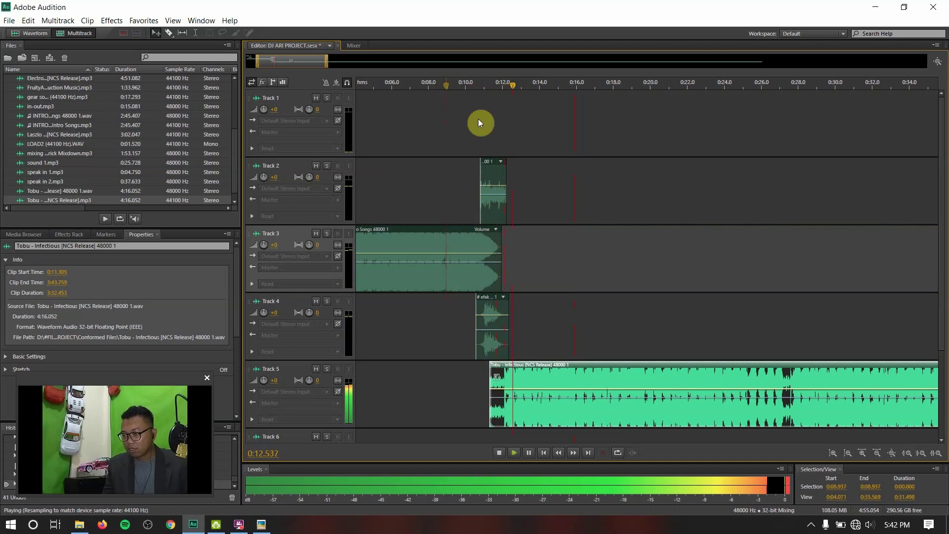
key("space")
- Shift the Tobu clip on Track 5 to start at about 0:11.65 and play the transition from about 0:10.6
left_click_drag(572, 370, 578, 368)
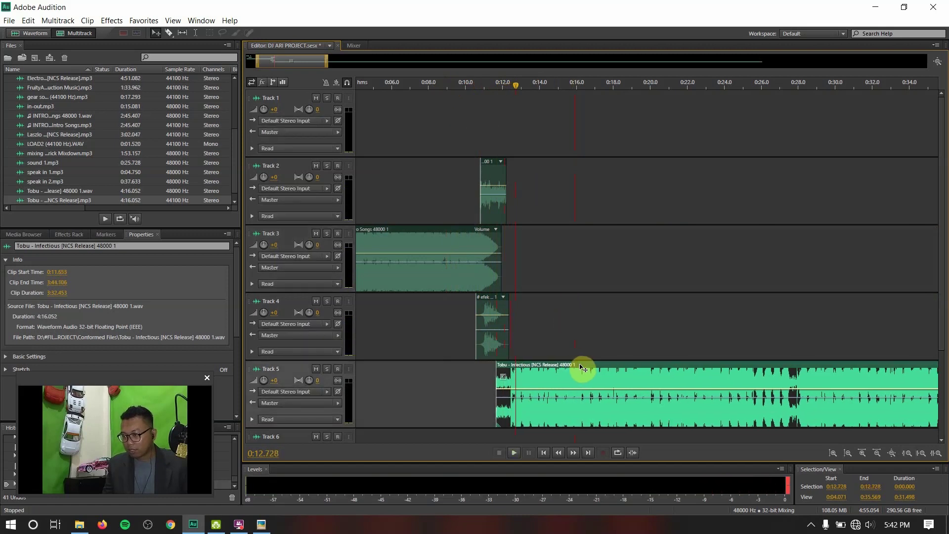
mouse_move(496, 381)
left_mouse_down()
mouse_move(474, 388)
mouse_move(497, 392)
left_mouse_up()
left_click(478, 84)
key("space")
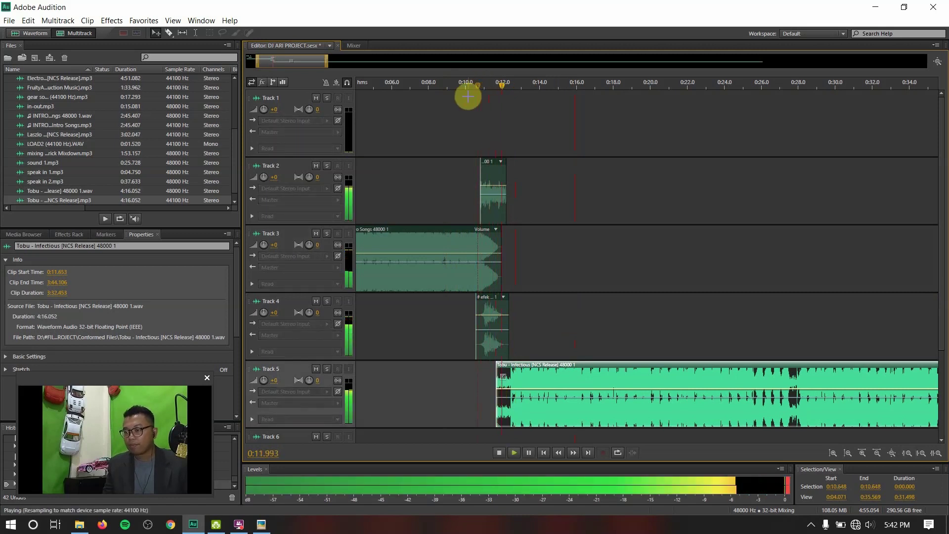
key("space")
- Move the Tobu clip on Track 5 to about 0:12.1 and extend its start back to about 0:11.2
left_click_drag(326, 61, 276, 61)
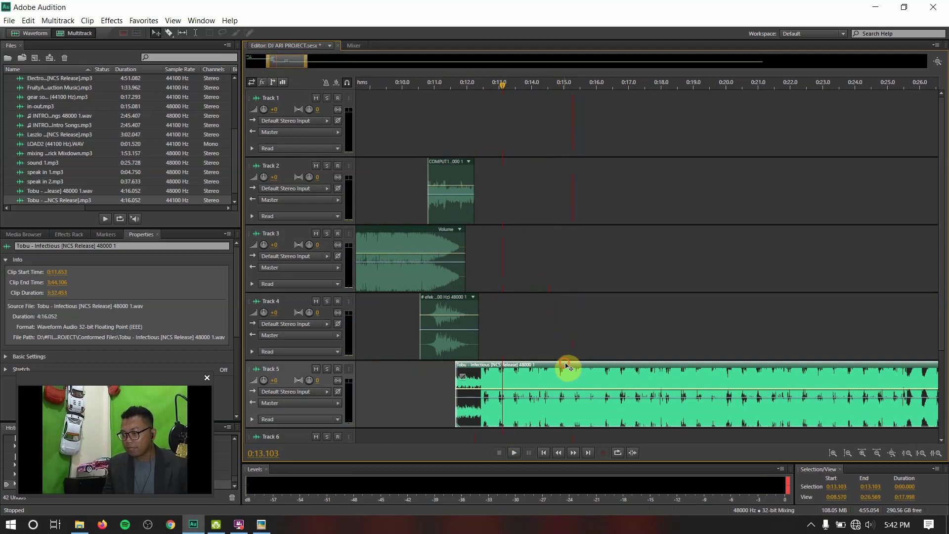
left_click_drag(565, 368, 580, 371)
left_click(468, 384)
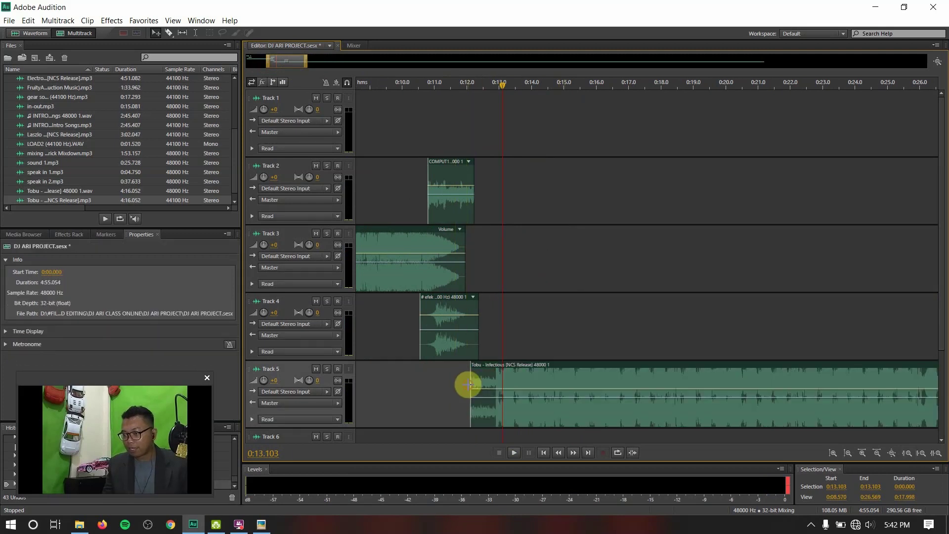
left_click(475, 382)
left_click_drag(469, 382, 444, 396)
- Fade in the Tobu clip by lowering the start of its volume envelope to -∞ dB, and save the session
left_click_drag(434, 433, 445, 440)
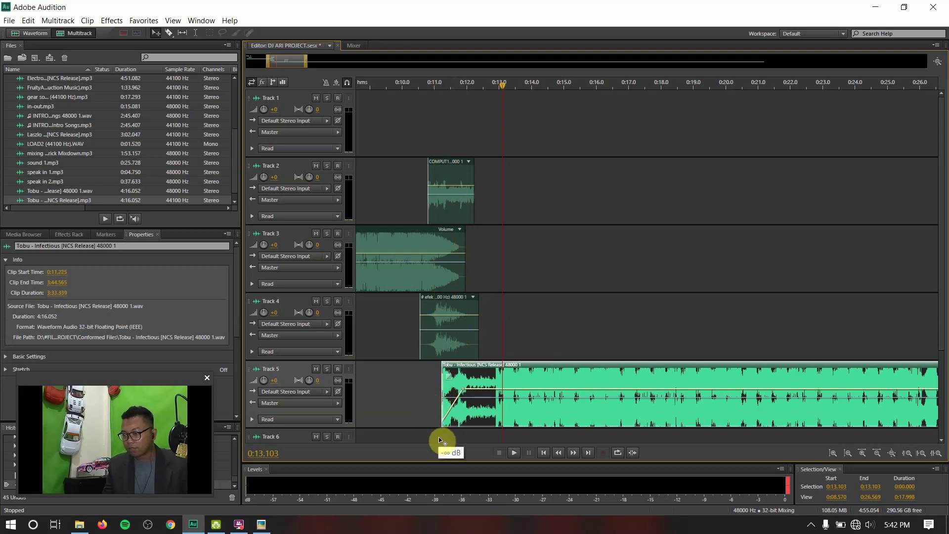
left_click(402, 86)
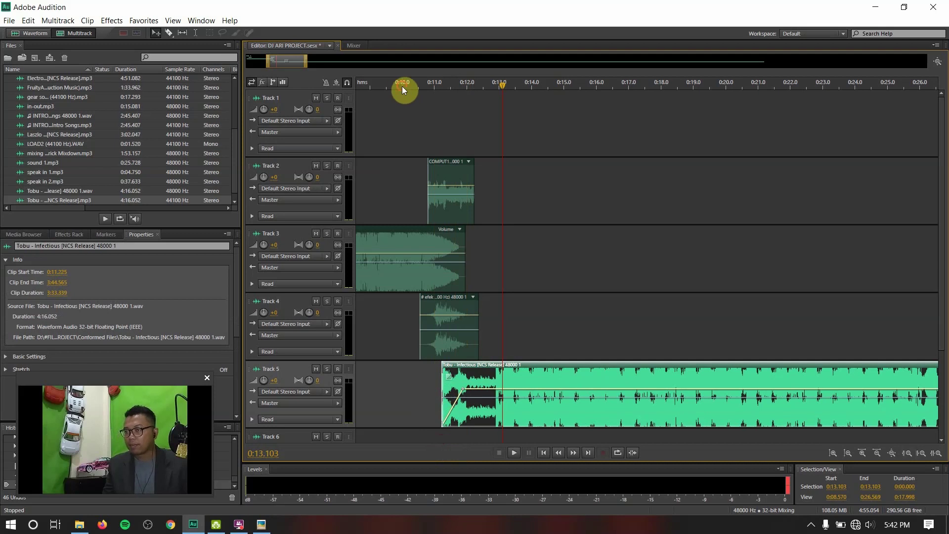
key("space")
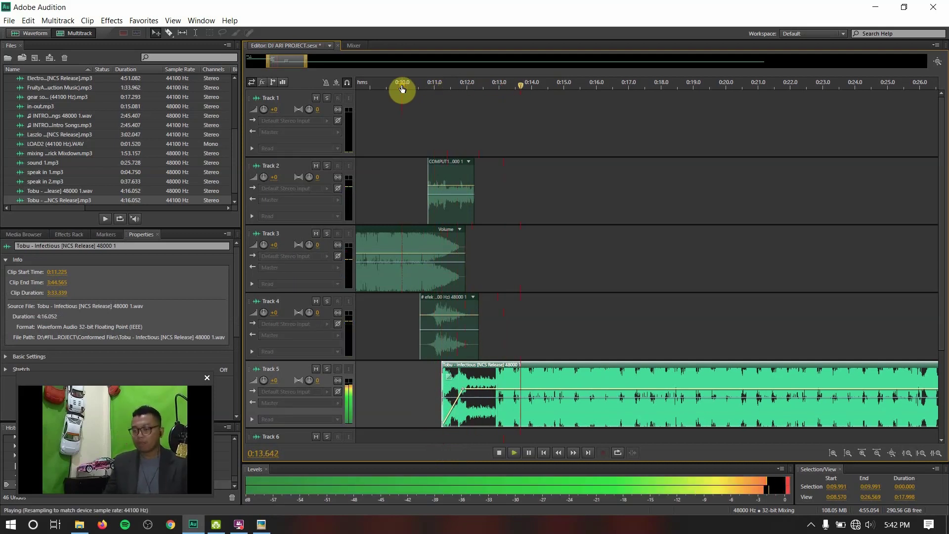
key("space")
key("ctrl+s")
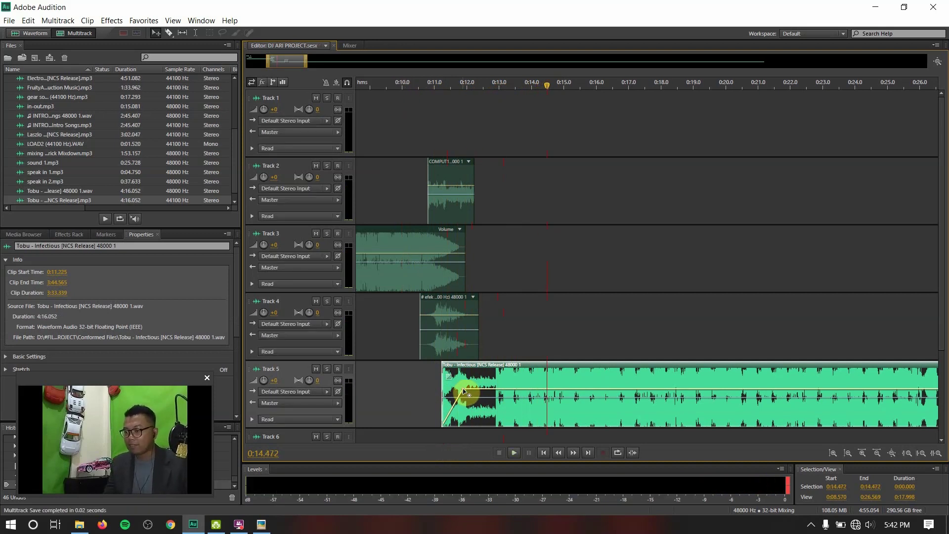
- Lower the Tobu clip's volume after the fade-in to about -16.9 dB and raise it back up near its earlier level
left_click_drag(463, 397, 462, 415)
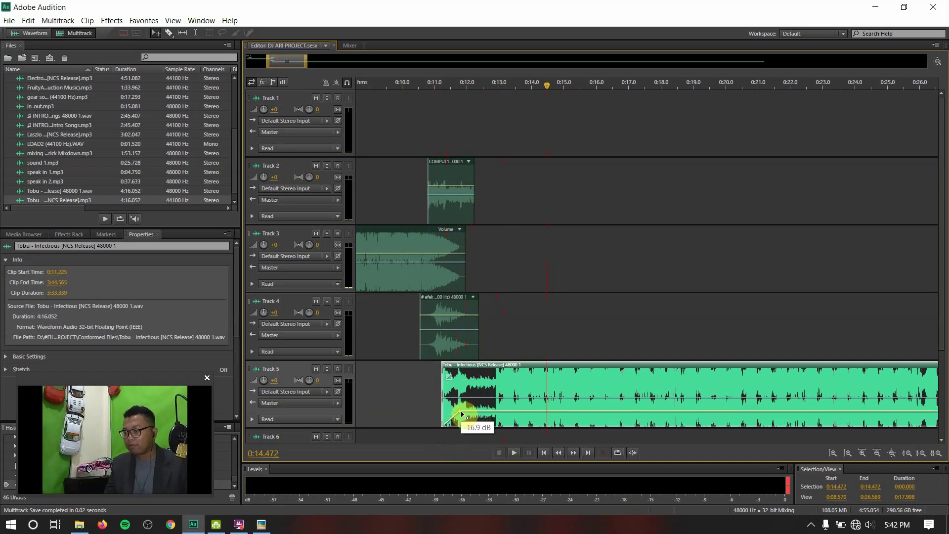
left_click_drag(463, 415, 462, 390)
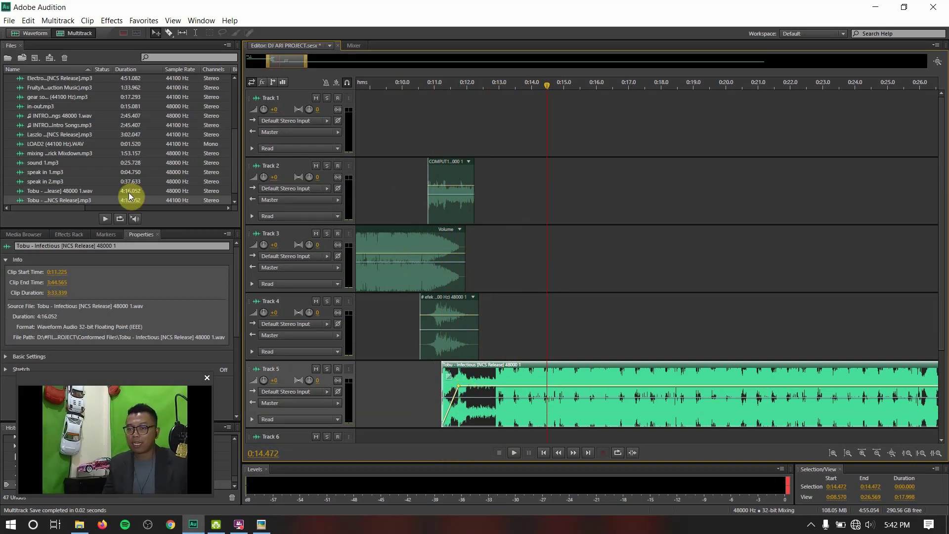
scroll(71, 173, "up", 4)
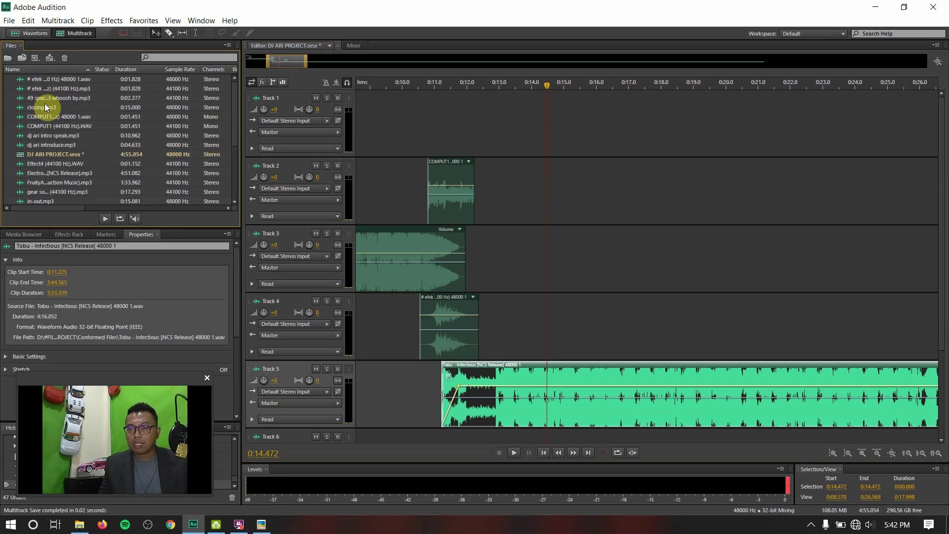
- Open dj ari introduce.mp3 in the waveform view and play it to hear the voice recording
left_click(31, 33)
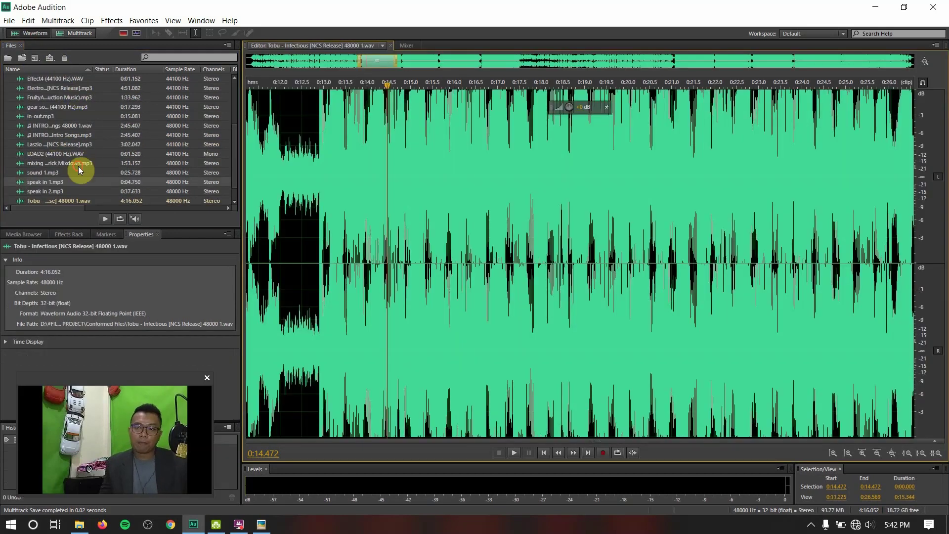
scroll(89, 177, "up", 3)
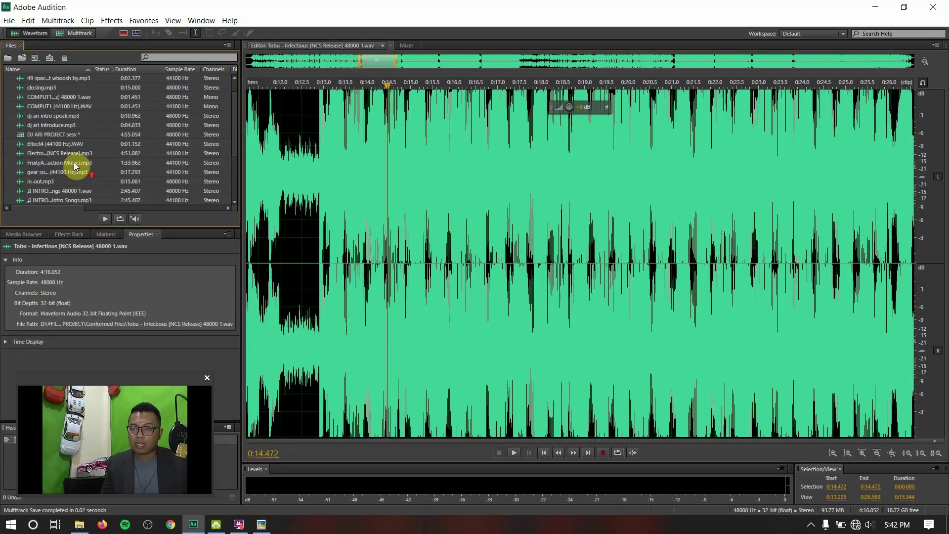
left_click(62, 126)
key("space")
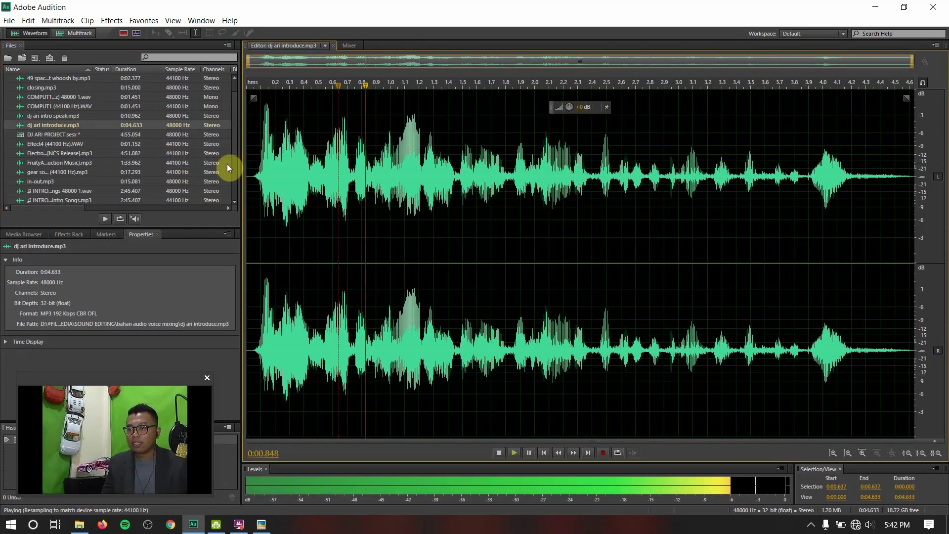
key("space")
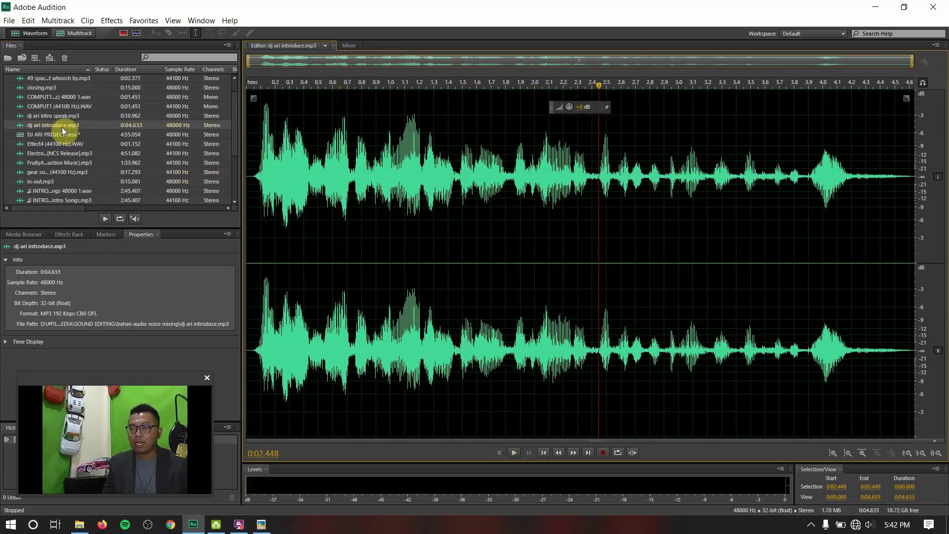
- Insert dj ari introduce.mp3 into the DJ ARI PROJECT session, place it on Track 2 at 0:13.000, and play from about 0:10.5
left_click(72, 34)
left_click(49, 123)
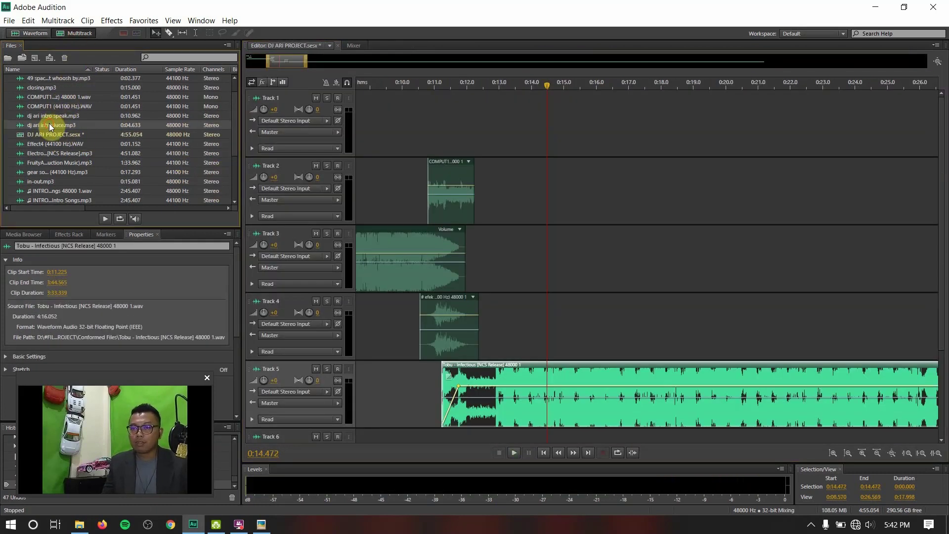
right_click(47, 121)
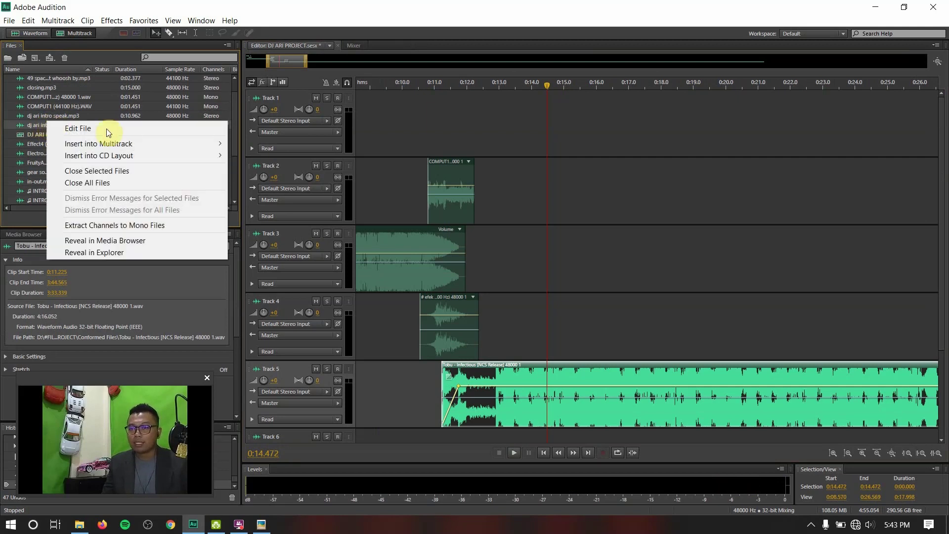
mouse_move(159, 149)
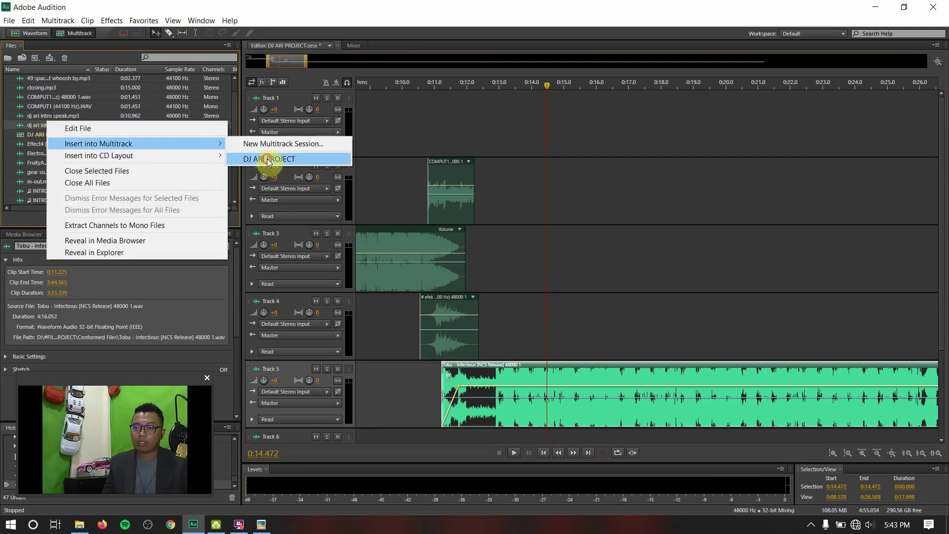
left_click(271, 158)
left_click_drag(630, 439, 582, 197)
left_click(420, 82)
key("space")
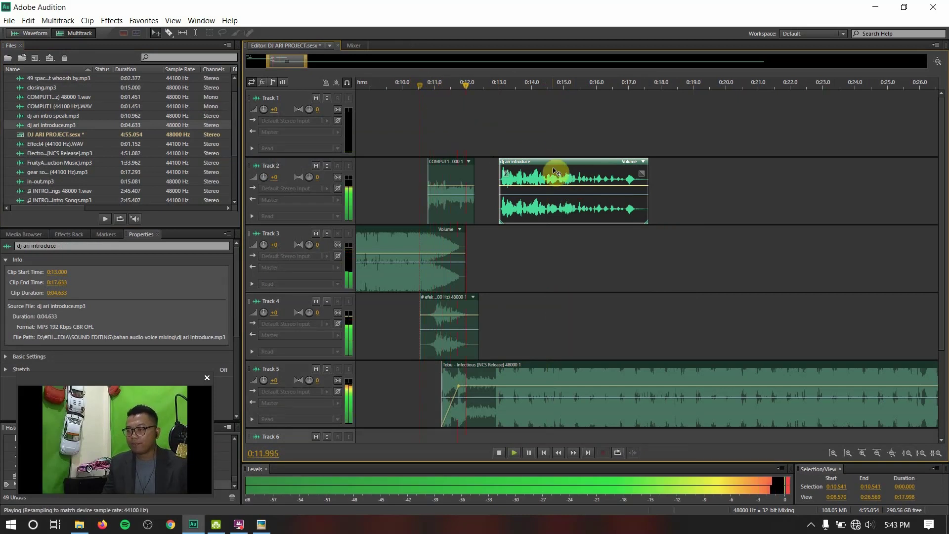
key("space")
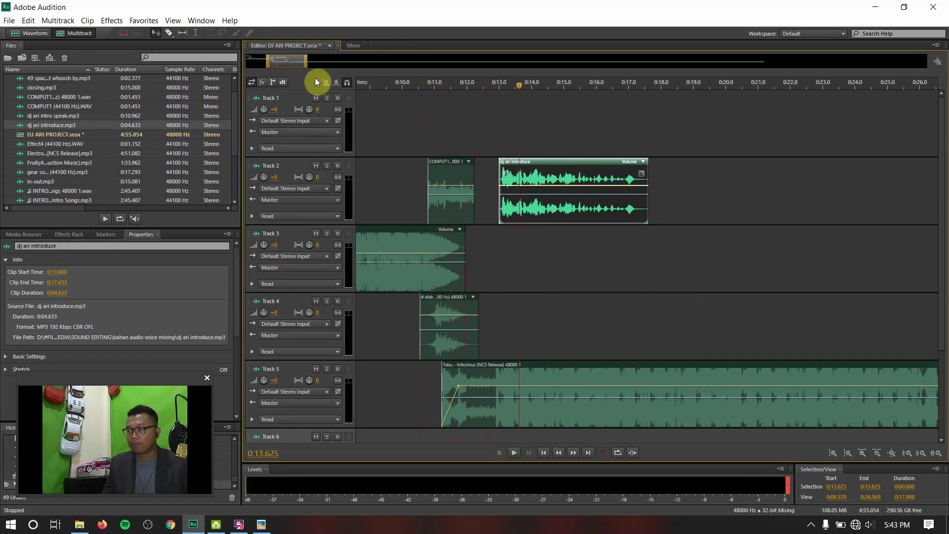
- Add a volume keyframe after the Tobu clip's fade-in and move the dj ari introduce clip to start at about 0:13.37
mouse_move(306, 65)
left_mouse_down()
mouse_move(378, 72)
mouse_move(303, 75)
left_mouse_up()
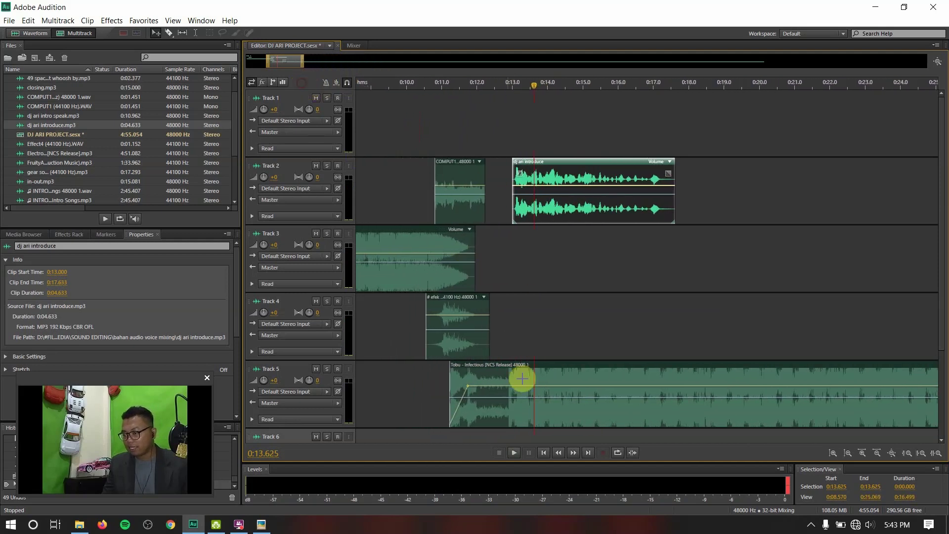
left_click(483, 391)
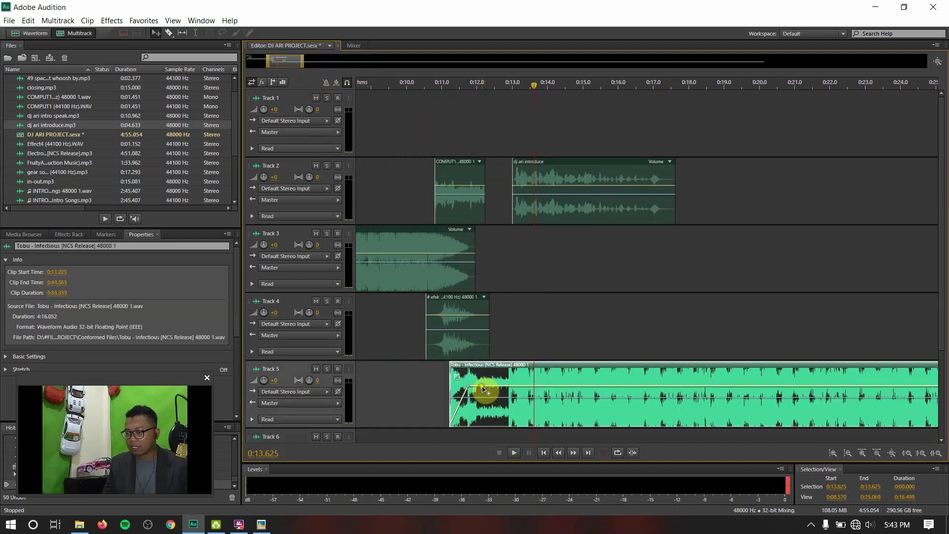
left_click_drag(576, 166, 591, 165)
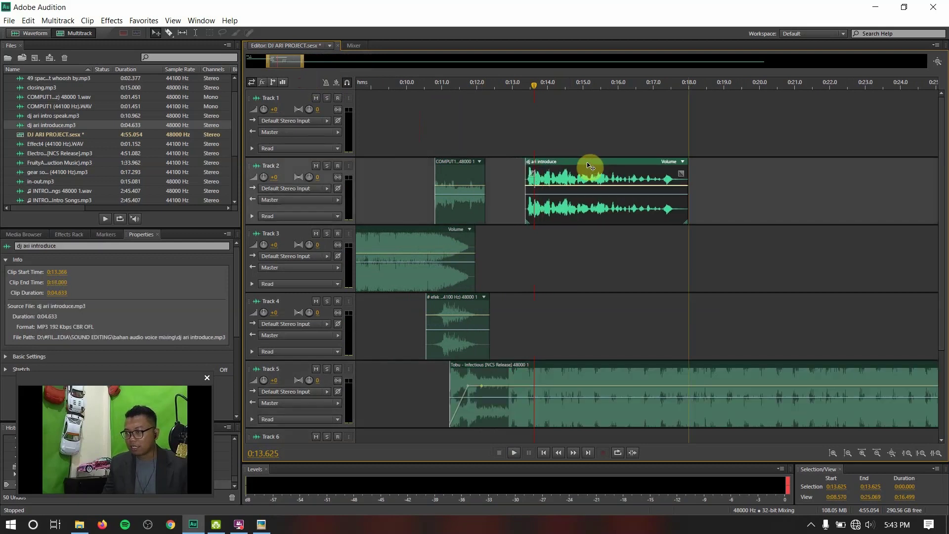
- Duck the Tobu clip's volume under the voice with envelope keyframes dropping from about 0:13.0, and play from about 0:10.9
left_click_drag(509, 392, 505, 410)
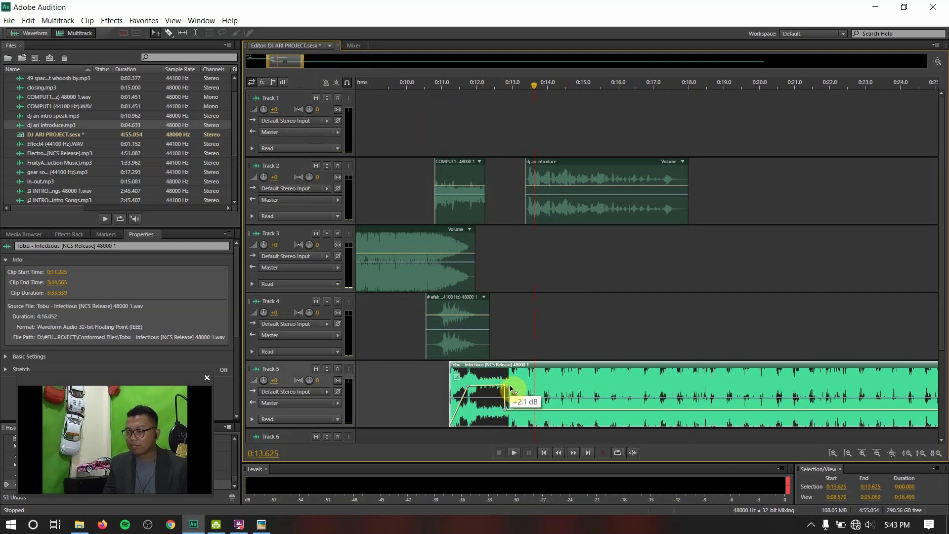
left_click_drag(505, 412, 512, 386)
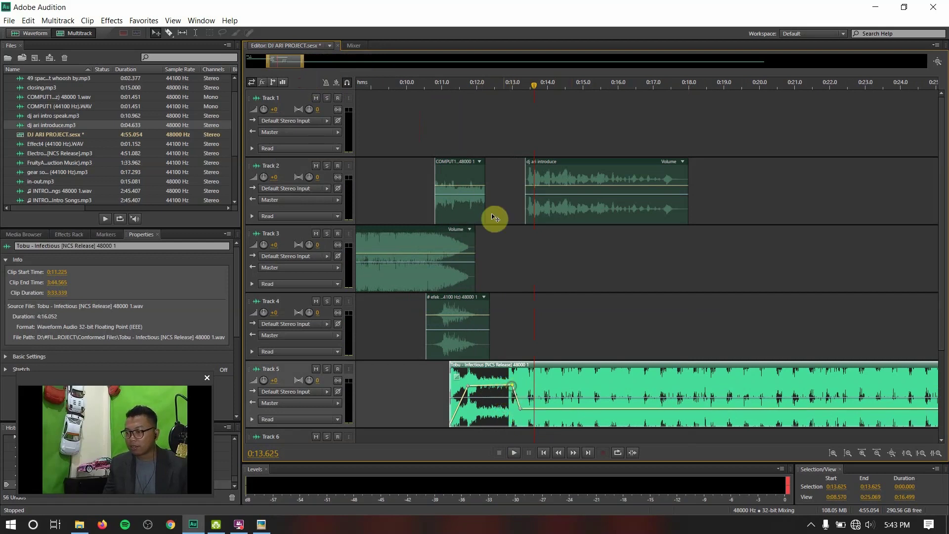
left_click(438, 85)
key("space")
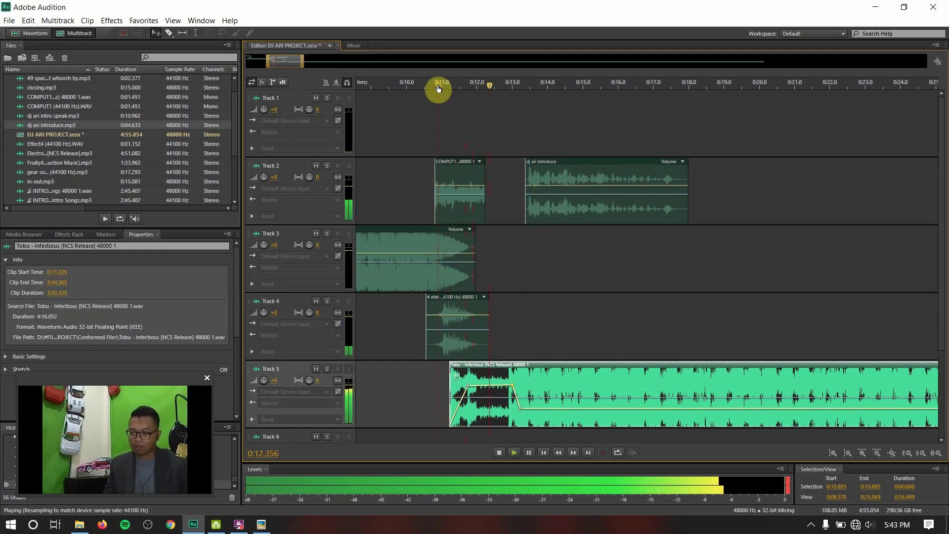
key("space")
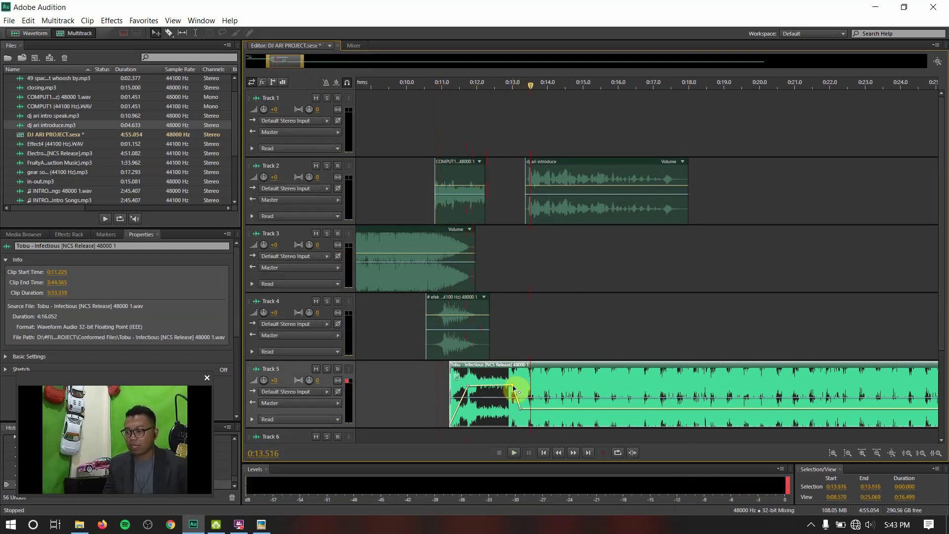
- Play the ducked transition from about 0:10.7 and move the dj ari introduce clip on Track 2 to about 0:13.7
left_click(430, 85)
key("space")
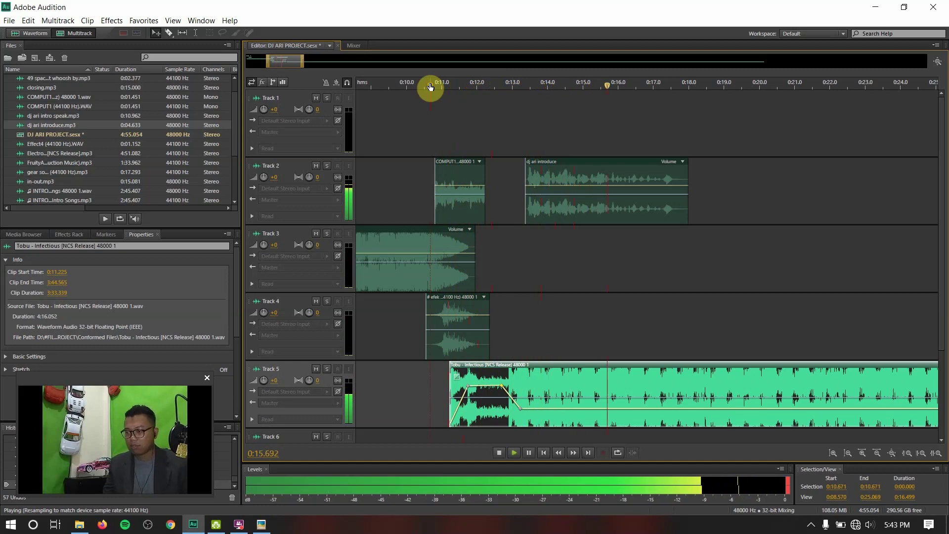
key("space")
left_click(566, 167)
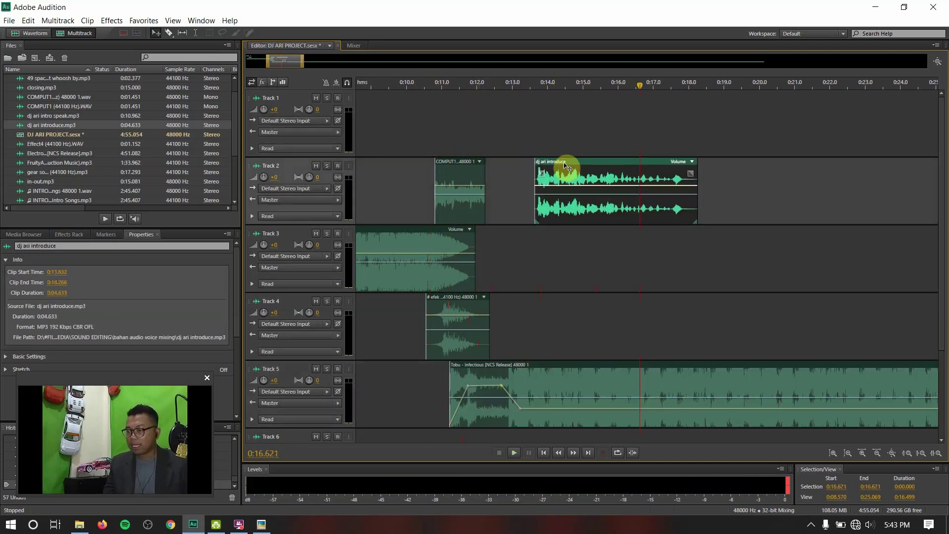
left_click_drag(566, 166, 568, 167)
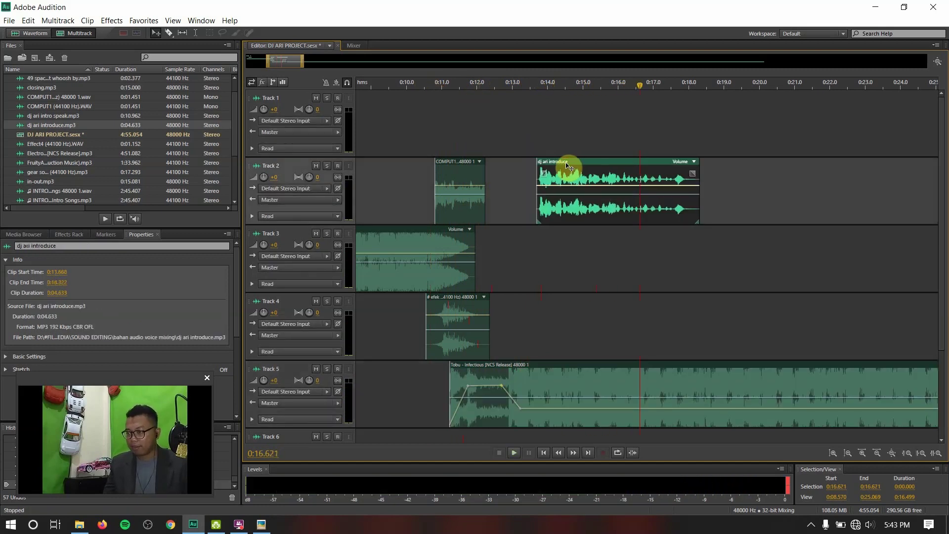
- Start the Tobu clip's volume drop at about 0:13.1, slightly lower the levels before and after it, and play from about 0:11.5
left_click(501, 389)
left_click_drag(514, 390, 468, 390)
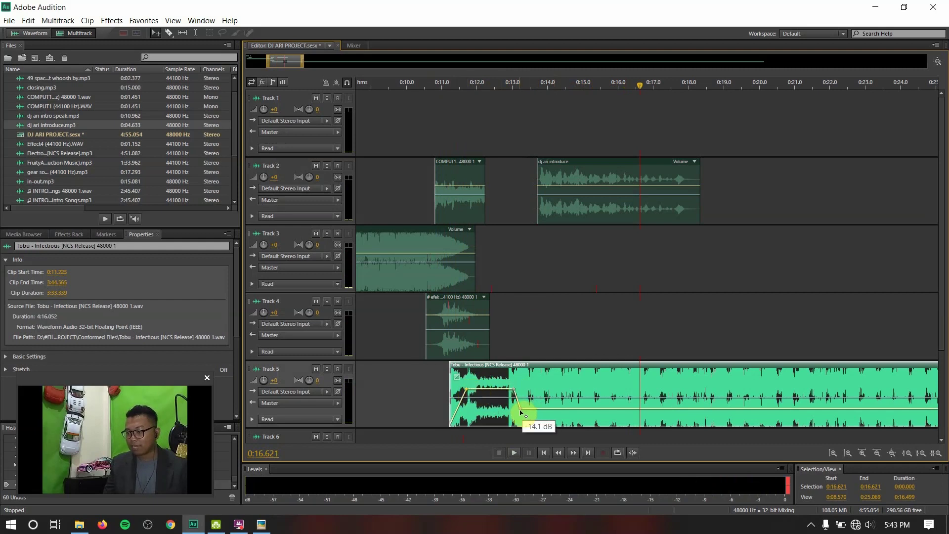
left_click_drag(522, 411, 524, 413)
left_click(458, 85)
key("space")
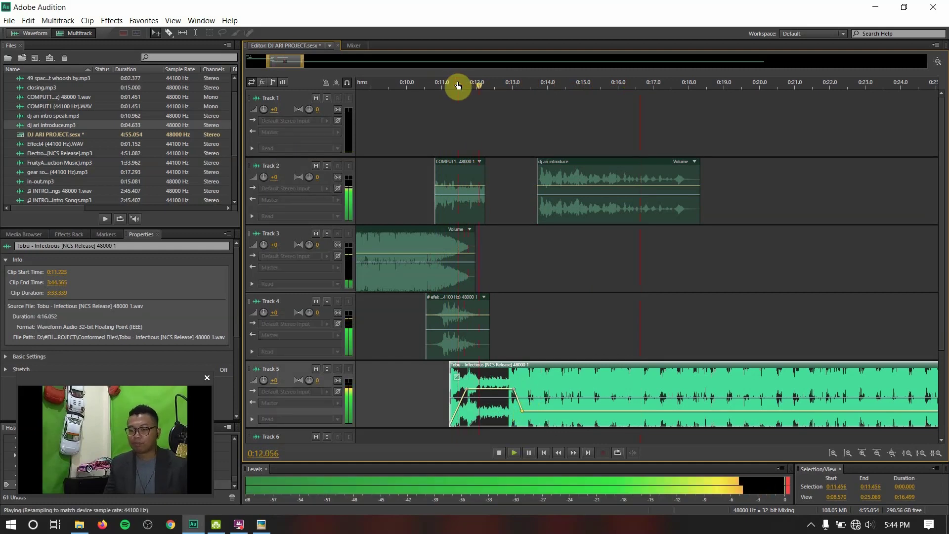
key("space")
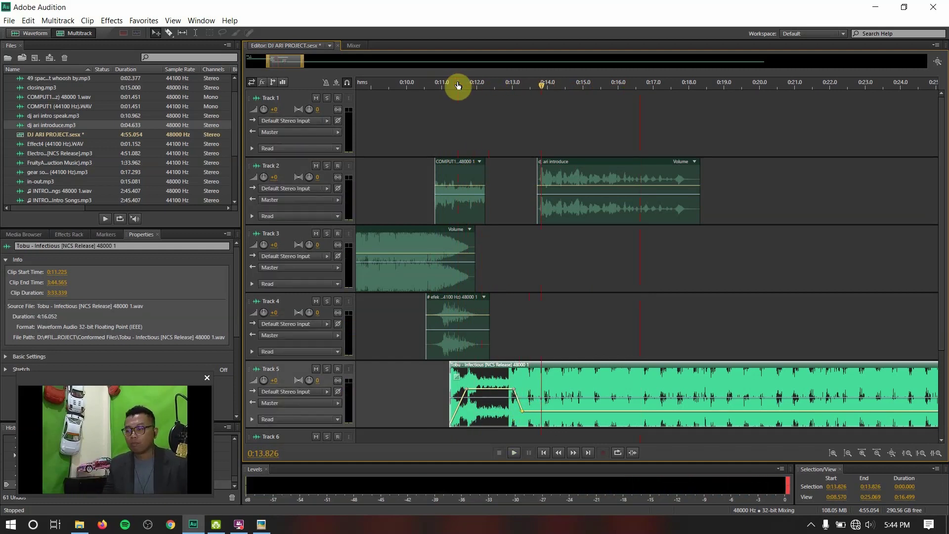
- Raise the Tobu clip's ducked volume to about -7.9 dB and play the transition from about 0:11.6
left_click_drag(524, 413, 519, 401)
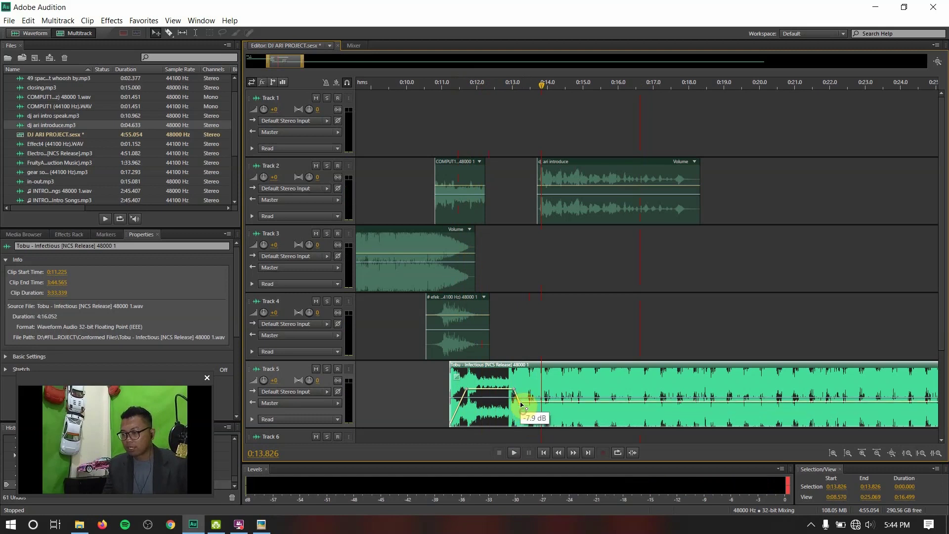
left_click(463, 89)
key("space")
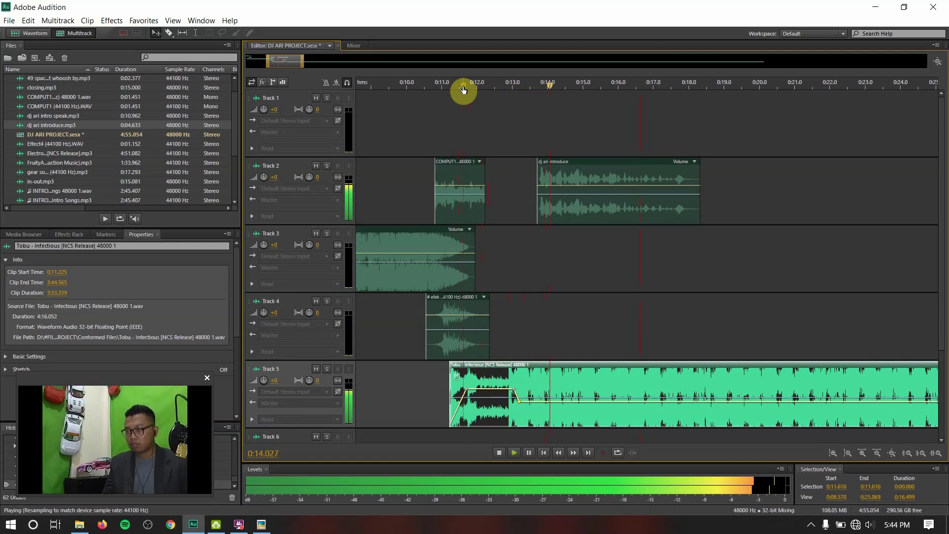
key("space")
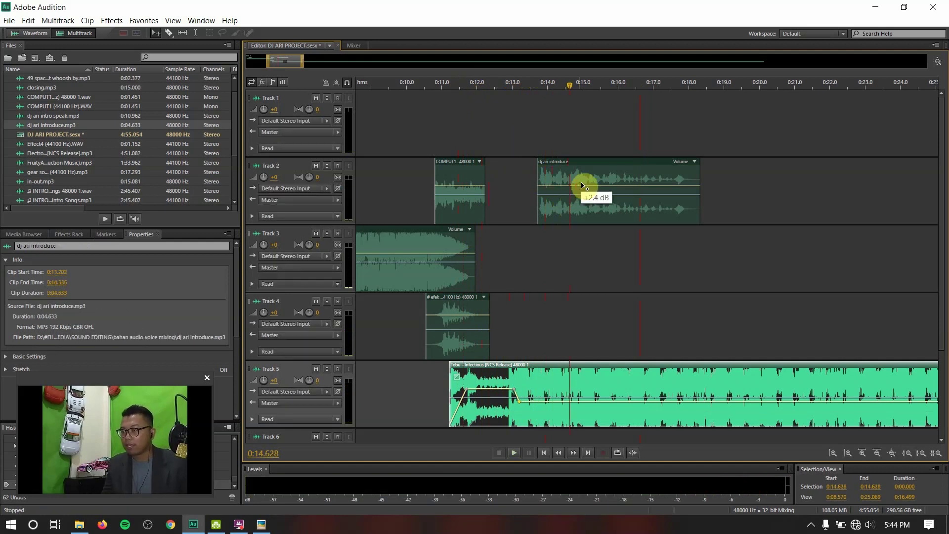
- Raise the volume envelope of the dj ari introduce clip on Track 2 and play it from about 0:14.6
left_click(581, 187)
key("space")
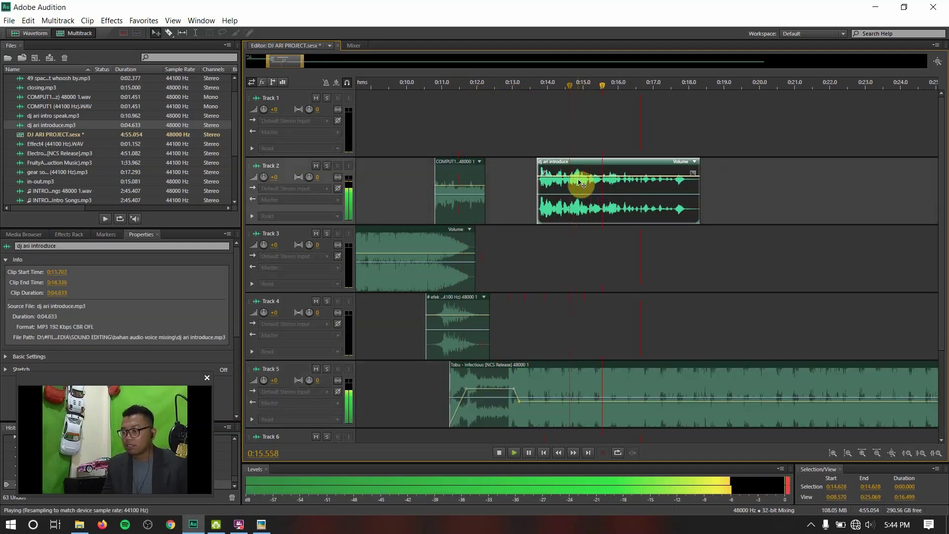
key("space")
- Lower the Tobu clip's volume both before and after the drop, and play the transition from about 0:10.9
left_click_drag(522, 404, 464, 398)
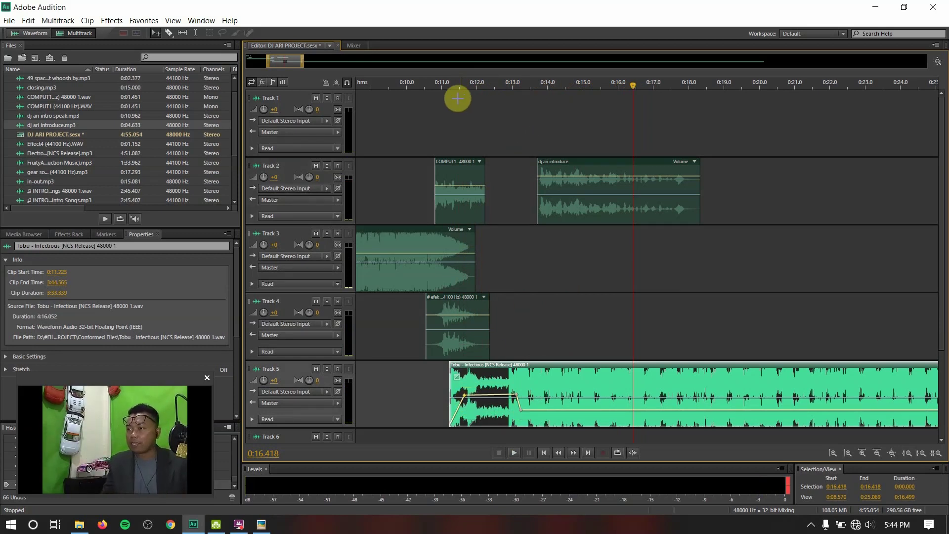
key("space")
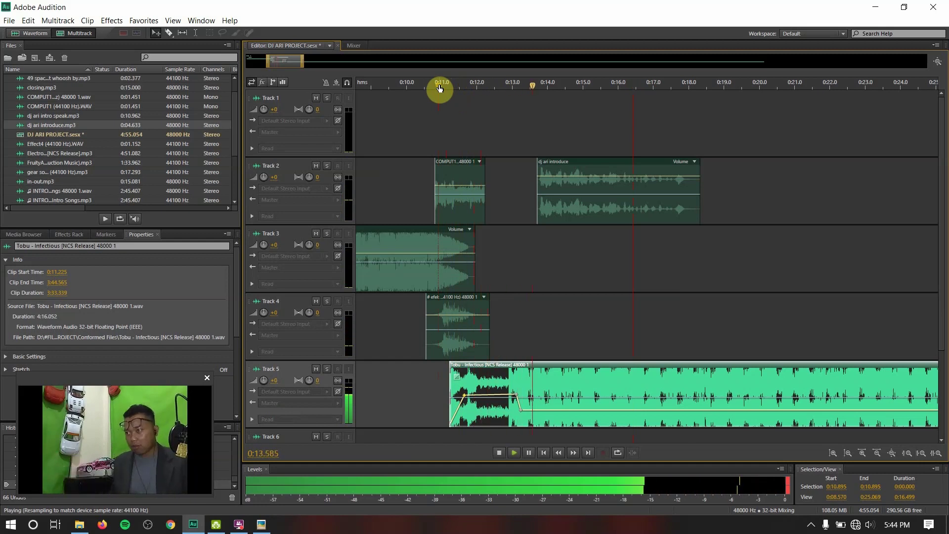
key("space")
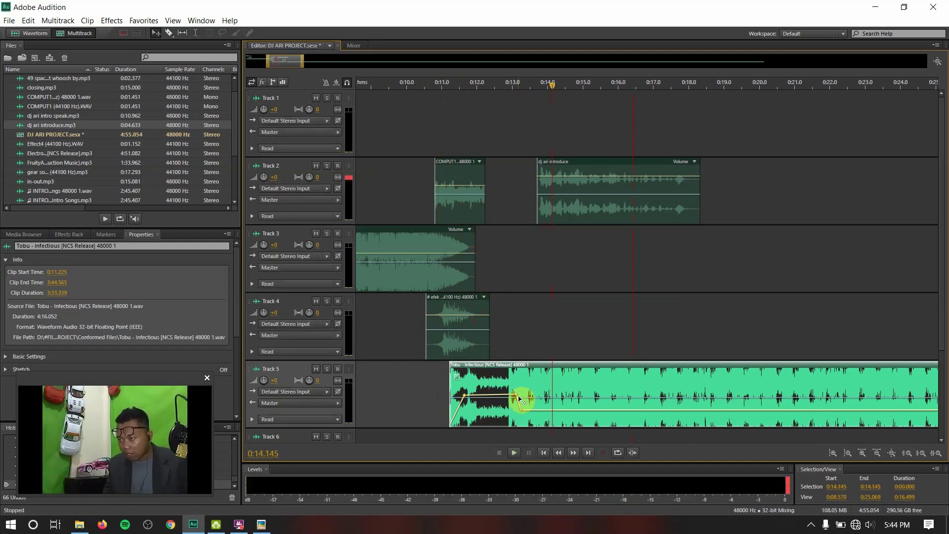
- Start the Tobu clip's volume drop at about 0:12.7, set its ducked level to about -15.2 dB, and play the transition from about 0:11.1
mouse_move(519, 403)
left_mouse_down()
mouse_move(523, 413)
mouse_move(523, 404)
left_mouse_up()
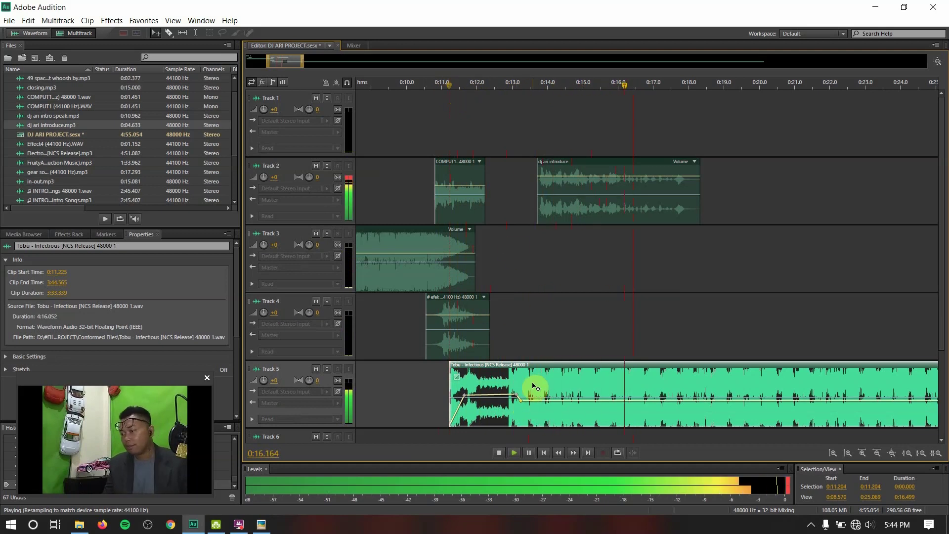
key("space")
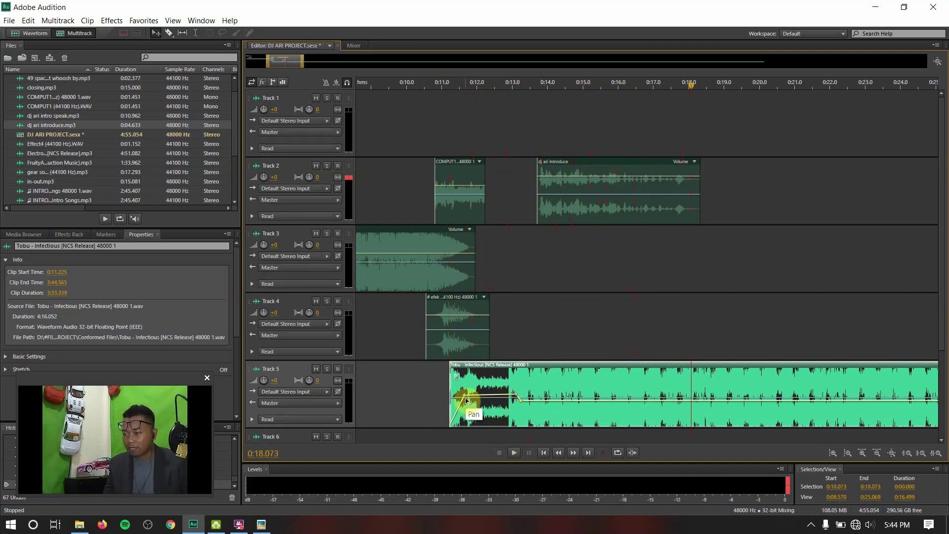
mouse_move(523, 405)
left_mouse_down()
mouse_move(499, 396)
mouse_move(523, 412)
left_mouse_up()
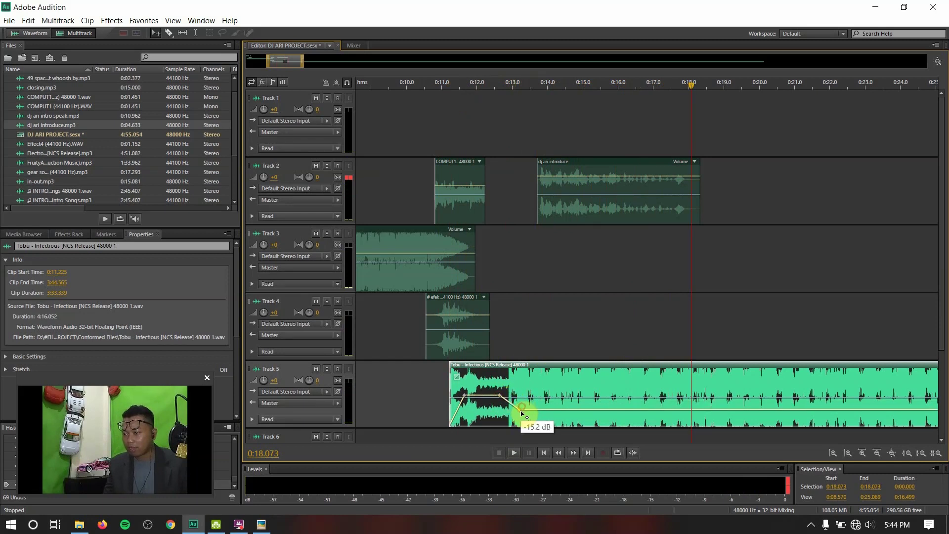
key("space")
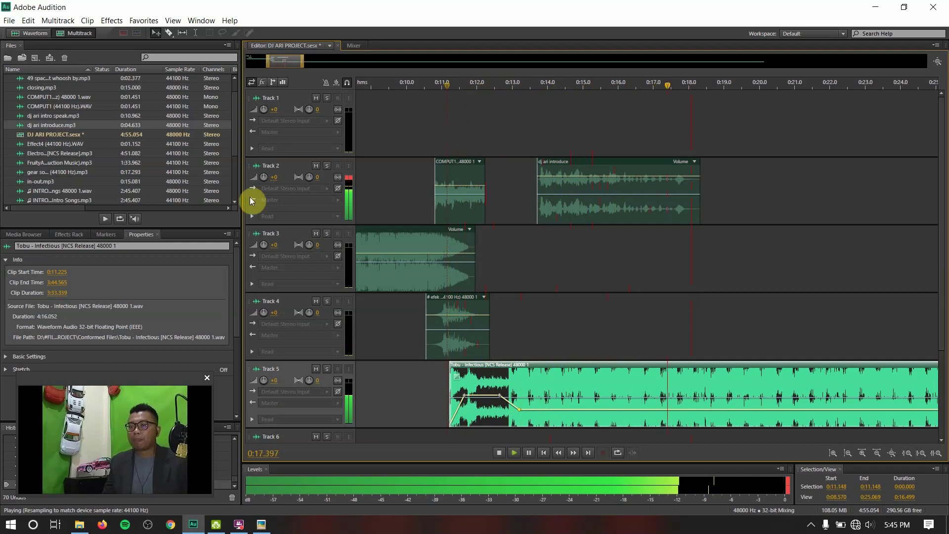
key("space")
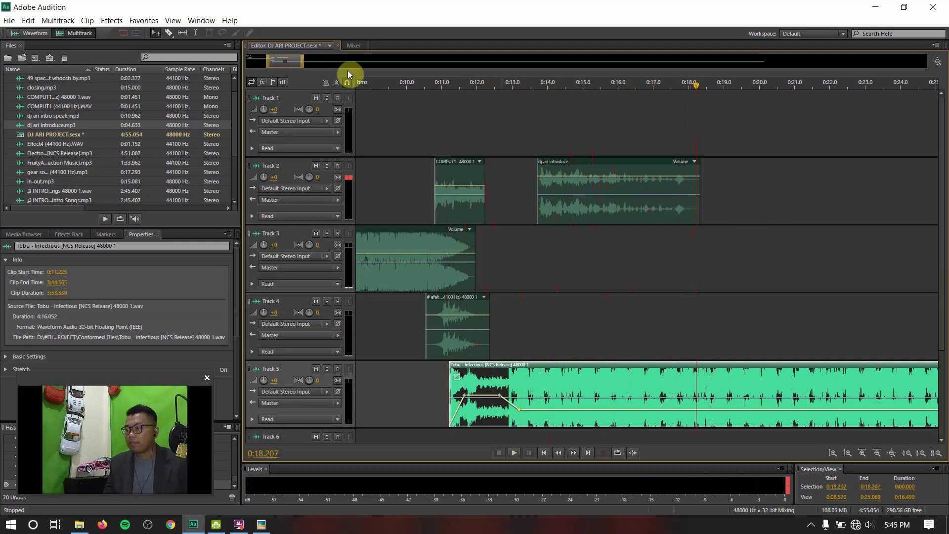
left_click_drag(267, 62, 279, 69)
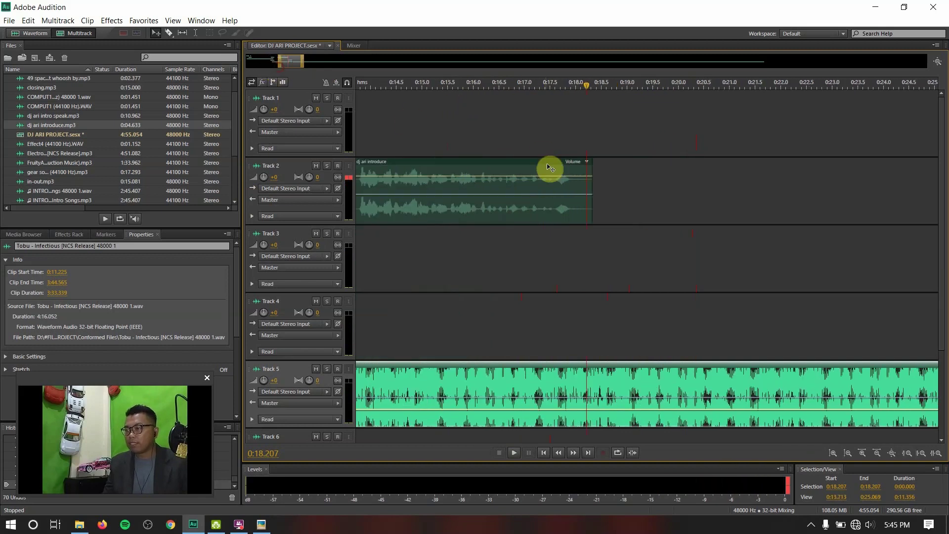
- Trim the end of the dj ari introduce clip on Track 2 back to about 0:18.0 and save the session
left_click_drag(589, 195, 578, 212)
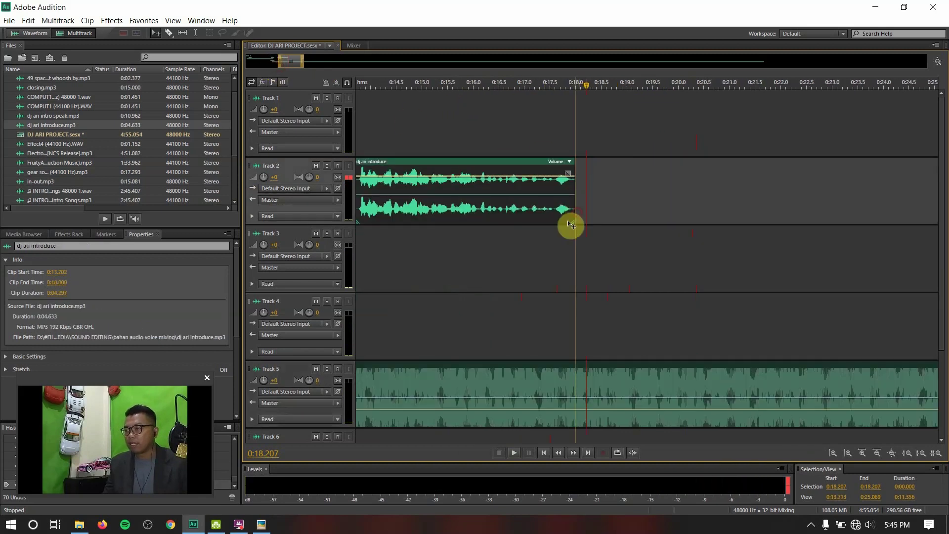
key("ctrl+s")
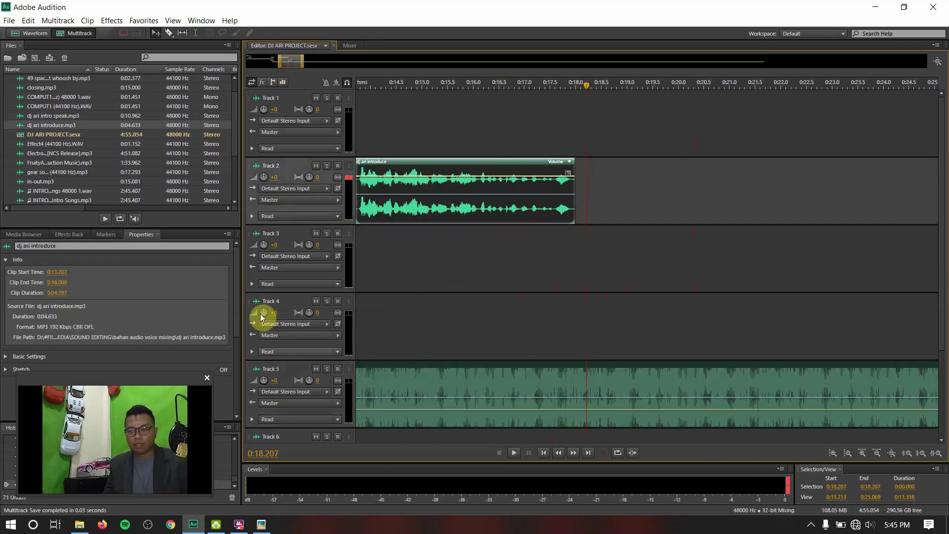
- Check the master.JPG layout plan, and place dj ari intro speak.mp3 on Track 2 right after the dj ari introduce clip
left_click(260, 525)
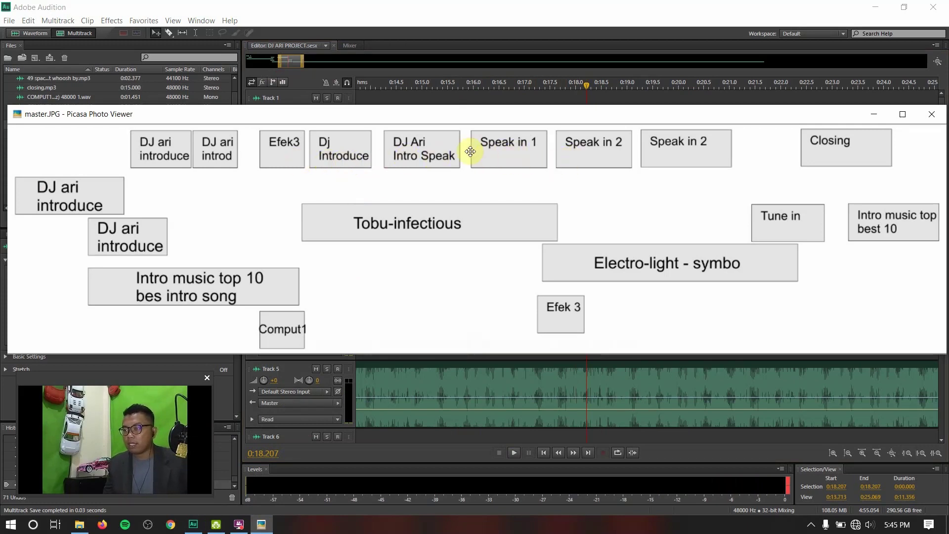
left_click(400, 17)
mouse_move(42, 117)
left_mouse_down()
mouse_move(600, 178)
mouse_move(611, 199)
mouse_move(582, 200)
mouse_move(595, 211)
left_mouse_up()
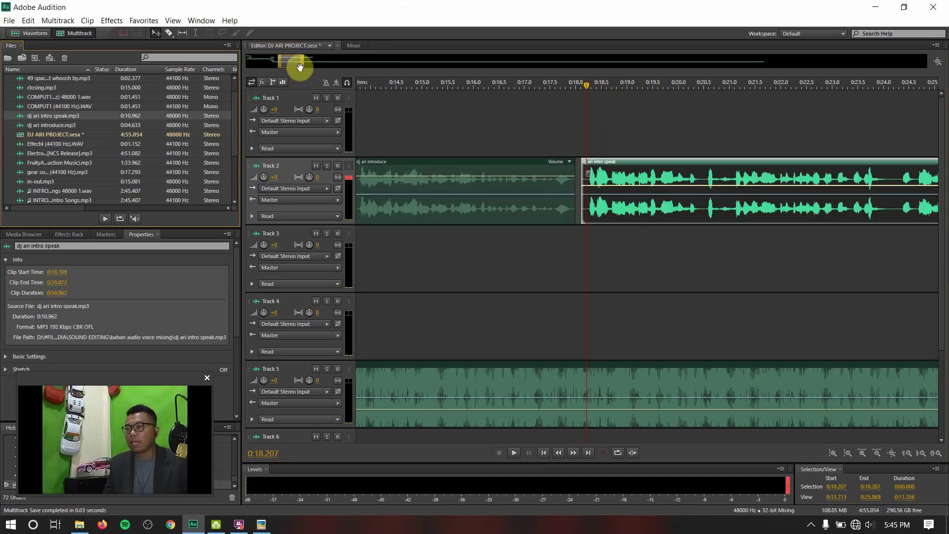
- Raise the volume envelope of the dj ari intro speak clip and play the clip through to its end
left_click_drag(301, 66, 375, 82)
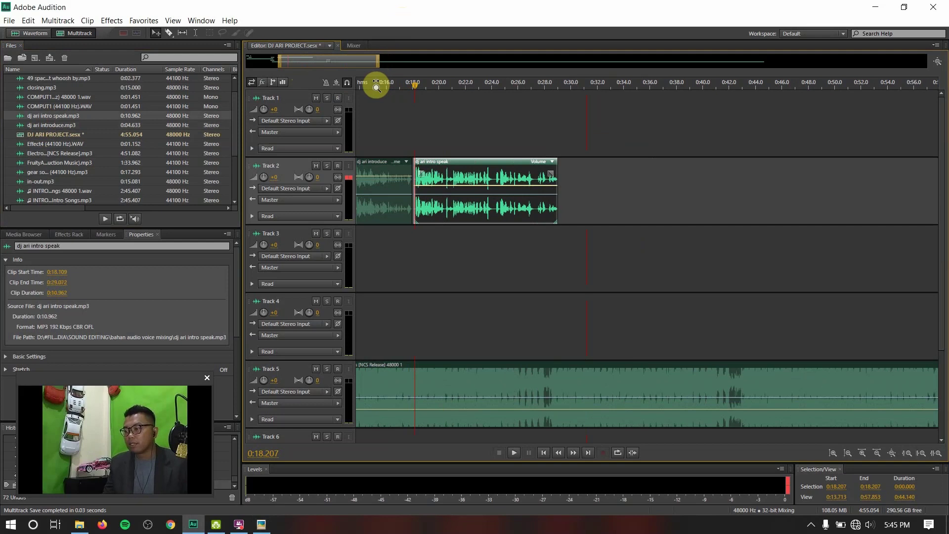
key("space")
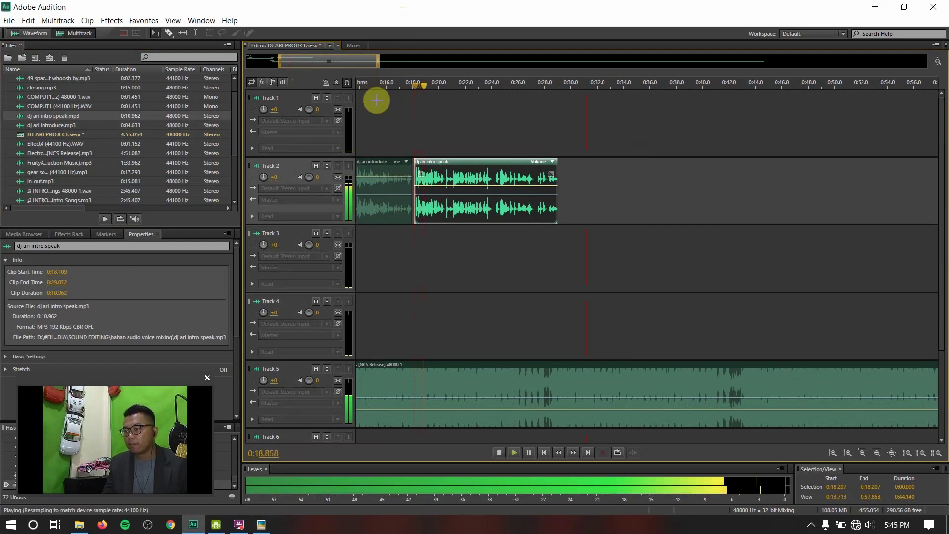
key("space")
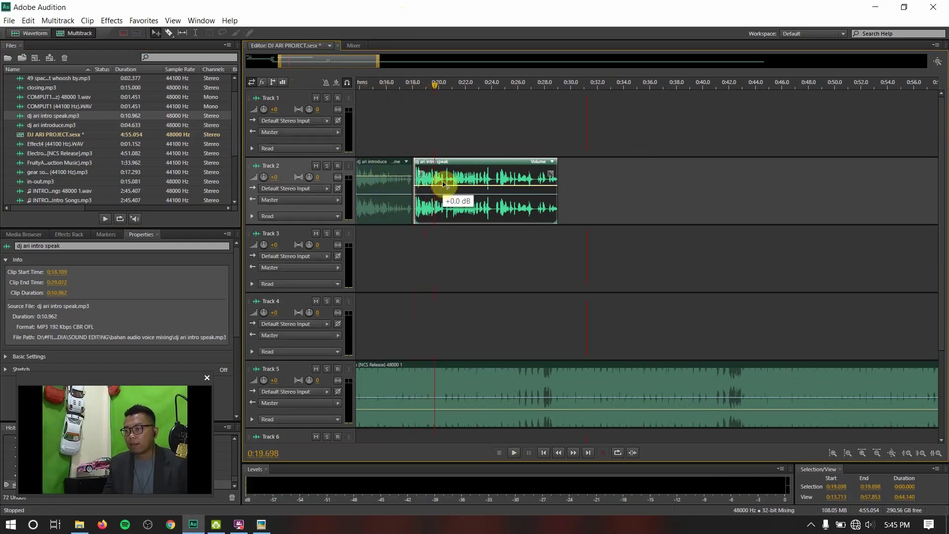
key("space")
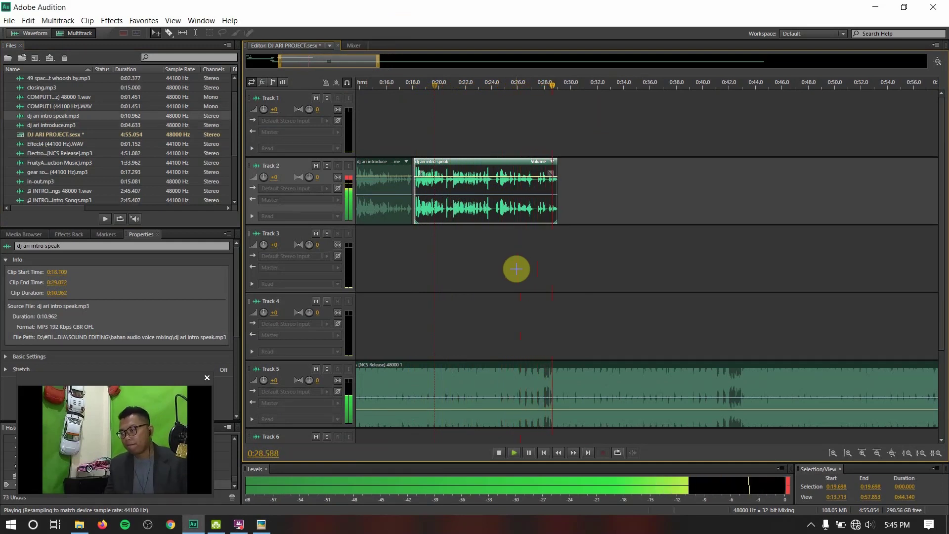
key("space")
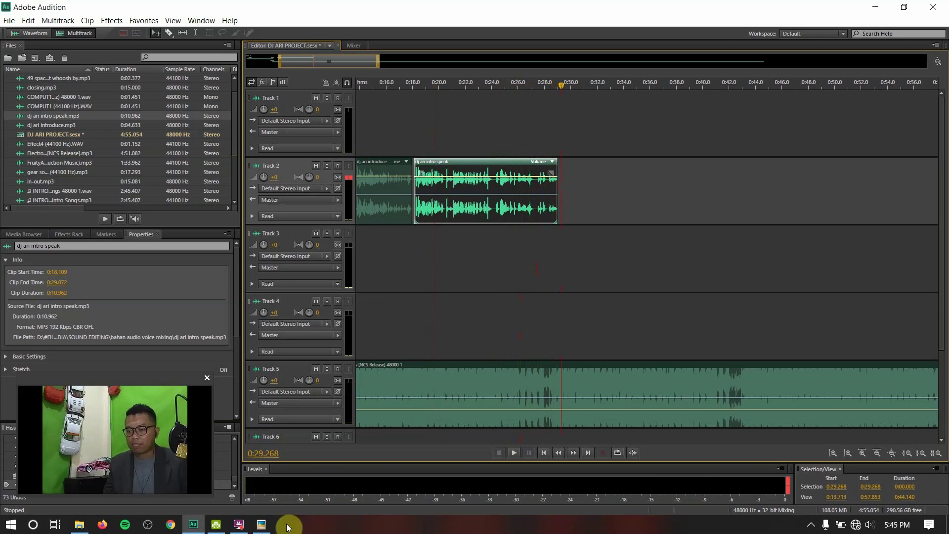
- Check the layout plan again and place speak in 1.mp3 on Track 2 after dj ari intro speak, at about 0:29.3
left_click(267, 525)
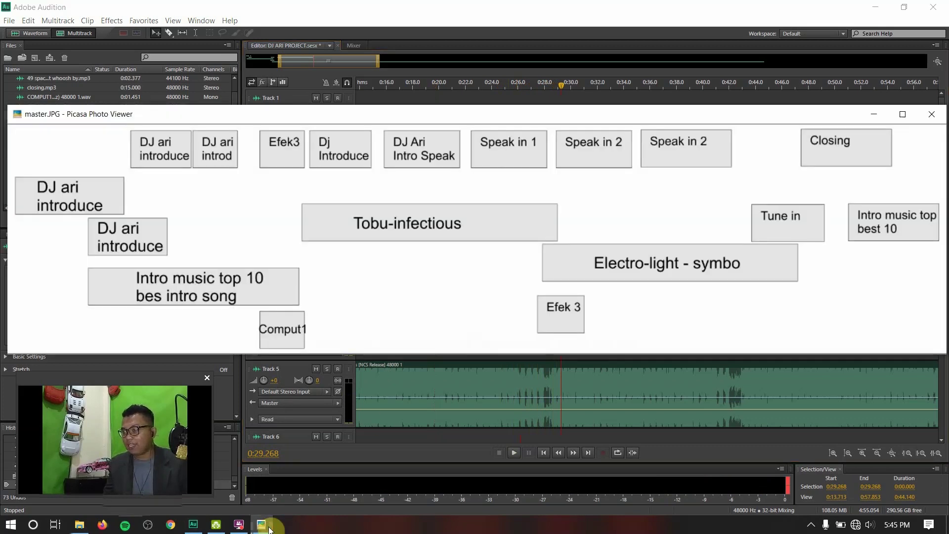
left_click(267, 526)
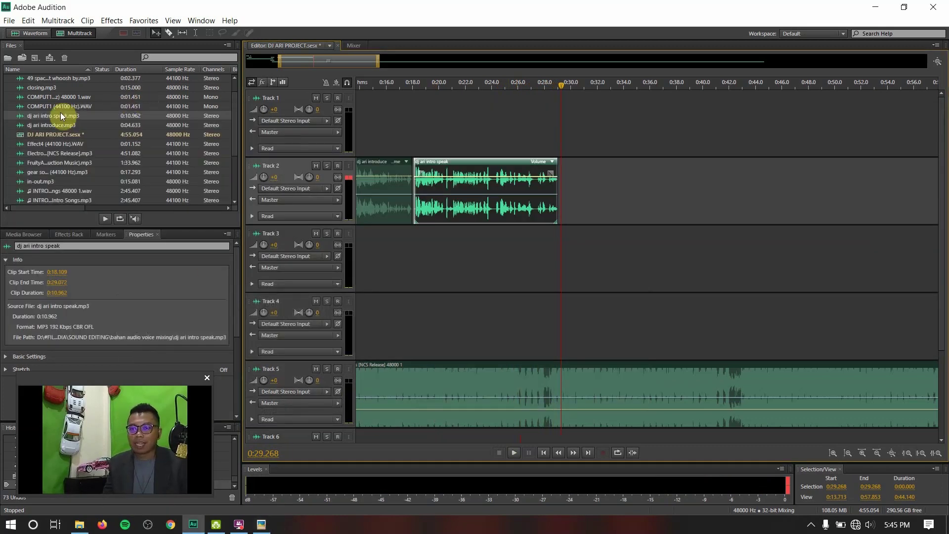
scroll(61, 116, "down", 3)
left_click(45, 163)
left_click_drag(45, 166, 564, 201)
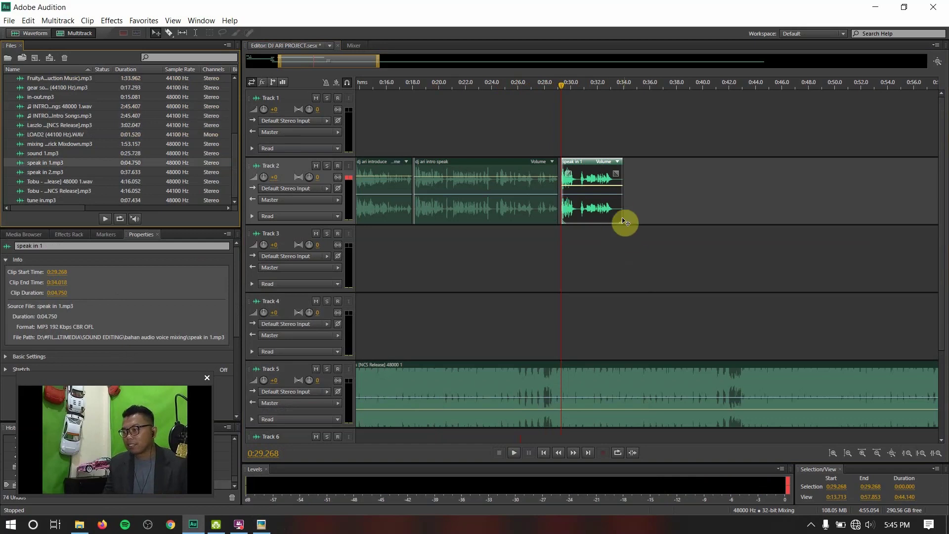
- Play the speak in 1 clip past its end and save the session
key("space")
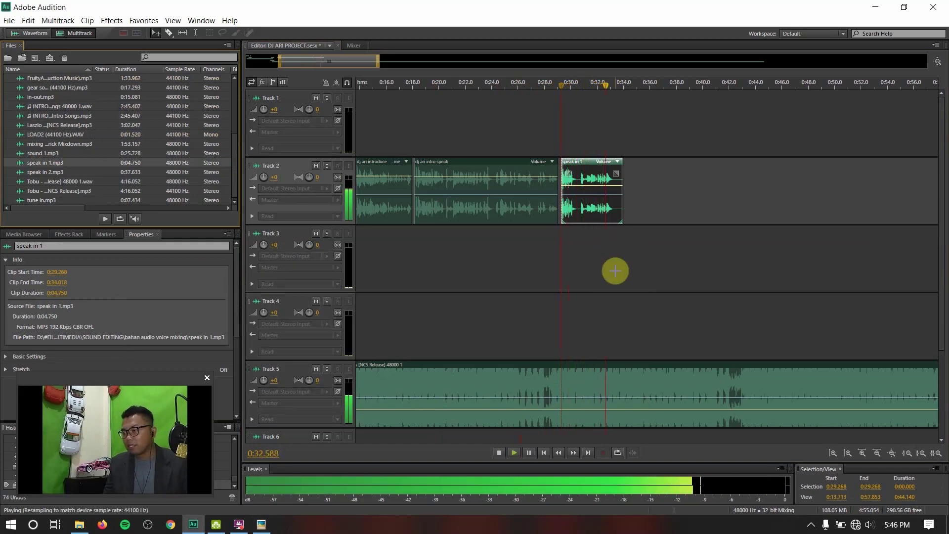
key("space")
key("ctrl+s")
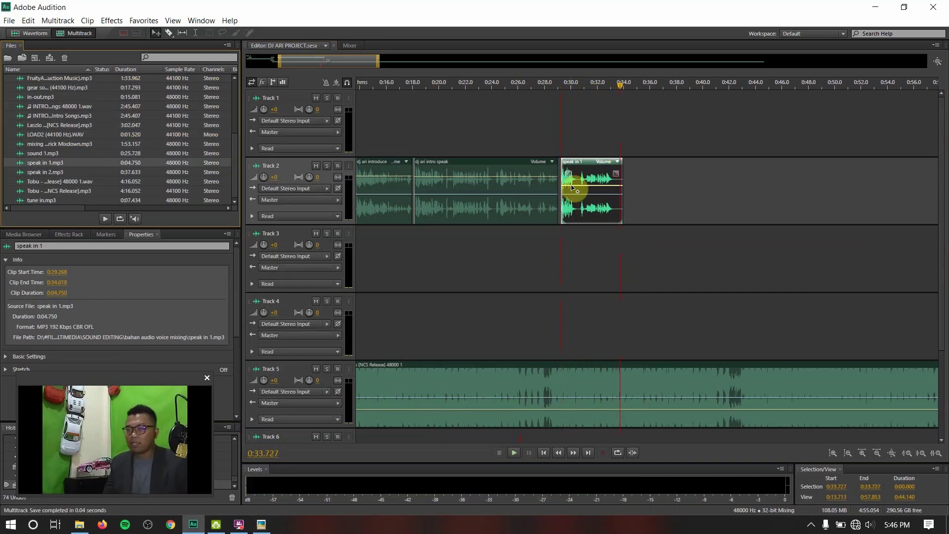
key("space")
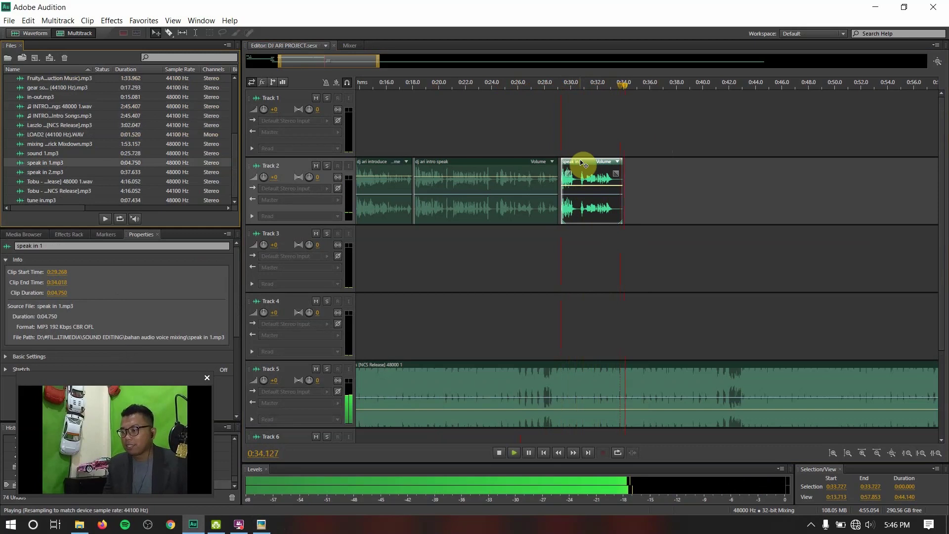
key("space")
- Consult the layout plan and trim the end of the Tobu clip on Track 5 to about 0:34.7
left_click_drag(378, 60, 402, 61)
left_click(262, 525)
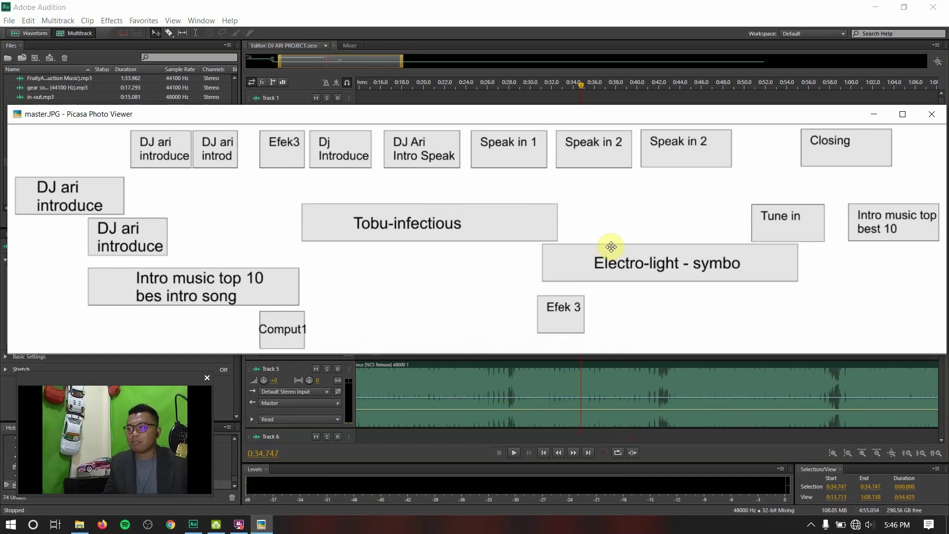
left_click(692, 380)
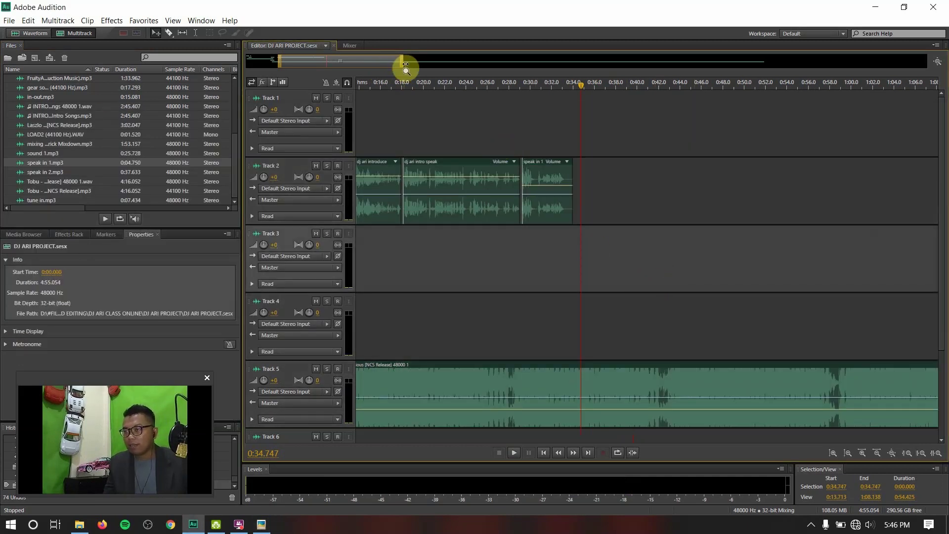
left_click_drag(402, 65, 871, 65)
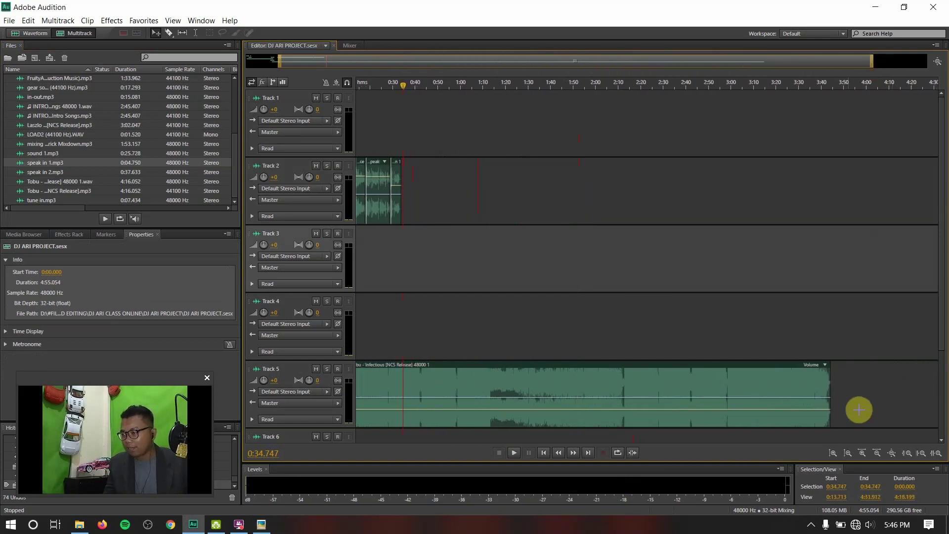
left_click_drag(830, 382, 402, 409)
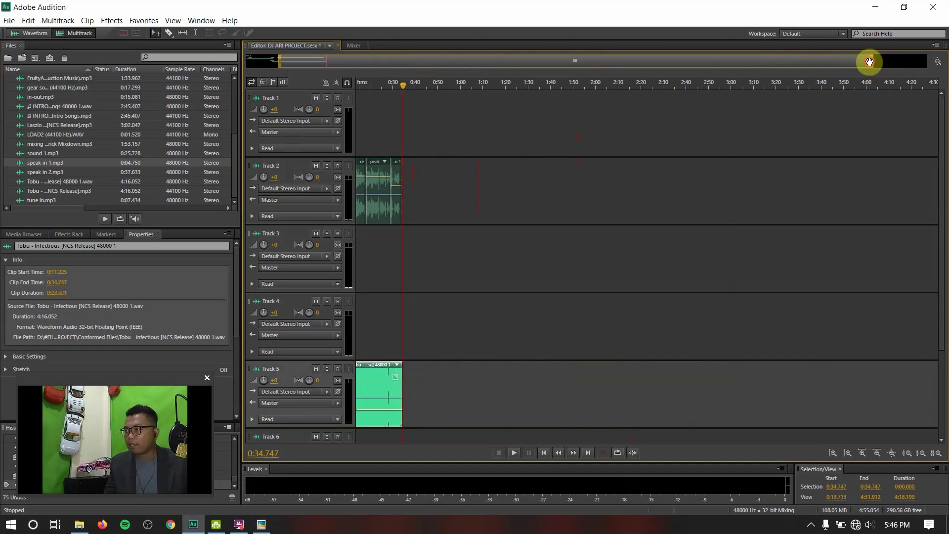
- Play the trimmed ending from about 0:33.2, and extend the end of the Tobu clip to about 0:47.2
left_click_drag(859, 69, 399, 98)
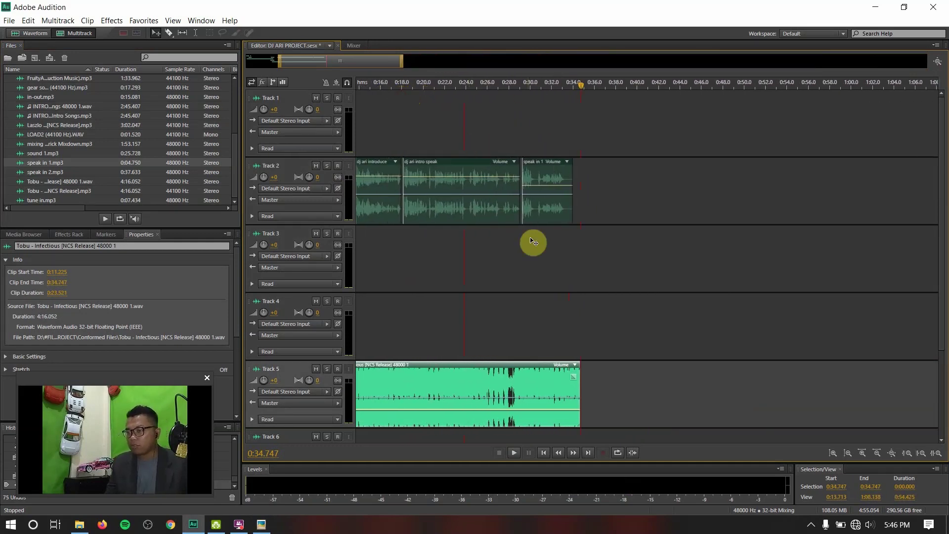
left_click_drag(280, 67, 330, 60)
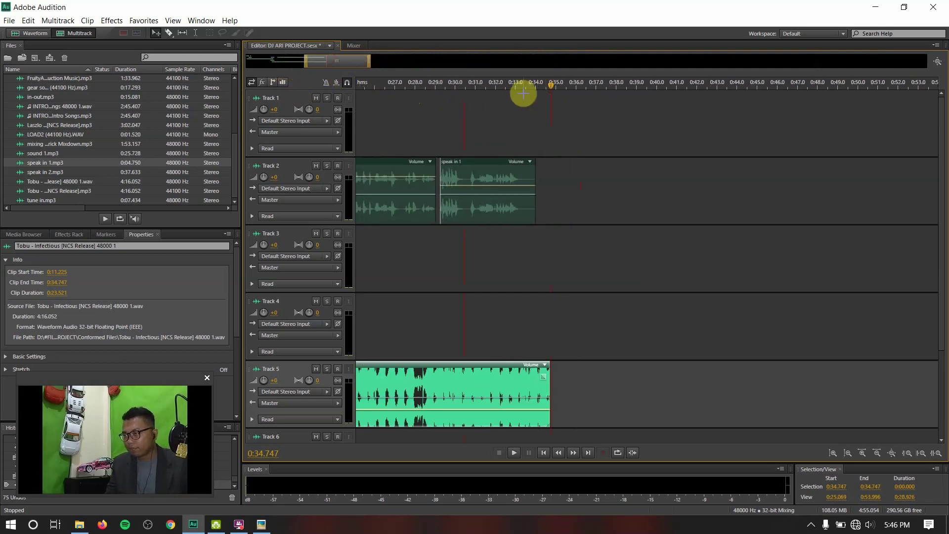
left_click(520, 87)
key("space")
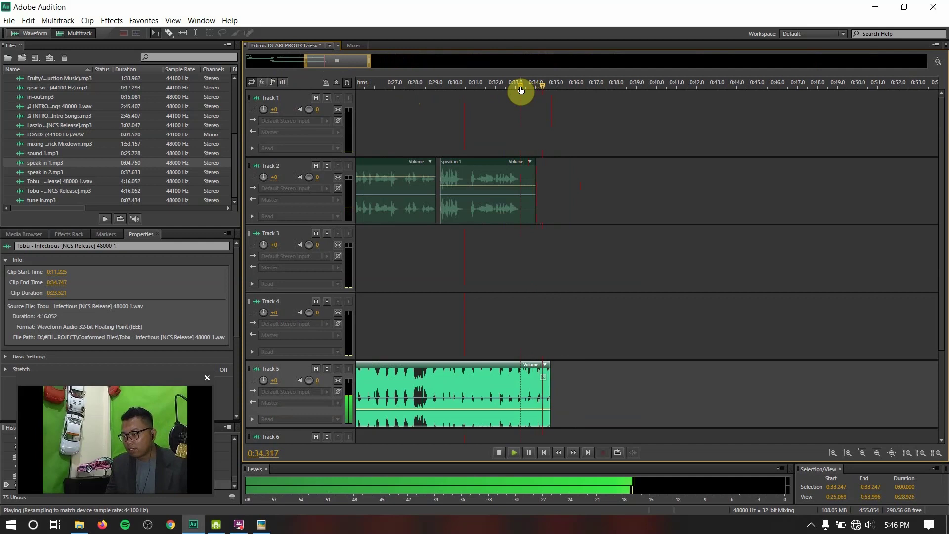
key("space")
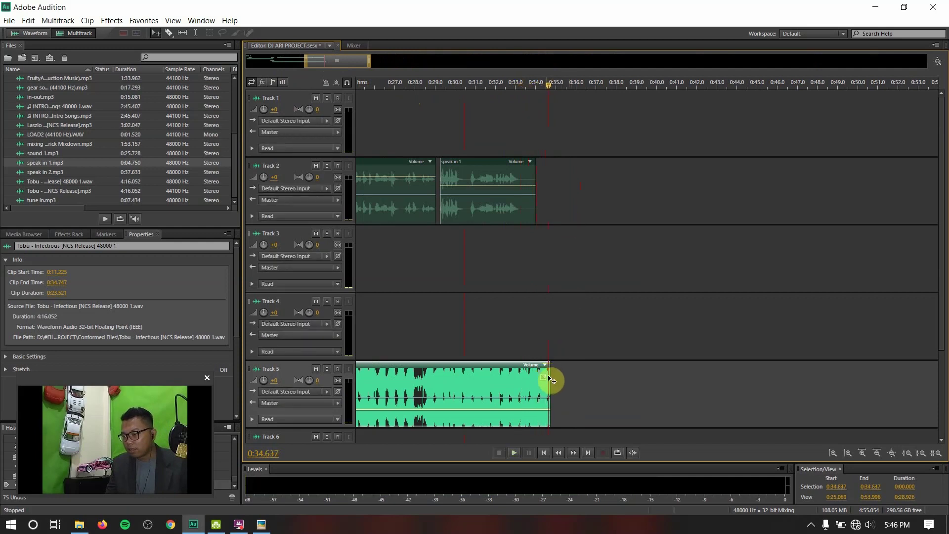
left_click_drag(550, 374, 801, 363)
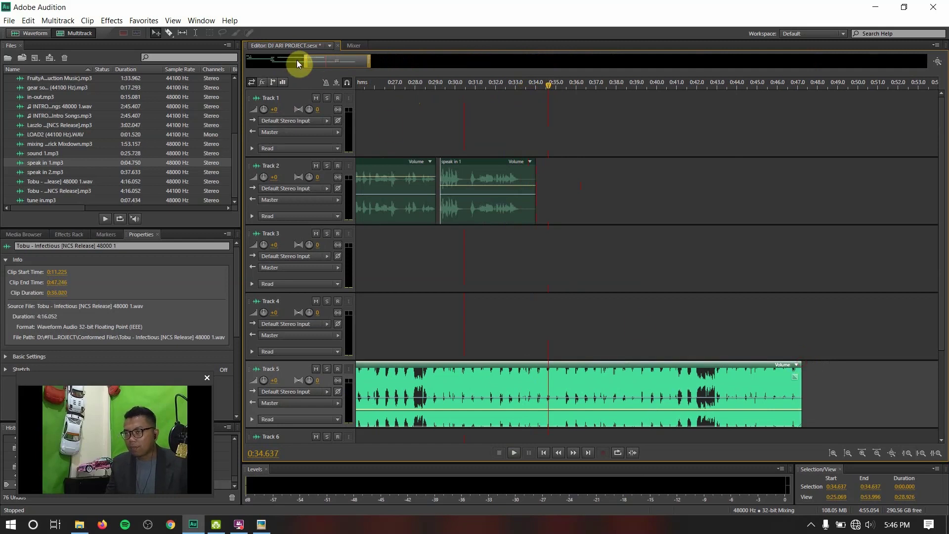
- Move the dj ari introduce, dj ari intro speak and speak in 1 clips together so the first starts at about 0:15.0
left_click_drag(303, 61, 267, 66)
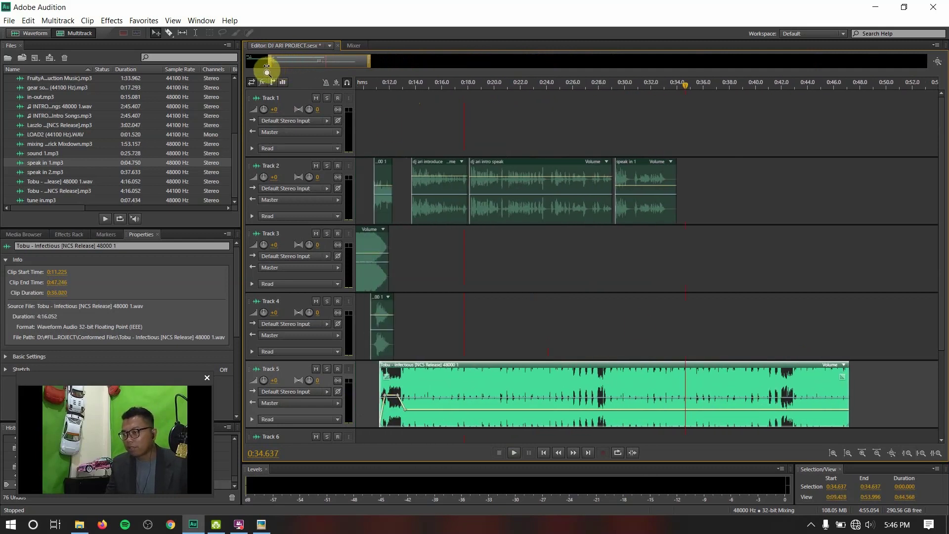
left_click(424, 138)
left_click(441, 166)
left_click(571, 175)
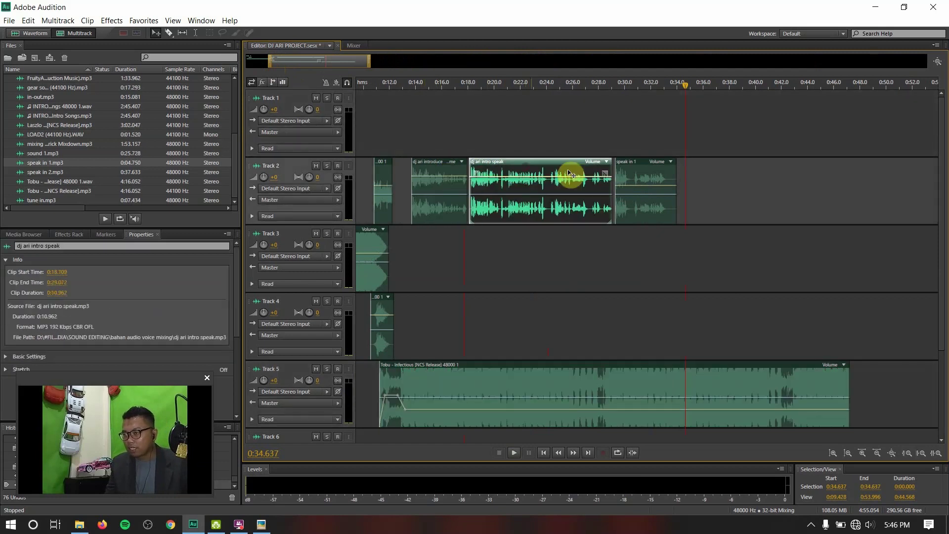
left_click(643, 177)
left_click_drag(427, 139, 629, 180)
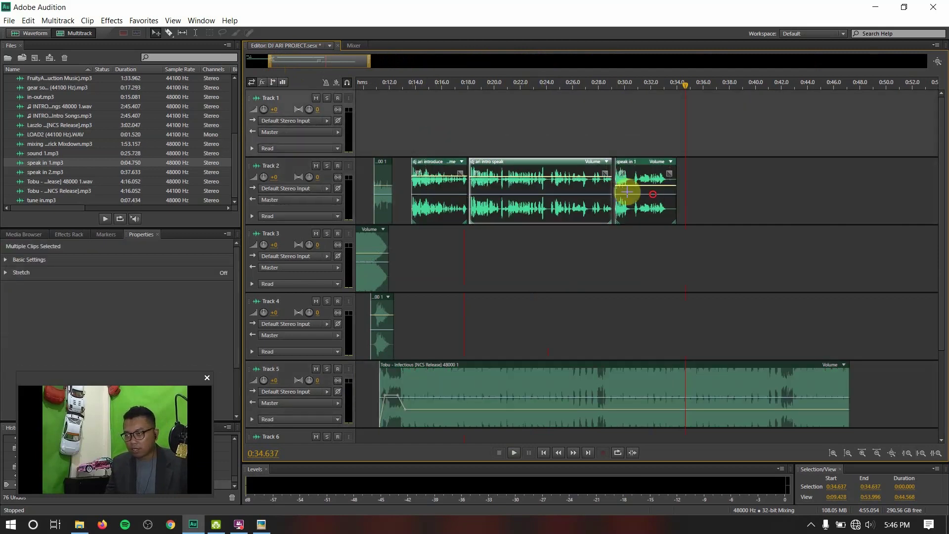
left_click_drag(426, 171, 450, 176)
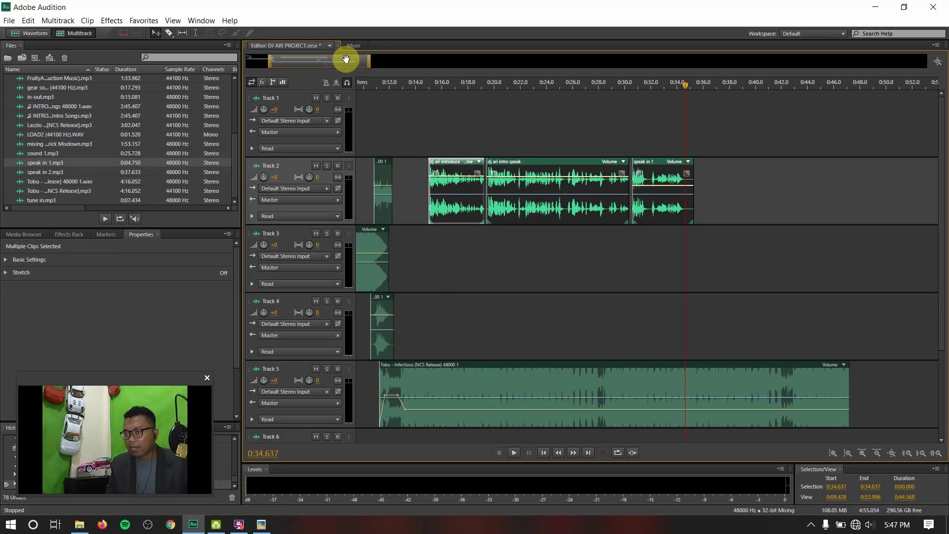
- Play the transition into the Tobu clip from about 0:11.8
left_click_drag(369, 65, 345, 64)
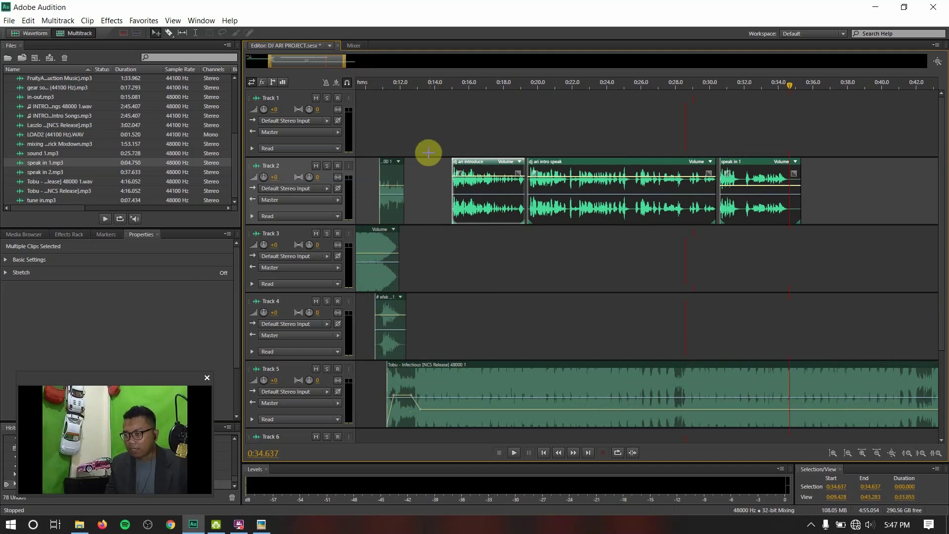
key("space")
left_click(396, 85)
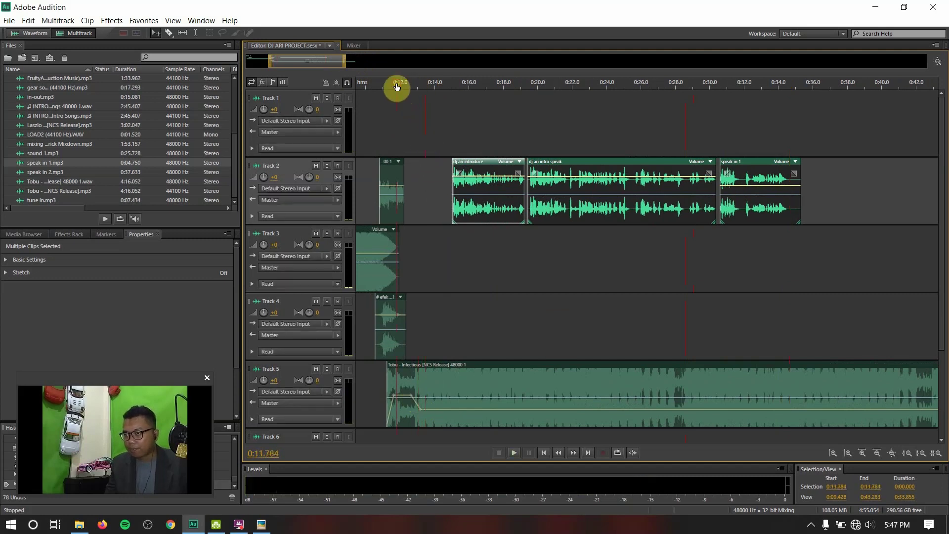
key("space")
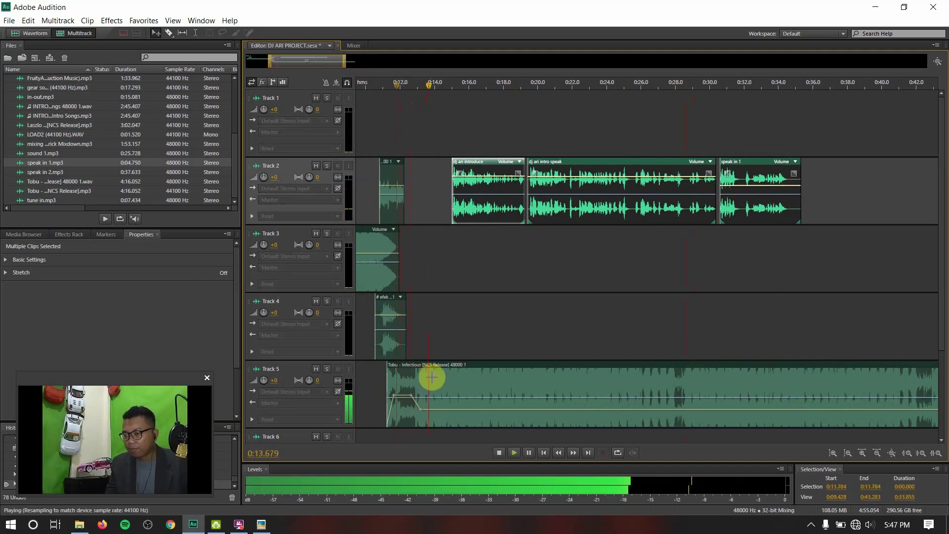
key("space")
- Raise the Tobu clip's volume both before and after the drop, and play the transition from about 0:10.3
left_click_drag(411, 397, 413, 391)
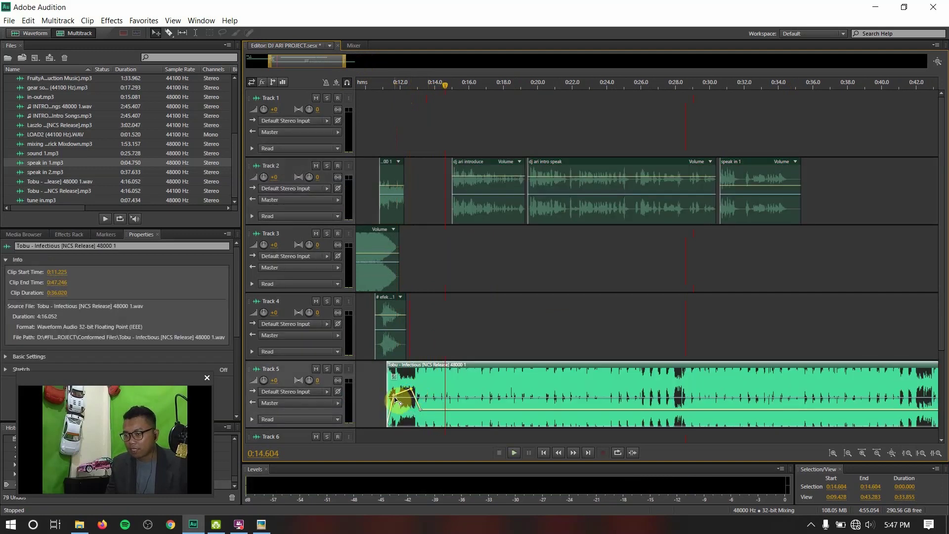
left_click_drag(394, 393, 418, 398)
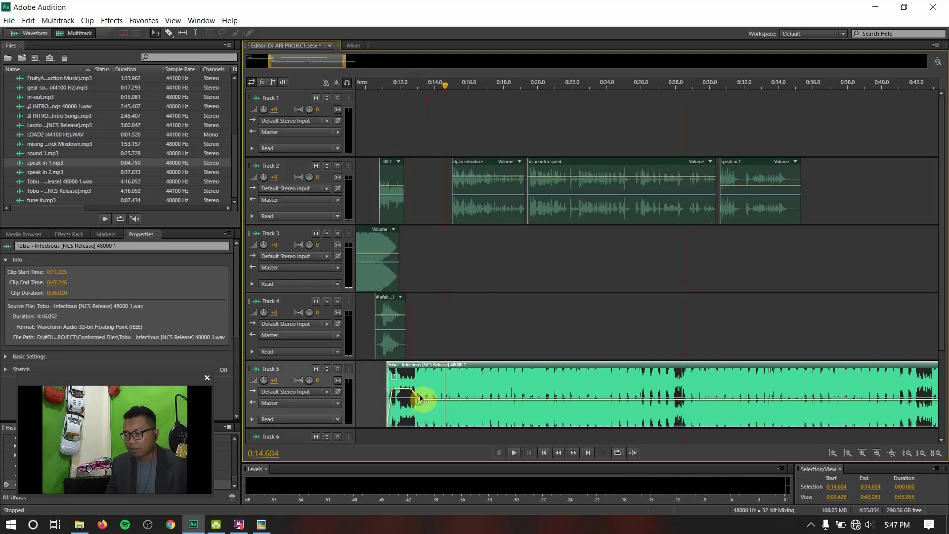
left_click(371, 87)
key("space")
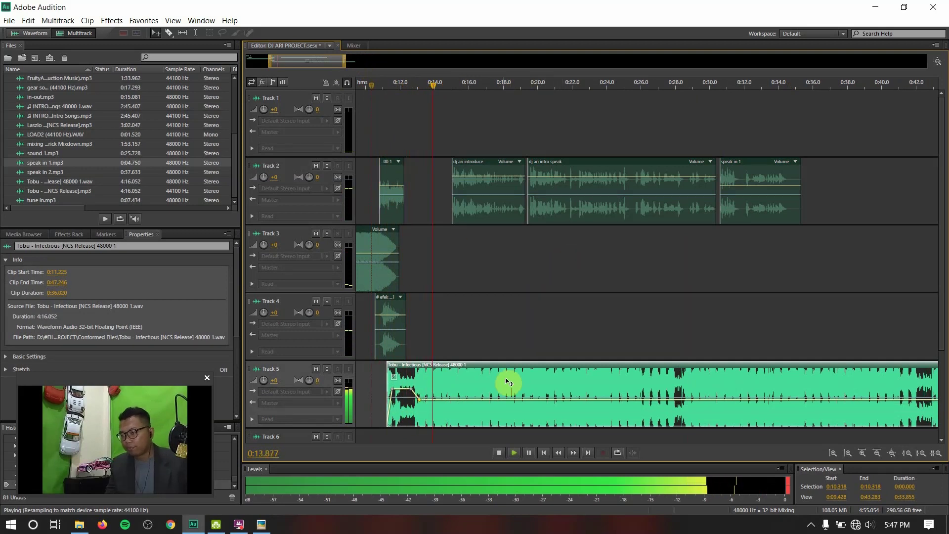
key("space")
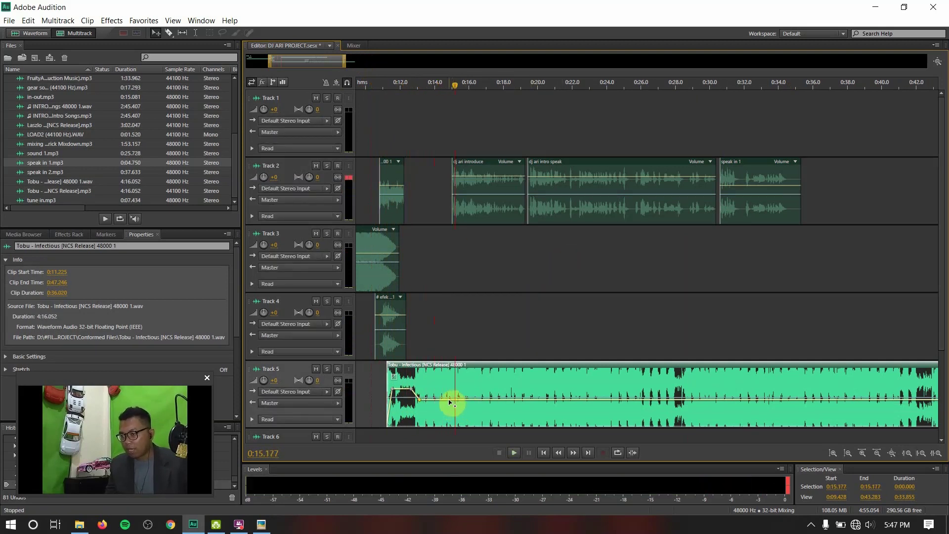
- Ramp the Tobu clip's volume down between about 0:14.4 and 0:15.7, and play the change from about 0:13.6
left_click_drag(461, 401, 463, 412)
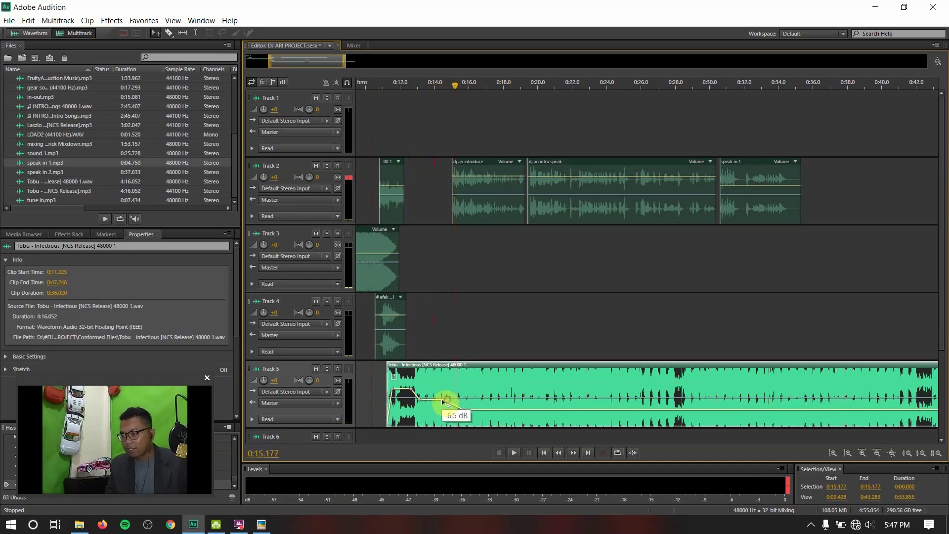
left_click(442, 402)
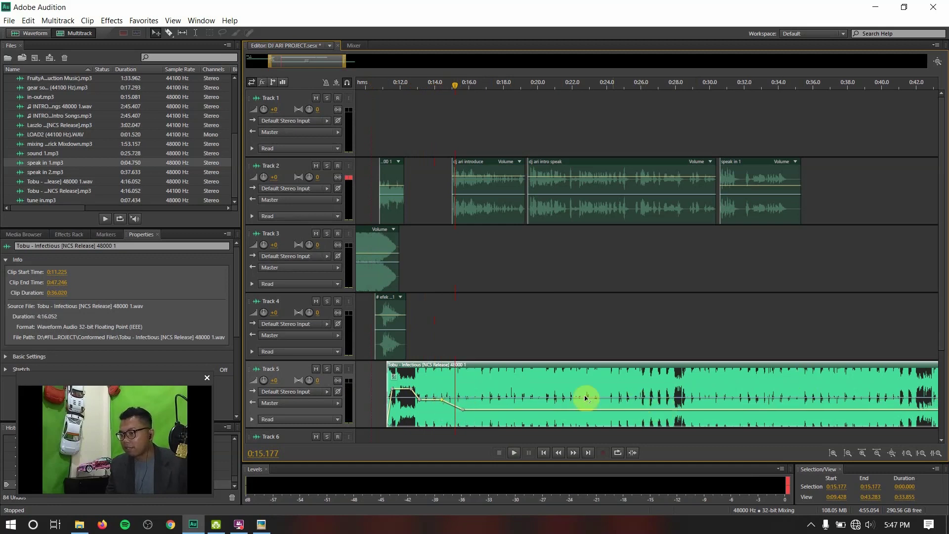
left_click(428, 88)
key("space")
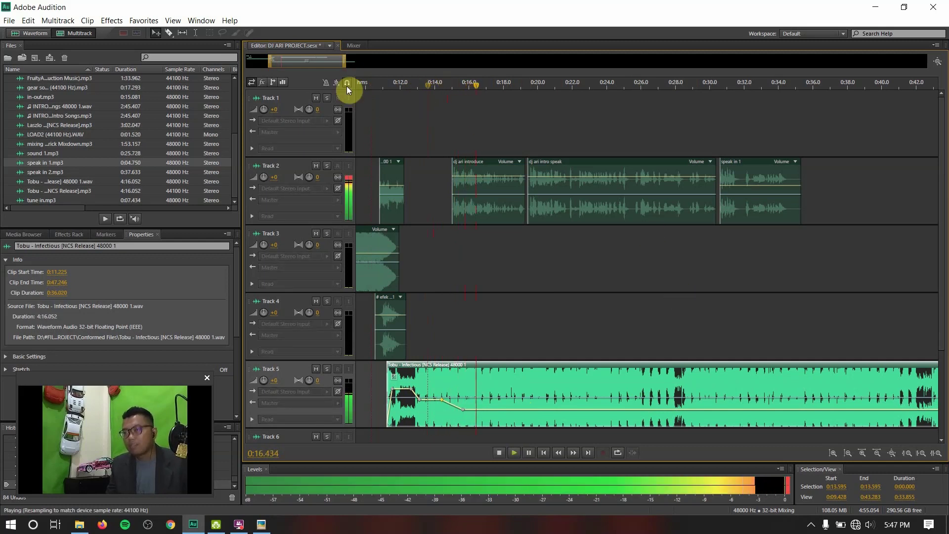
left_click_drag(318, 63, 329, 65)
key("space")
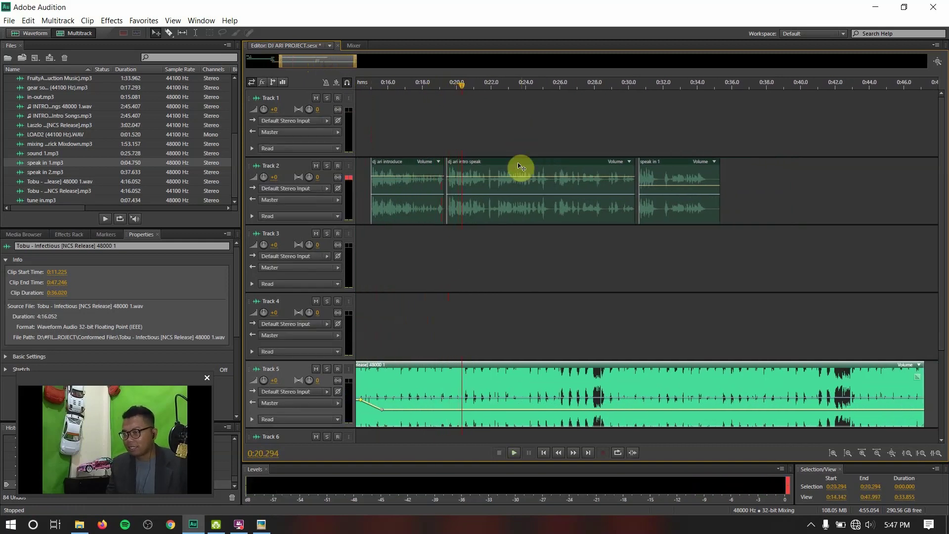
- Move the dj ari intro speak clip to start at about 0:20.0 and the speak in 1 clip at about 0:32.0
left_click(520, 178)
left_click(674, 173)
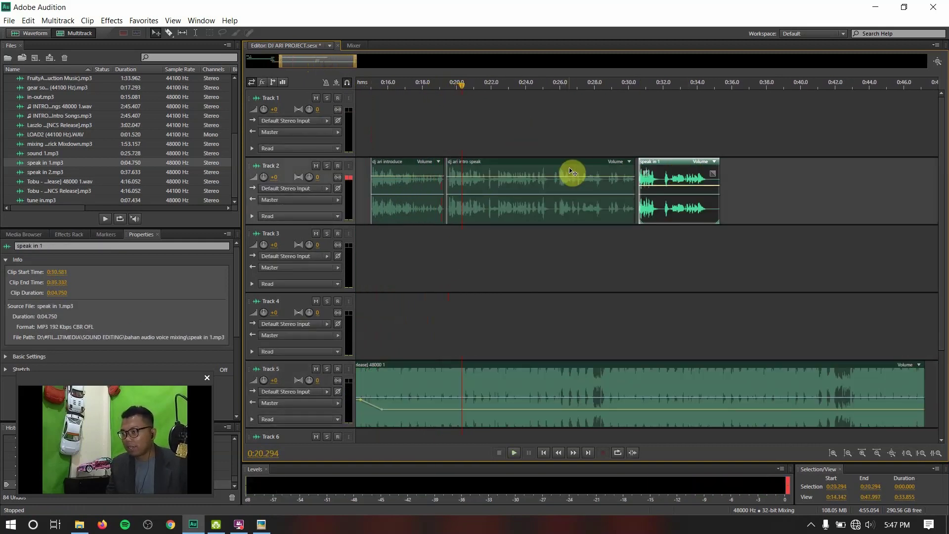
left_click(568, 173)
left_click(661, 173)
left_click(599, 174)
left_click(657, 172, "ctrl")
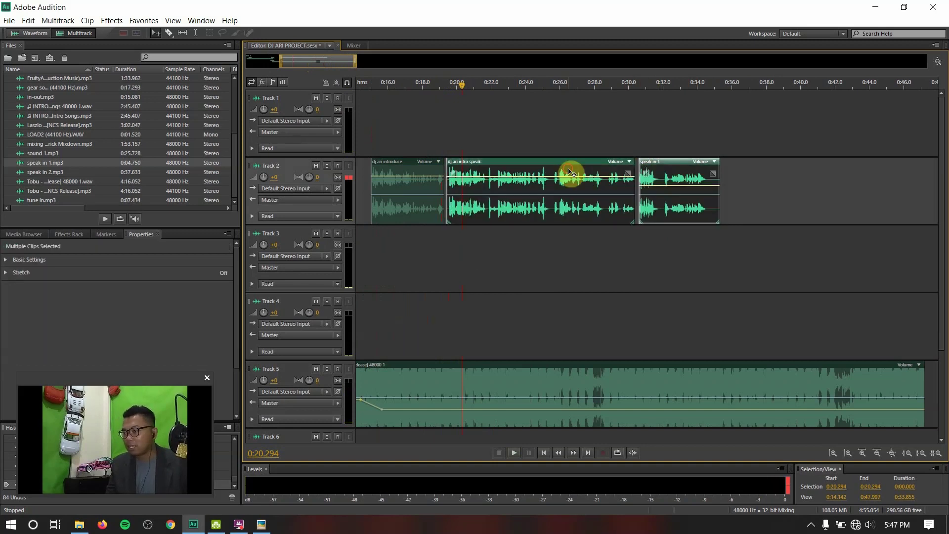
mouse_move(529, 169)
left_mouse_down()
mouse_move(599, 180)
mouse_move(536, 180)
left_mouse_up()
left_click(677, 170)
mouse_move(680, 171)
left_mouse_down()
mouse_move(739, 172)
mouse_move(694, 173)
left_mouse_up()
- Play the spaced voice clips over the music from about 0:14.5
left_click(362, 84)
key("space")
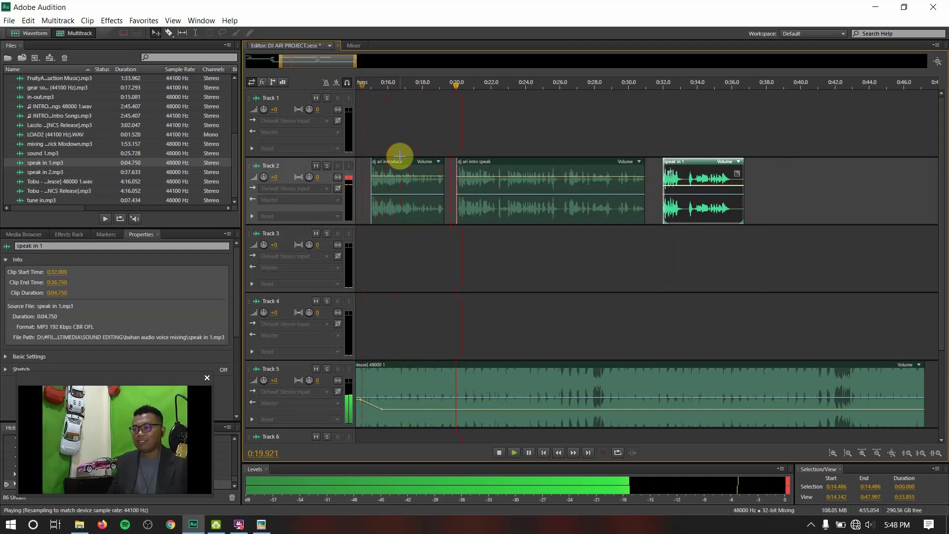
key("space")
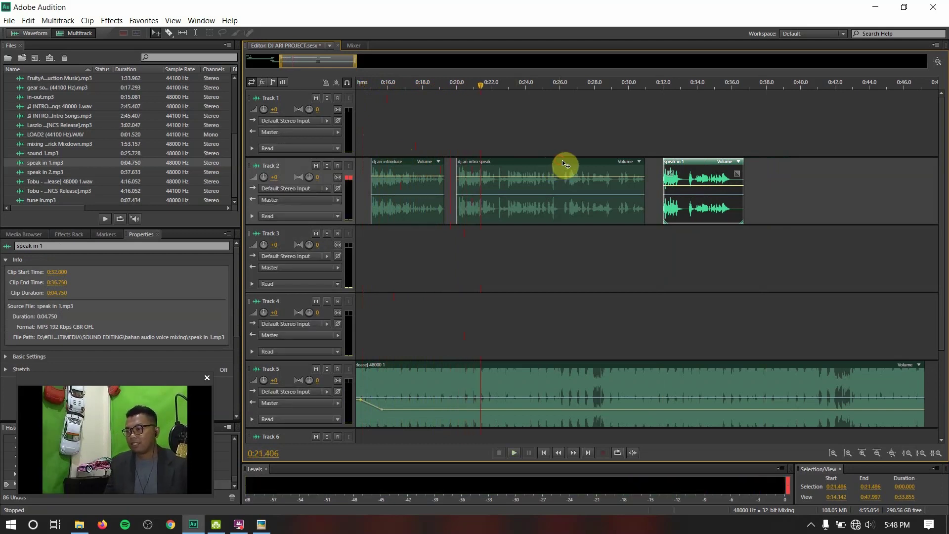
- Shift the dj ari intro speak clip to about 0:20.4 and speak in 1 to about 0:32.4, and play from about 0:21.4
left_click_drag(566, 164, 572, 165)
left_click_drag(685, 165, 695, 168)
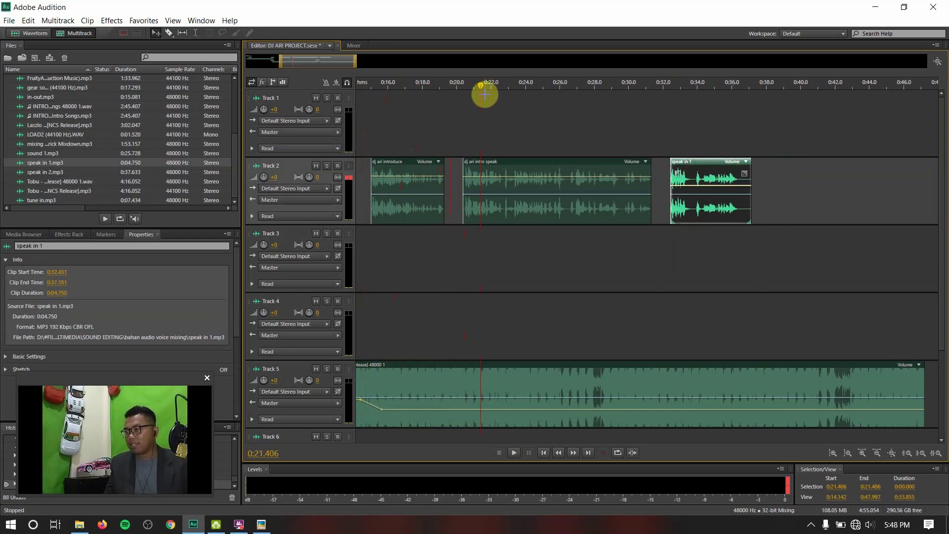
key("space")
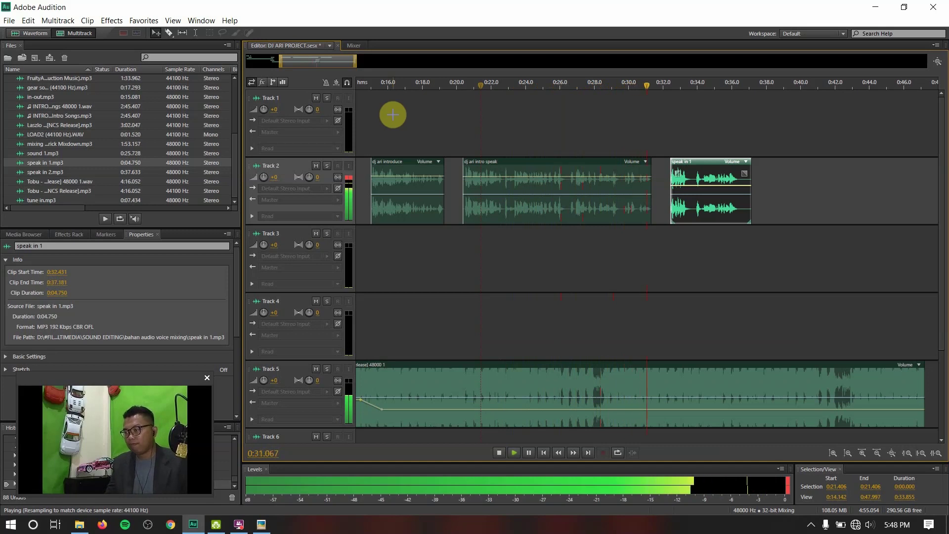
key("space")
- Move speak in 1 to about 0:33.7 and dj ari intro speak to about 0:20.7, and play from about 0:32.3
mouse_move(722, 163)
left_mouse_down()
mouse_move(741, 167)
mouse_move(733, 169)
left_mouse_up()
left_click_drag(580, 170, 586, 168)
key("space")
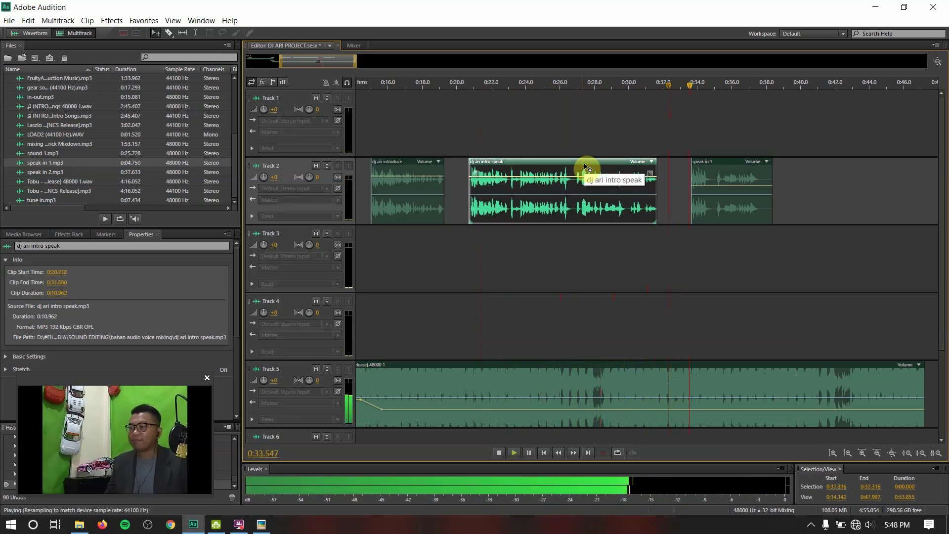
key("space")
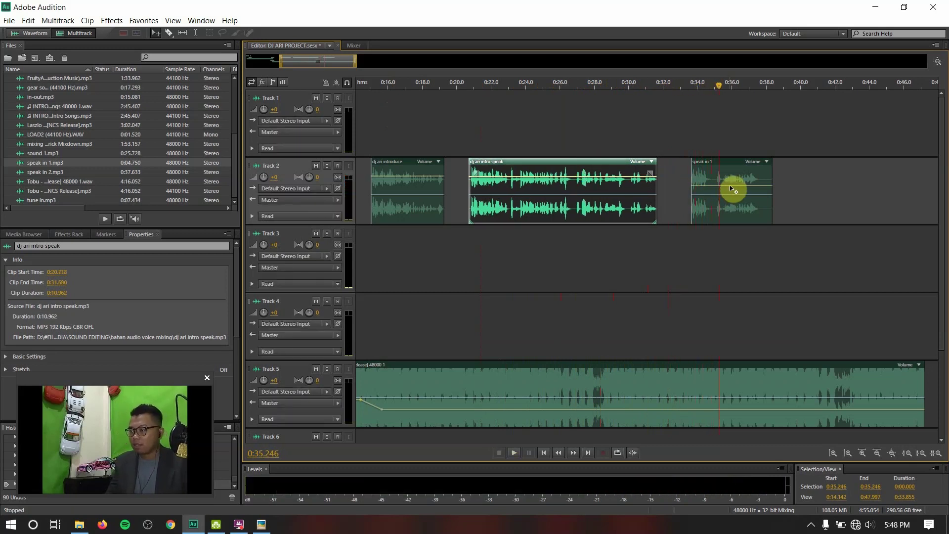
- Raise the speak in 1 clip's volume, and play from about 0:35.2
left_click(732, 189)
key("space")
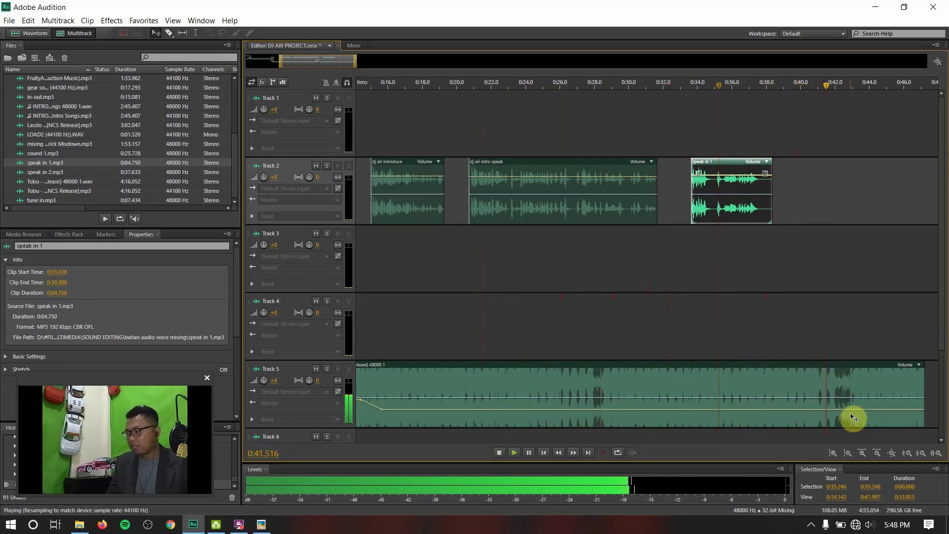
key("space")
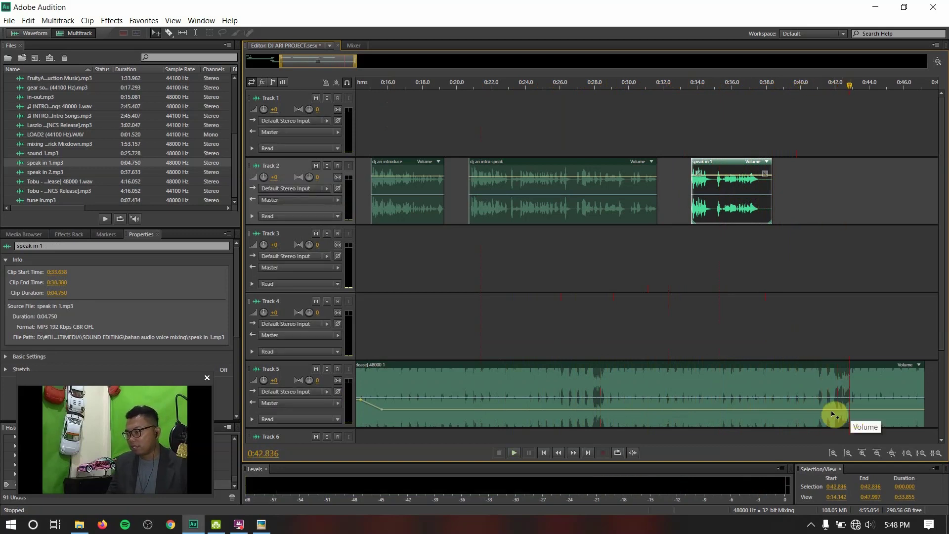
- Trim the end of the Tobu clip to about 0:43.1, and ramp its volume down from about 0:40.7 to the end
left_click(815, 414)
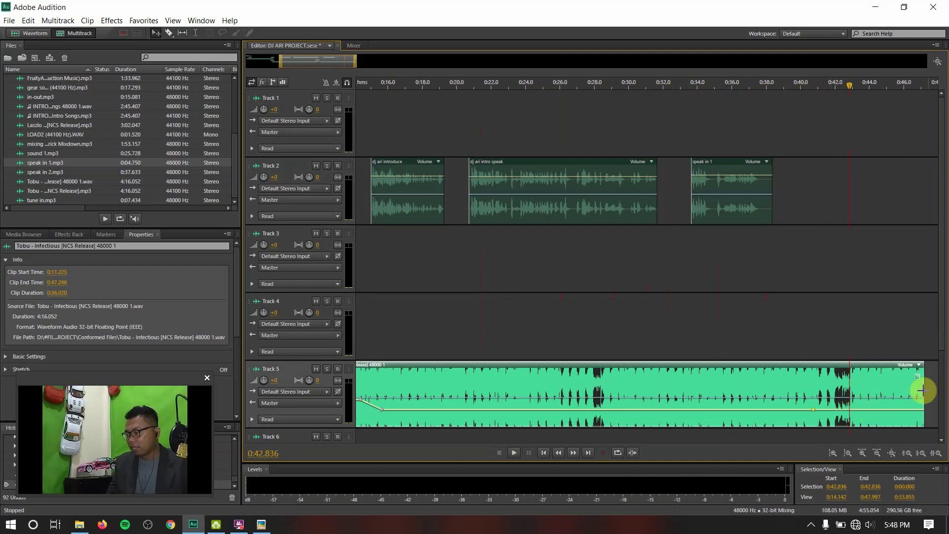
left_click_drag(925, 387, 848, 360)
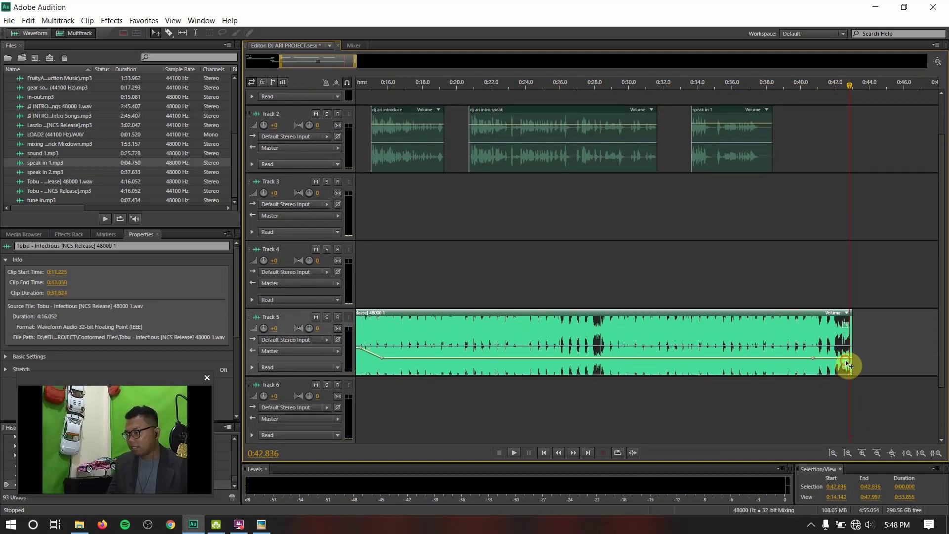
left_click_drag(842, 360, 848, 379)
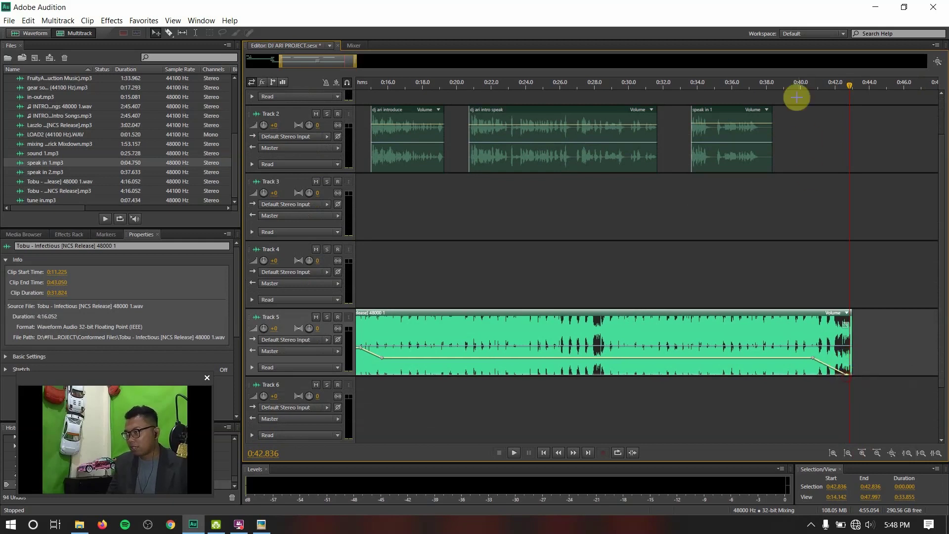
- Play the Tobu fade-out from about 0:39.6, and save the session
key("space")
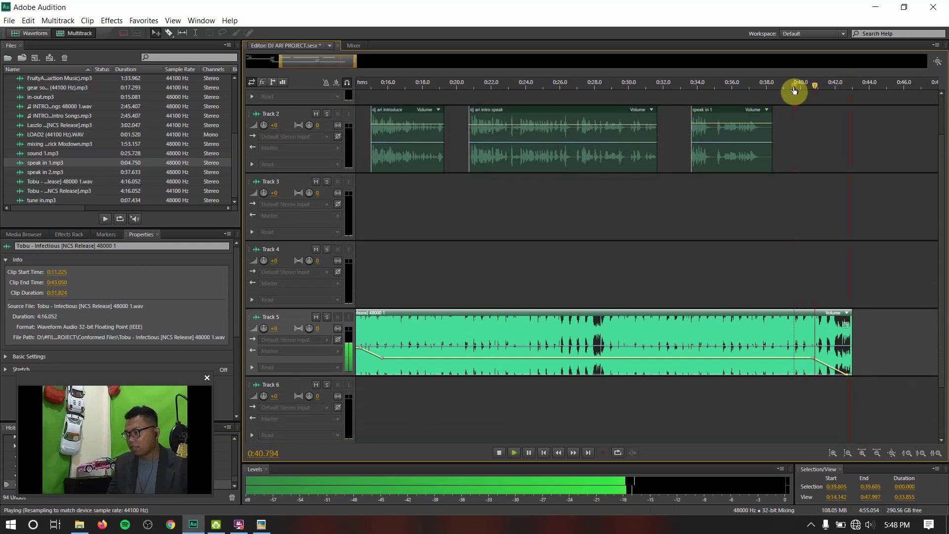
key("space")
key("ctrl+s")
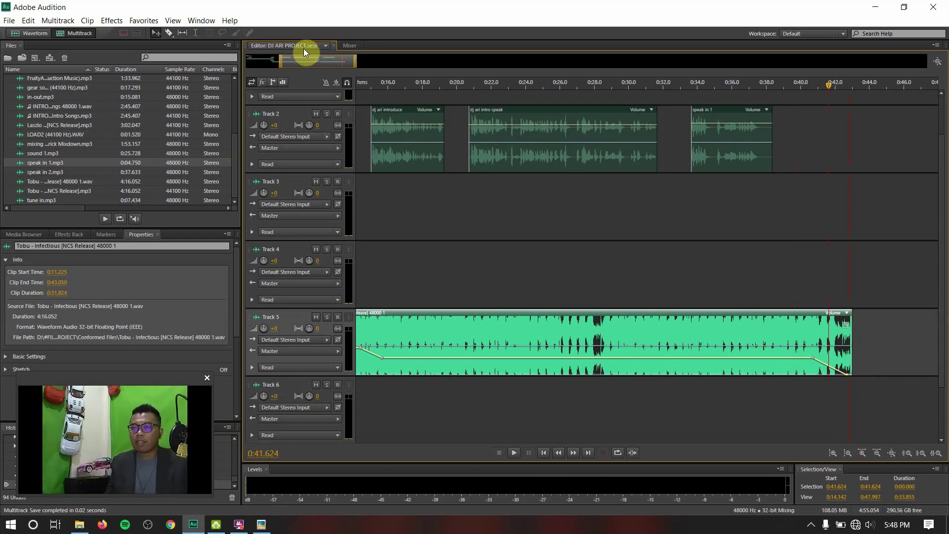
- Add the 48000 Hz version of the # efek 3 sound to Track 4, starting at about 0:41.5 over the Tobu ending
scroll(57, 106, "up", 4)
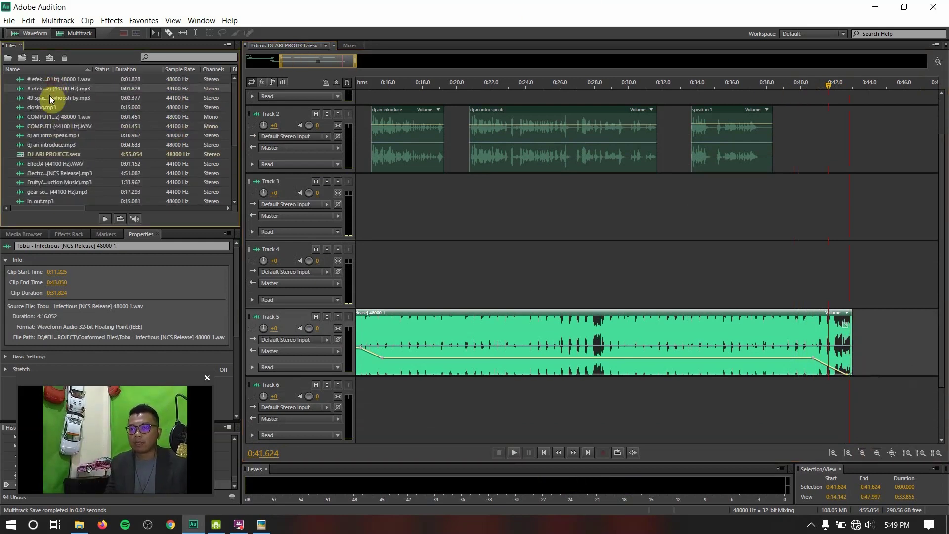
left_click_drag(47, 81, 788, 205)
left_click_drag(835, 265, 851, 247)
key("space")
key("space")
left_click_drag(846, 248, 843, 249)
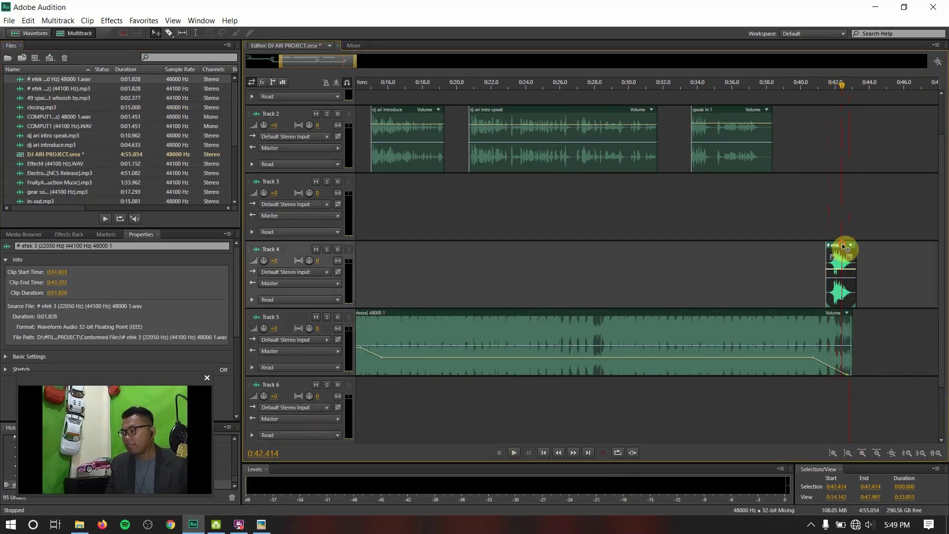
- Play the Tobu ending with the effect from about 0:40.4, and save the session
left_click(808, 85)
key("space")
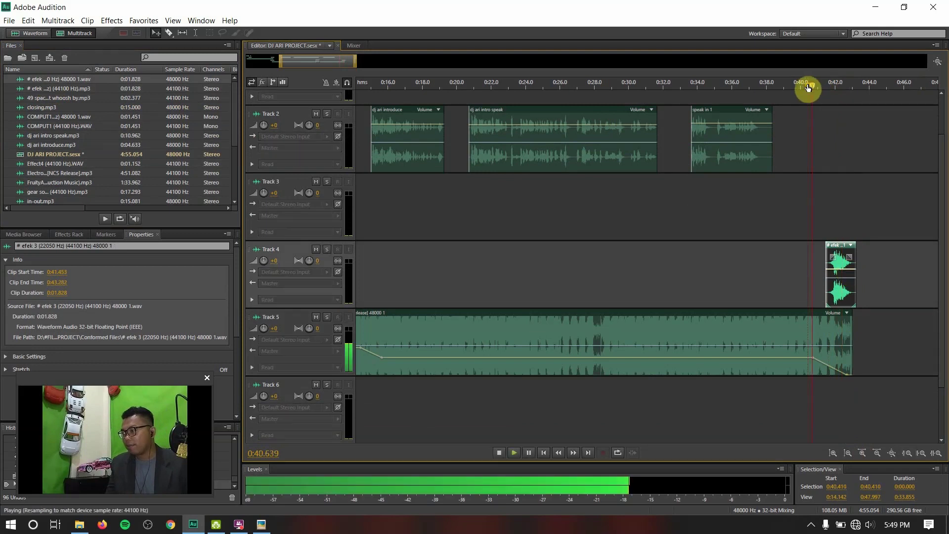
key("space")
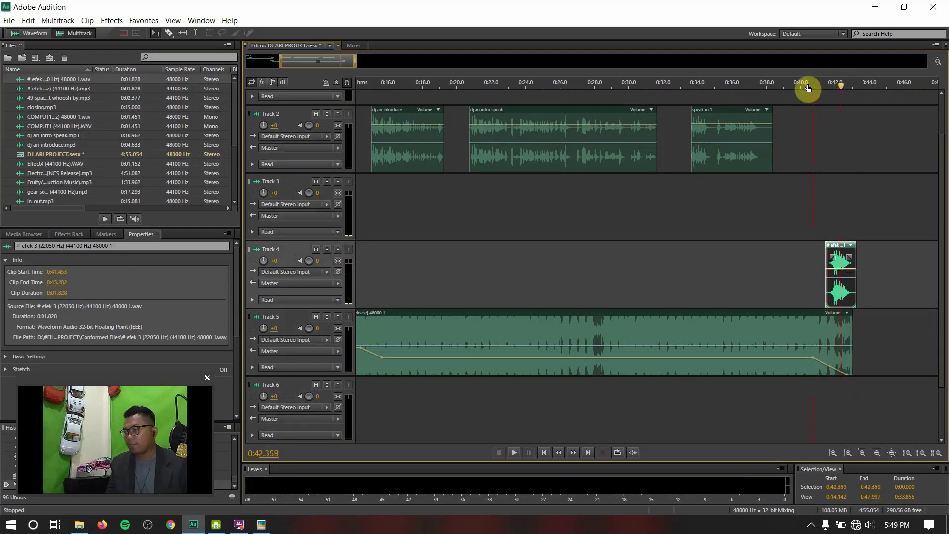
key("super")
left_click(697, 188)
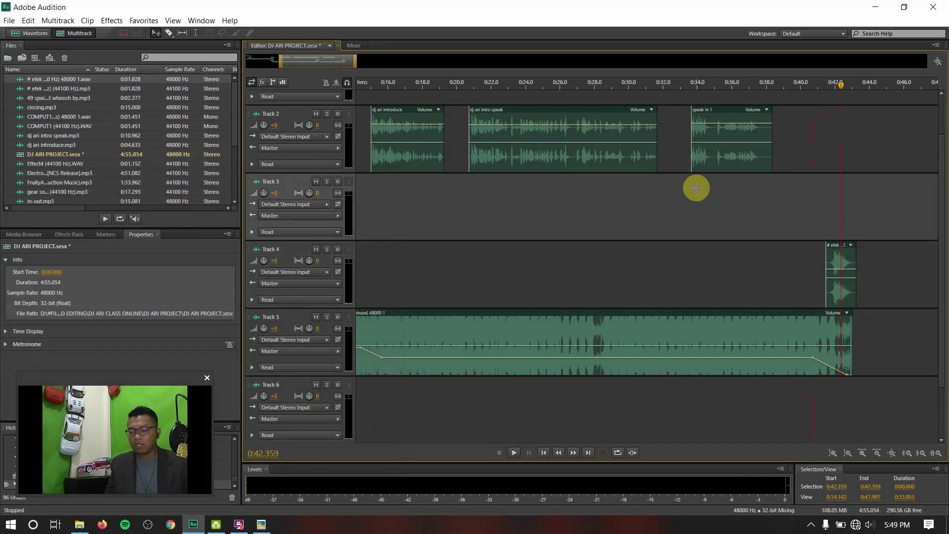
key("ctrl+s")
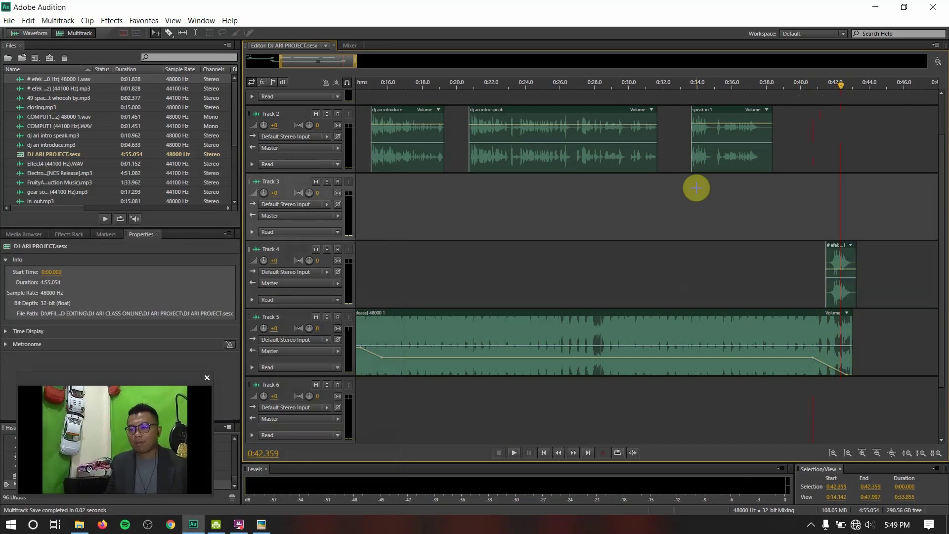
- Check the master.JPG plan in Picasa Photo Viewer for the next music clip, and locate the Electro-Light track among the imported files
left_click(263, 526)
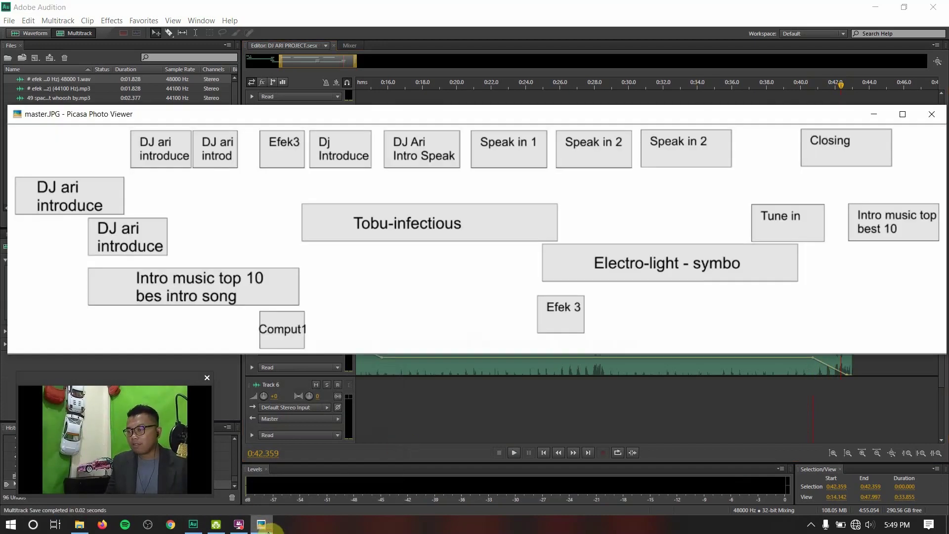
left_click(568, 396)
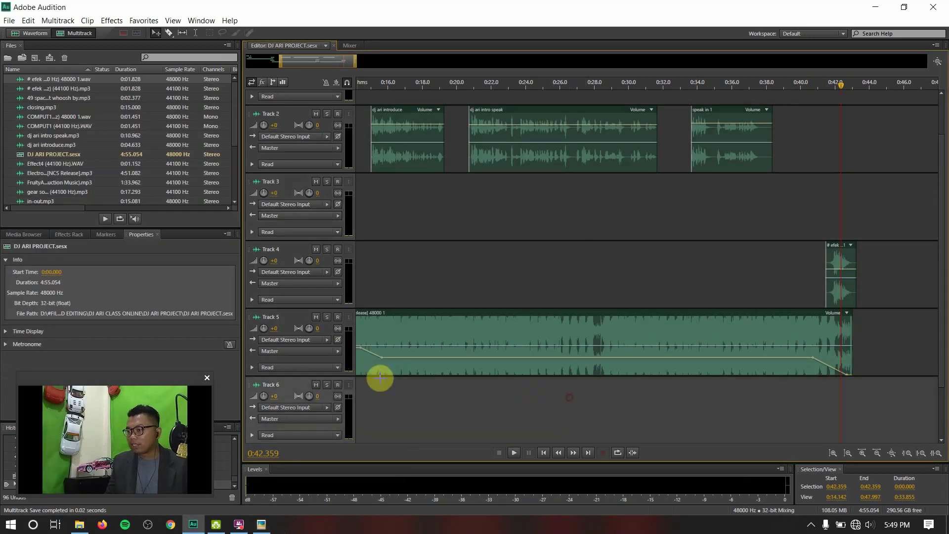
left_click(60, 151)
scroll(61, 151, "down", 3)
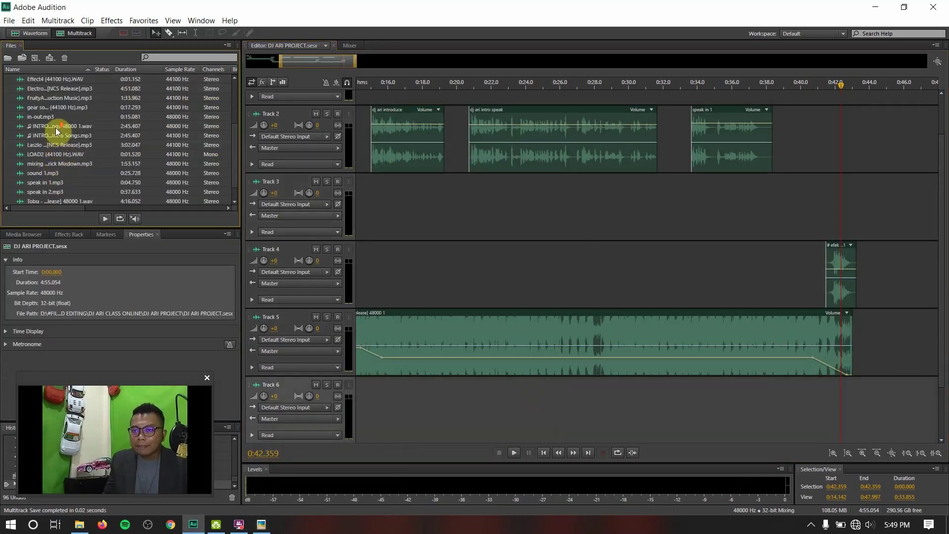
scroll(61, 168, "down", 1)
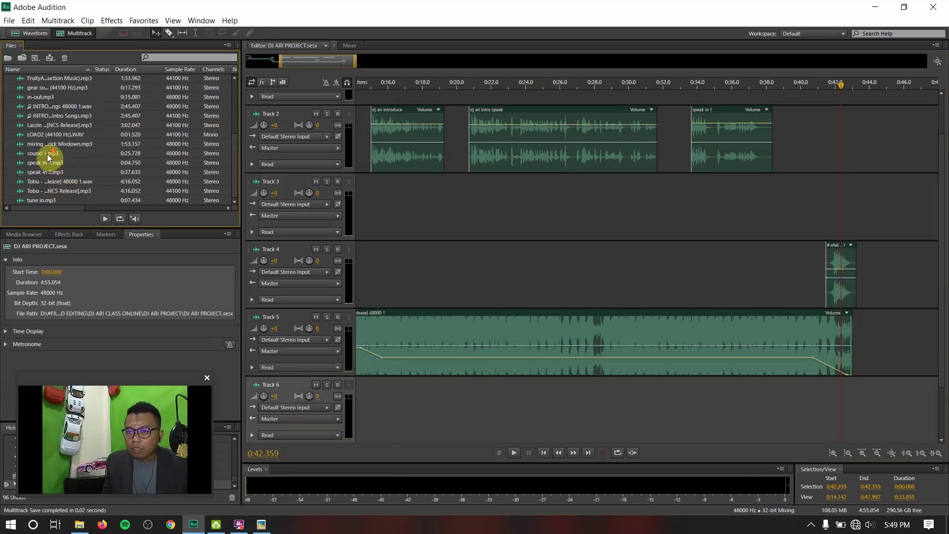
left_click(50, 134)
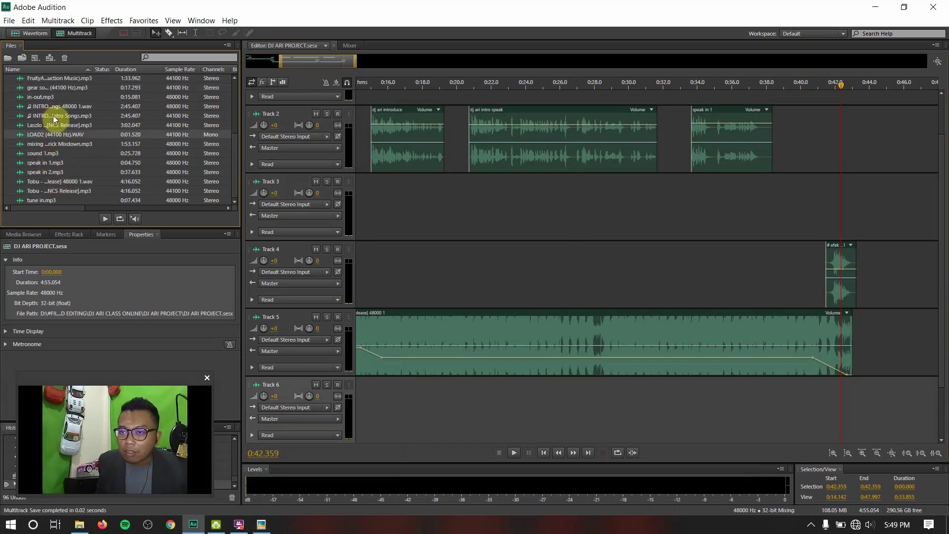
scroll(57, 142, "up", 2)
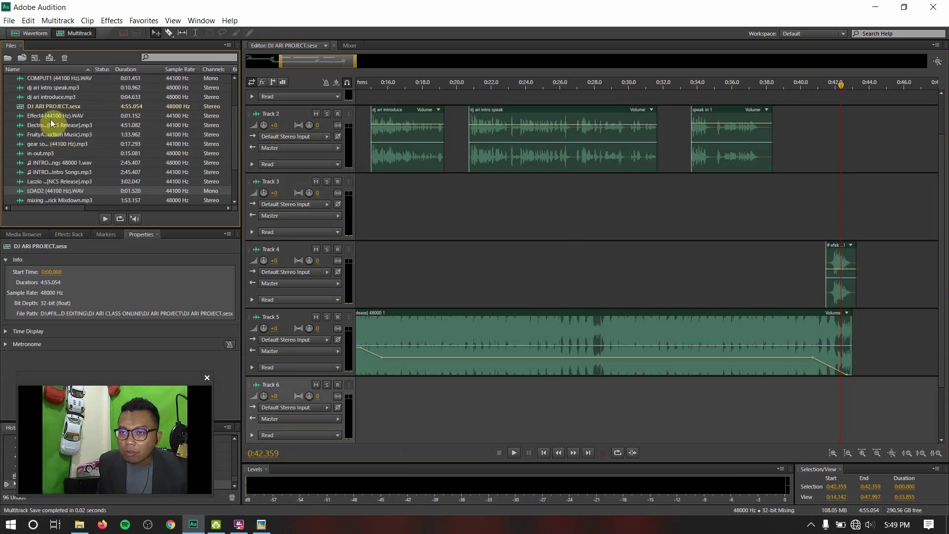
- Open Electro-Light - Symbolism [NCS Release].mp3 in the waveform editor, play its beginning, and return to the multitrack session
double_click(55, 125)
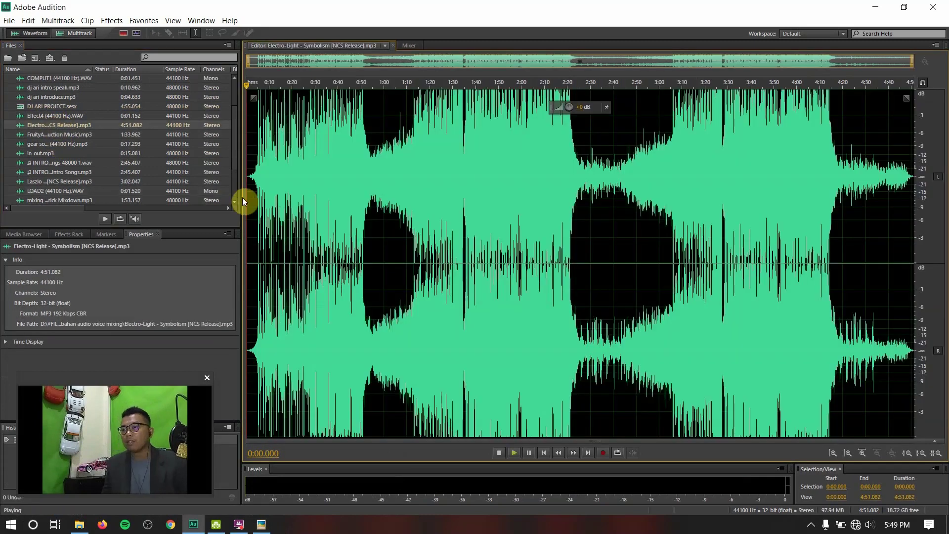
key("space")
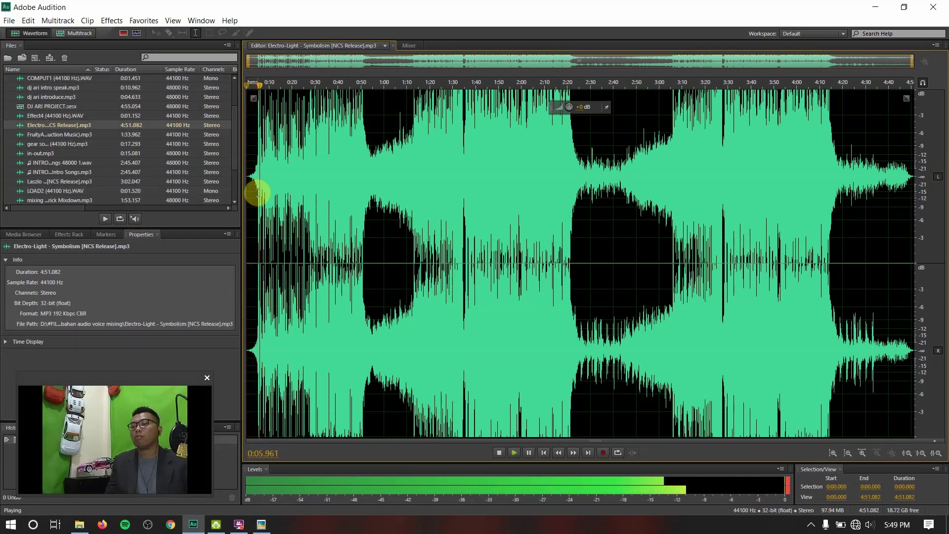
key("space")
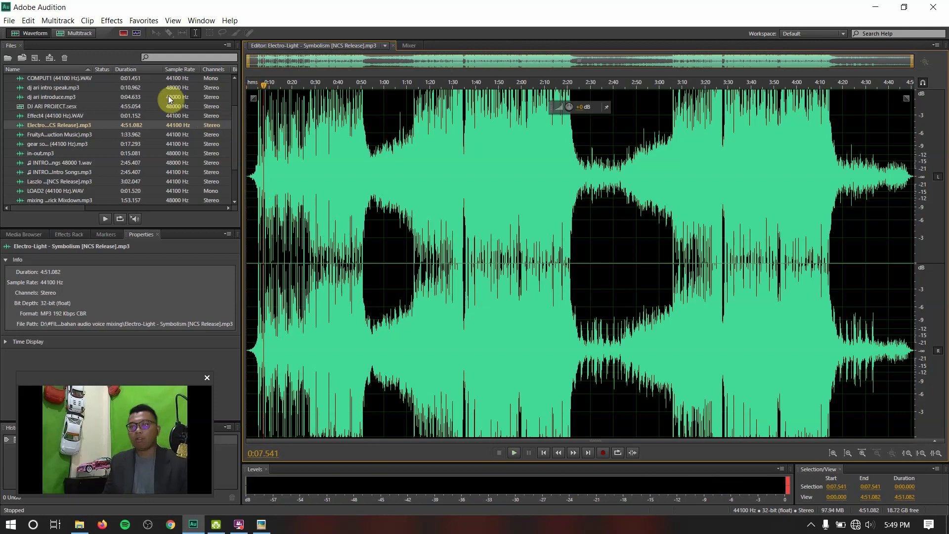
left_click(73, 35)
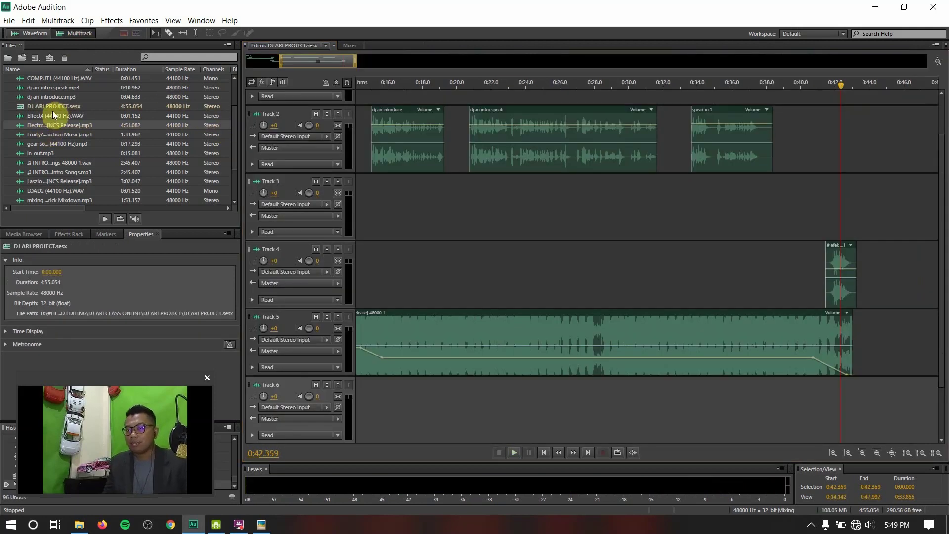
- Add Electro-Light - Symbolism [NCS Release].mp3 to Track 3 as a copy conformed to the session sample rate, starting at 0:38
left_click_drag(53, 123, 837, 209)
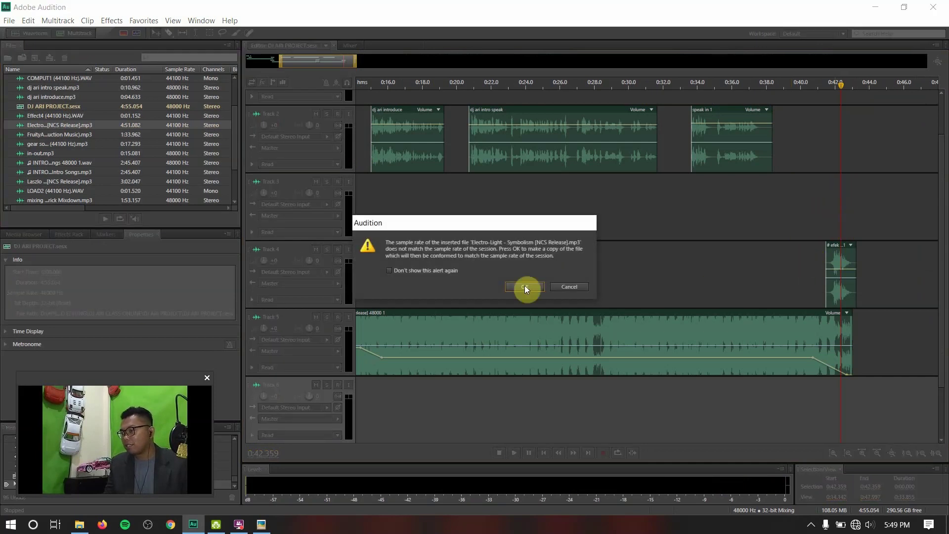
left_click(510, 286)
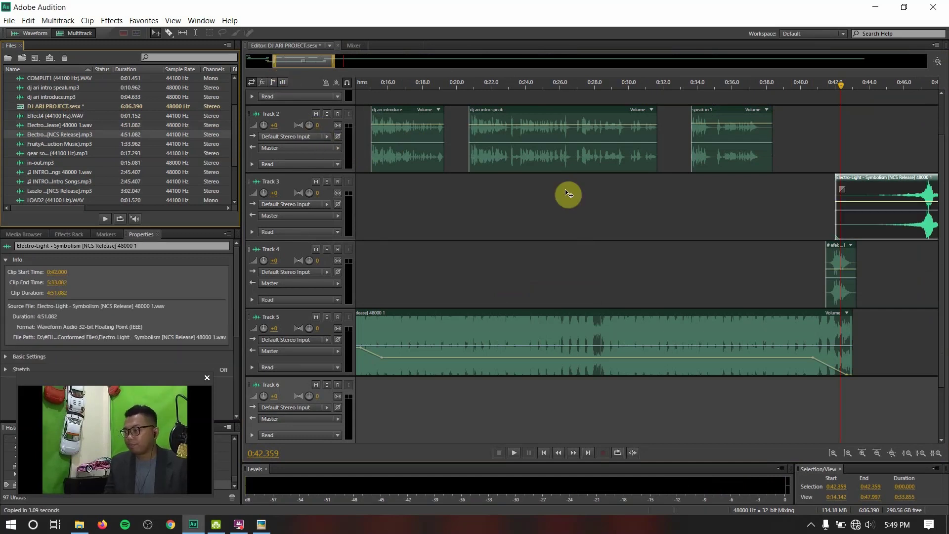
left_click_drag(286, 60, 322, 60)
left_click_drag(662, 197, 597, 209)
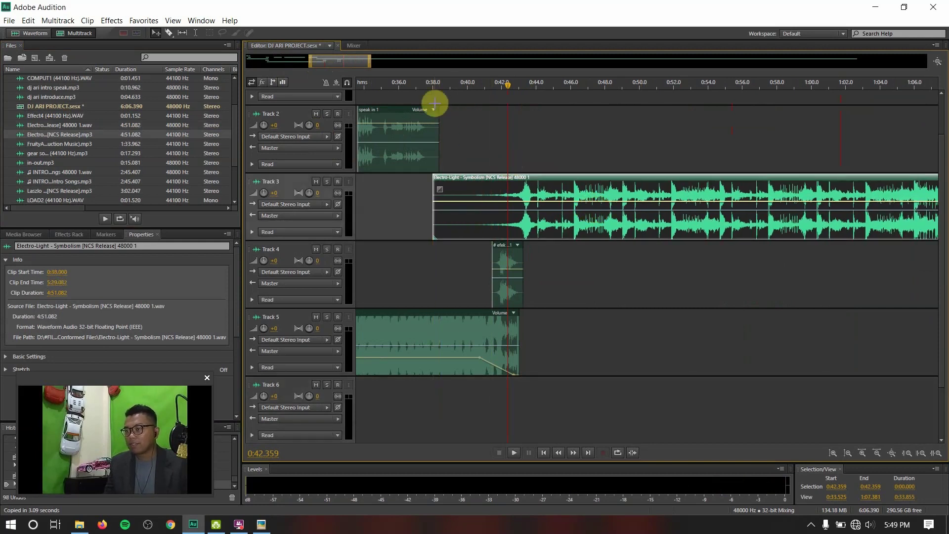
- Play the transition from about 0:37.3, and lower the Electro-Light clip's volume envelope between about 0:49 and 0:49.7
left_click(421, 85)
key("space")
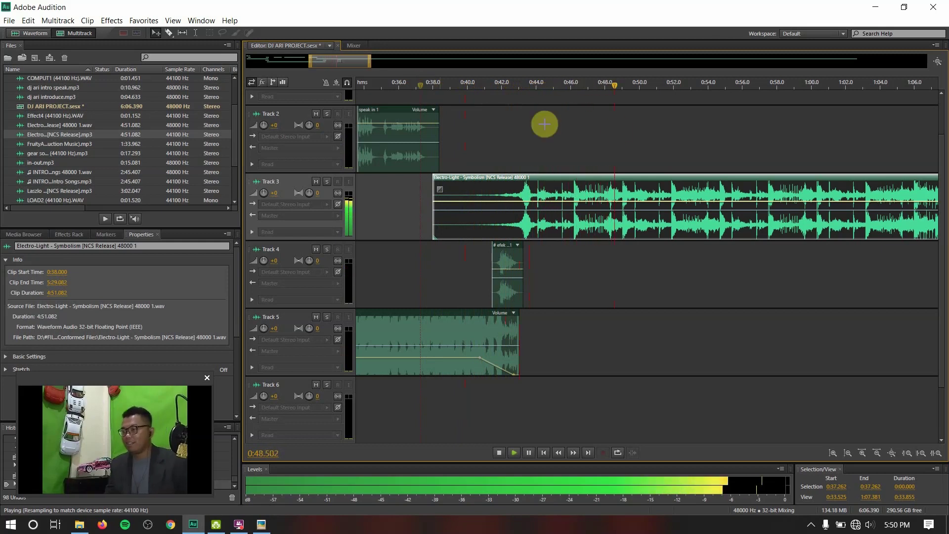
key("space")
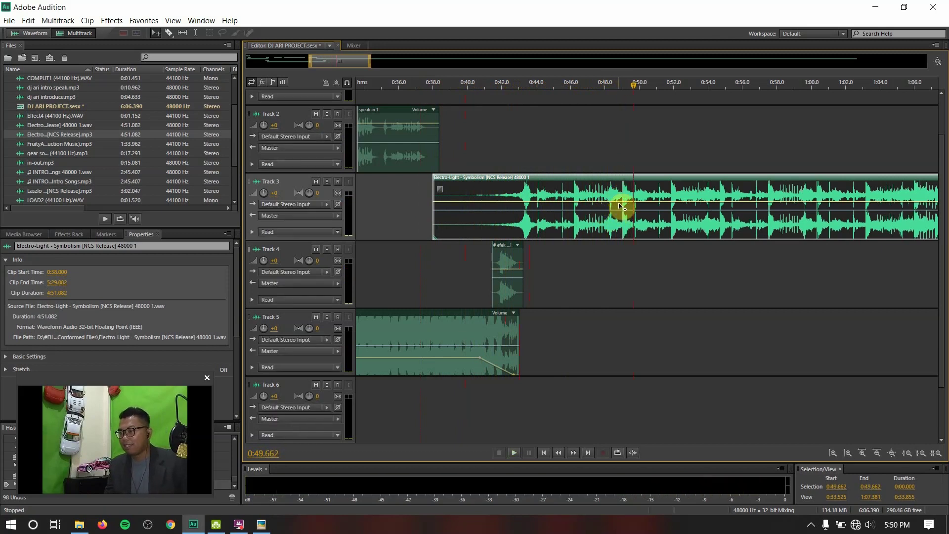
left_click(620, 202)
left_click_drag(634, 202, 638, 228)
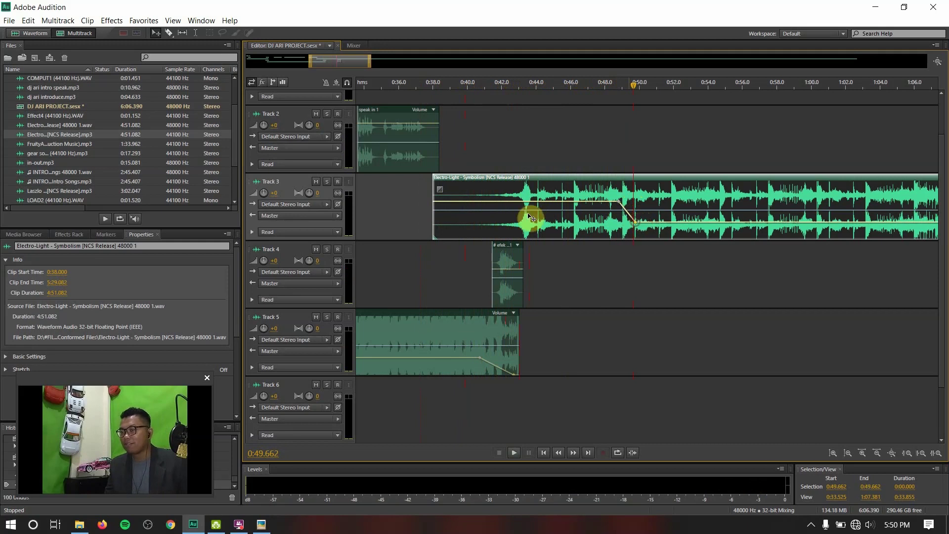
- Check the master.JPG plan for the next voice clip, and add speak in 2.mp3 to Track 2 above Electro-Light
left_click(261, 524)
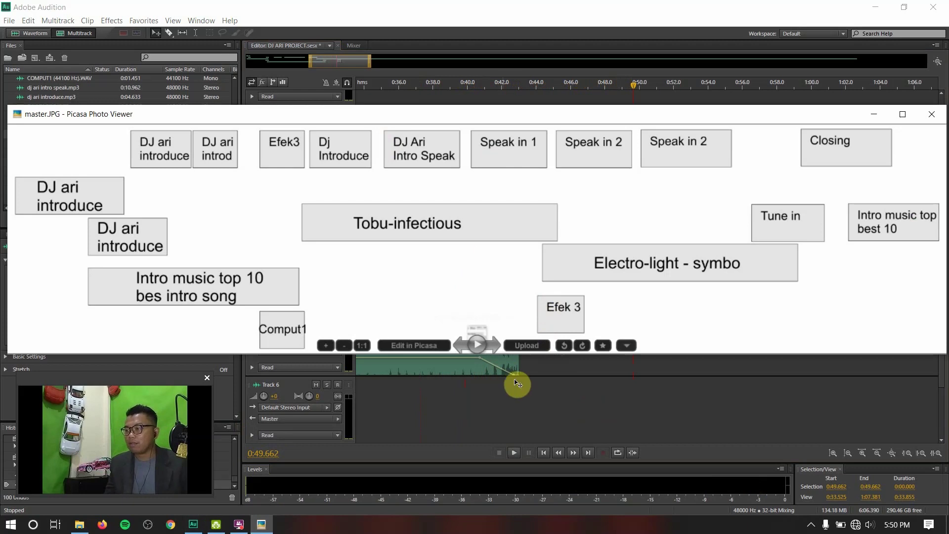
left_click(514, 393)
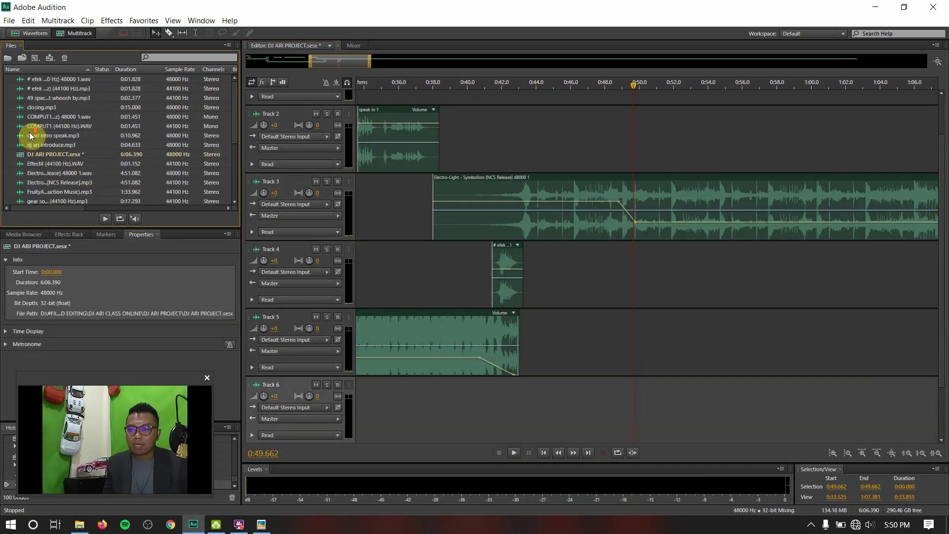
scroll(30, 133, "down", 3)
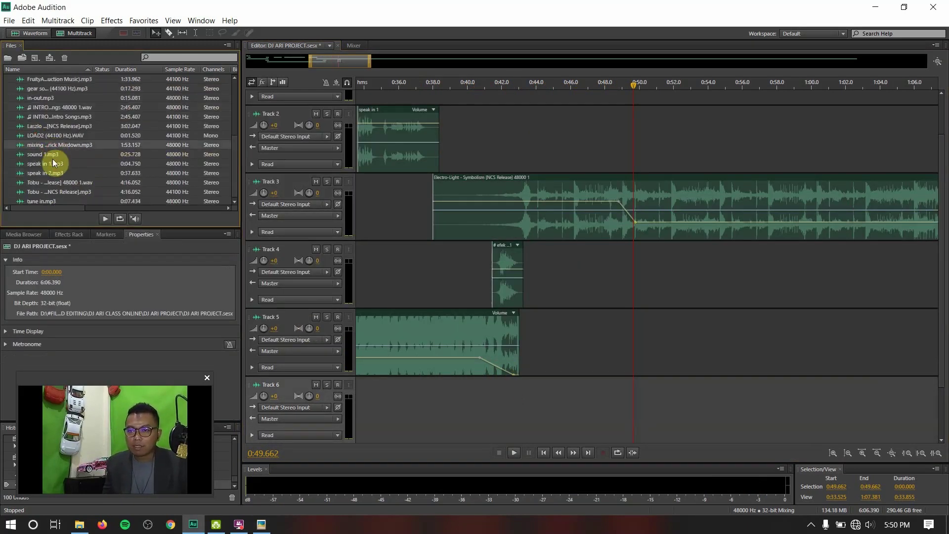
left_click_drag(369, 63, 938, 121)
left_click_drag(53, 175, 484, 159)
left_click_drag(425, 159, 425, 159)
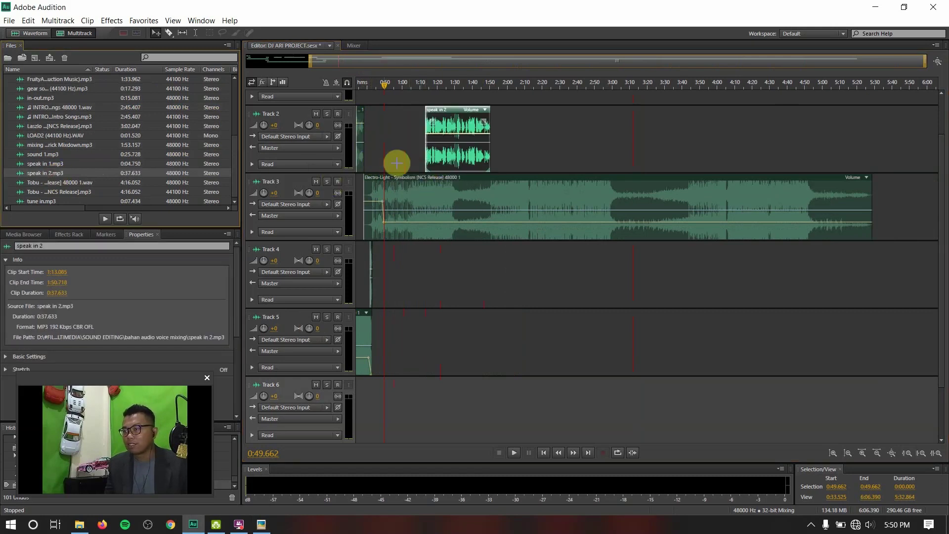
- Play Electro-Light from about 0:49.7, and move the speak in 2 clip to start at 0:50
key("space")
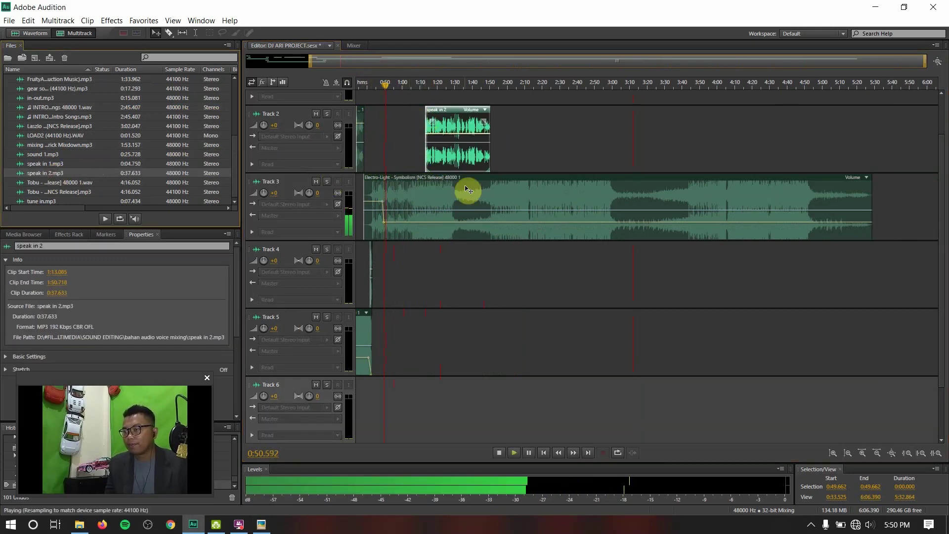
left_click_drag(455, 119, 578, 115)
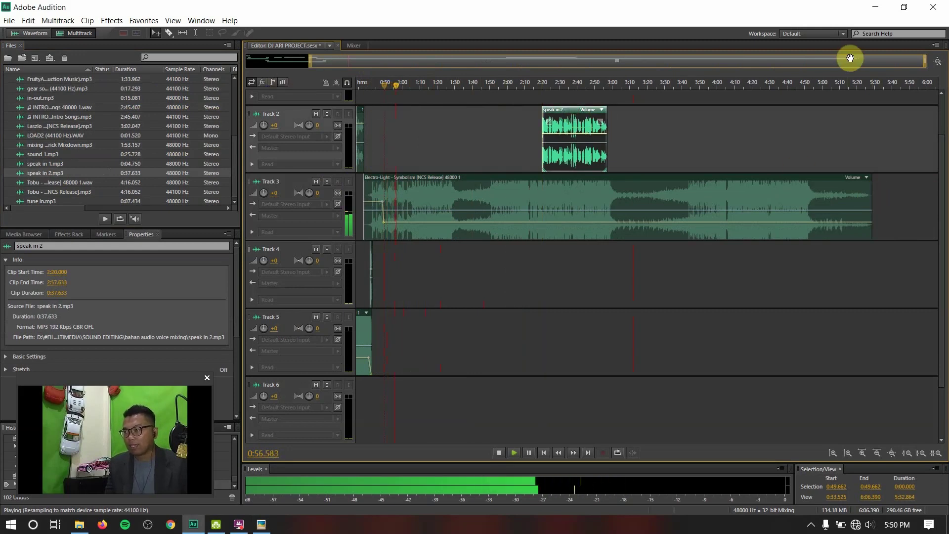
key("space")
left_click_drag(904, 82, 642, 84)
left_click_drag(721, 112, 435, 139)
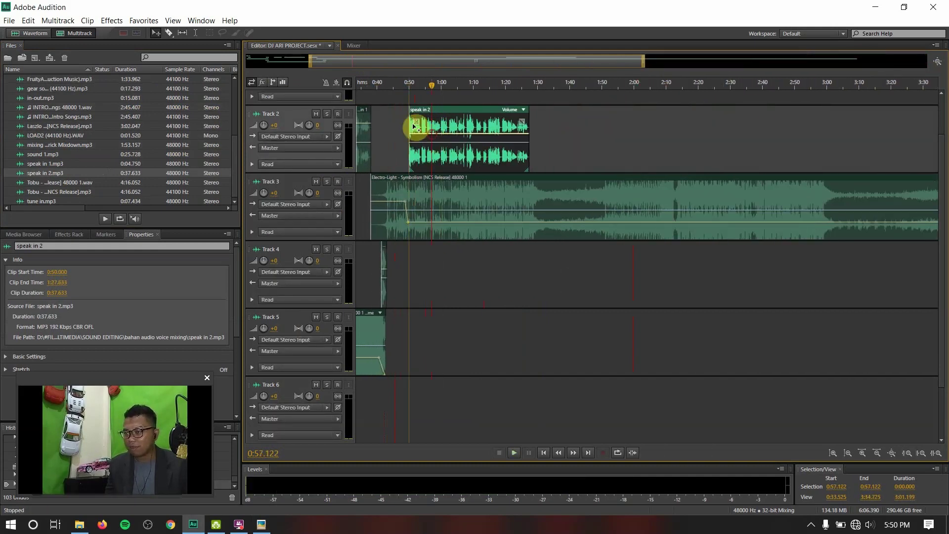
- Play briefly from about 0:49, and shift the speak in 2 clip to start at about 0:51.2, after the music's volume drop
left_click(397, 94)
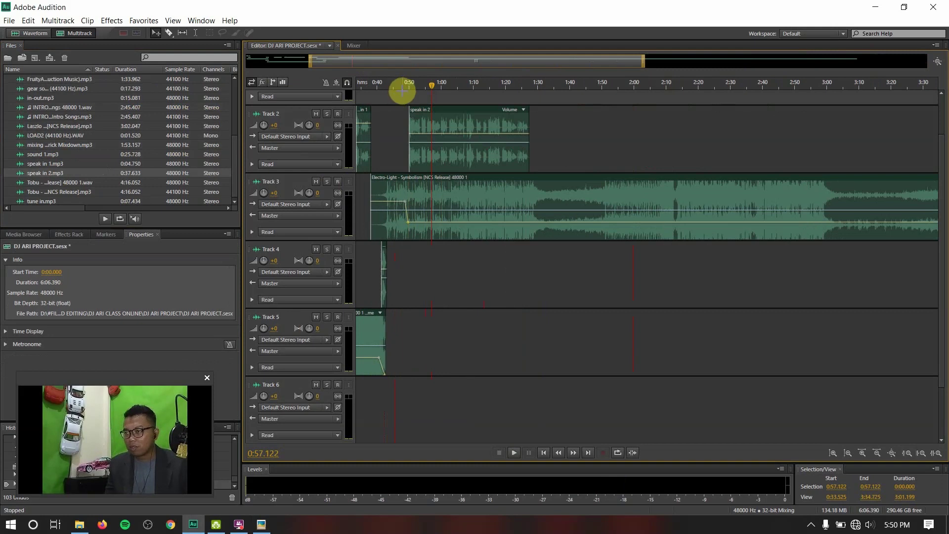
left_click(404, 87)
key("space")
key("space")
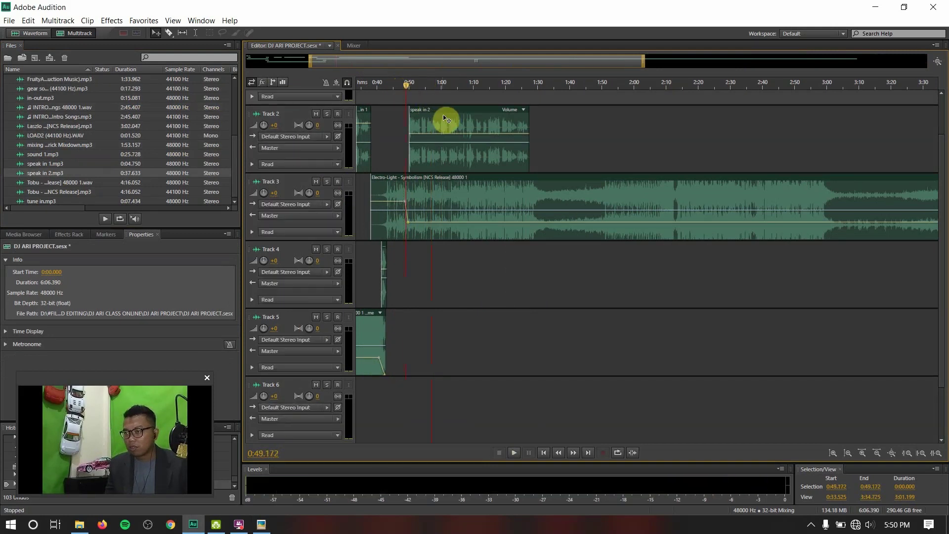
left_click(450, 112)
left_click_drag(451, 113, 456, 113)
left_click_drag(644, 65, 486, 74)
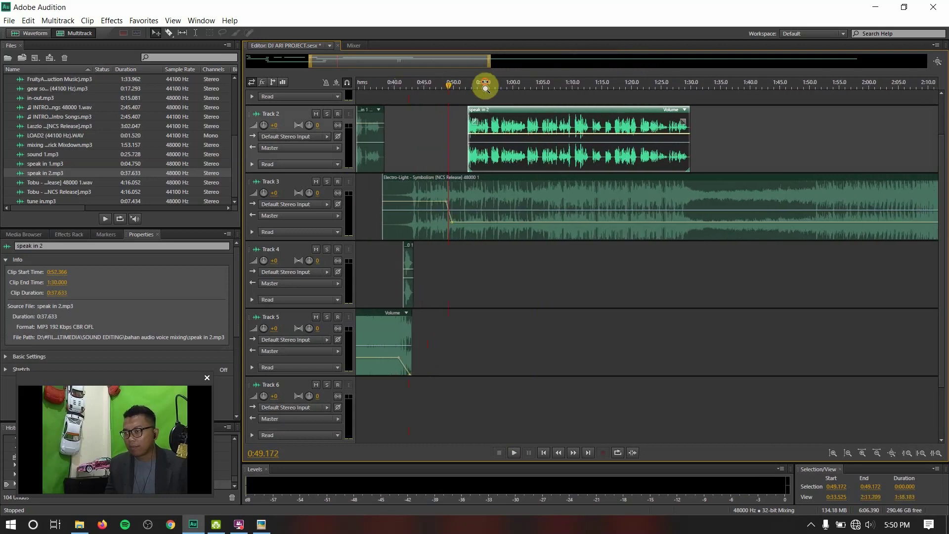
left_click_drag(534, 118, 528, 119)
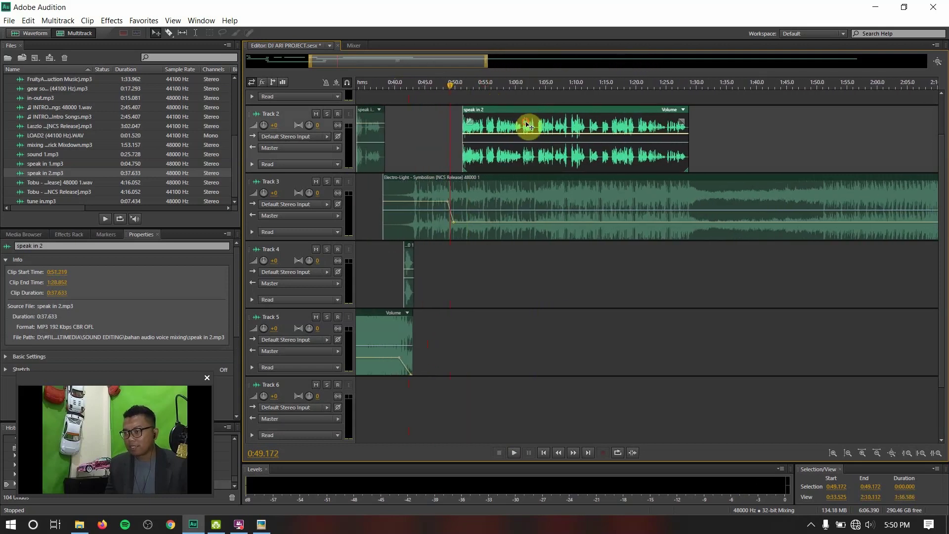
- Play the start of speak in 2, raise the clip's volume envelope, and play it through to about 1:31
key("space")
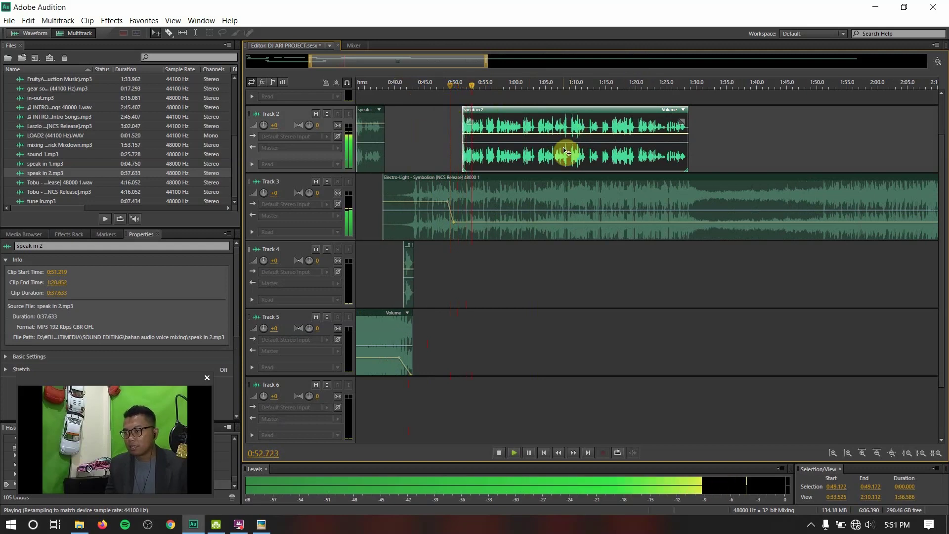
key("space")
left_click_drag(553, 134, 554, 124)
key("space")
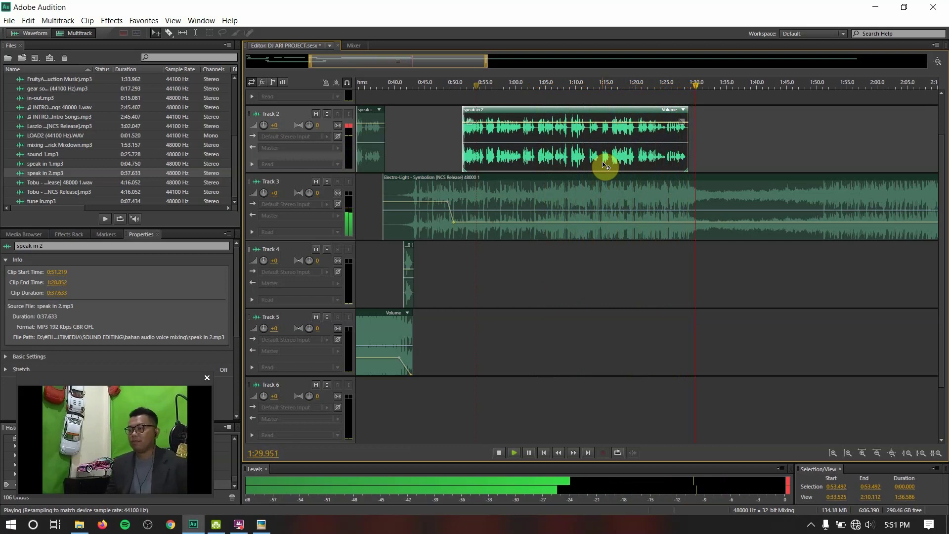
key("space")
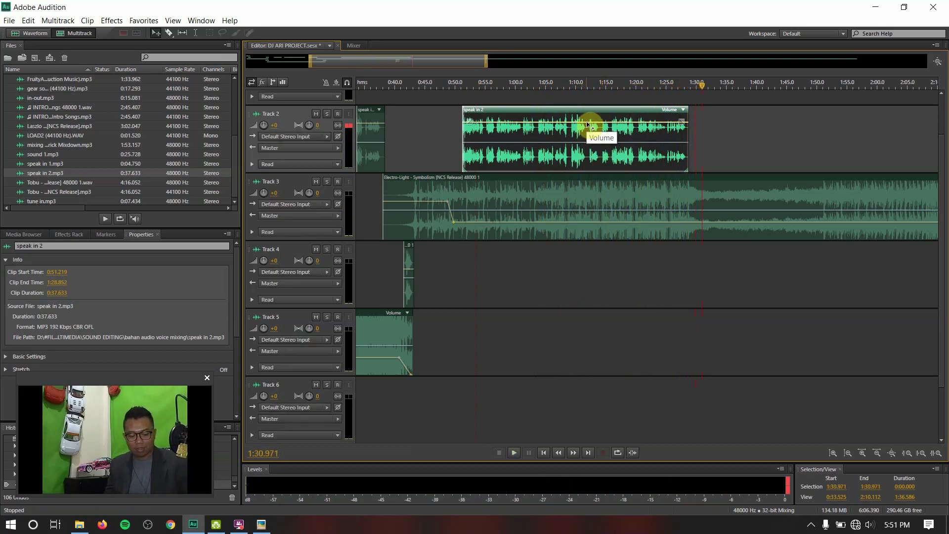
- Split the Electro-Light clip on Track 3 at about 1:33.8, delete the part after the cut, and save the session
key("r")
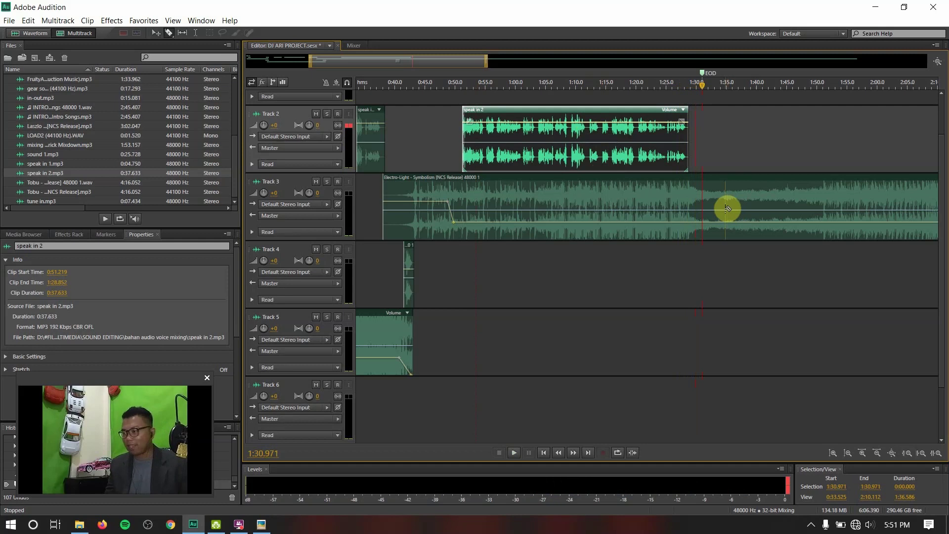
left_click(719, 204)
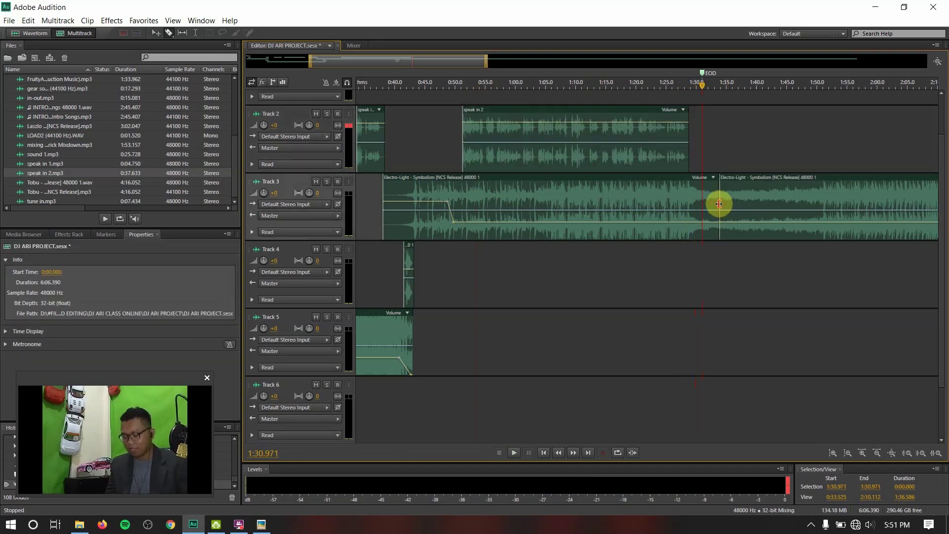
key("v")
left_click(769, 203)
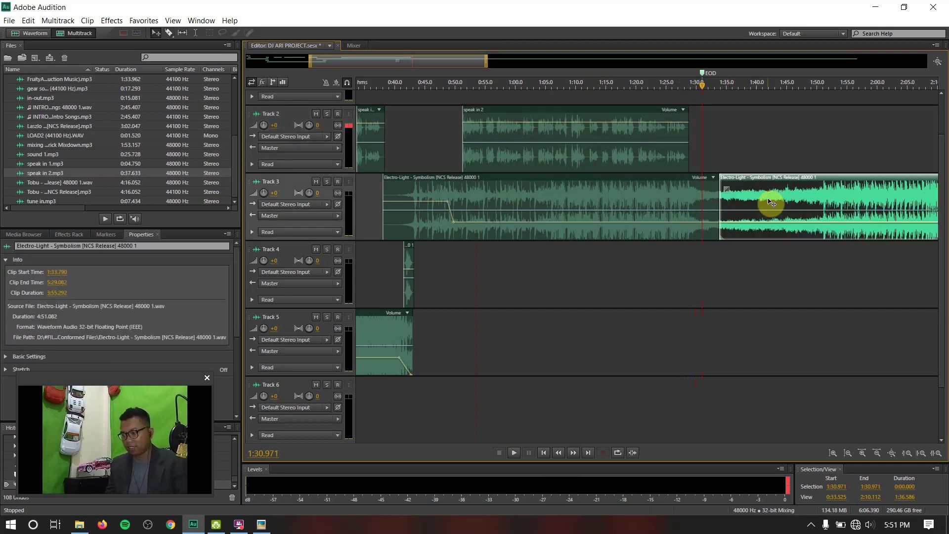
key("Delete")
key("ctrl+s")
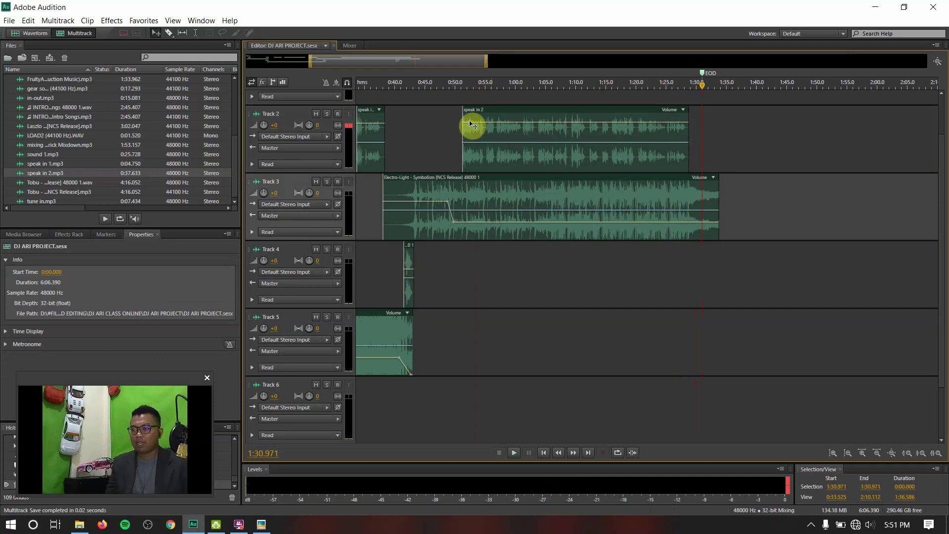
- Check the master.JPG plan in Picasa Photo Viewer for the clip that overlaps the end of Electro-Light
left_click(261, 523)
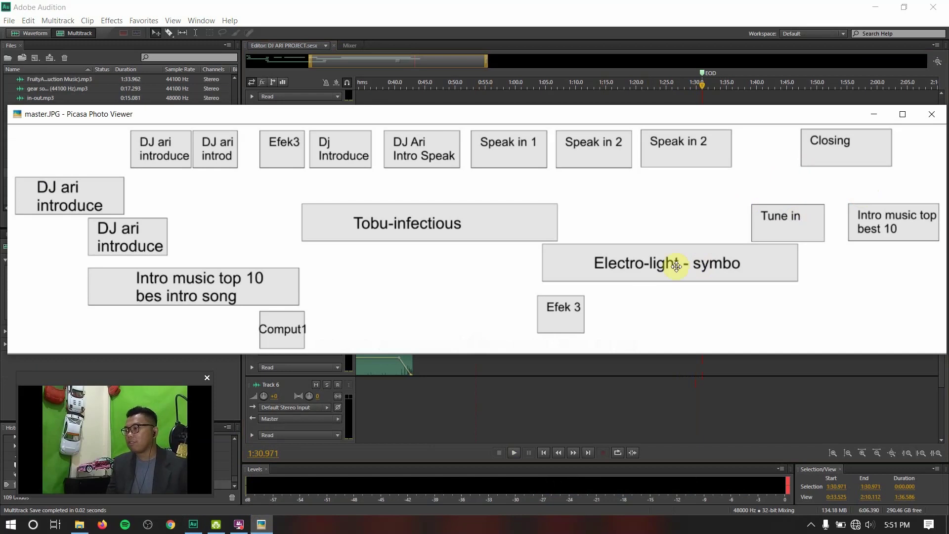
left_click_drag(505, 112, 417, 121)
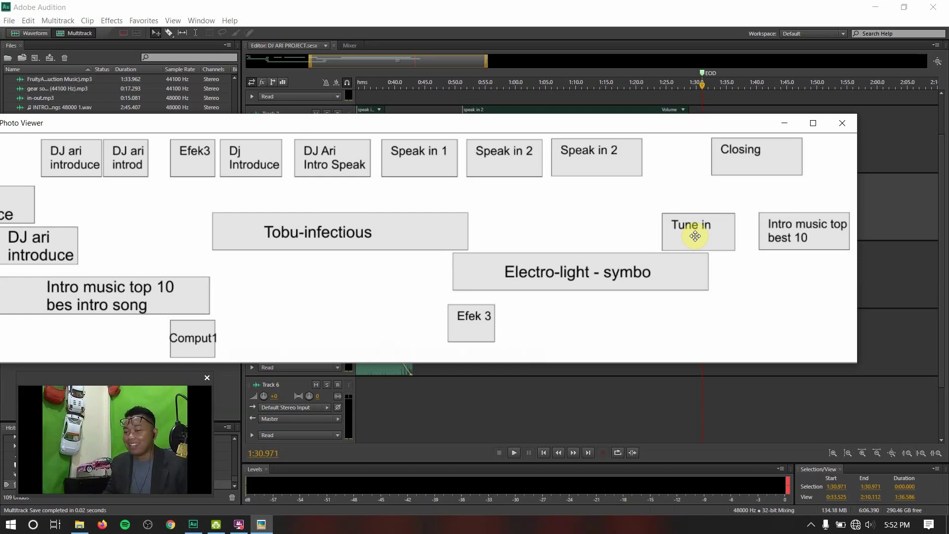
left_click(568, 417)
- Open tune in.mp3 in the waveform editor, play it from about 0:00.1, and return to the multitrack session
left_click(29, 145)
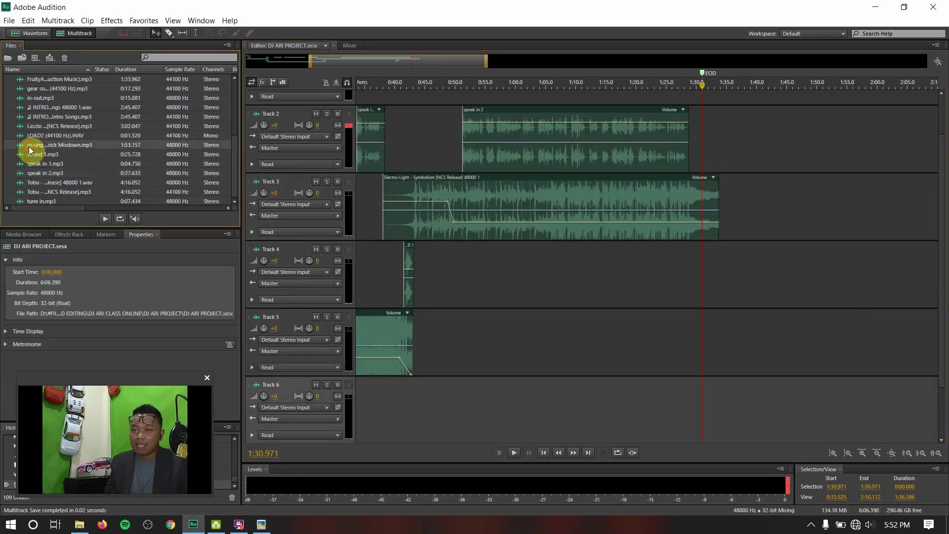
left_click_drag(51, 200, 124, 190)
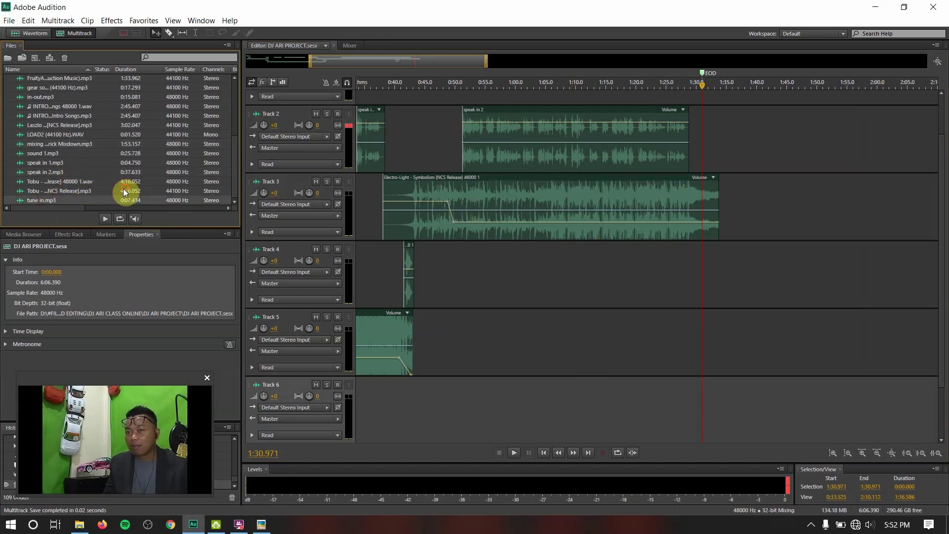
double_click(64, 201)
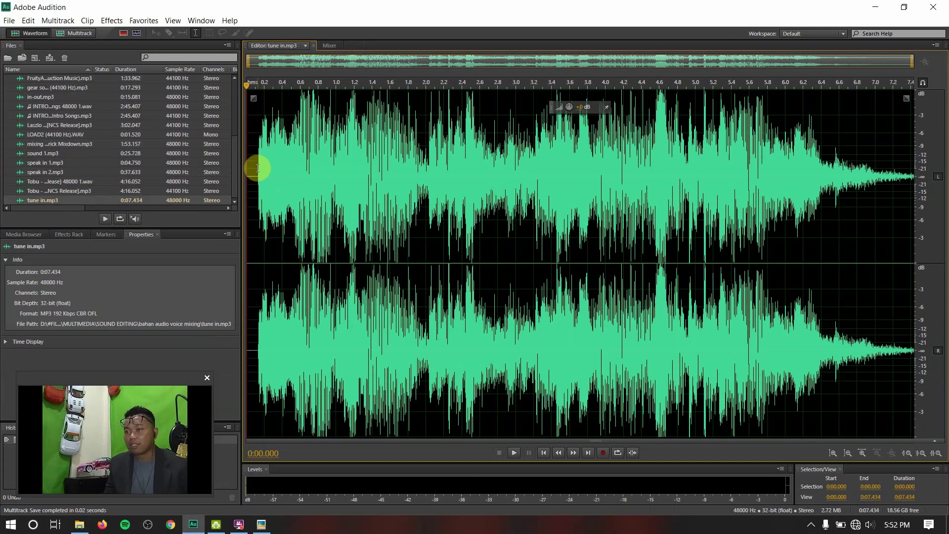
left_click(253, 189)
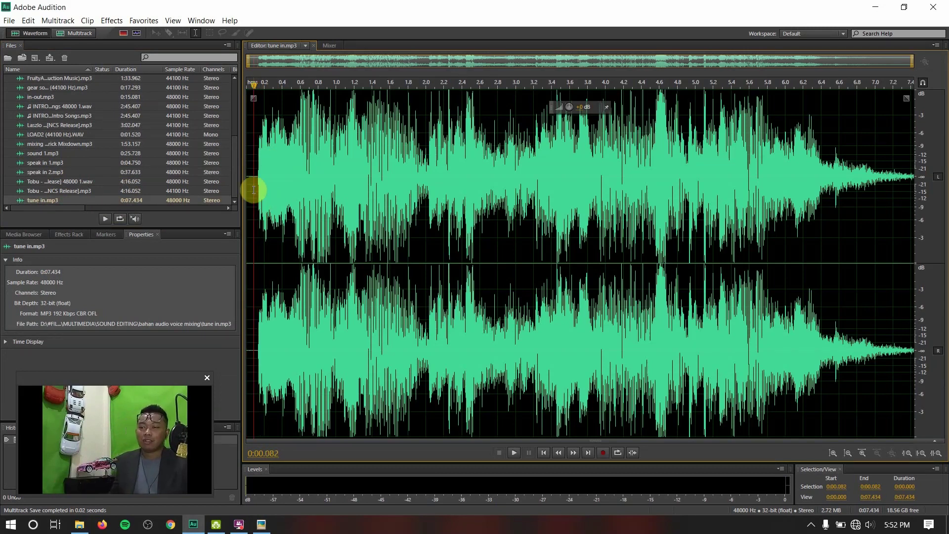
key("space")
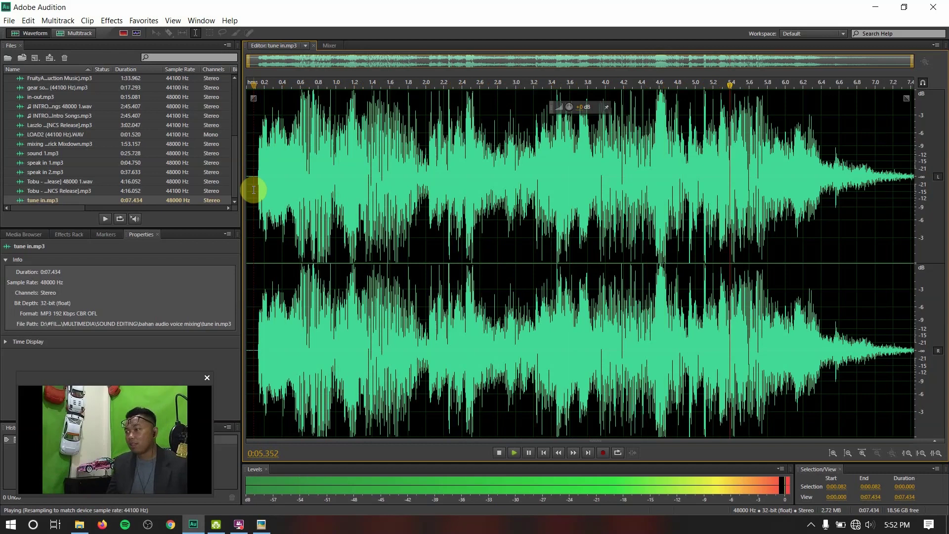
key("space")
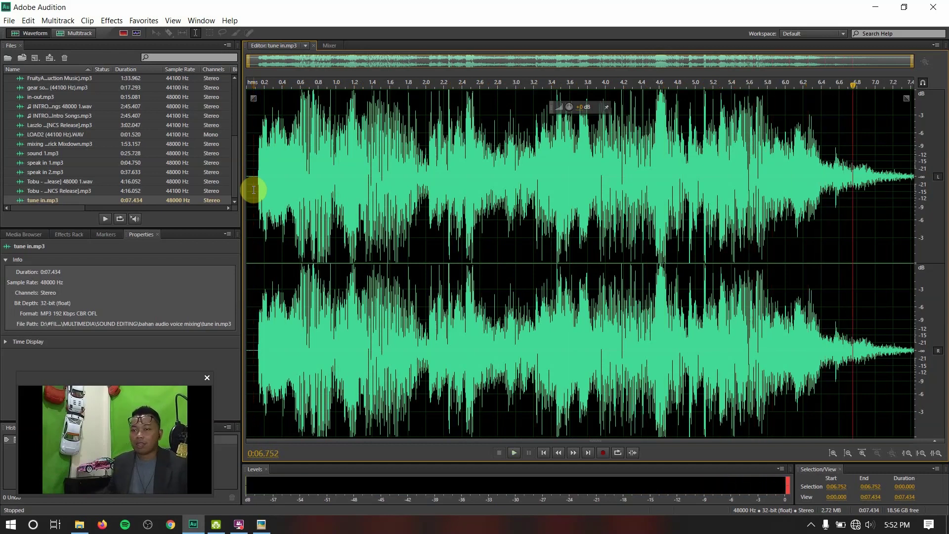
left_click(88, 33)
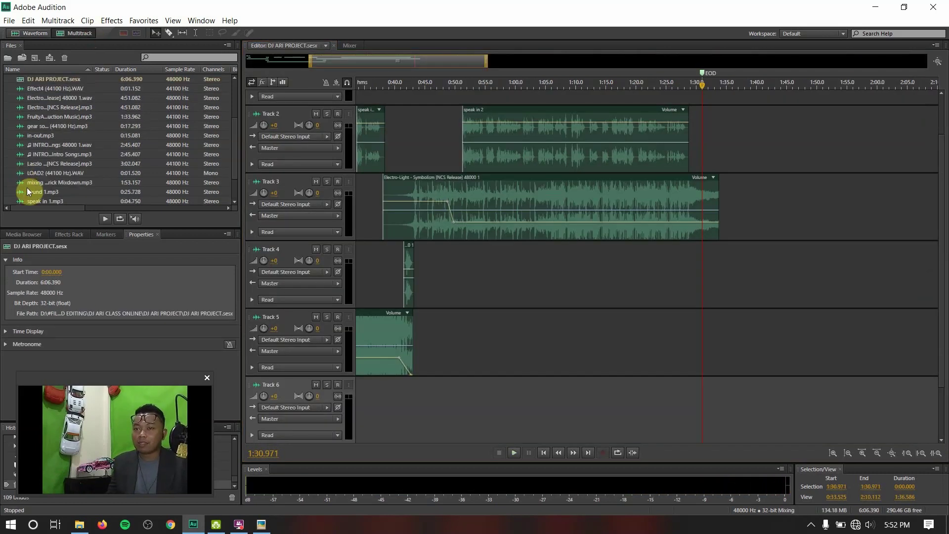
- Add tune in.mp3 to Track 2 after speak in 2, overlapping the Electro-Light ending from about 1:32.2
scroll(65, 137, "down", 2)
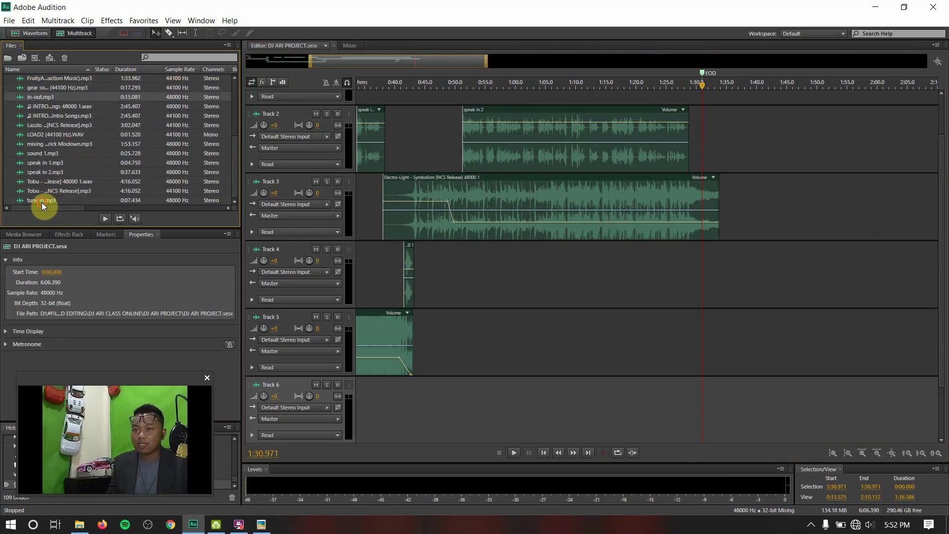
left_click_drag(42, 203, 758, 198)
left_click_drag(710, 131, 710, 131)
left_click_drag(385, 67, 392, 68)
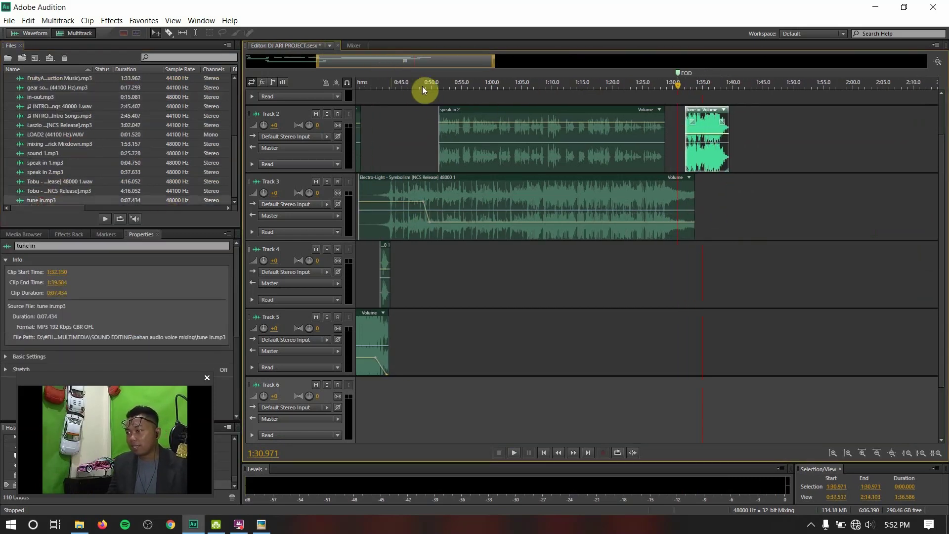
- Move the tune in clip on Track 2 earlier to start at about 1:31.0 and play the transition from about 1:27.5
key("space")
key("space")
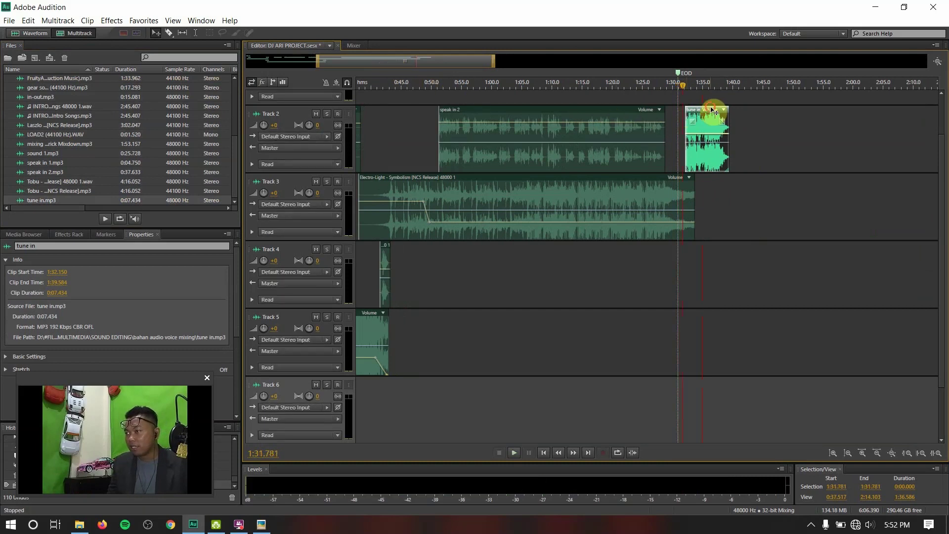
left_click_drag(706, 111, 698, 111)
left_click(658, 89)
key("space")
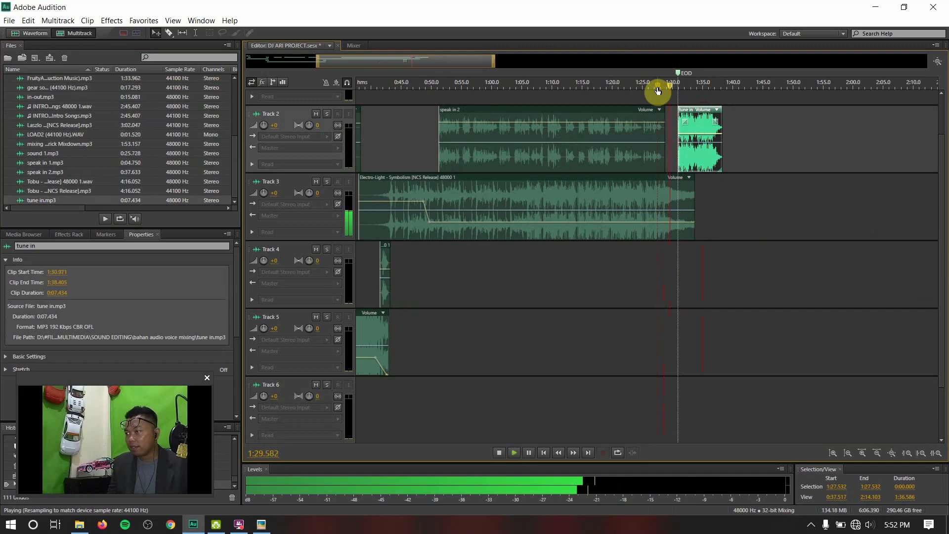
key("space")
- Add volume keyframes near the end of the Electro-Light clip that raise the level to about 1:31.6 and fade it out, and play the result
left_click(673, 225)
left_click_drag(670, 225, 694, 242)
left_click(653, 84)
key("space")
left_click_drag(318, 63, 358, 76)
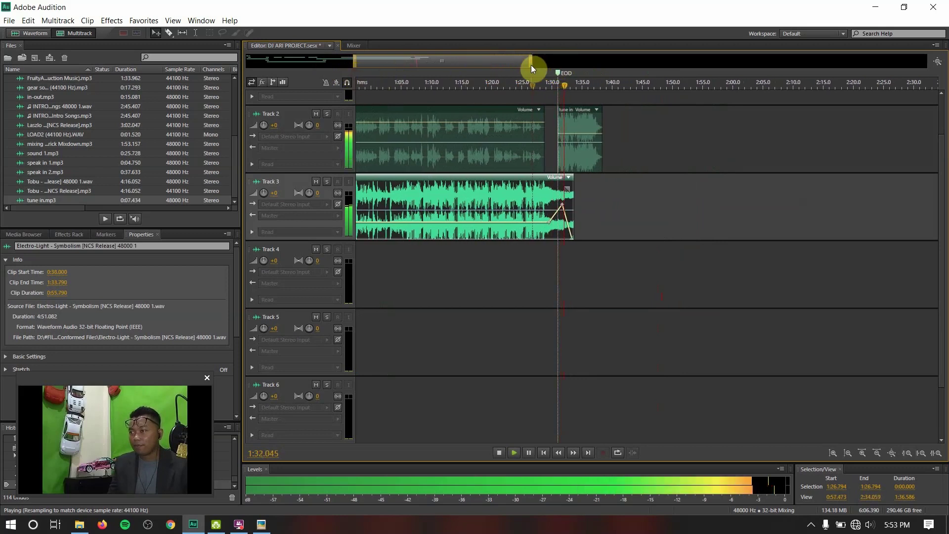
left_click_drag(530, 66, 485, 74)
key("space")
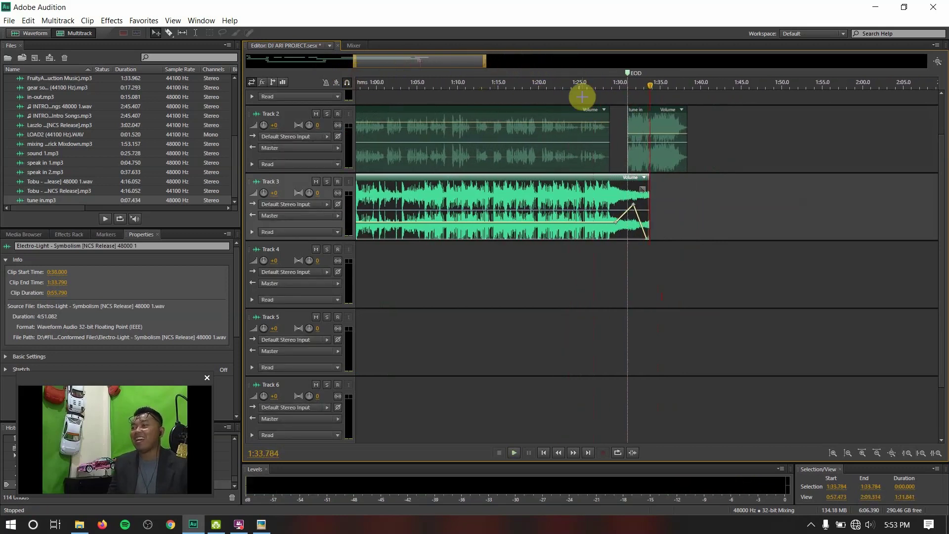
- Reshape the Electro-Light volume envelope to rise from about 1:26 and hold level before the end fade, play it from about 1:24.4, and save
key("space")
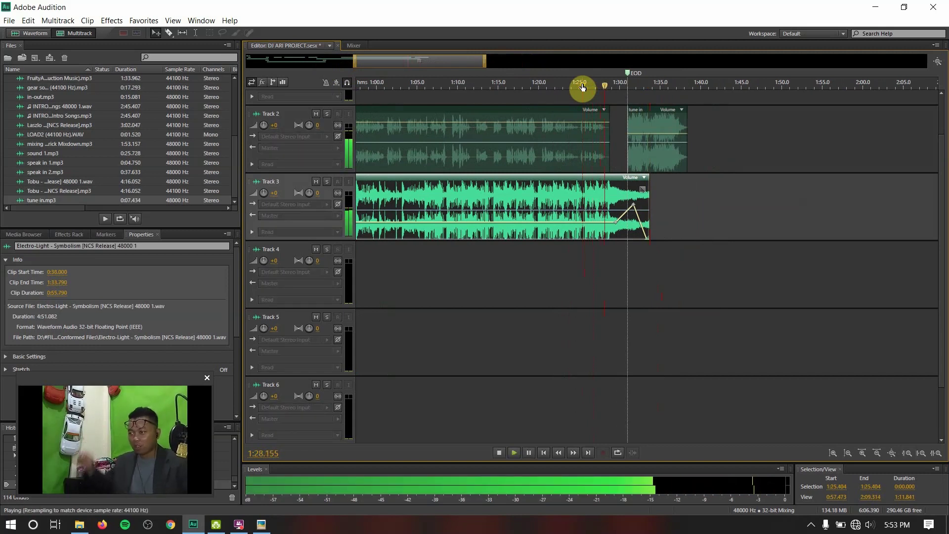
key("space")
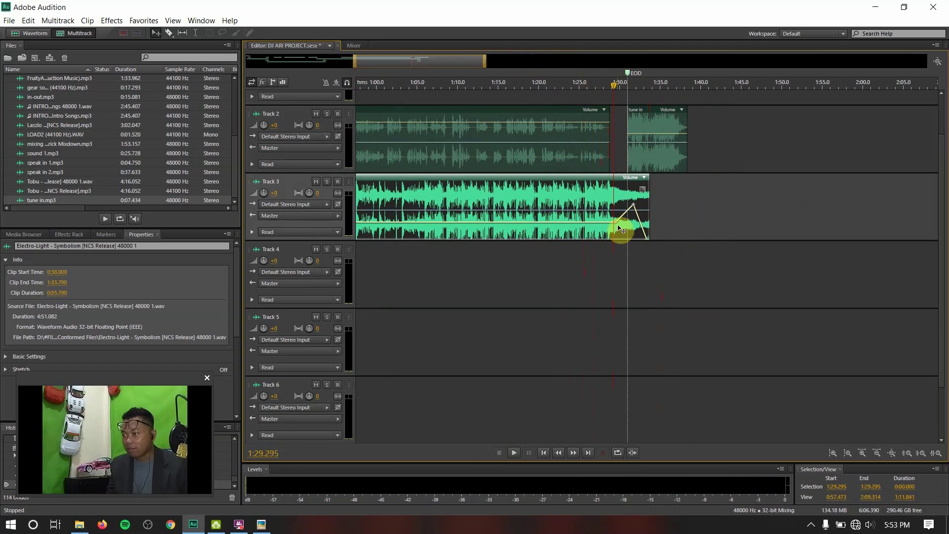
left_click_drag(617, 227, 588, 228)
mouse_move(634, 208)
left_mouse_down()
mouse_move(610, 205)
mouse_move(635, 213)
mouse_move(629, 225)
mouse_move(633, 201)
left_mouse_up()
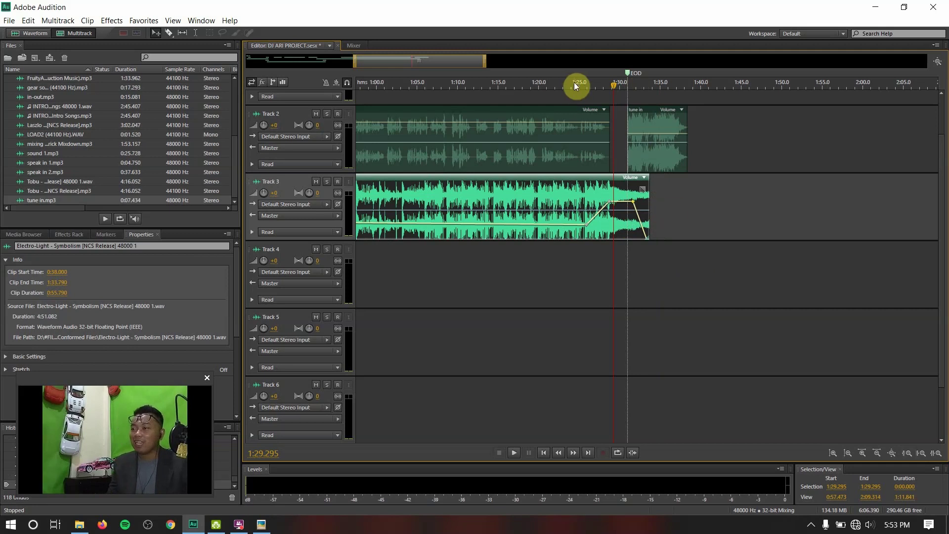
key("space")
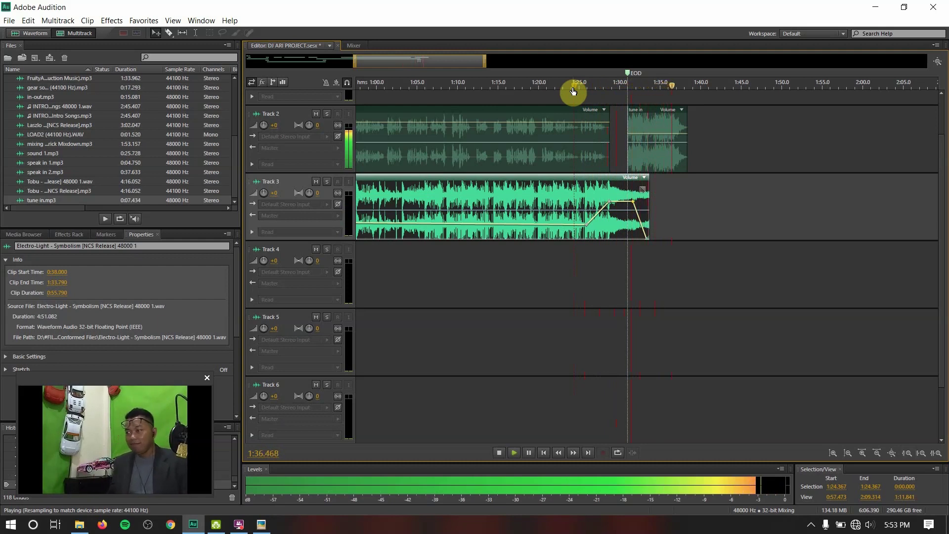
key("space")
key("ctrl+s")
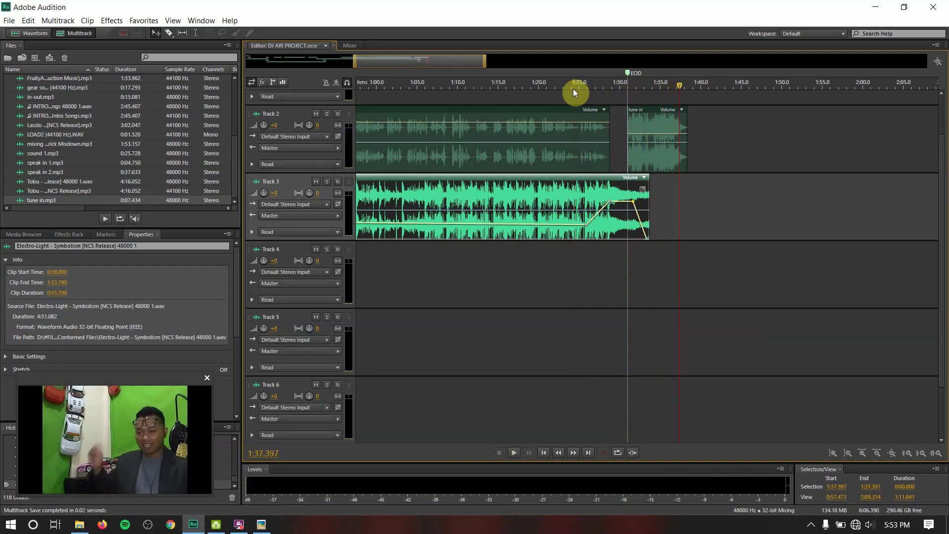
- Check the master.JPG plan in Picasa Photo Viewer and add closing.mp3 to Track 3 in Audition at about 1:37.4, playing its start
left_click(260, 524)
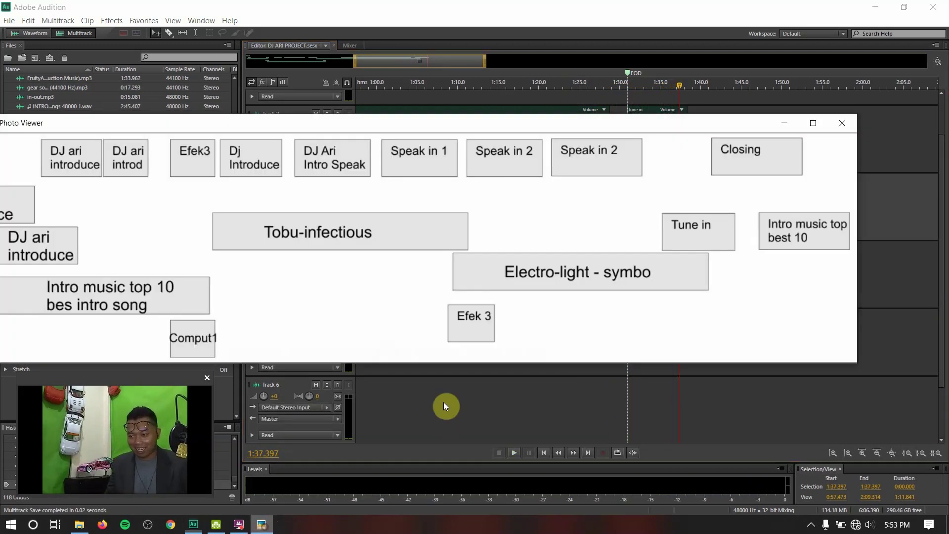
left_click(786, 415)
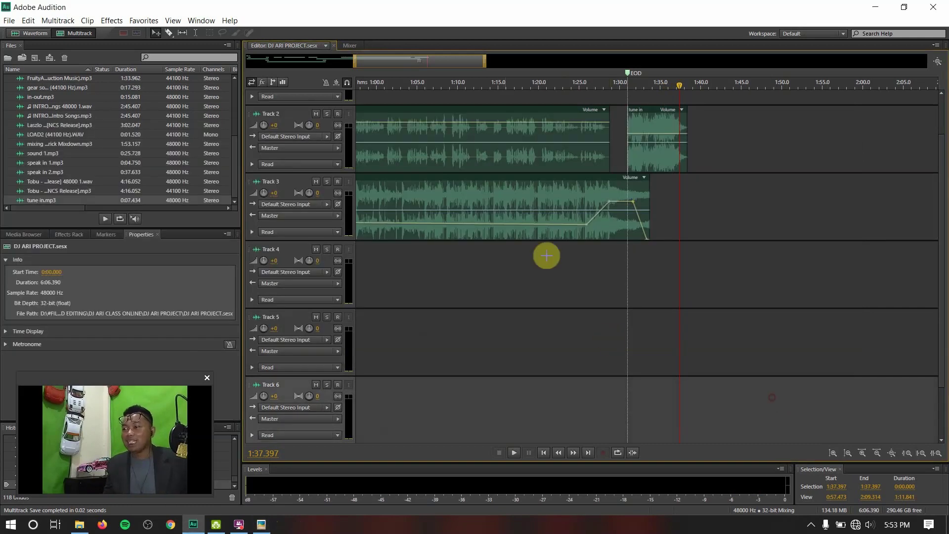
left_click(65, 162)
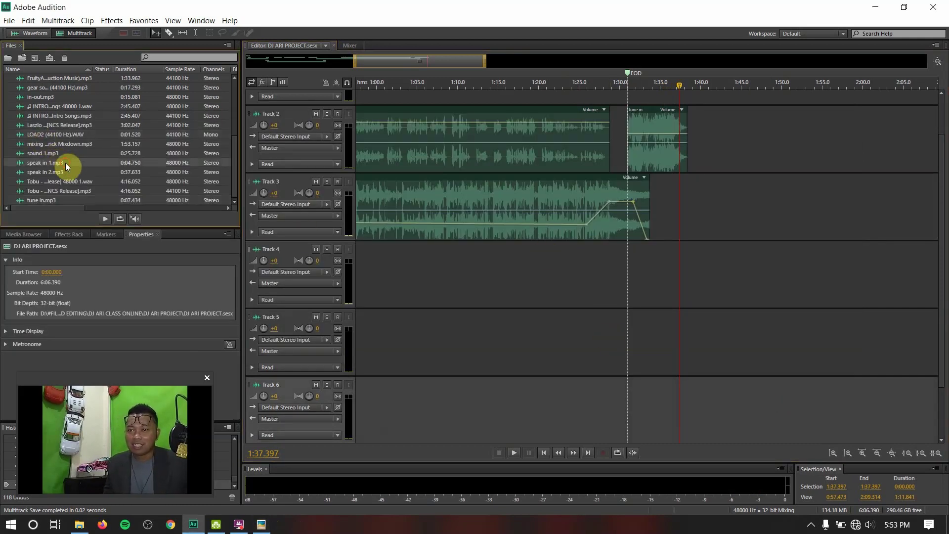
scroll(46, 140, "up", 4)
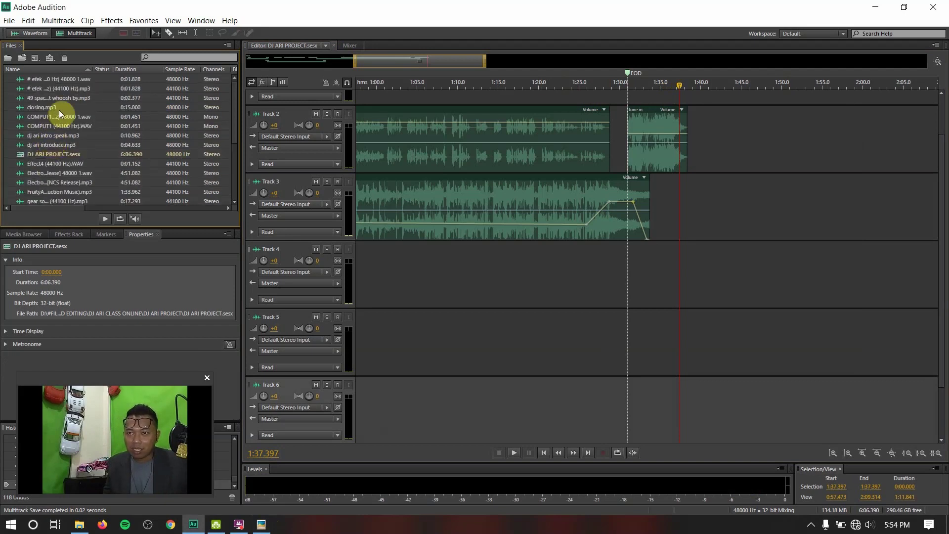
left_click_drag(40, 108, 678, 221)
scroll(691, 121, "up", 1)
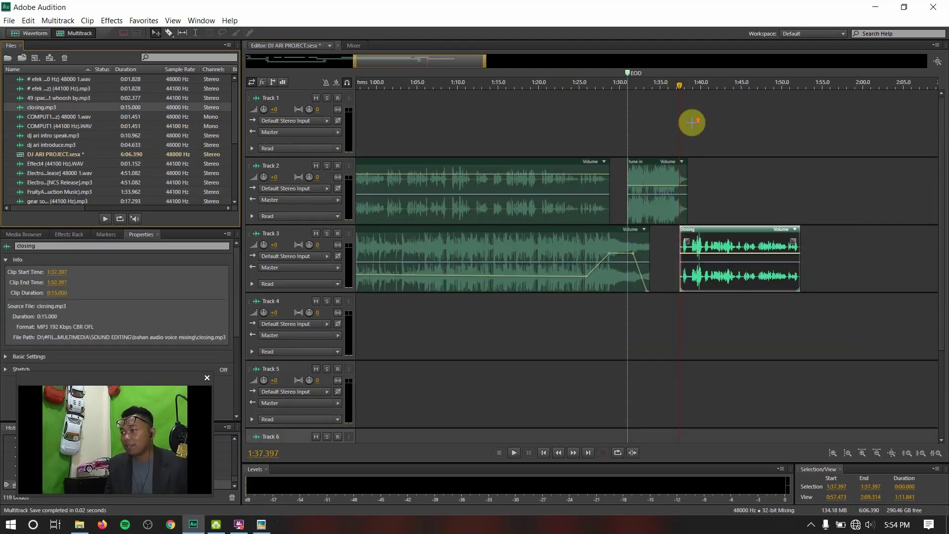
left_click_drag(483, 61, 493, 62)
key("space")
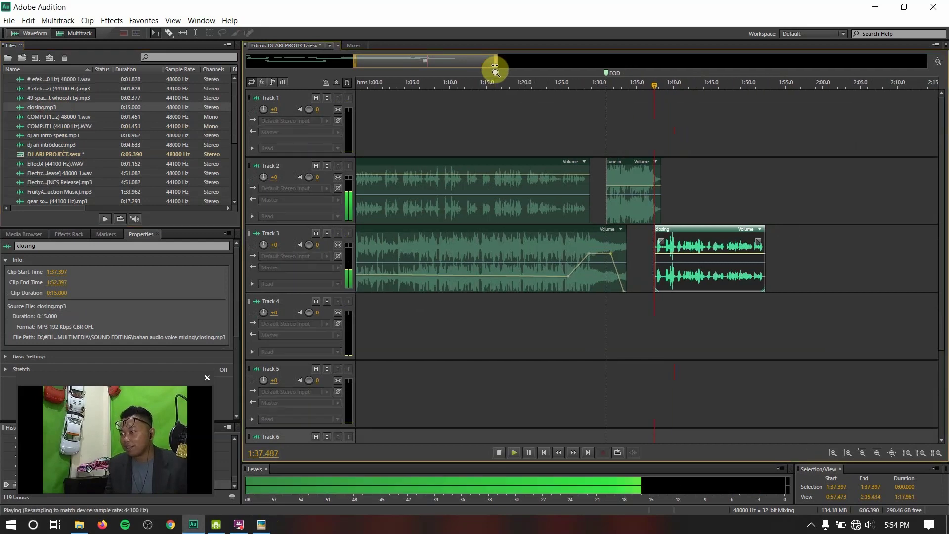
key("space")
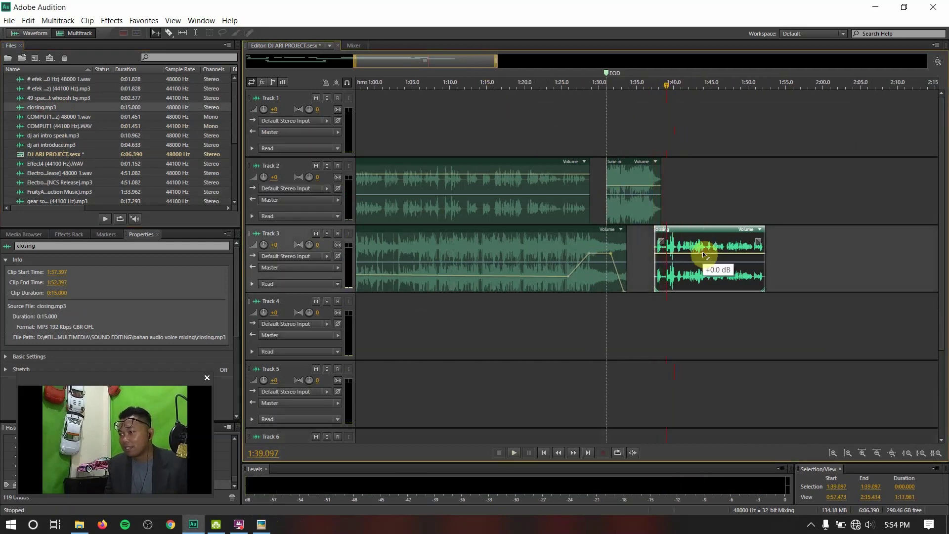
- Move the closing clip to Track 1 to start at about 1:37.3, play its overlap with tune in, and save the session
left_click_drag(695, 247, 690, 115)
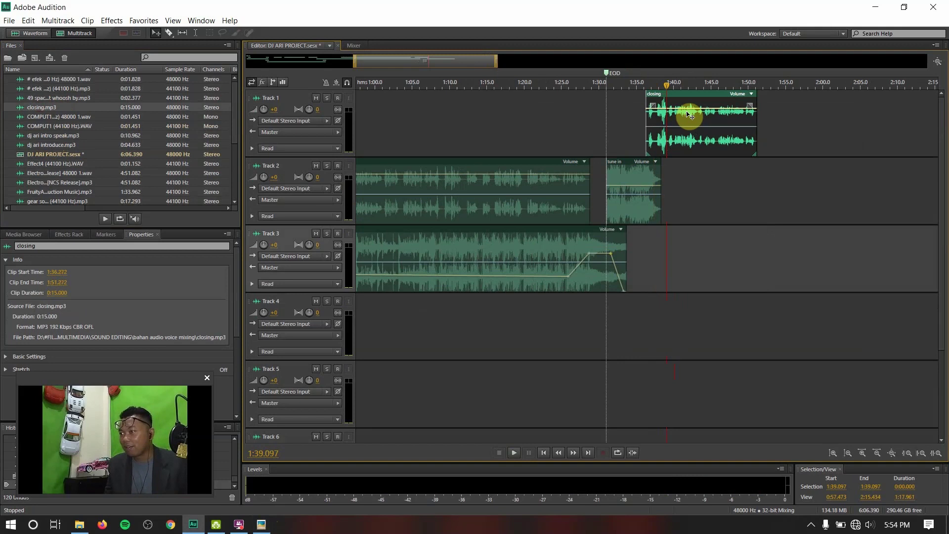
left_click(638, 85)
key("space")
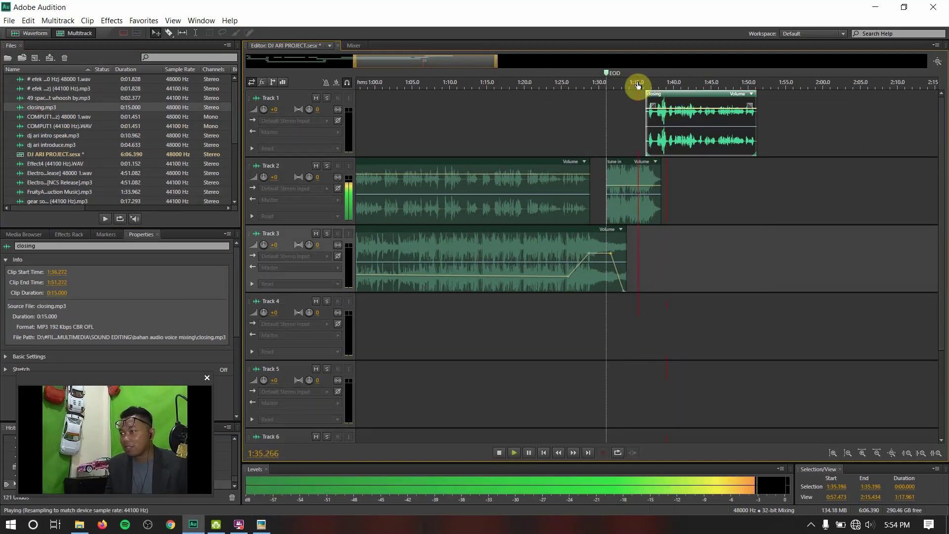
left_click_drag(688, 99, 696, 101)
key("space")
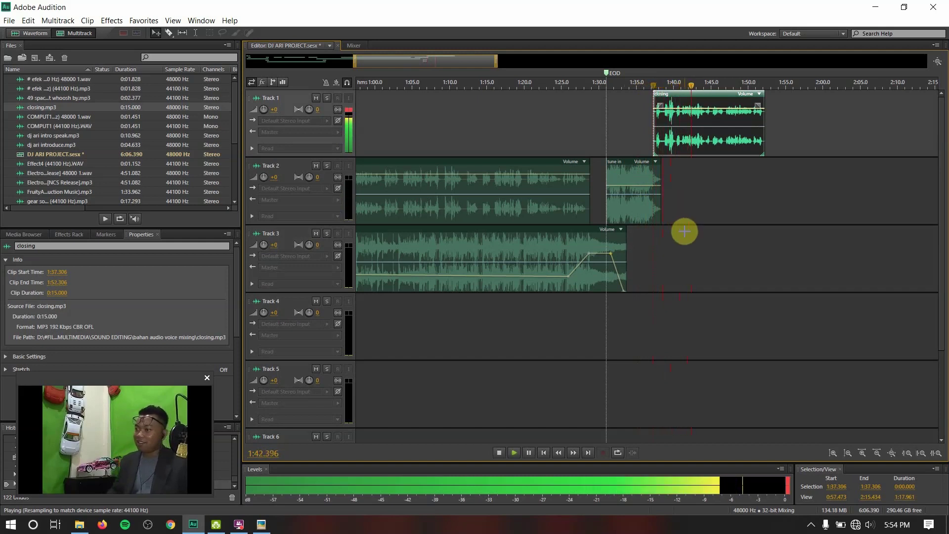
key("space")
key("ctrl+s")
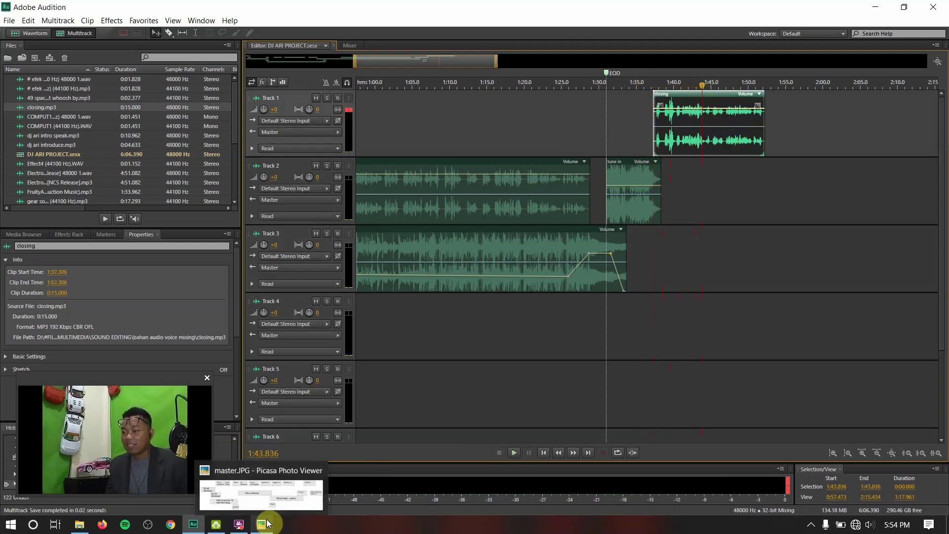
- Open the INTRO MUSIC clip from Track 3 in the waveform editor, play it from about 0:00.5, and return to the multitrack session
left_click_drag(351, 61, 155, 75)
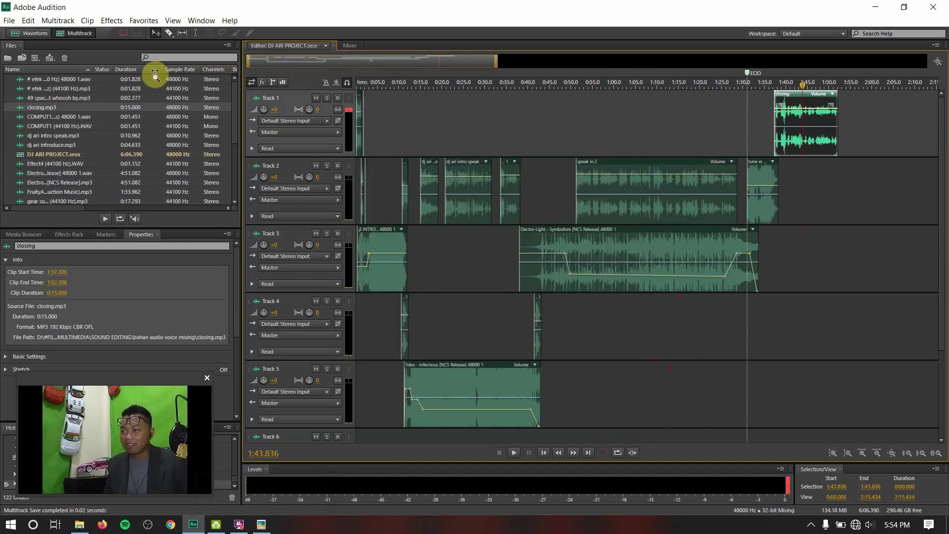
left_click(375, 258)
double_click(376, 239)
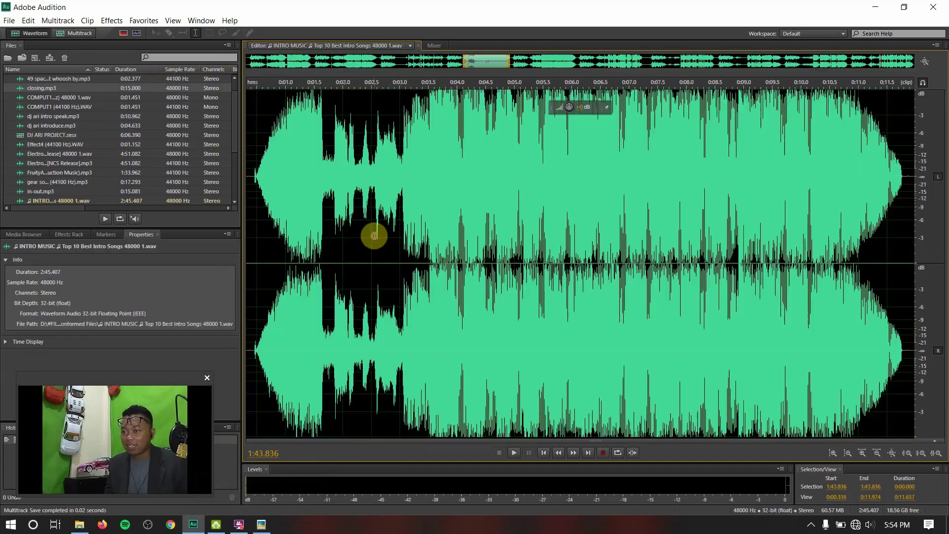
left_click(254, 211)
key("space")
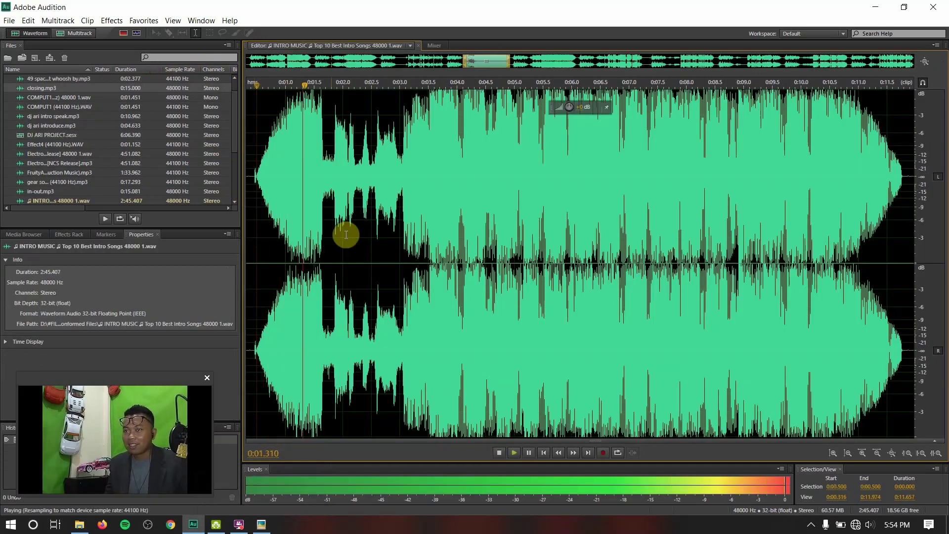
key("space")
left_click(508, 203)
left_click(61, 32)
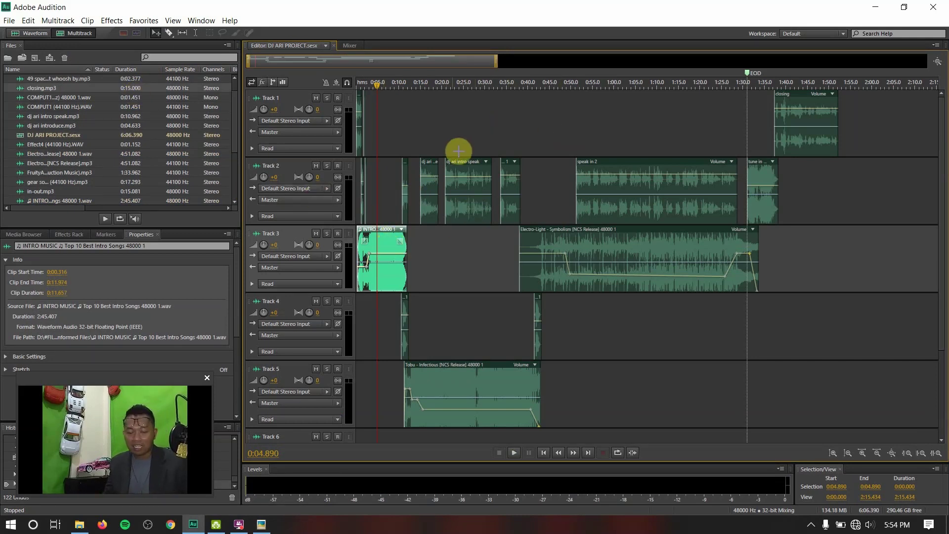
- Paste a copy of the INTRO MUSIC clip near the session's end and place it on Track 2 starting at 1:50.000
left_click(839, 200)
left_click(833, 239)
left_click(852, 84)
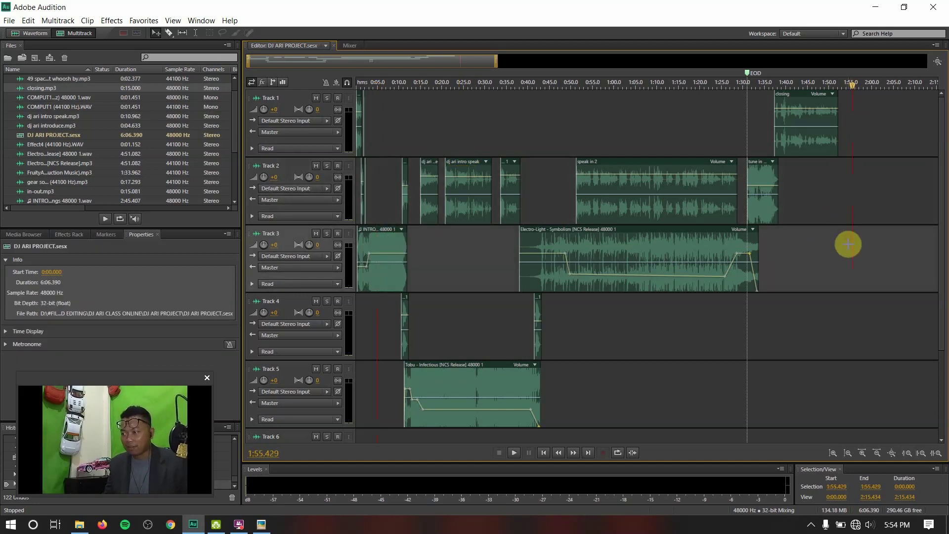
key("ctrl+v")
left_click_drag(870, 237, 848, 180)
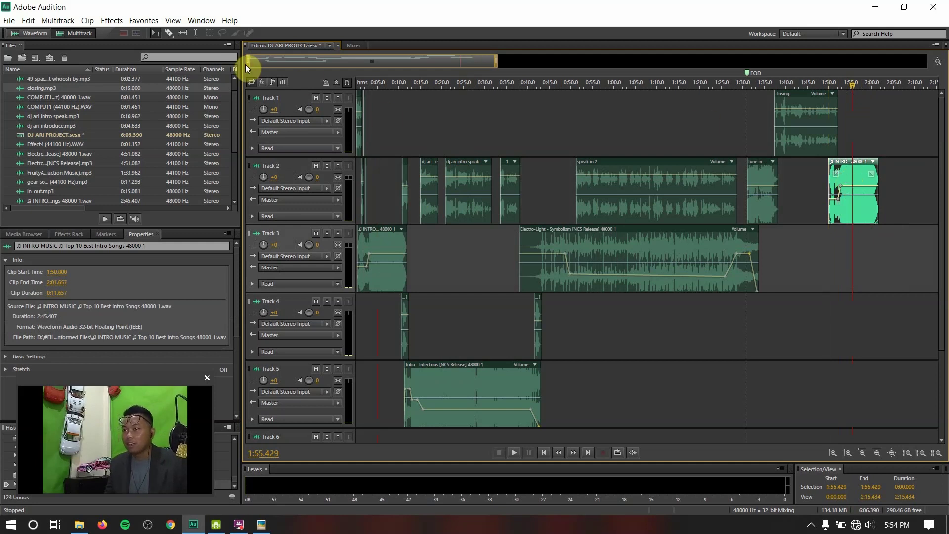
- Lower the first volume keyframe of the copied INTRO MUSIC clip to make a fade-in, play it from about 1:47.0, and save the session
left_click_drag(249, 62, 406, 64)
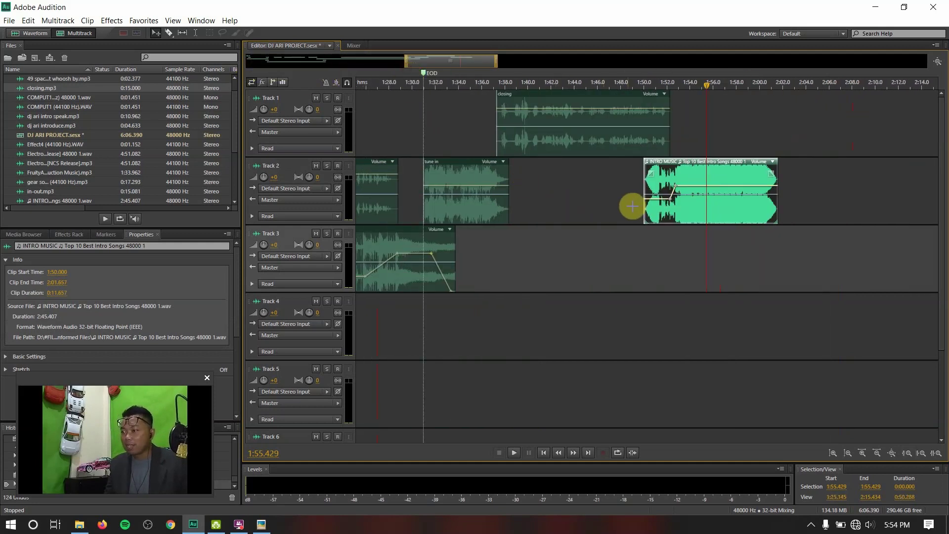
left_click(582, 85)
key("space")
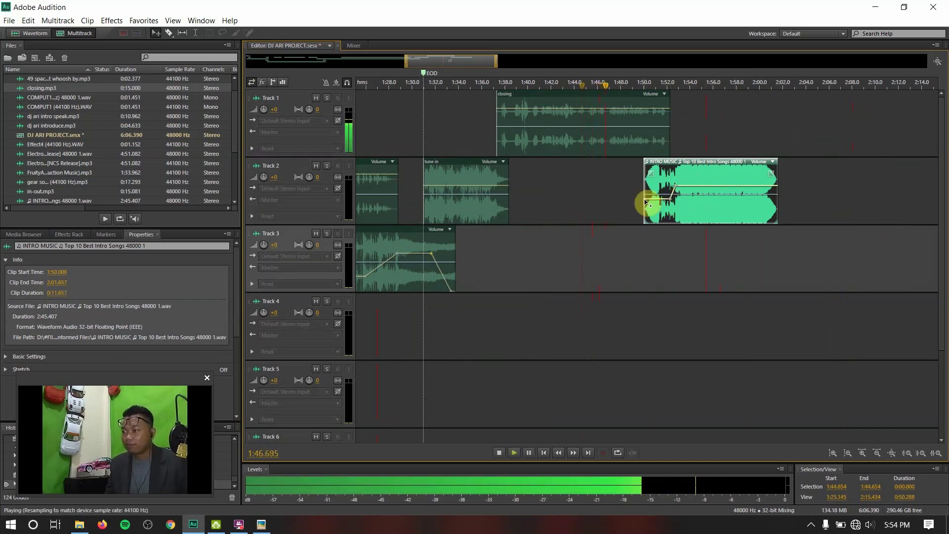
key("space")
left_click_drag(650, 202, 642, 233)
key("space")
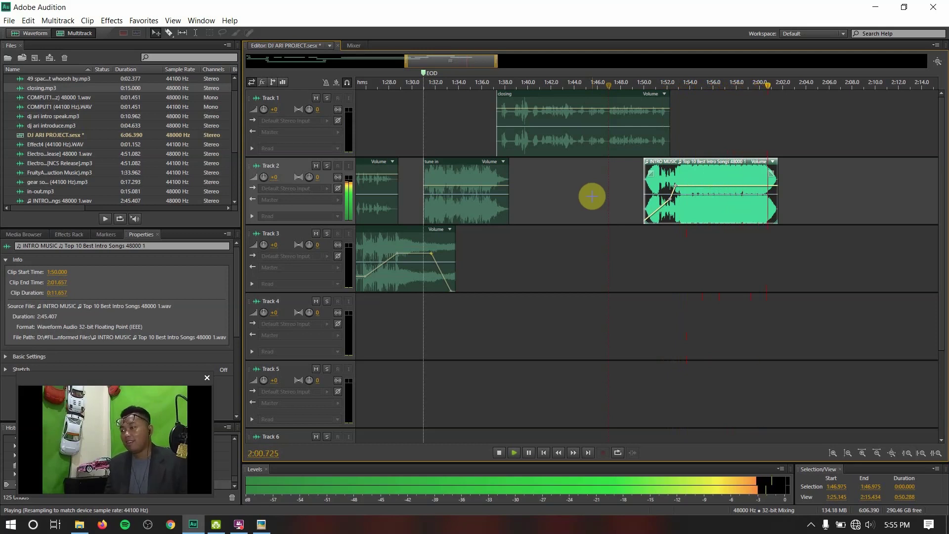
key("space")
key("ctrl+s")
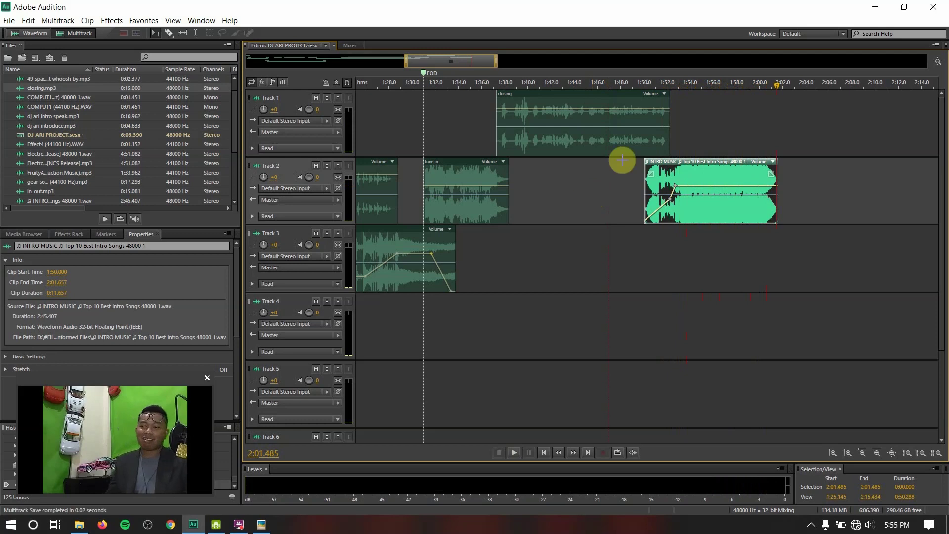
- Play the whole session from 0:00.000 through the end of the closing INTRO MUSIC clip to review the complete mix
left_click_drag(404, 65, 138, 80)
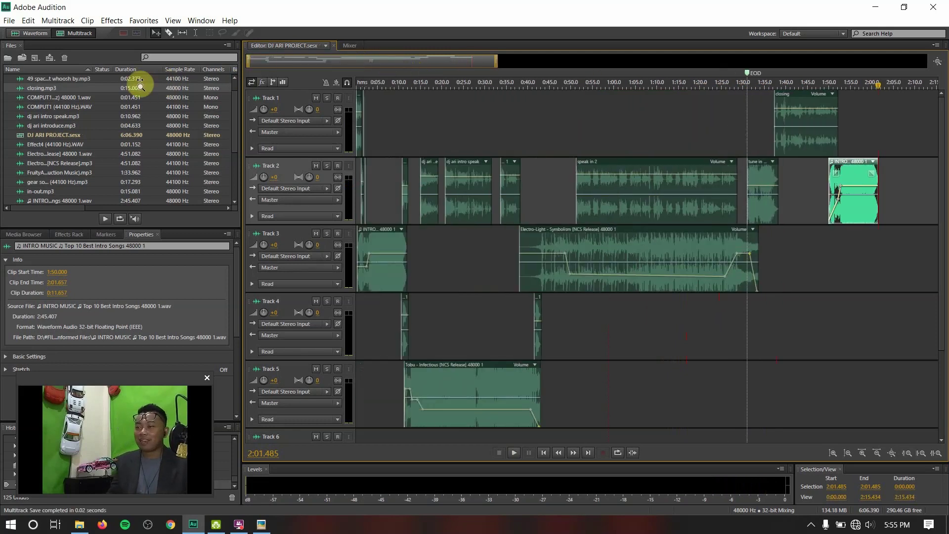
left_click_drag(492, 64, 508, 66)
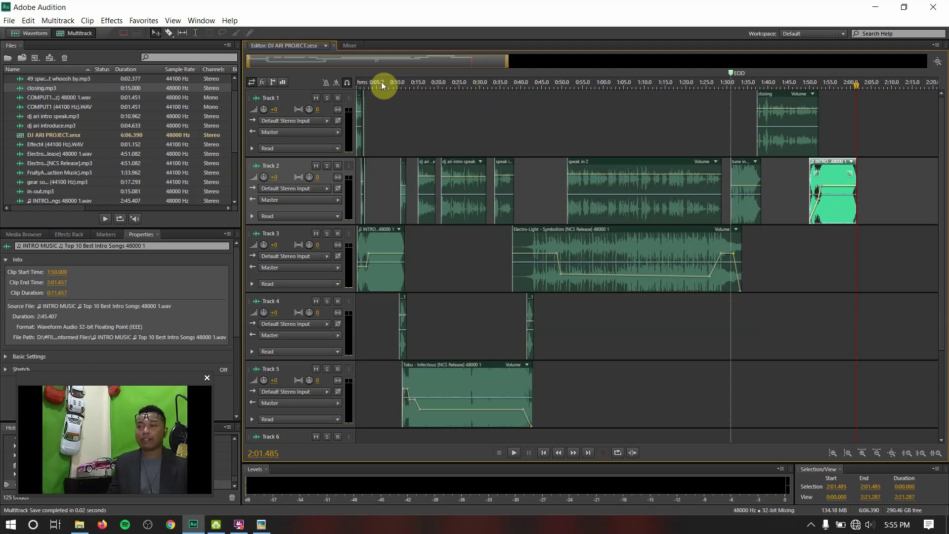
left_click(364, 86)
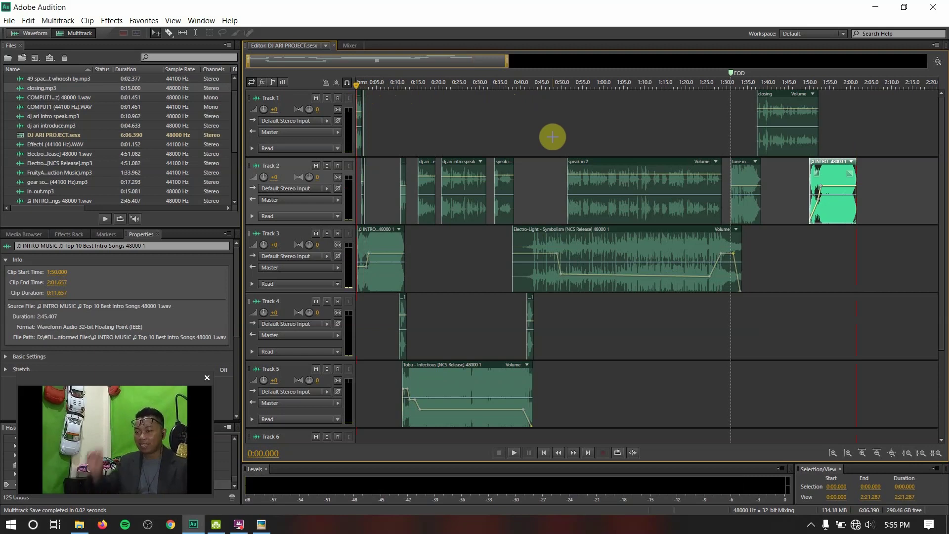
key("space")
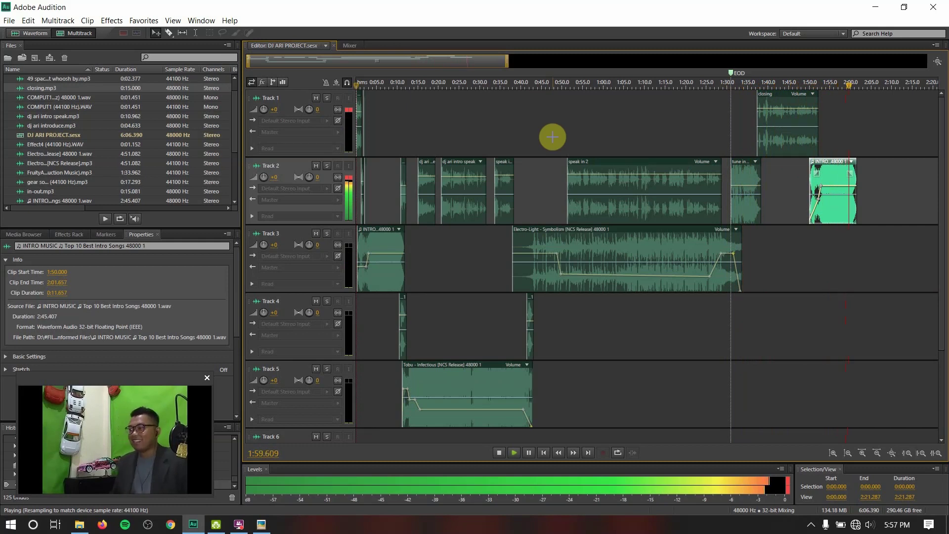
key("space")
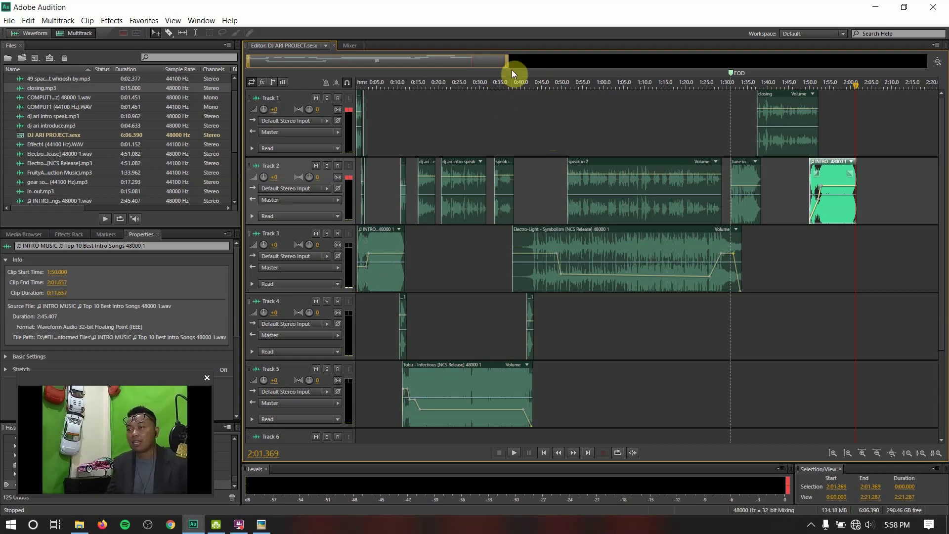
- Mix down the entire multitrack session to a new file and briefly play the mixdown from its start
left_click_drag(509, 62, 476, 63)
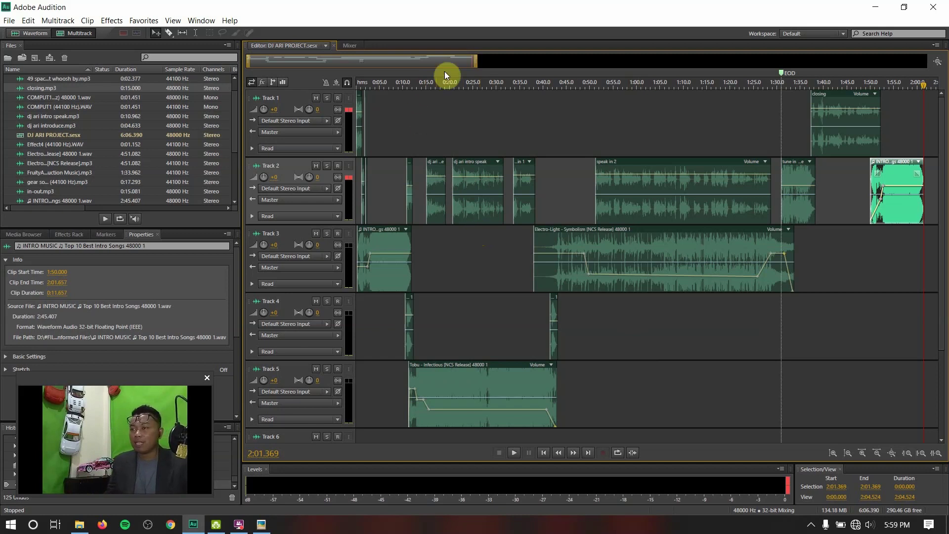
left_click(665, 398)
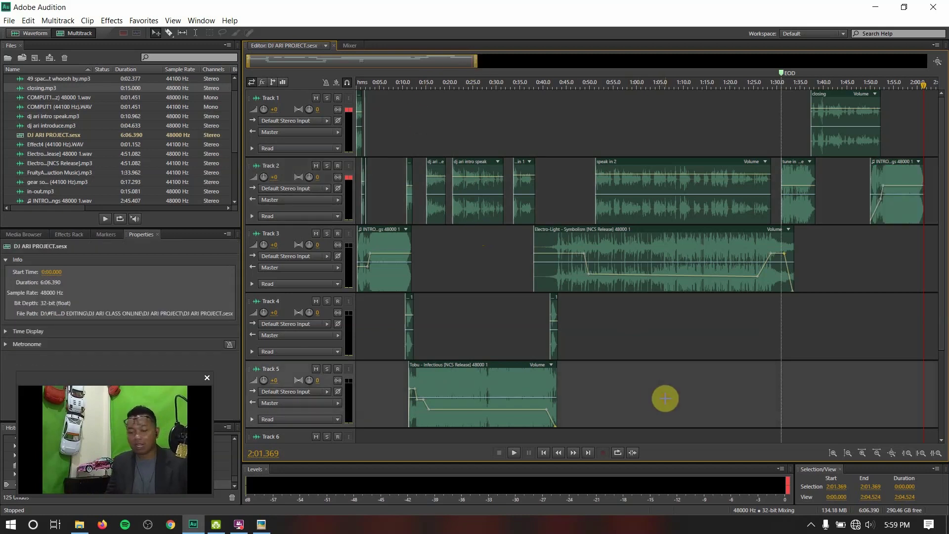
right_click(613, 380)
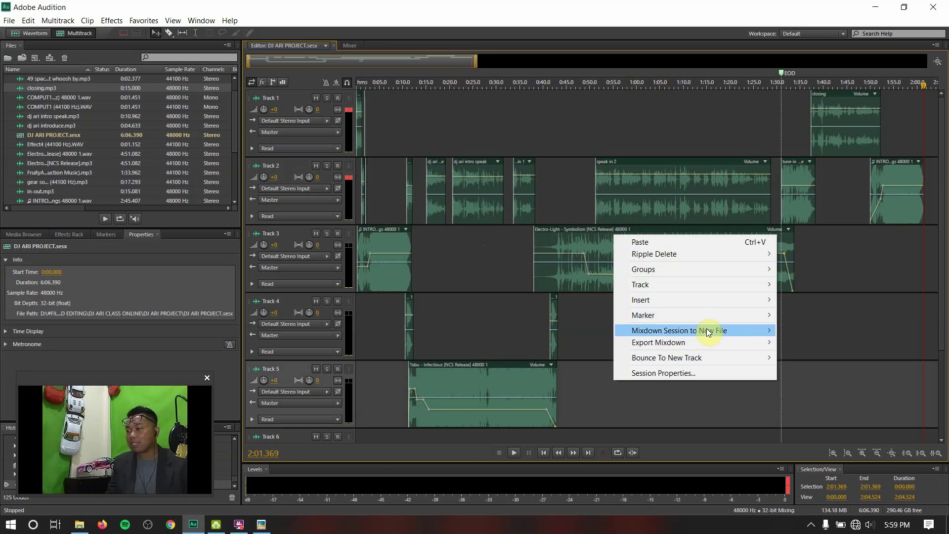
mouse_move(712, 330)
left_click(802, 343)
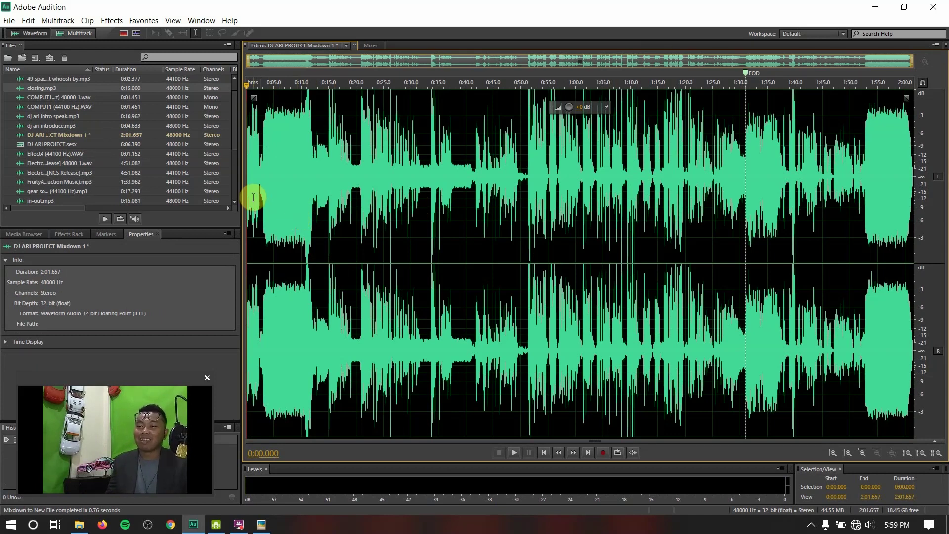
key("space")
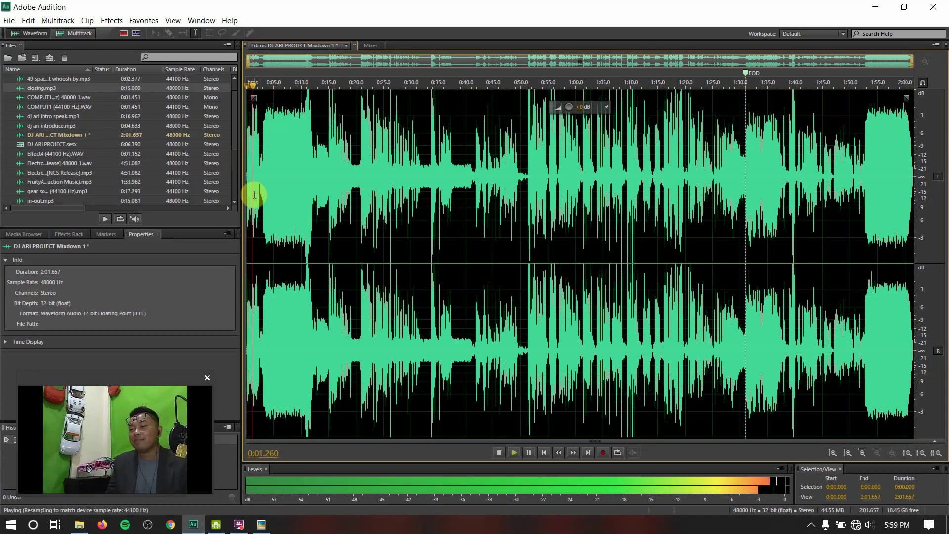
key("space")
- Begin saving the mixdown as a new file and set its format to MP3 Audio (*.mp3)
left_click(9, 20)
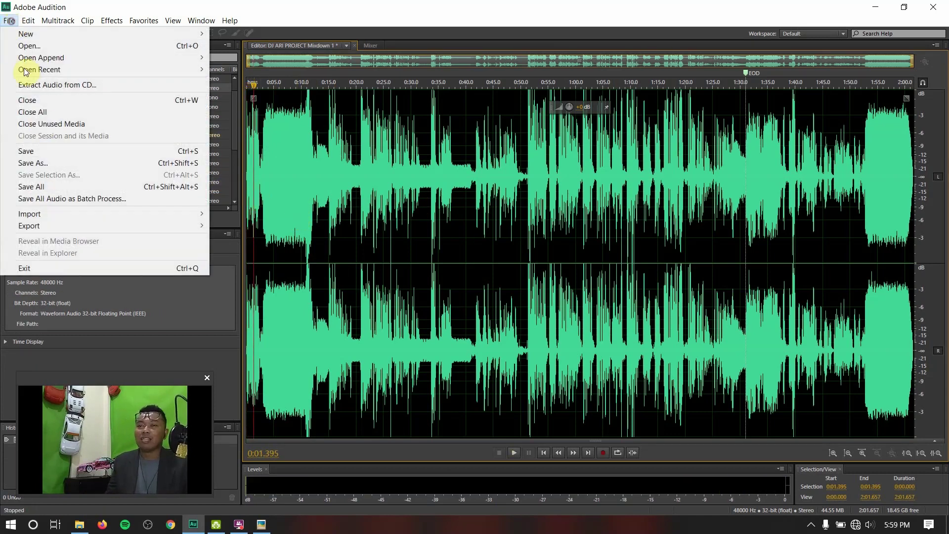
left_click(50, 165)
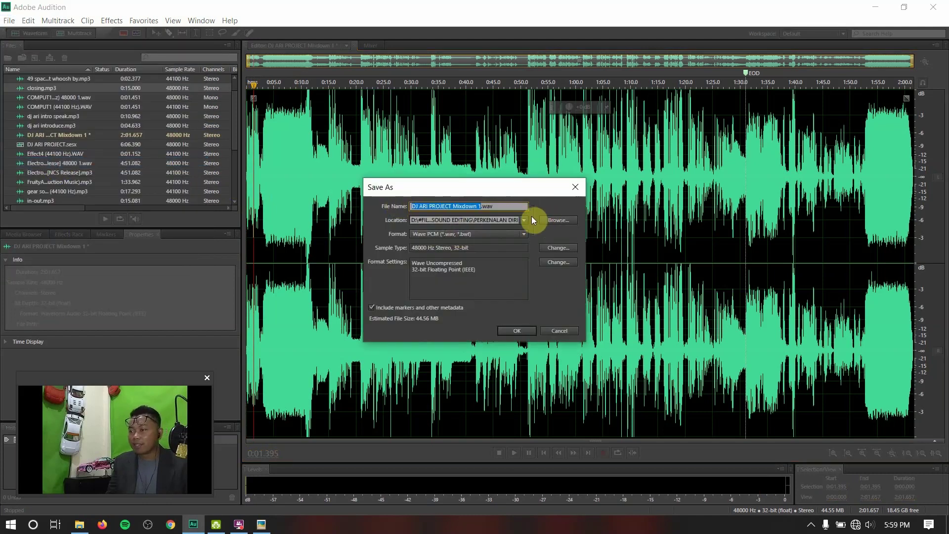
left_click(515, 235)
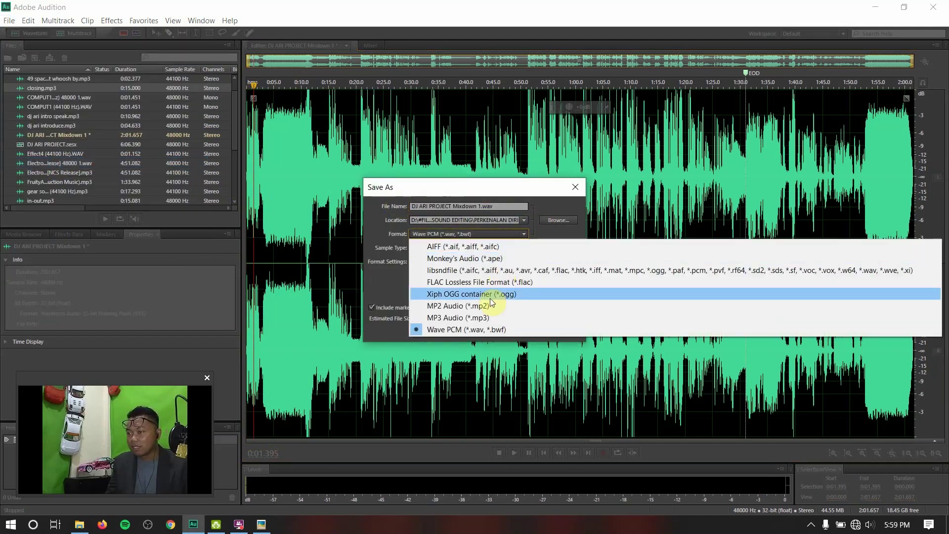
left_click(486, 317)
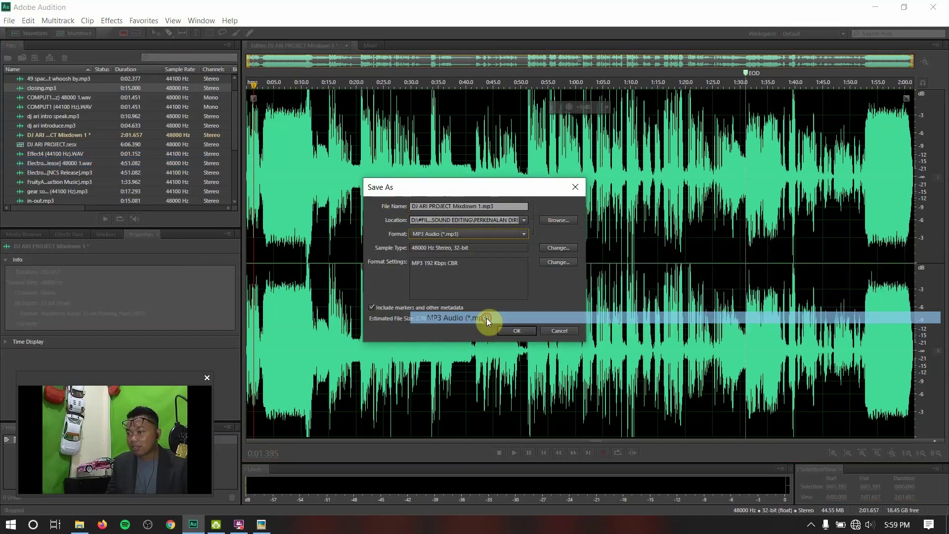
- Set the save location to SOUND EDITING > DJ ARI CLASS ONLINE > DJ ARI PROJECT and save the MP3, accepting the lossy format
left_click(547, 221)
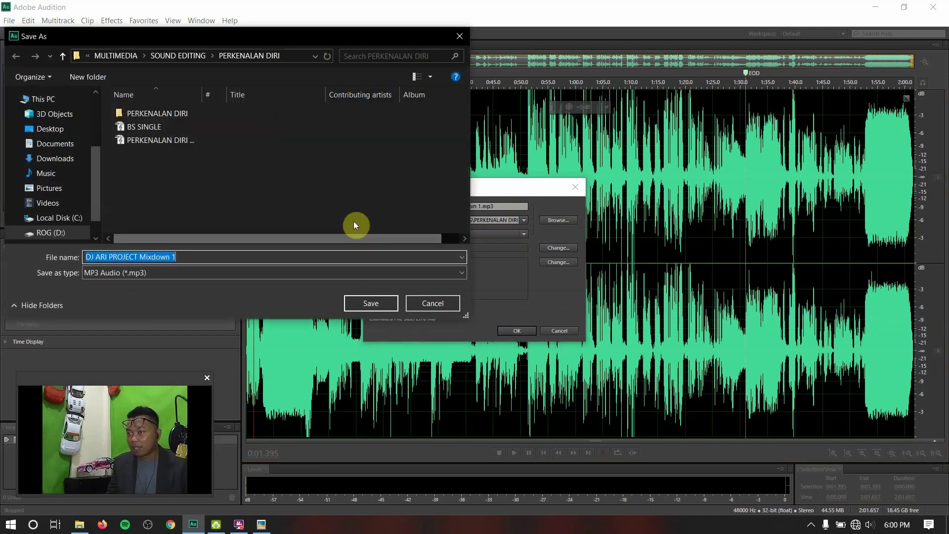
left_click(143, 56)
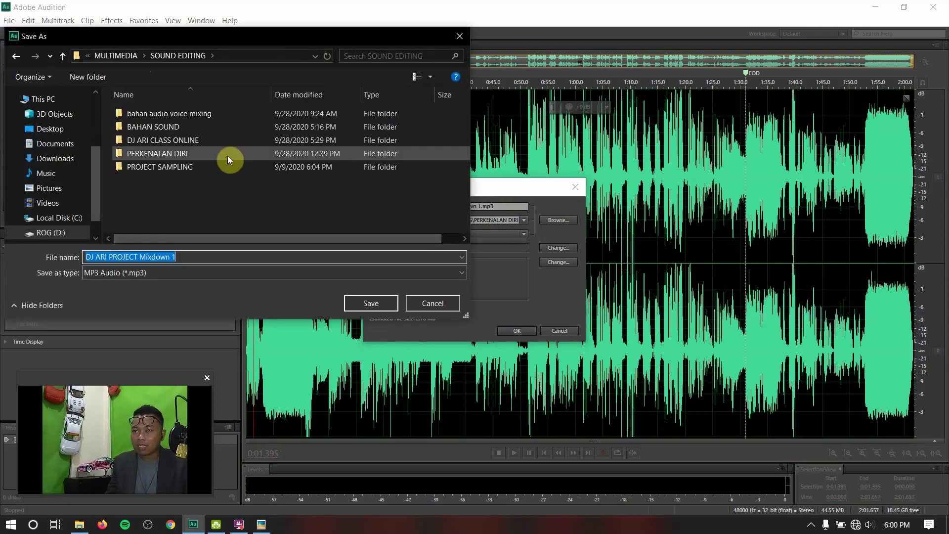
double_click(198, 143)
double_click(197, 257)
left_click(168, 119)
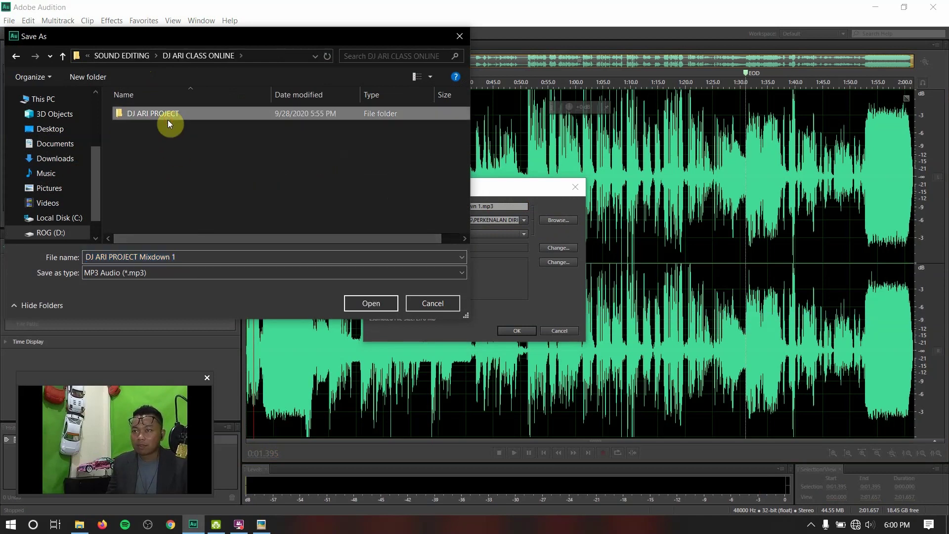
double_click(168, 119)
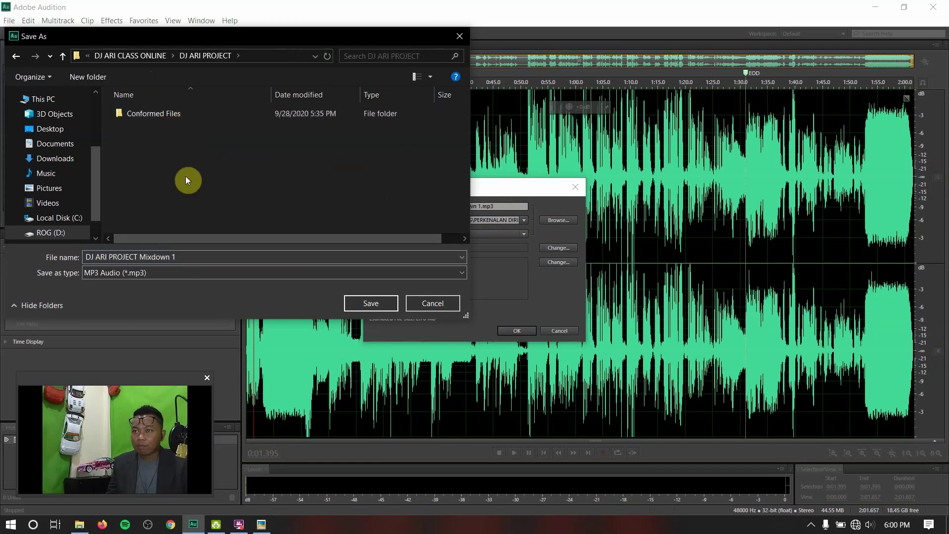
left_click(24, 57)
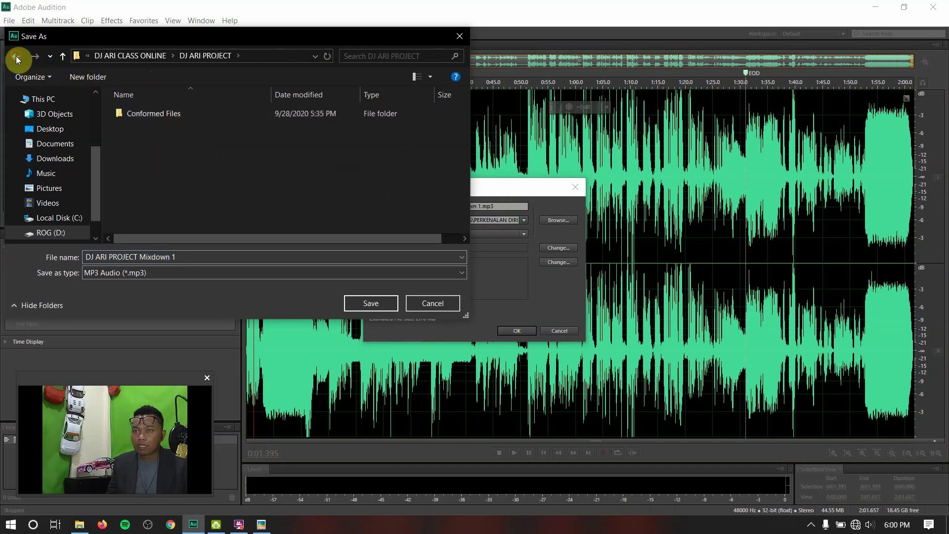
left_click(364, 303)
left_click(378, 304)
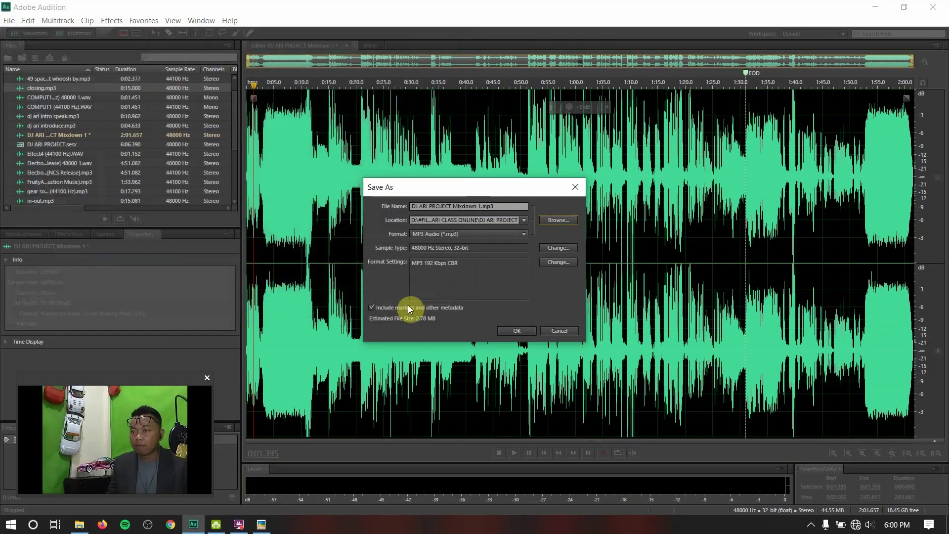
left_click(517, 332)
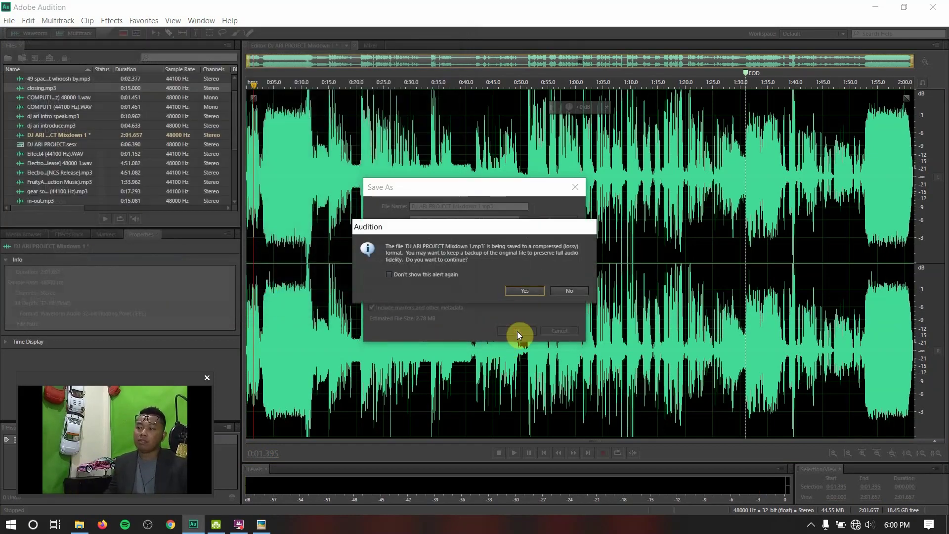
left_click(527, 290)
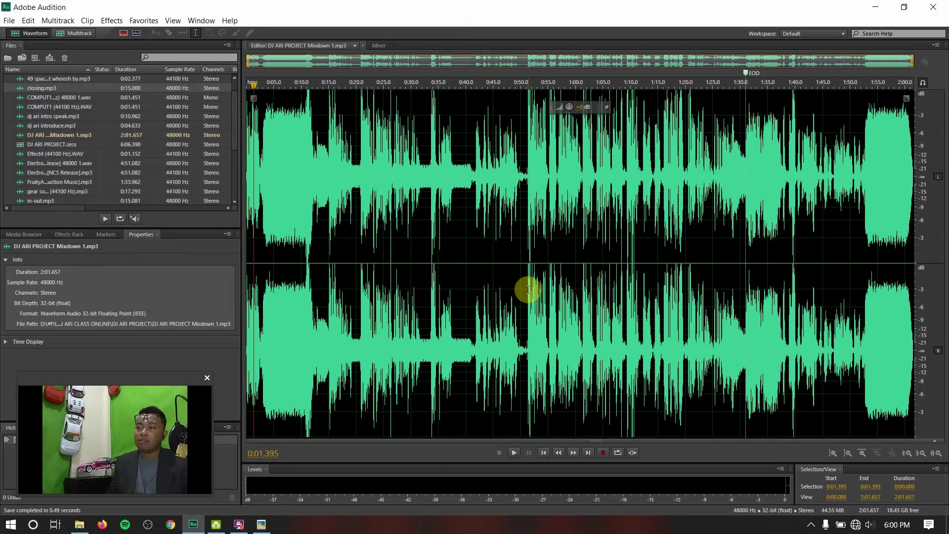